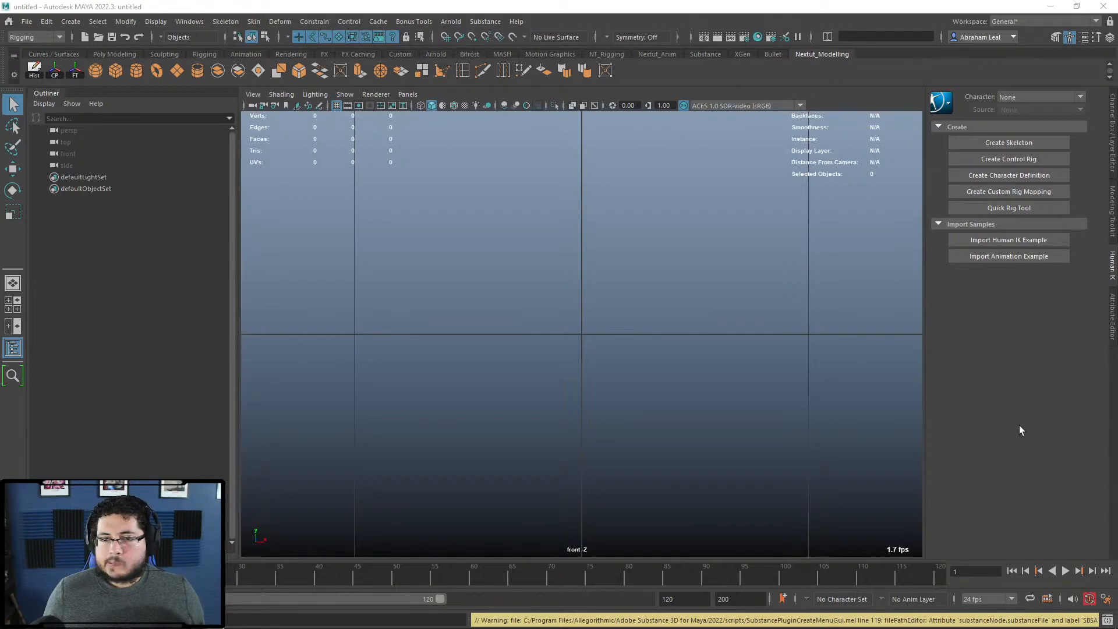
Step: Show the empty grid in the perspective camera, tumbling and panning around it, then bring Chrome over Maya full-screen
click(628, 312)
scroll(631, 322, down, 15)
key(space)
drag(631, 323, 721, 361)
alt+middle_drag(720, 365, 786, 382)
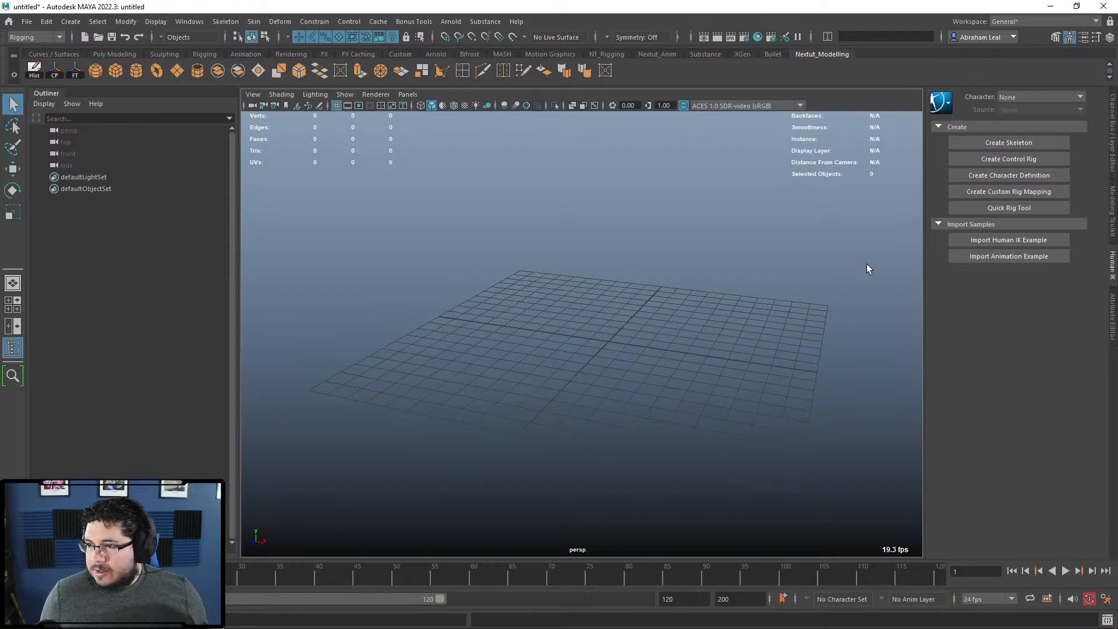
alt+drag(668, 308, 675, 344)
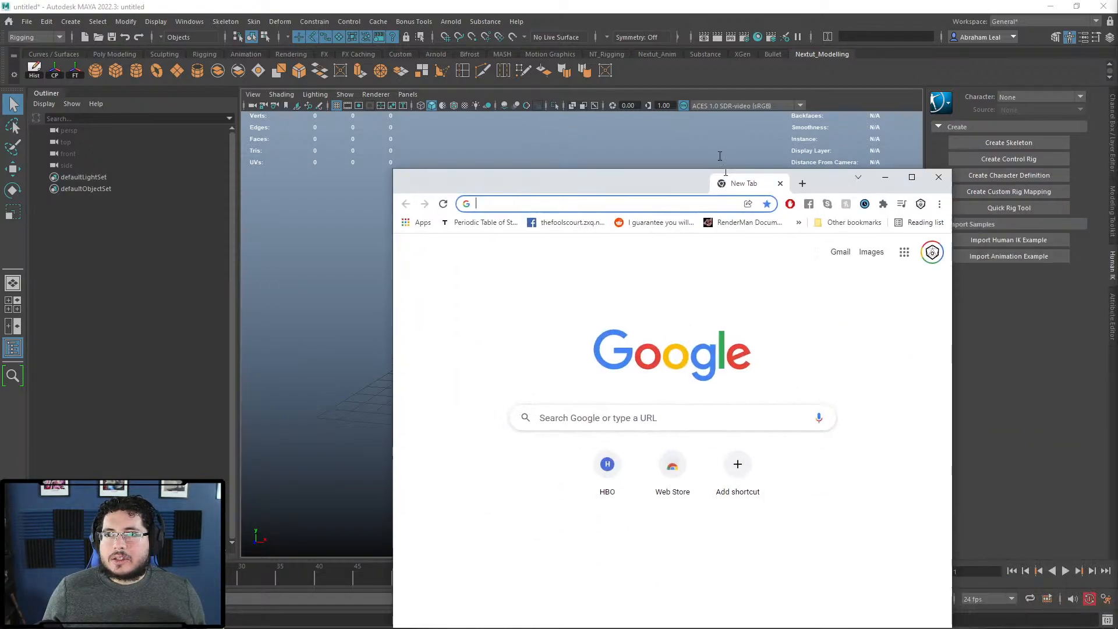
drag(719, 156, 709, 0)
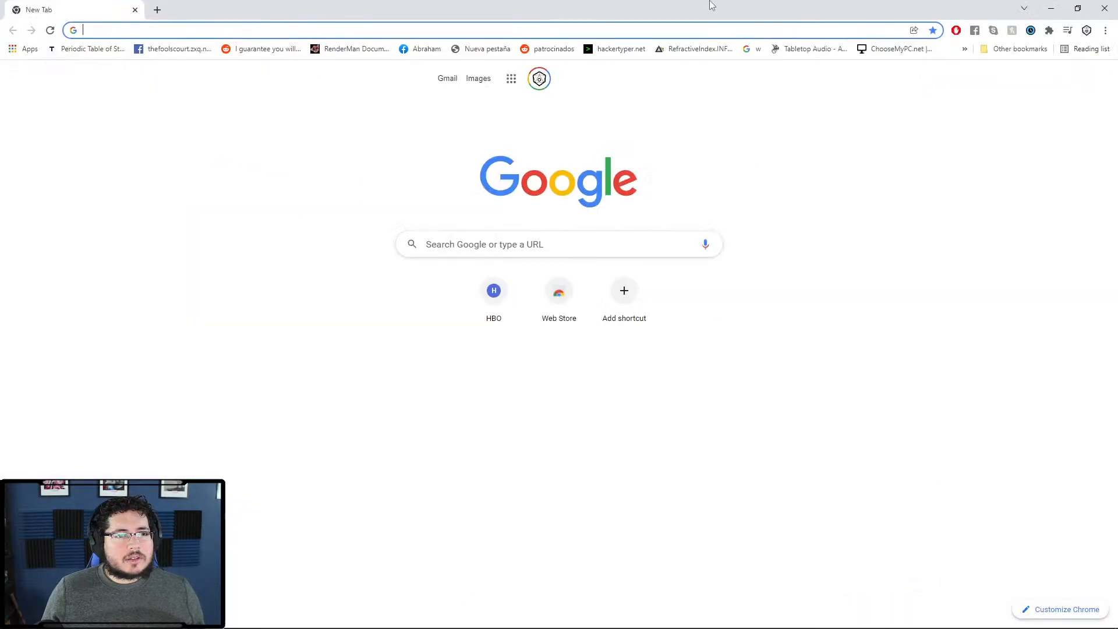
Step: Search Google Images for 'india time zones', view the state-wise map, then minimize Chrome
click(696, 29)
text(india tim)
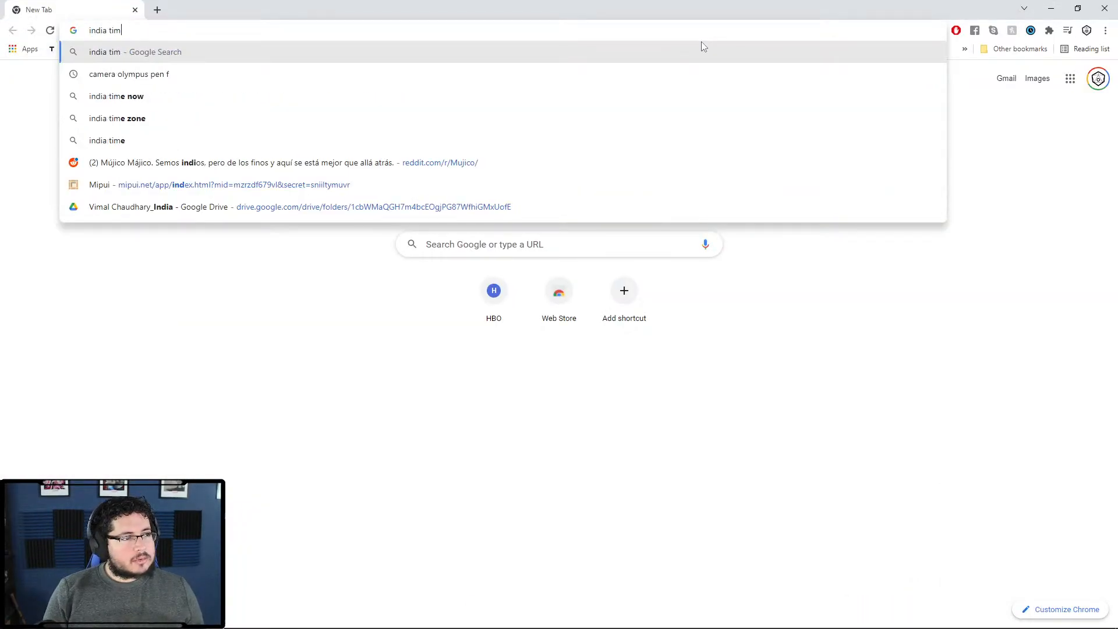
text(e zones)
key(Return)
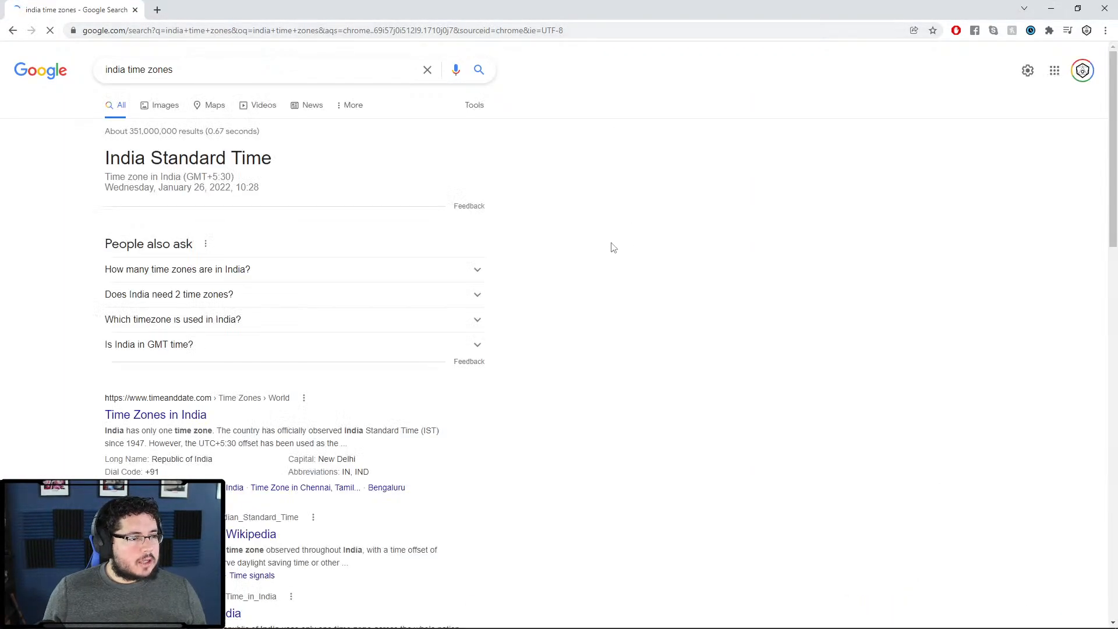
click(156, 105)
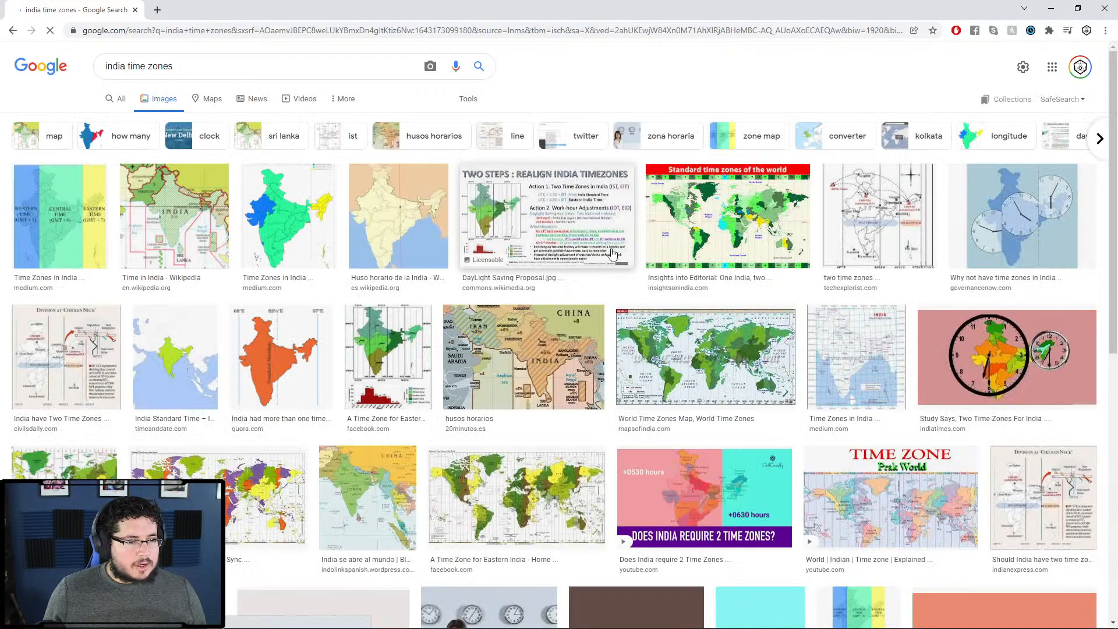
click(311, 245)
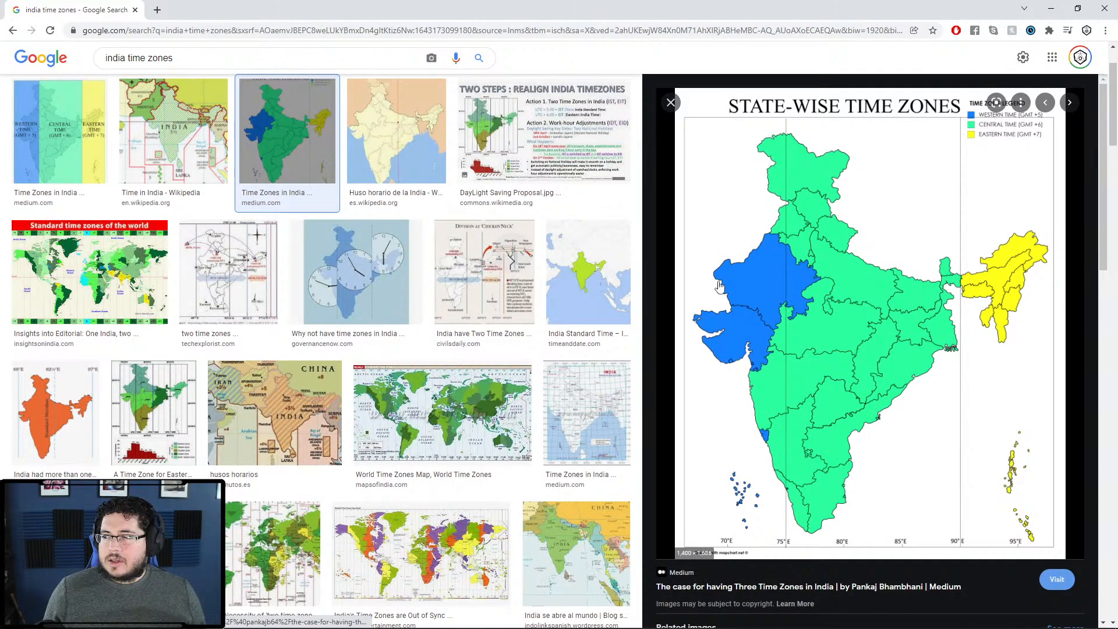
click(1051, 10)
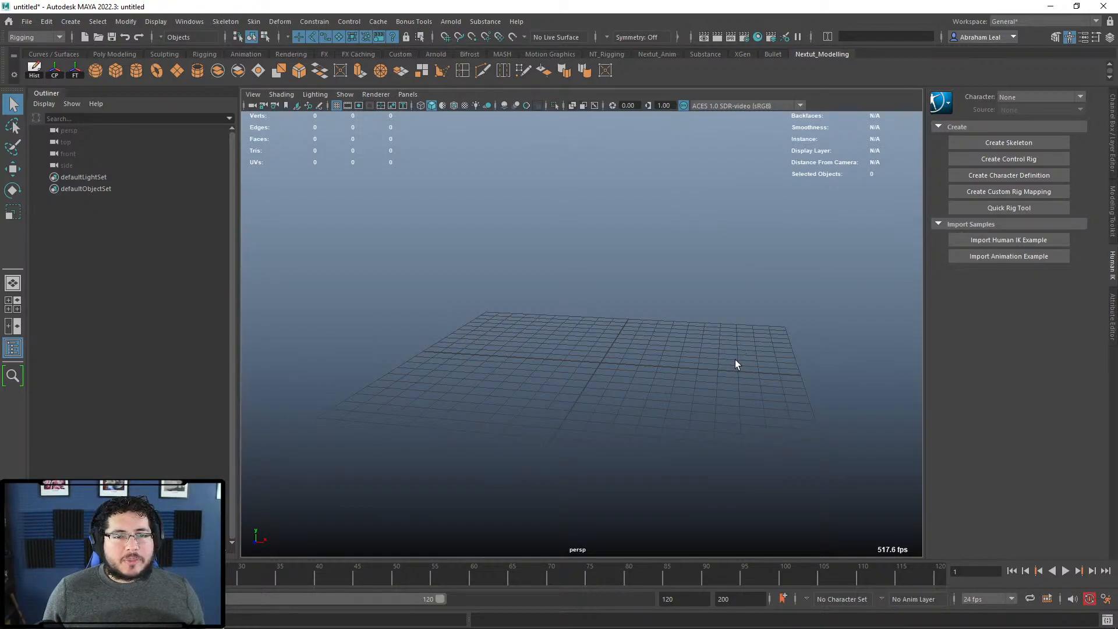
Step: Orbit the grid, then open the project settings window and close it unchanged
alt+drag(618, 359, 703, 355)
click(27, 22)
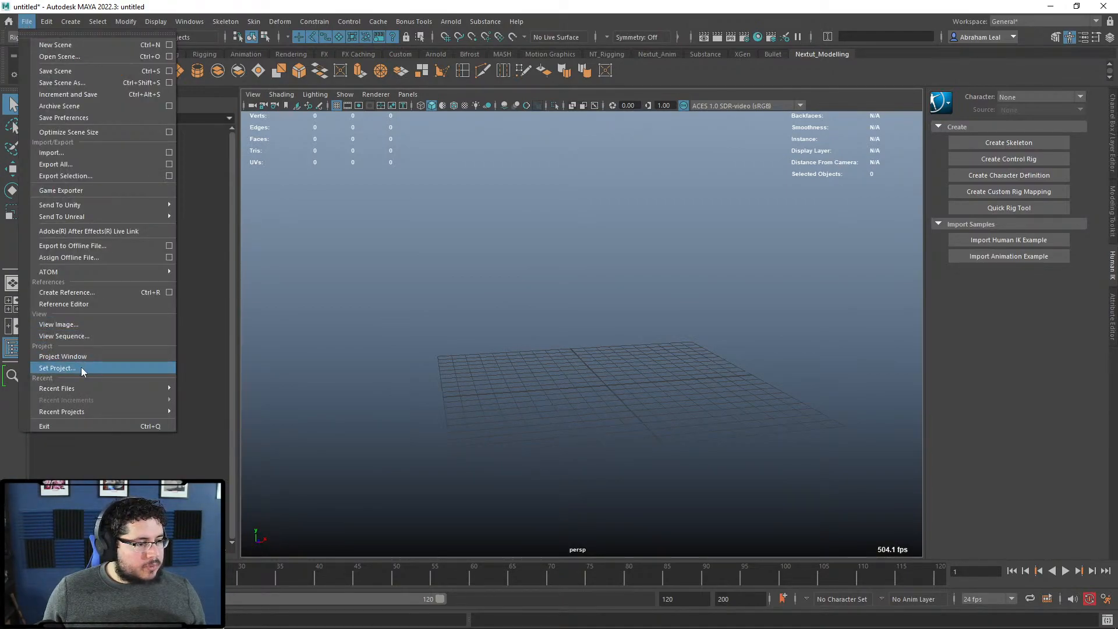
click(63, 356)
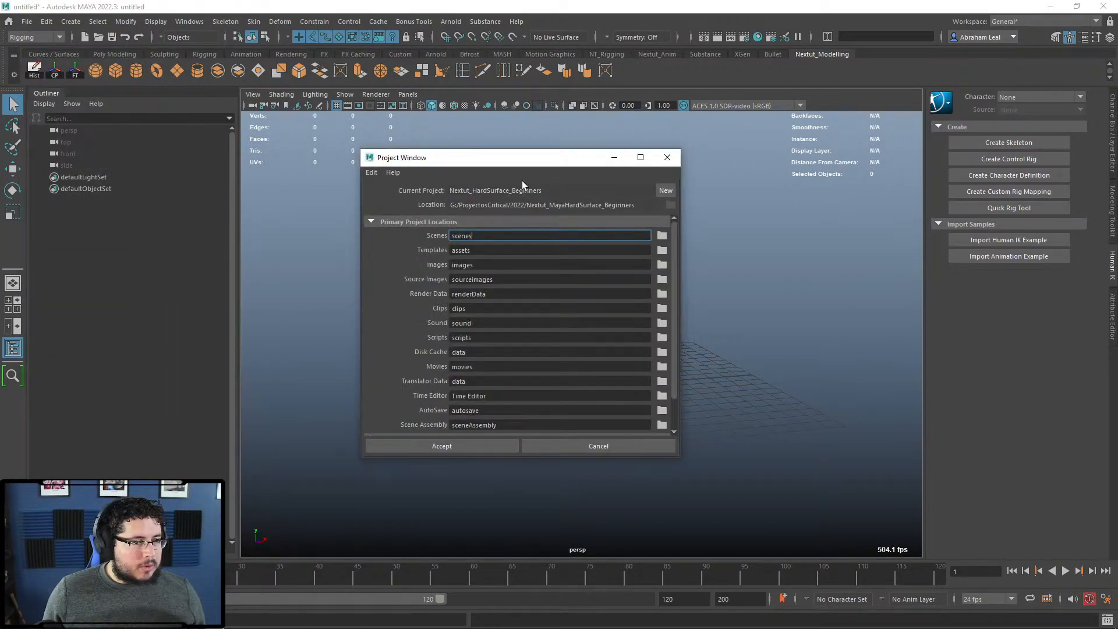
click(640, 137)
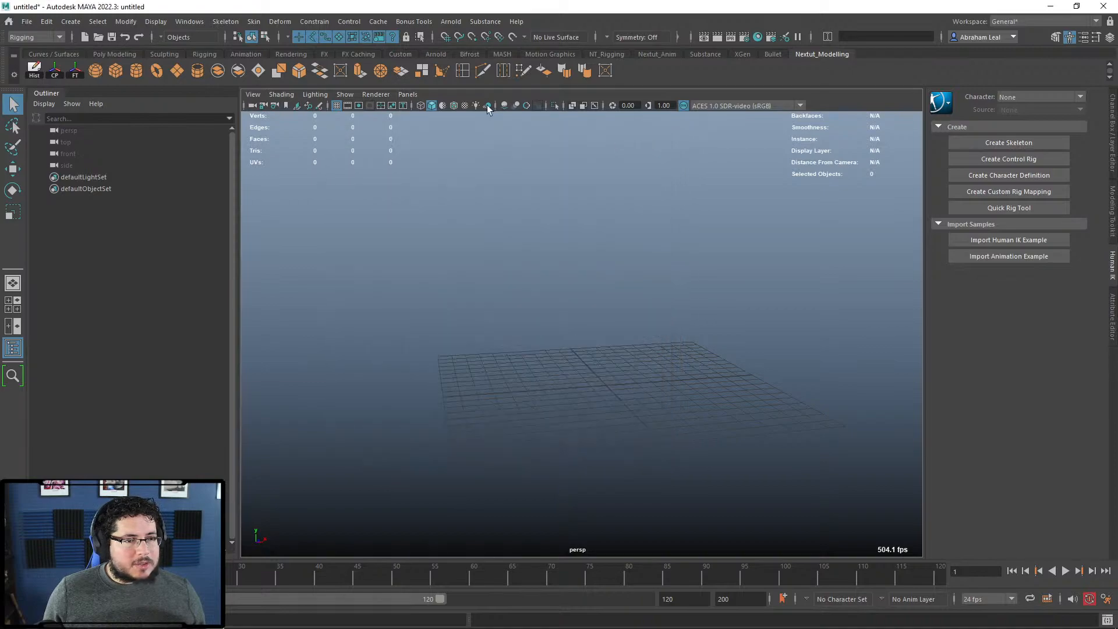
Step: Try setting 2021\NexTut_MayaAnimation2022 as the project, then reject it to choose another folder
click(27, 22)
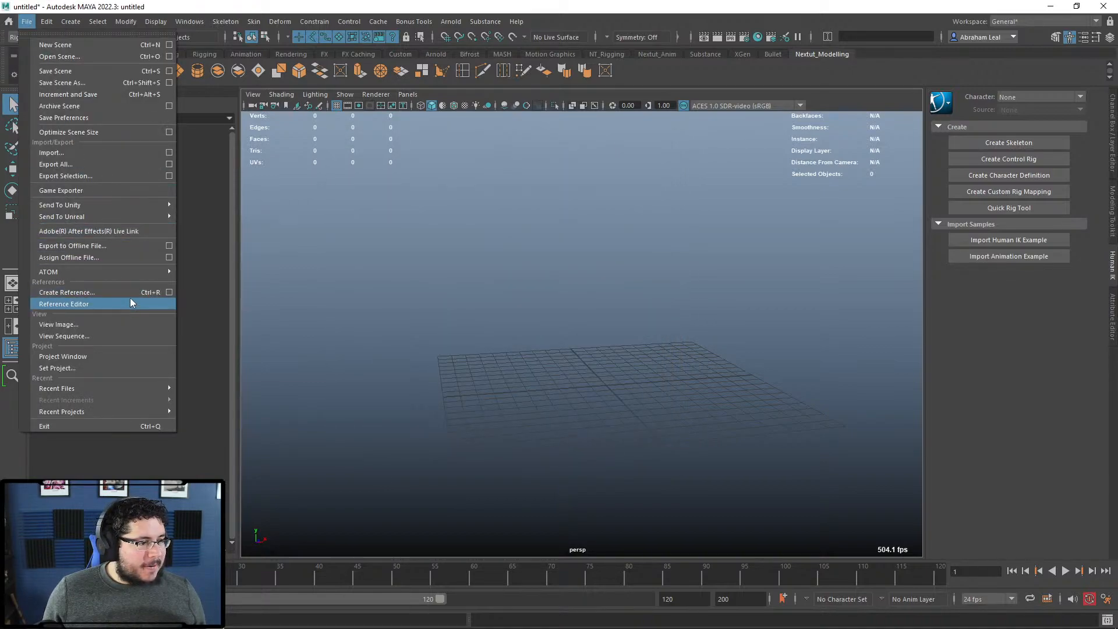
mouse_move(126, 202)
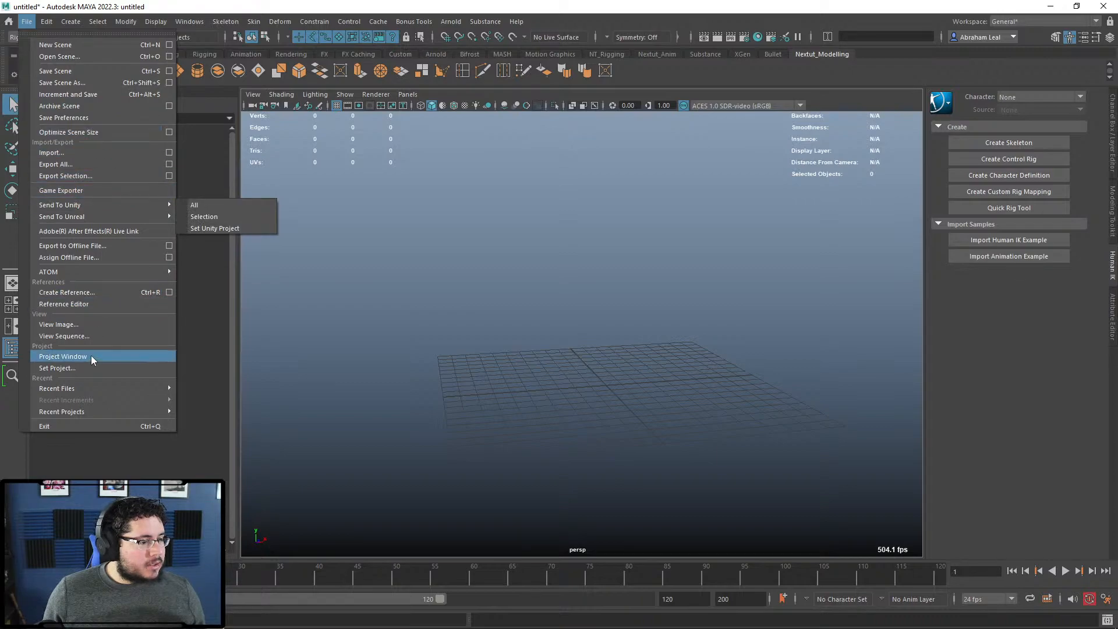
click(78, 367)
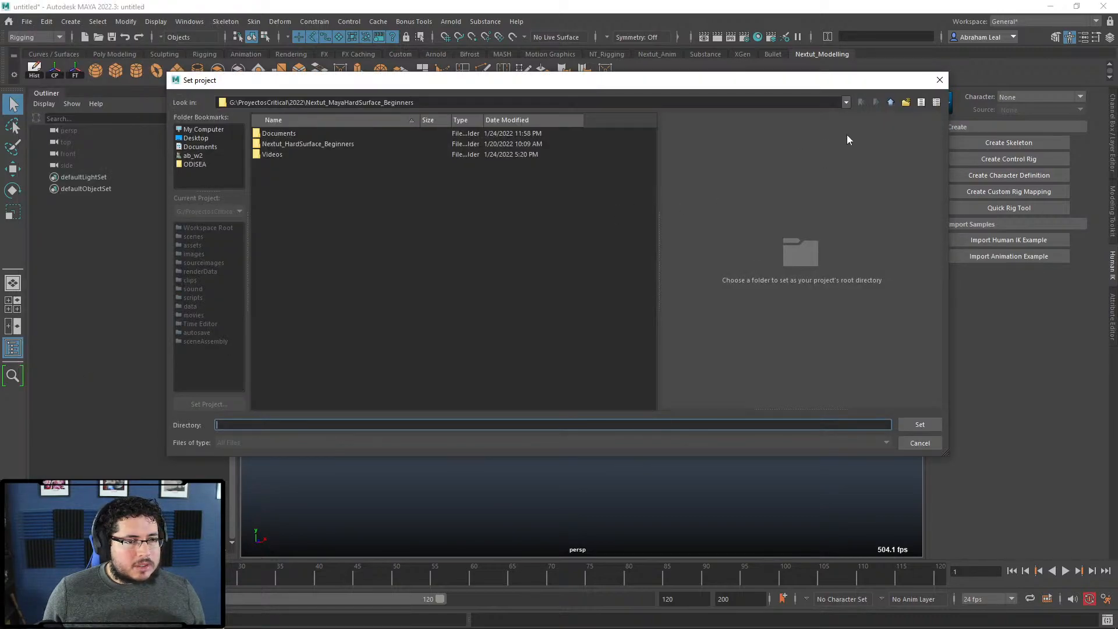
click(891, 104)
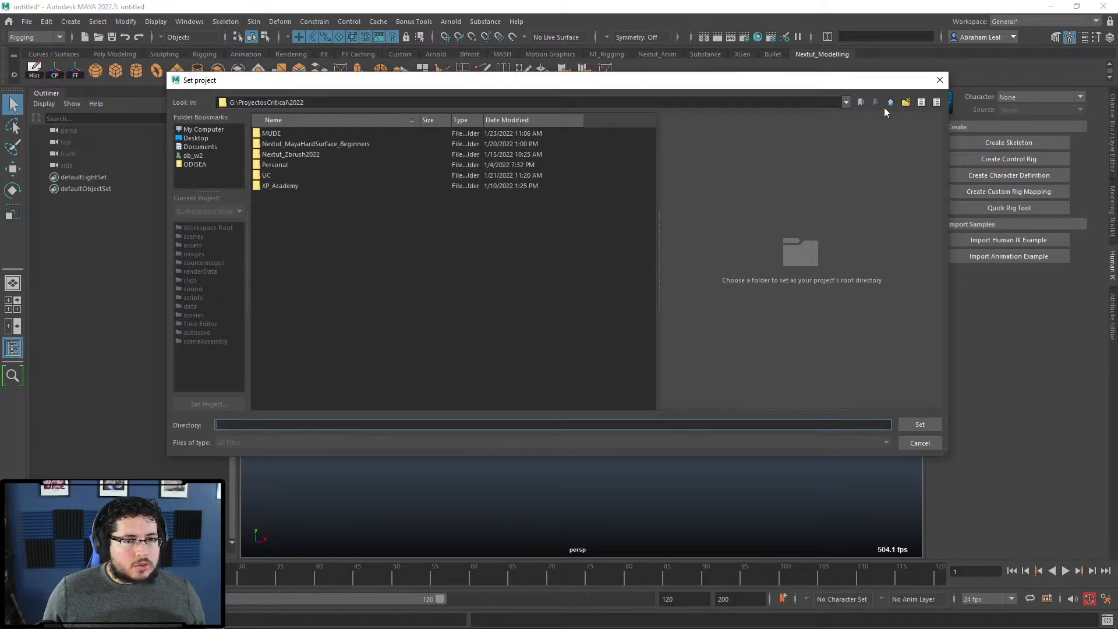
click(890, 103)
double_click(273, 143)
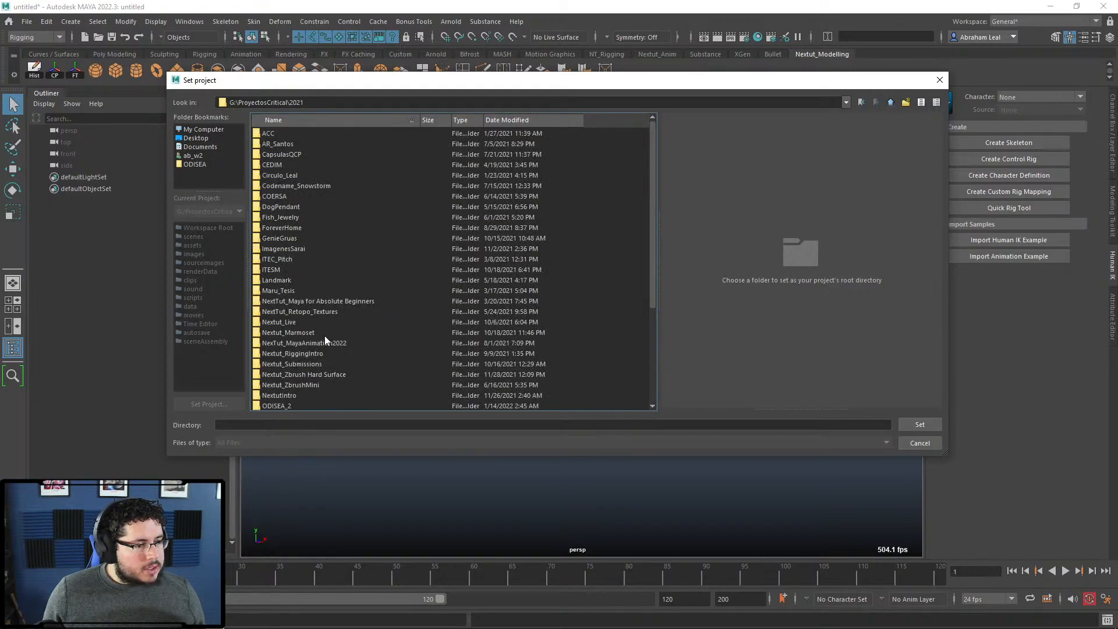
click(326, 343)
click(903, 426)
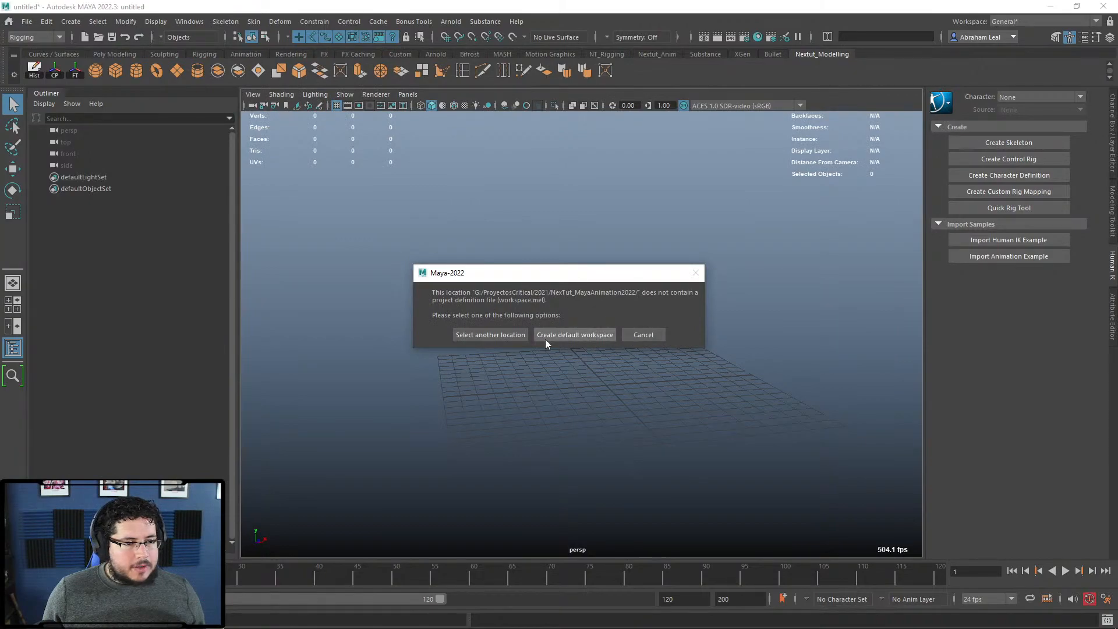
click(517, 334)
Step: Set NexTut_MayaAnimation2022\Maya2022_Intro_to_Animation as the current project
click(27, 22)
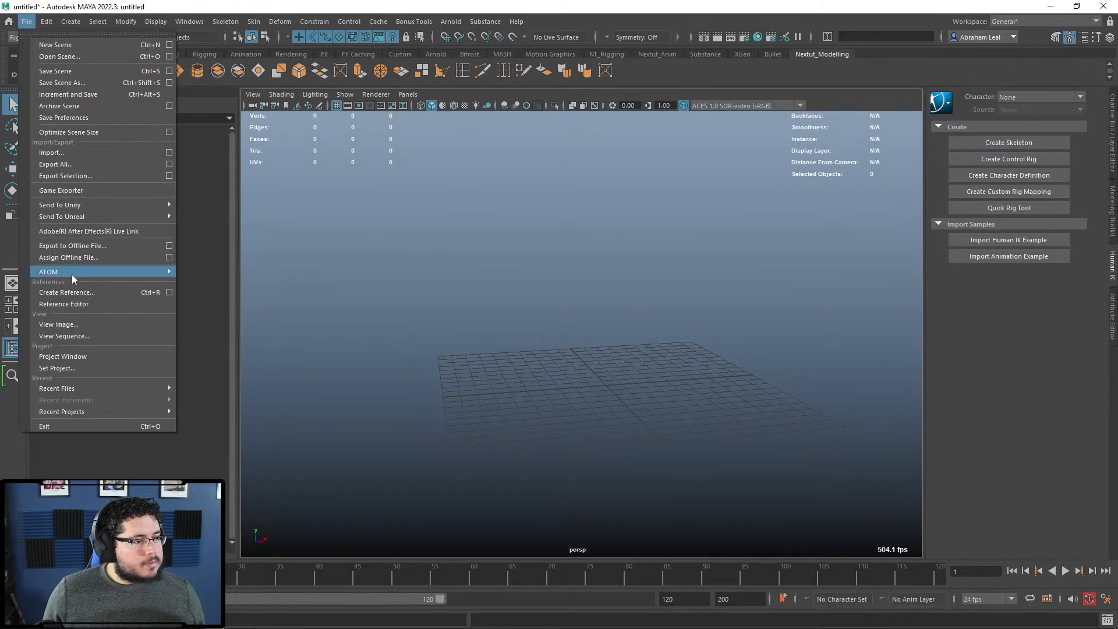
click(78, 371)
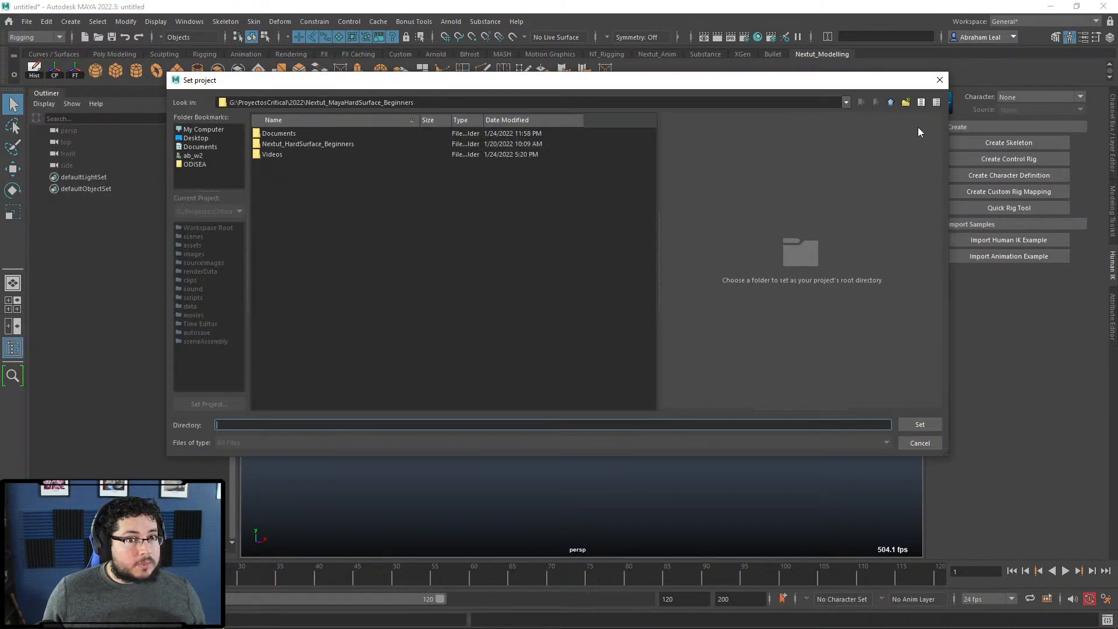
click(893, 101)
click(891, 100)
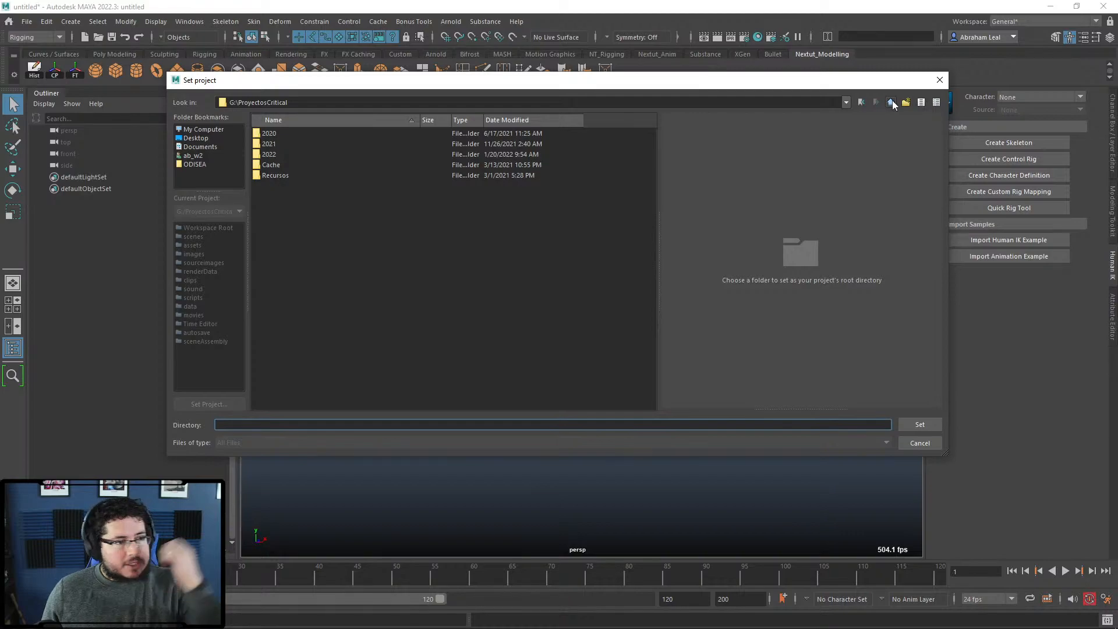
double_click(314, 143)
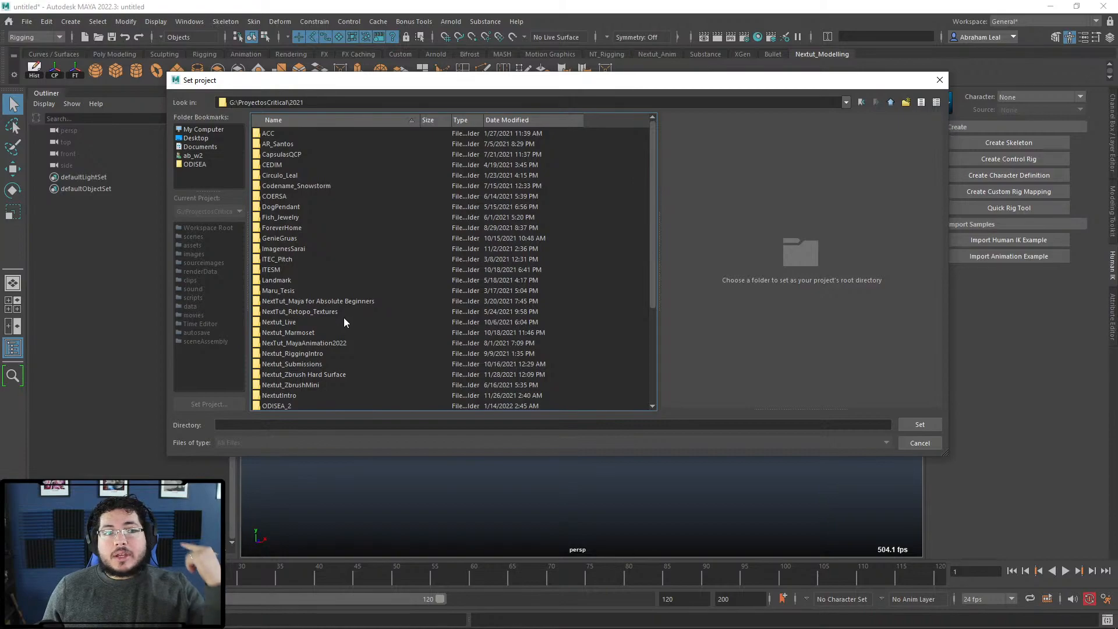
scroll(305, 273, down, 2)
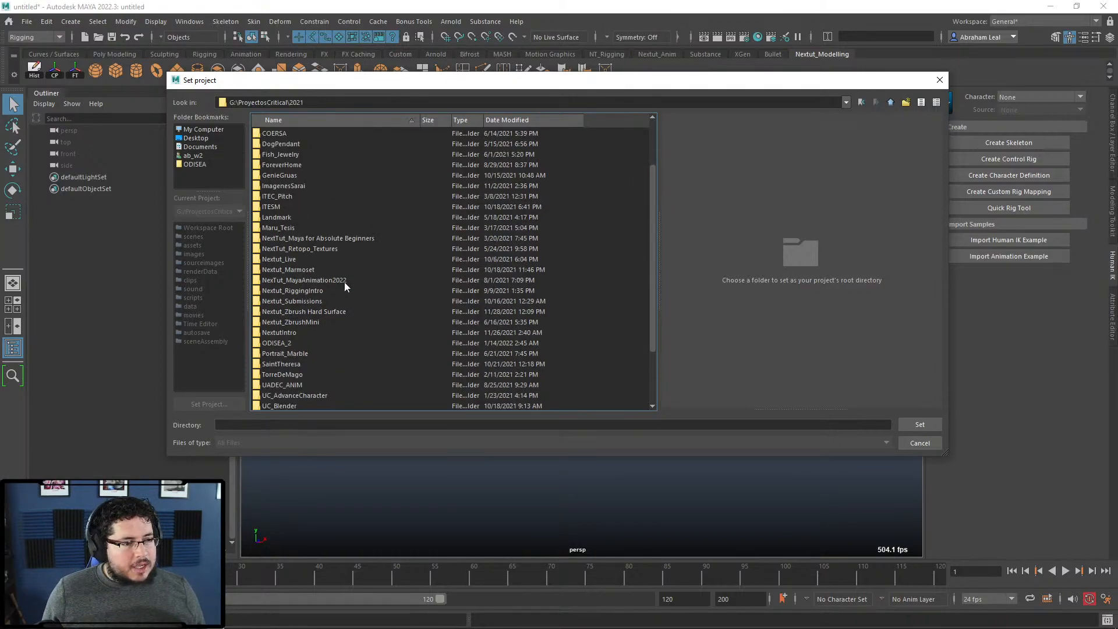
double_click(327, 281)
double_click(286, 145)
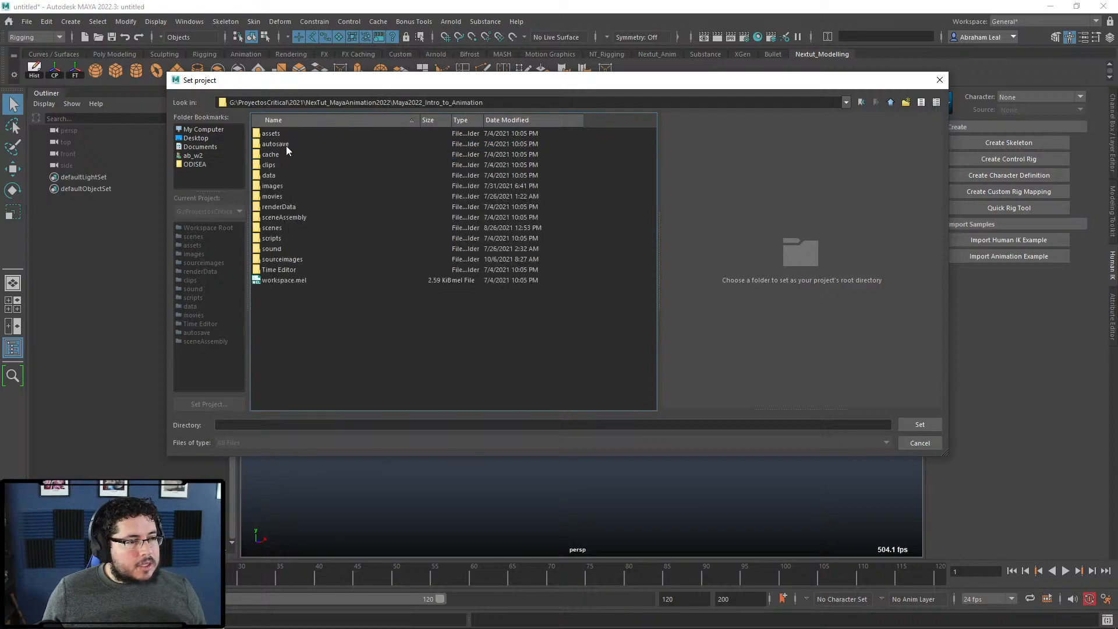
click(901, 424)
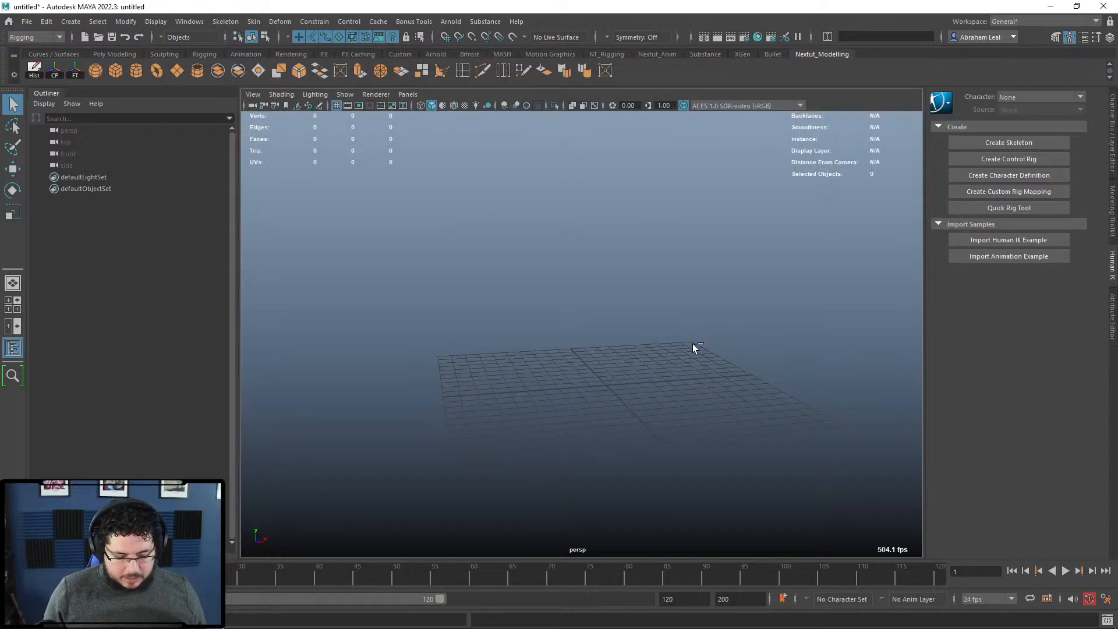
key(ctrl+o)
scroll(280, 245, down, 2)
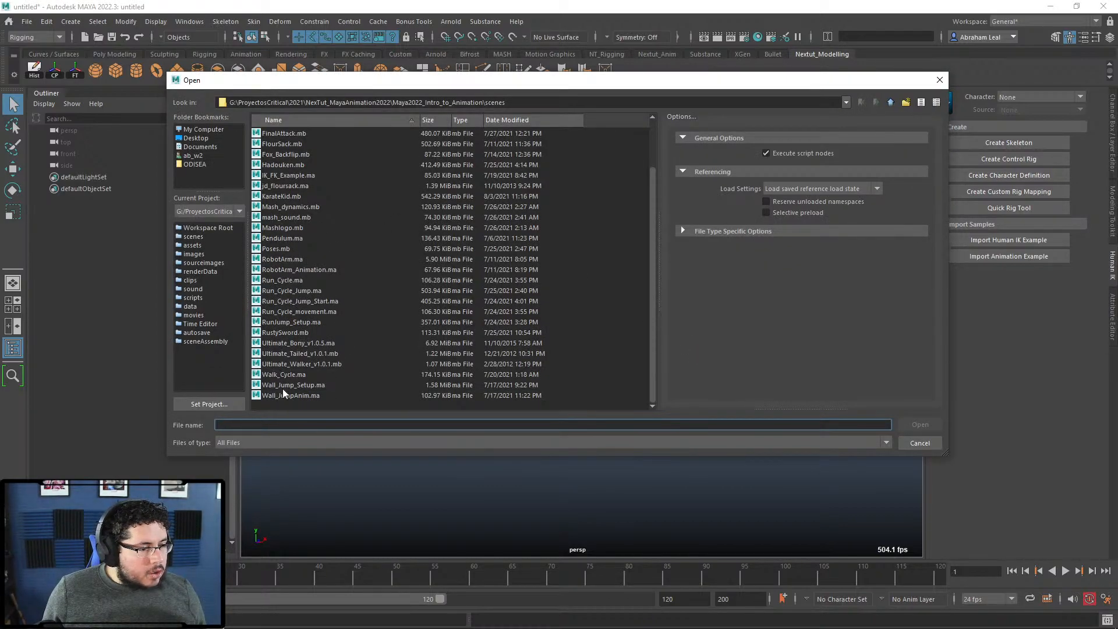
scroll(307, 259, up, 2)
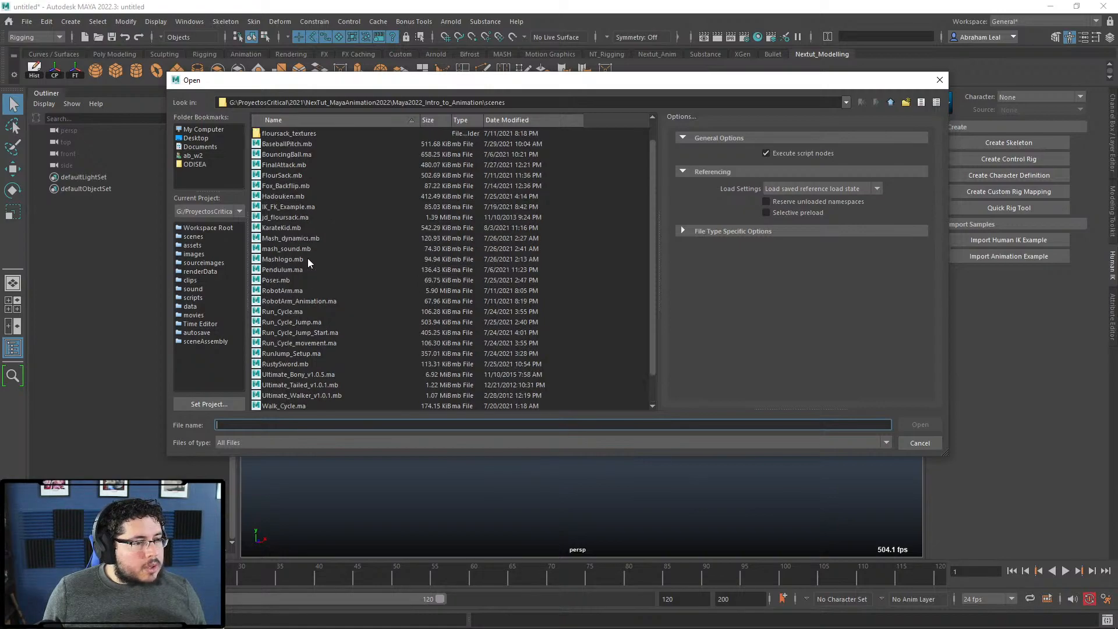
scroll(295, 240, up, 1)
double_click(283, 185)
click(579, 321)
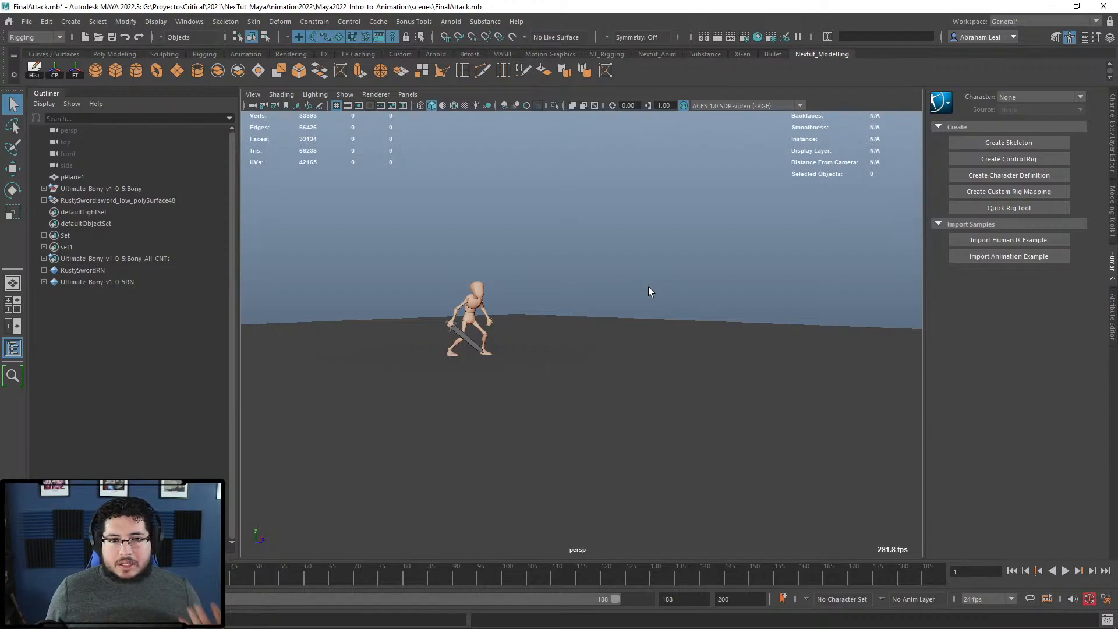
click(88, 38)
click(559, 327)
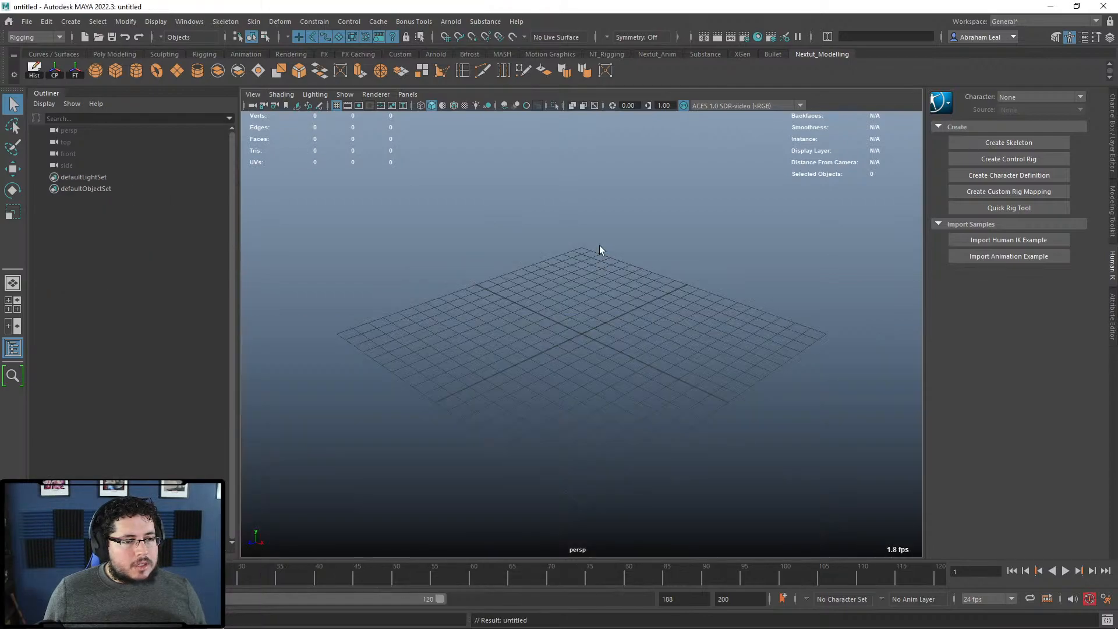
Step: Look up the Bifrost plug-in in the Plug-in Manager by searching 'bifrost'
click(110, 22)
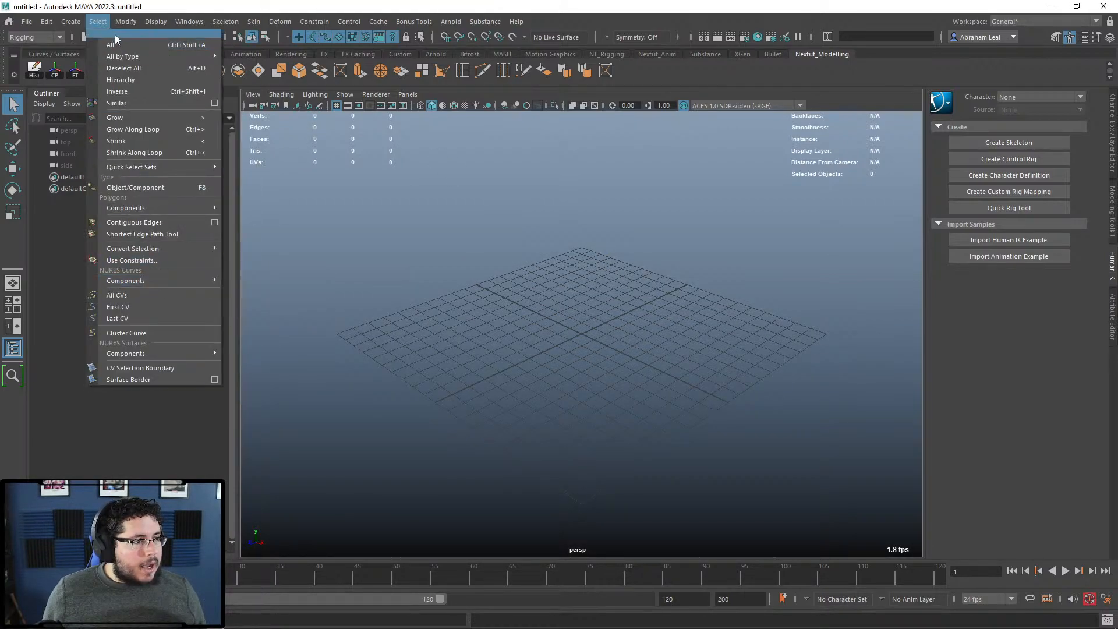
click(189, 22)
mouse_move(241, 149)
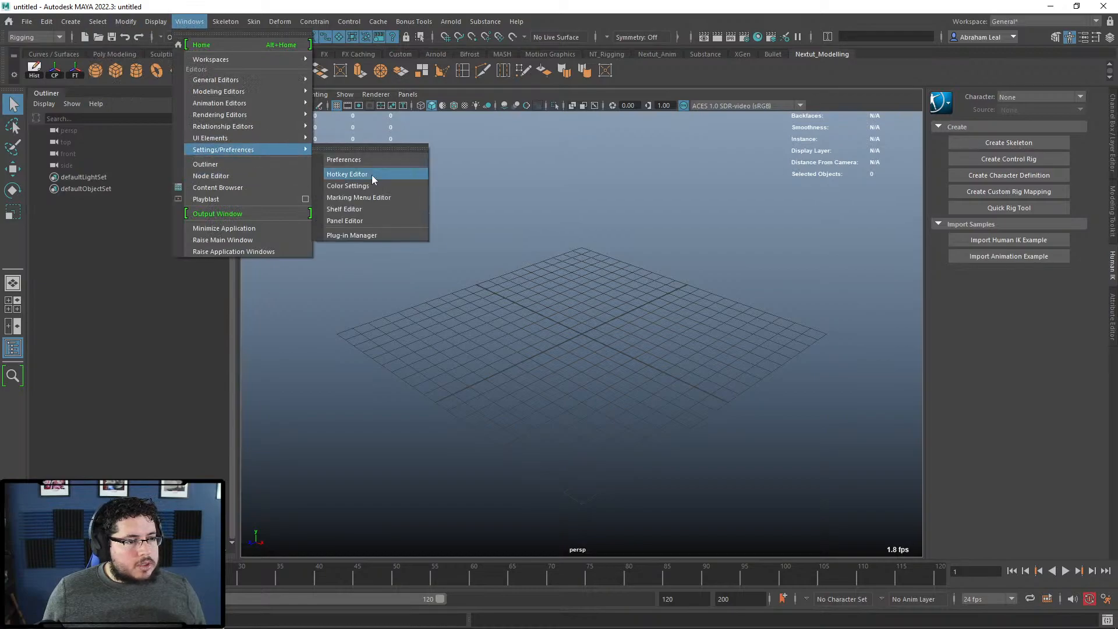
click(352, 235)
click(473, 93)
text(bifors)
key(BackSpace)
key(BackSpace)
key(BackSpace)
text(rost)
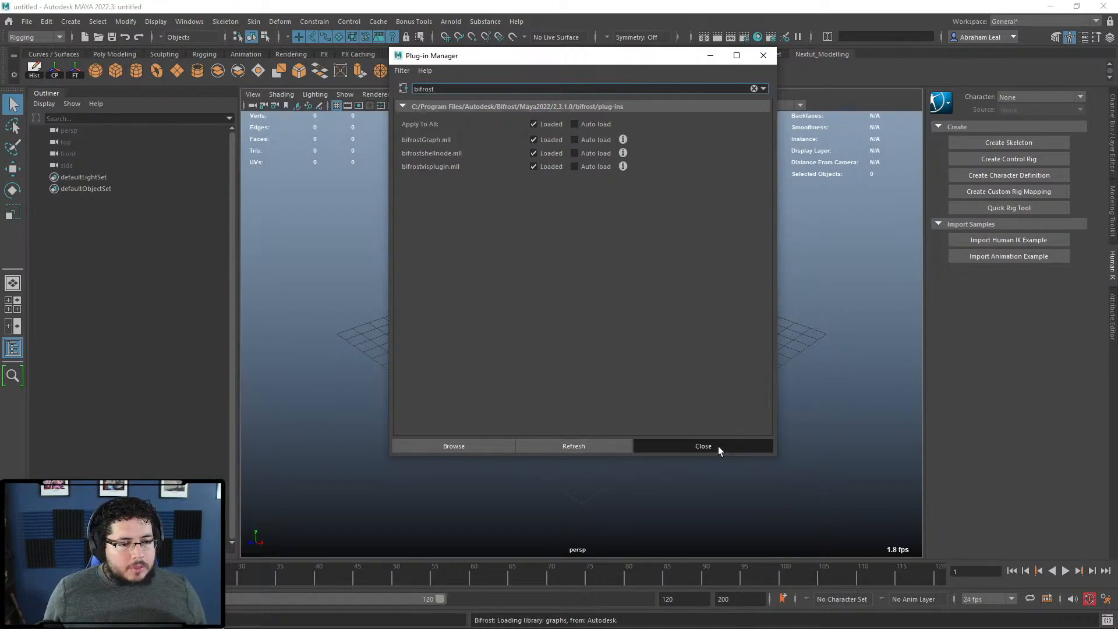
click(702, 446)
Step: Import the flame_torch example from the Bifrost Browser's Fire category and frame flameTorch
click(185, 22)
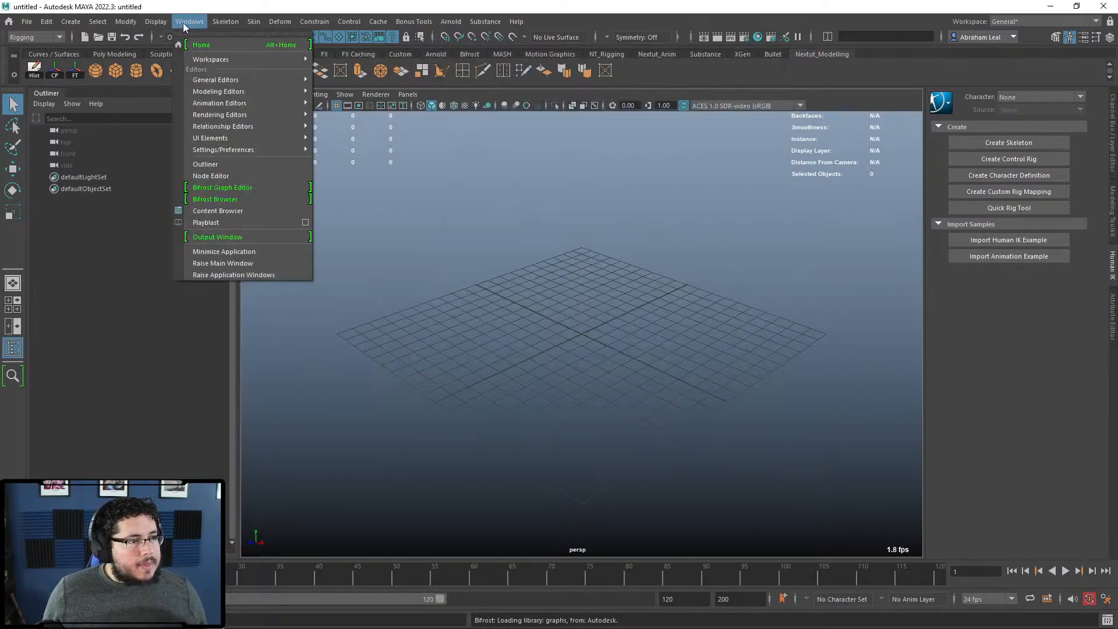
click(228, 200)
drag(437, 102, 448, 78)
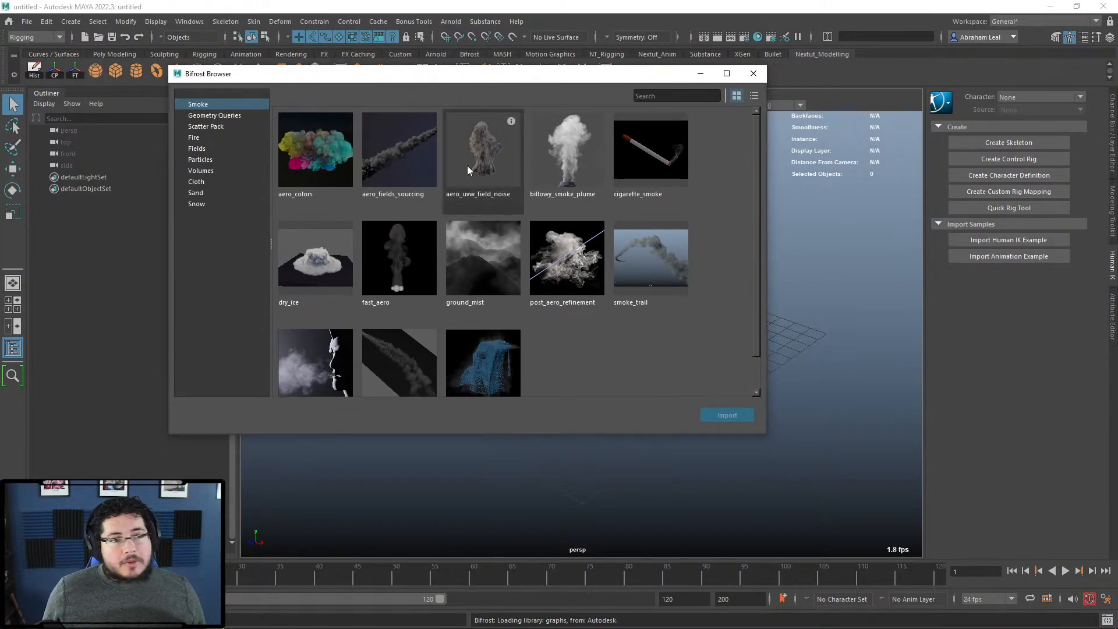
click(213, 138)
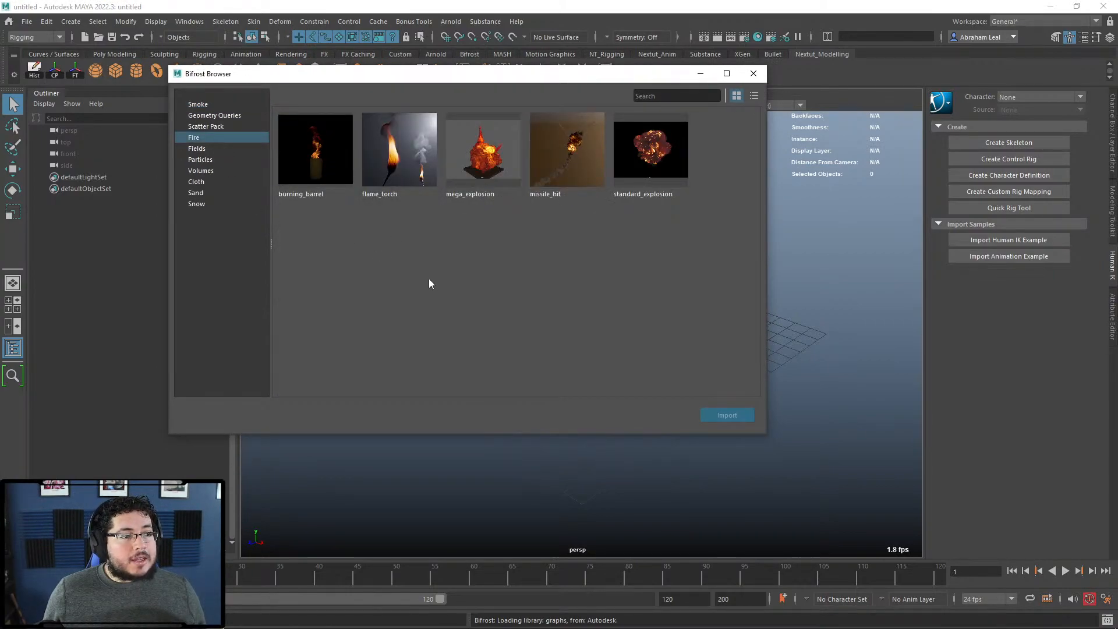
click(411, 181)
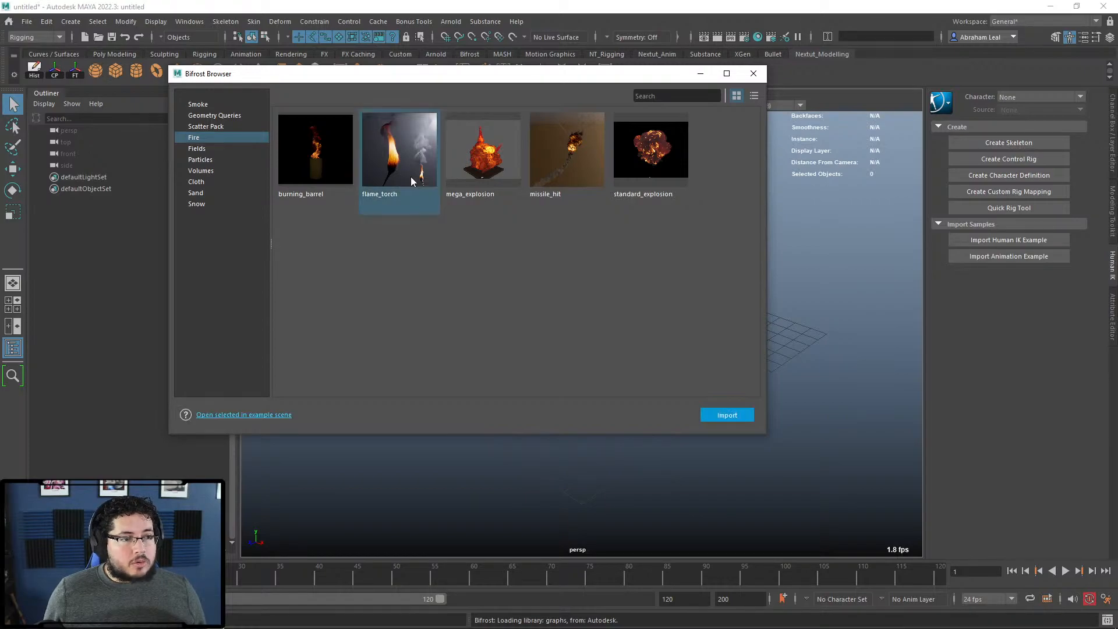
click(725, 414)
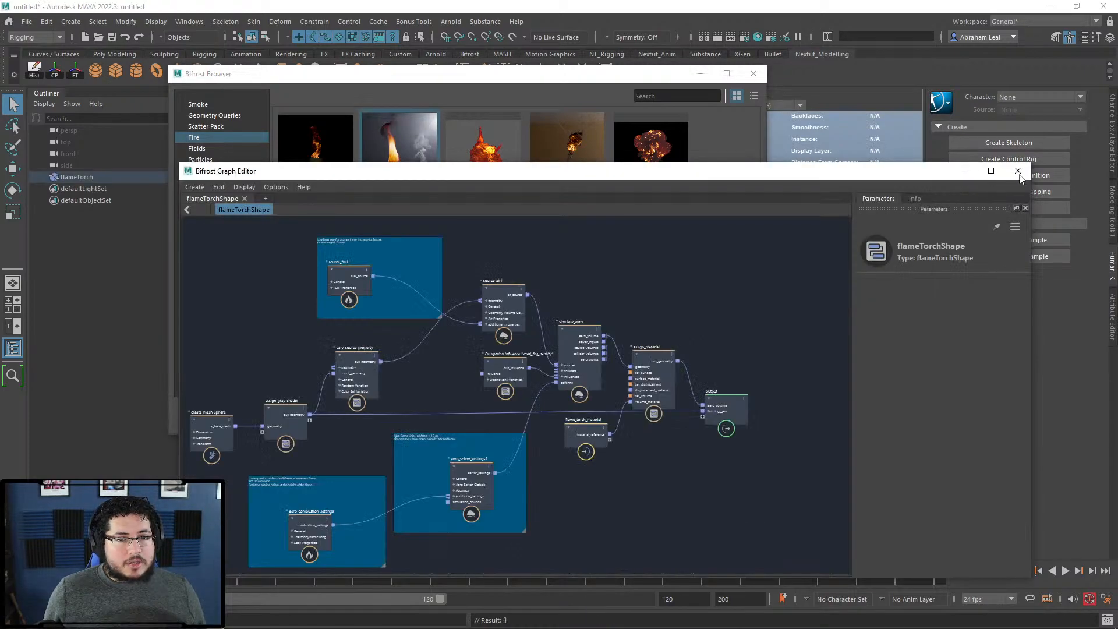
click(1018, 171)
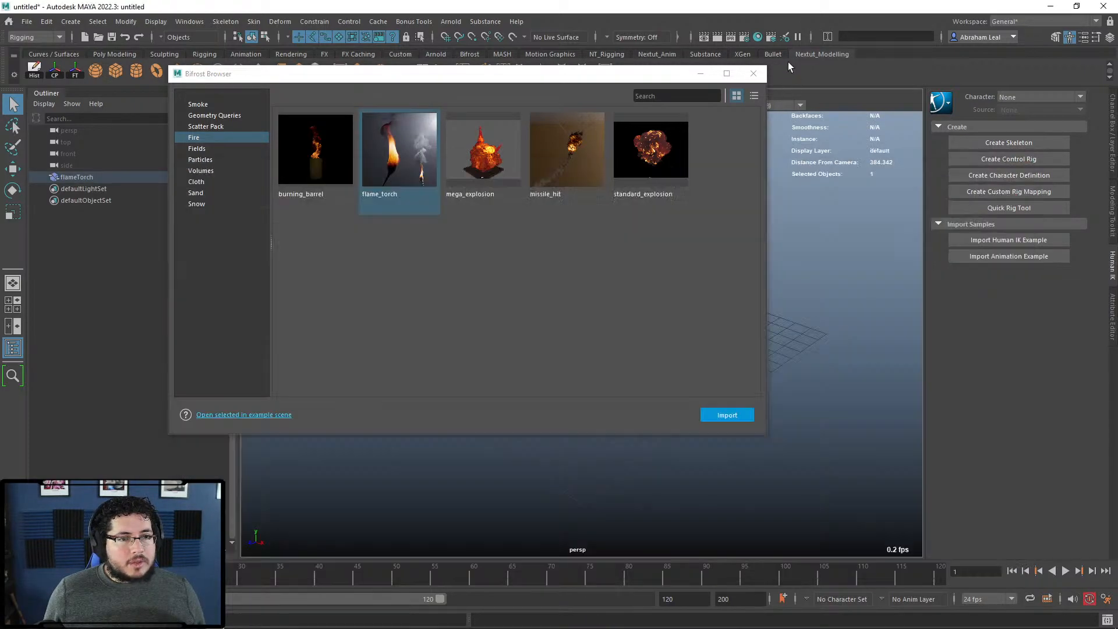
click(754, 73)
click(76, 177)
key(f)
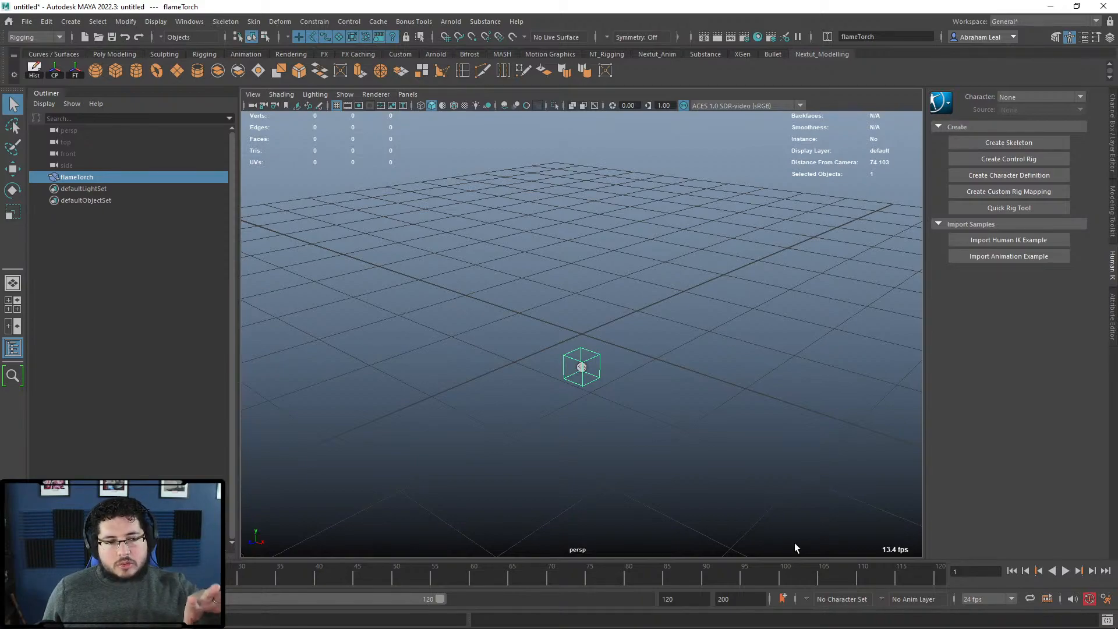
Step: Set playback to Play Every Frame, Free and run the flame simulation, then stop it
right_click(779, 579)
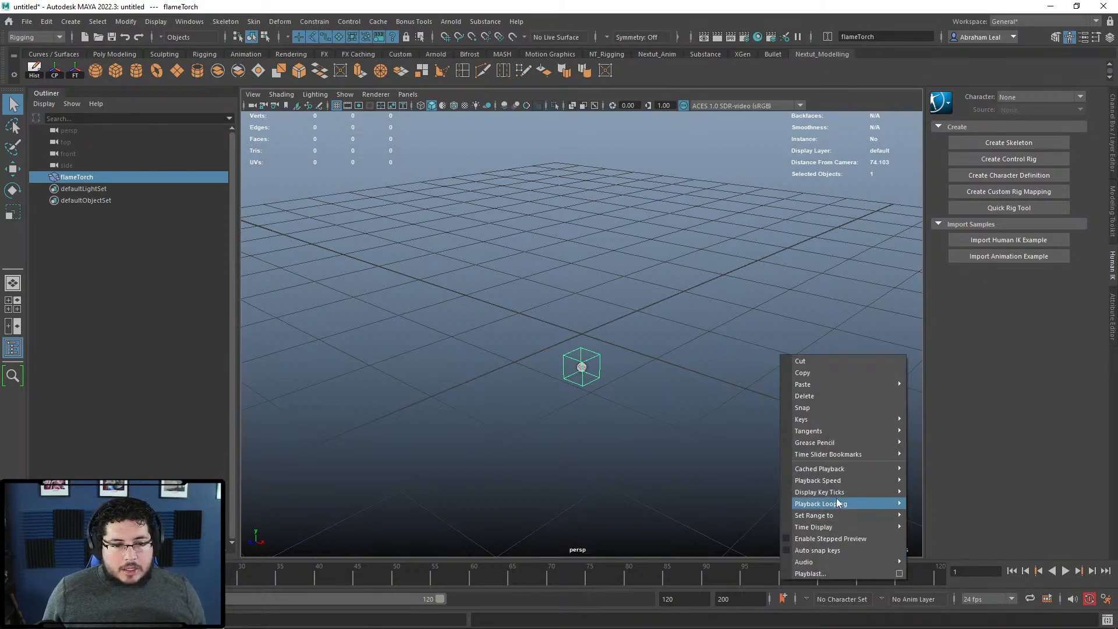
mouse_move(837, 482)
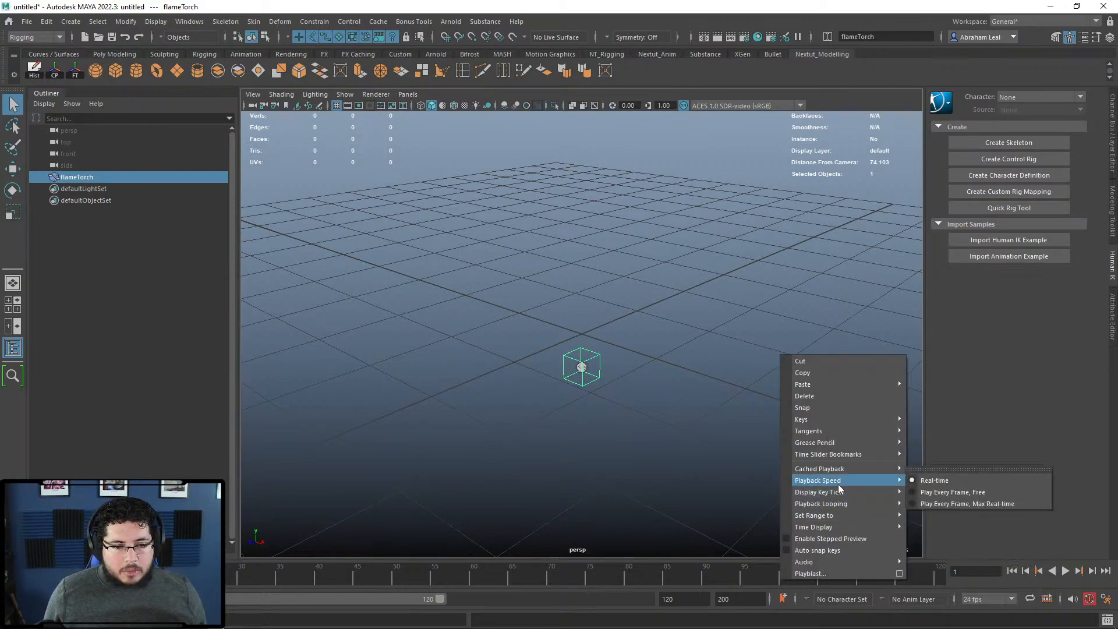
click(950, 491)
click(1063, 570)
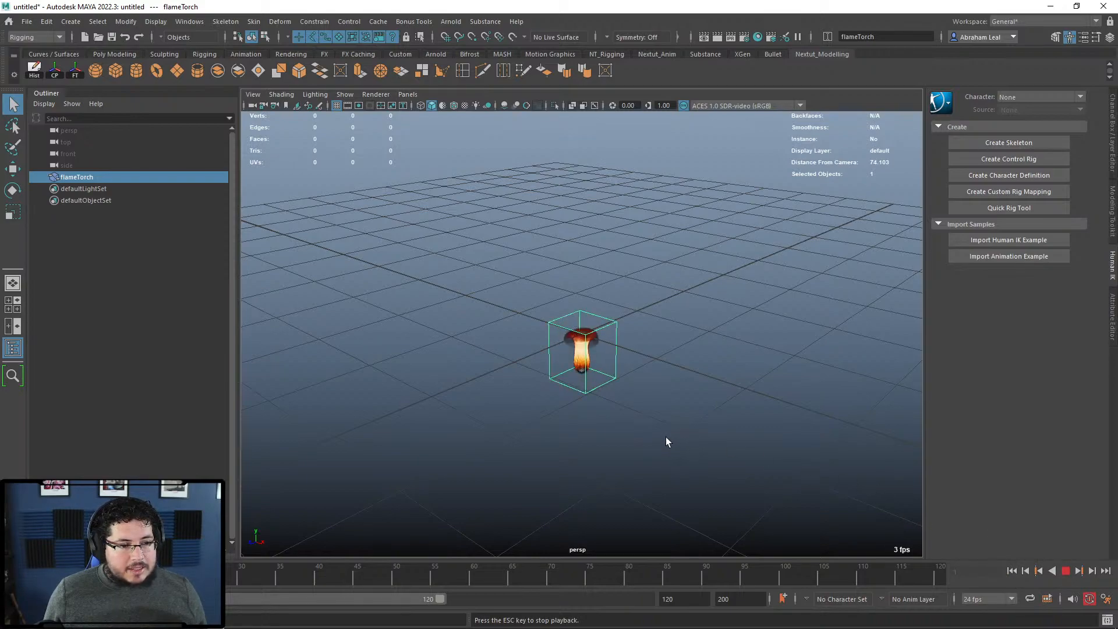
scroll(626, 386, up, 2)
scroll(610, 373, up, 3)
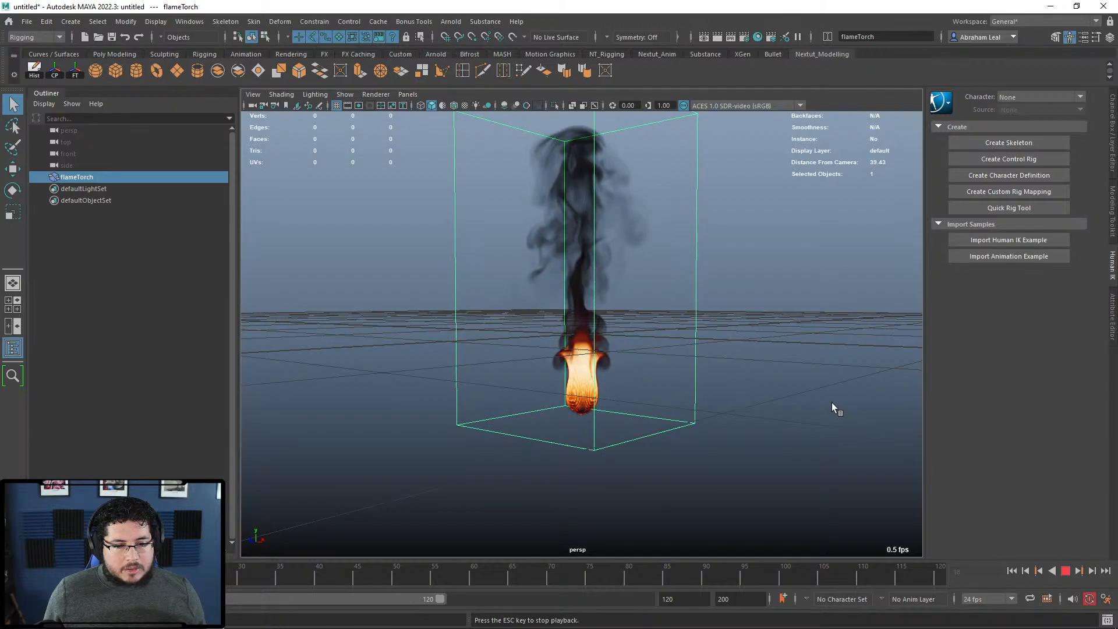
key(Escape)
Step: Orbit and zoom around the flame and smoke plume to inspect the simulation
mouse_move(831, 403)
alt+mouse_down()
mouse_move(841, 426)
mouse_move(849, 410)
alt+mouse_up()
alt+right_drag(849, 411, 835, 452)
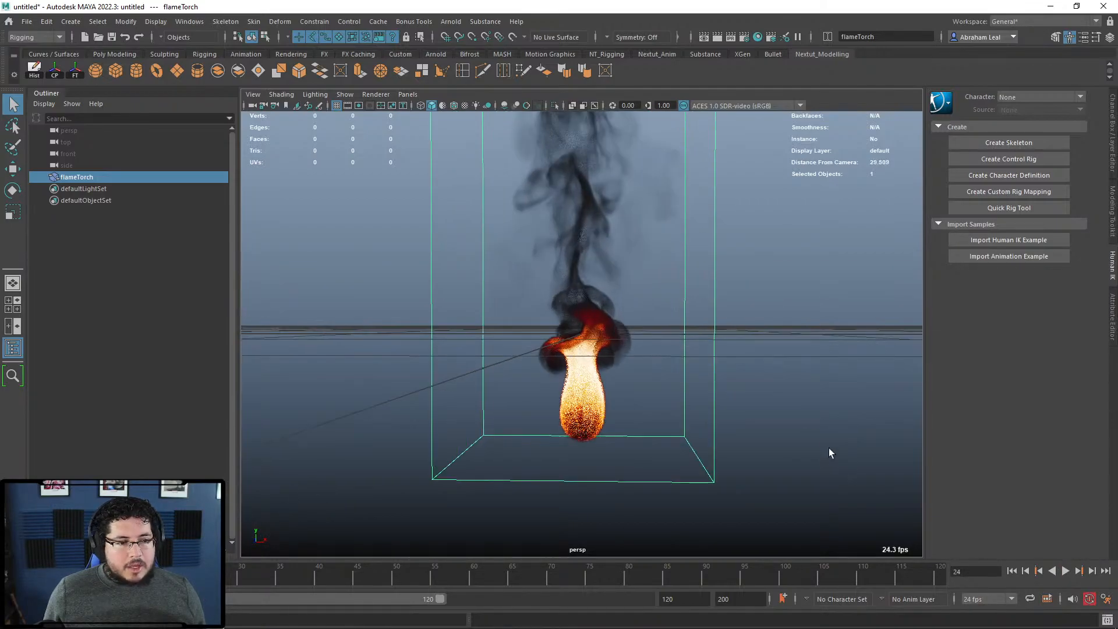
mouse_move(529, 312)
alt+right_down()
mouse_move(640, 401)
mouse_move(668, 398)
mouse_move(706, 460)
mouse_move(818, 527)
mouse_move(527, 320)
alt+right_up()
alt+drag(559, 335, 656, 390)
alt+right_drag(656, 389, 559, 326)
alt+drag(653, 364, 550, 219)
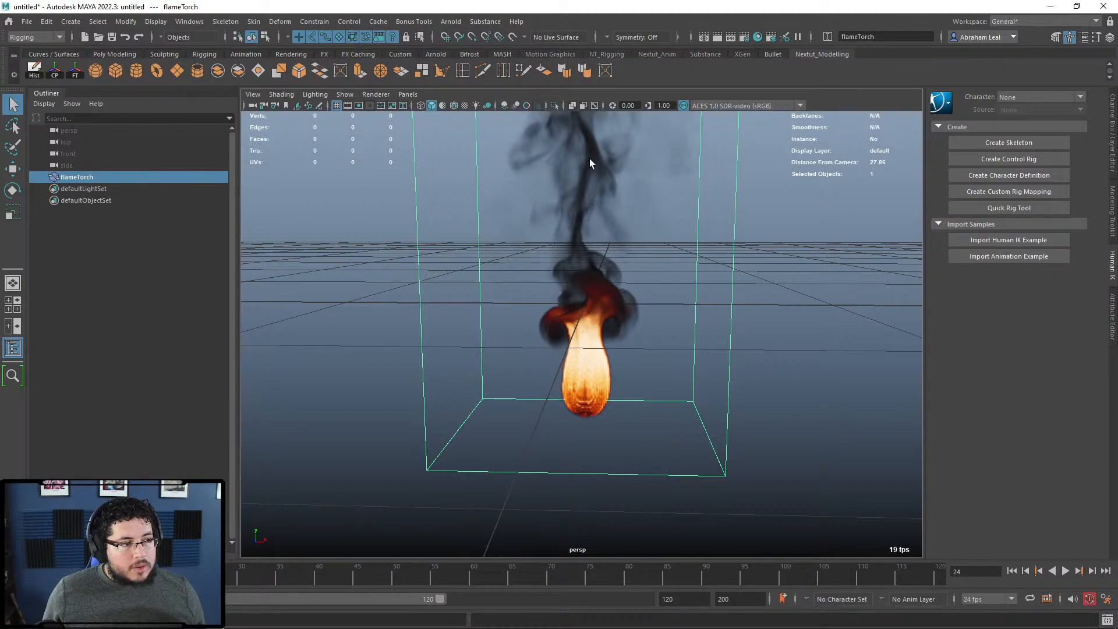
click(754, 39)
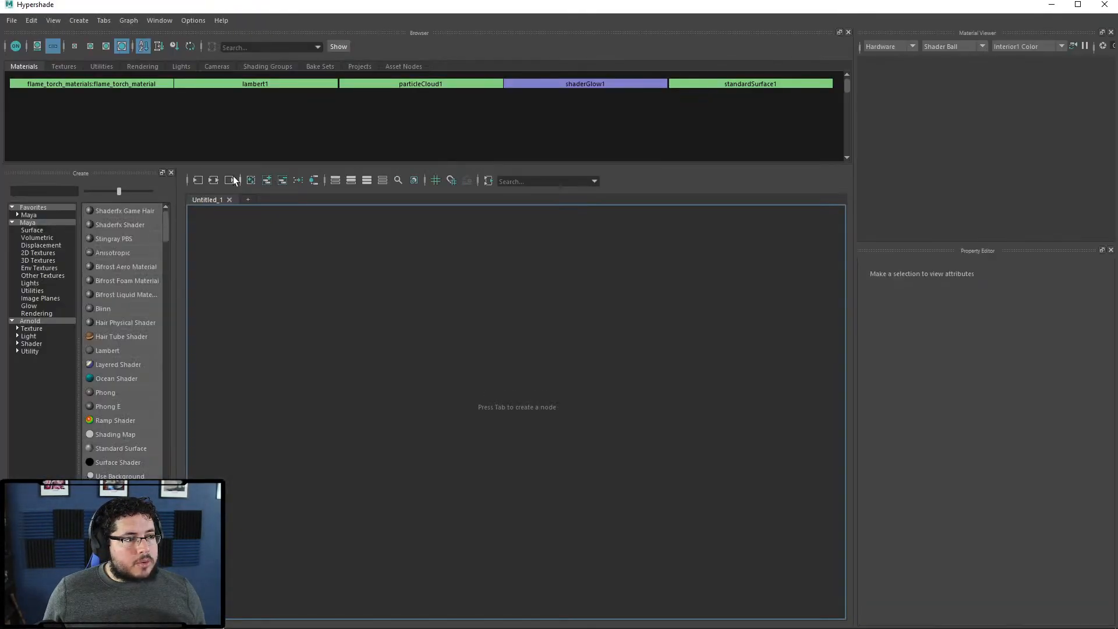
Step: Inspect flame_torch_material's density, emission and temperature channel names
click(103, 85)
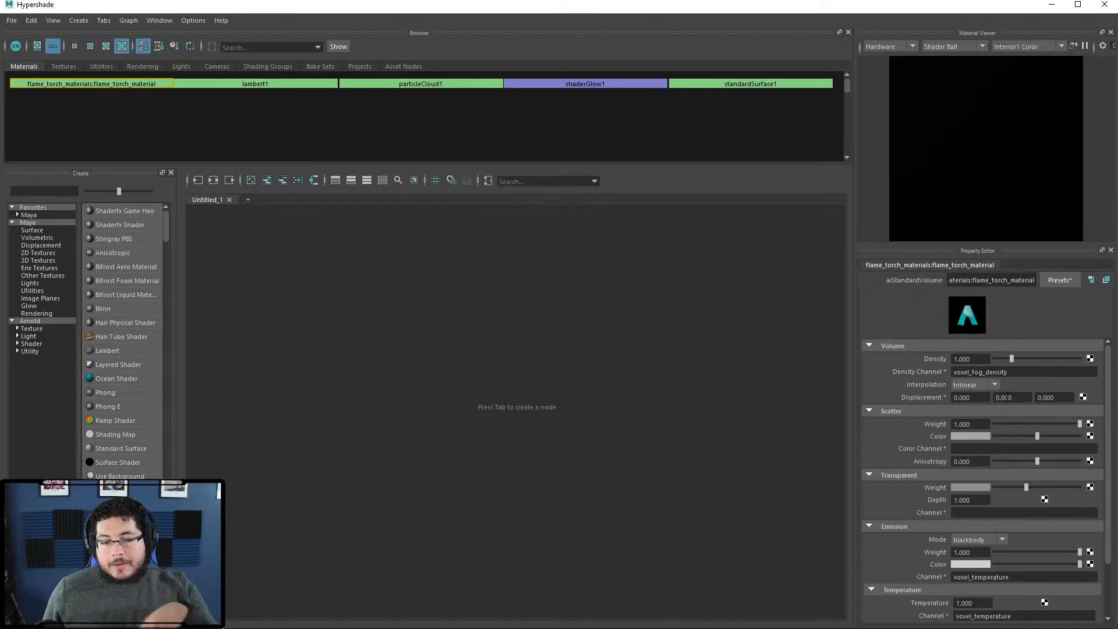
click(1005, 372)
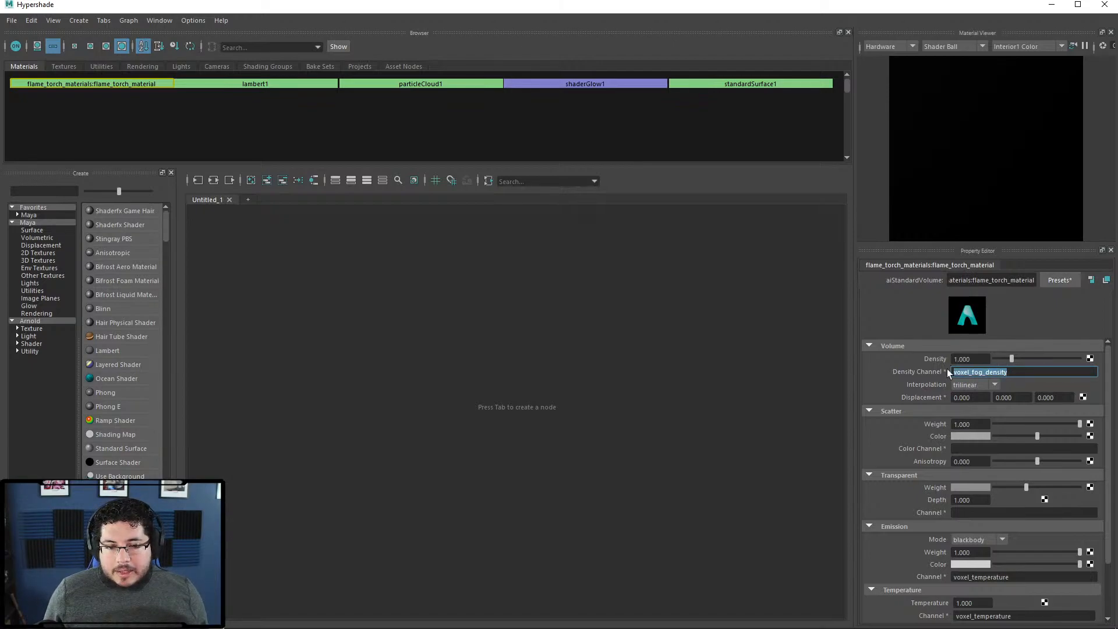
scroll(1004, 517, down, 2)
drag(1012, 511, 944, 512)
drag(1015, 550, 933, 550)
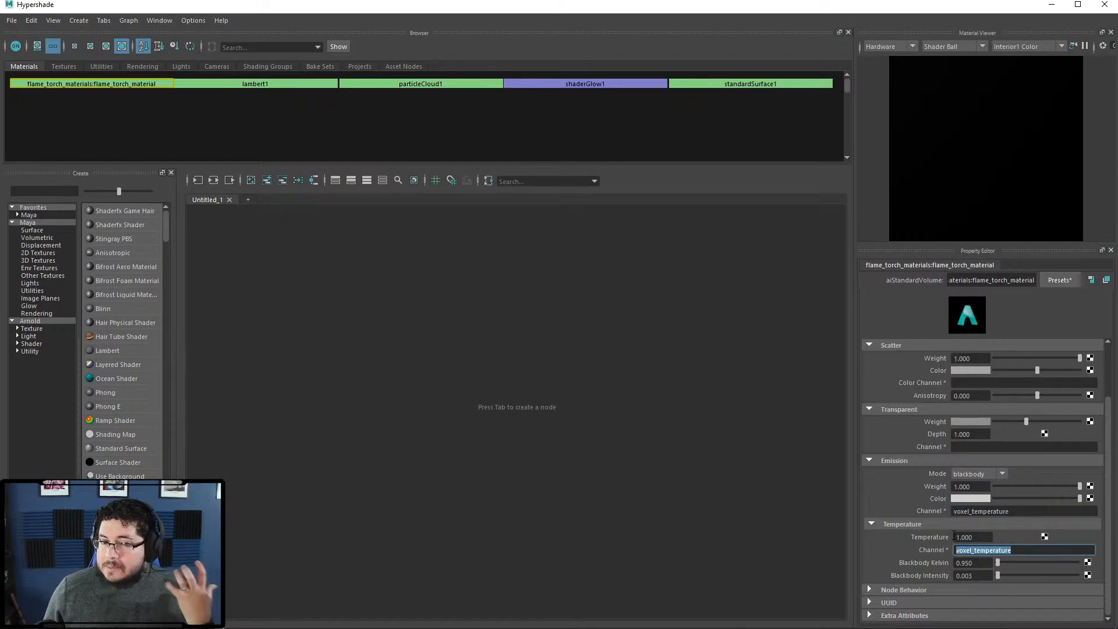
click(596, 338)
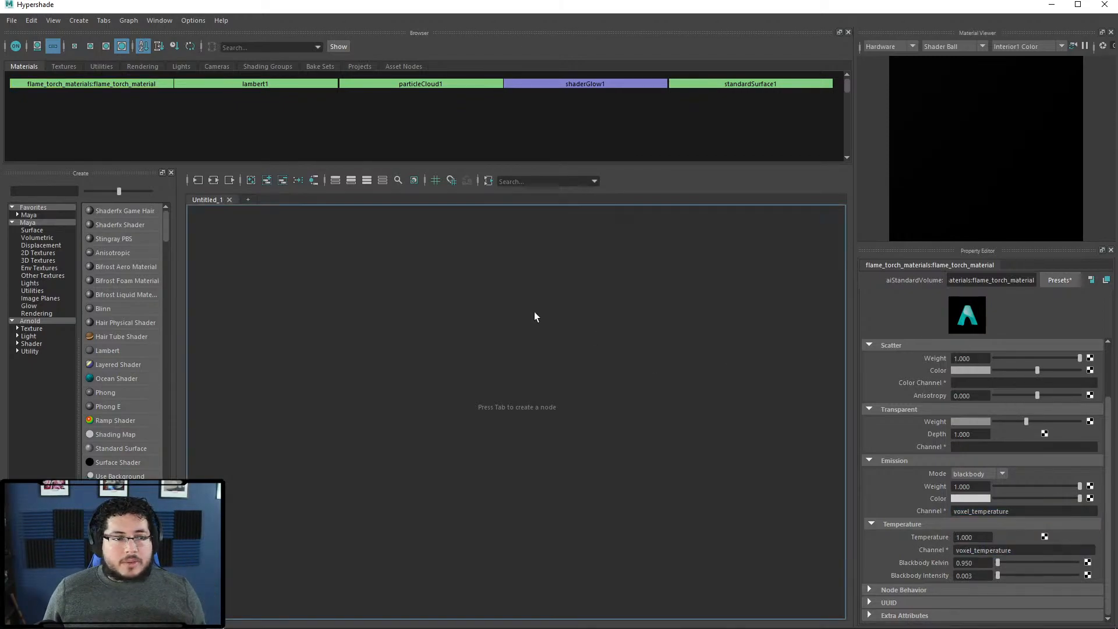
Step: Create an Arnold aiStandardVolume shader and set its Scatter Color to green
click(38, 322)
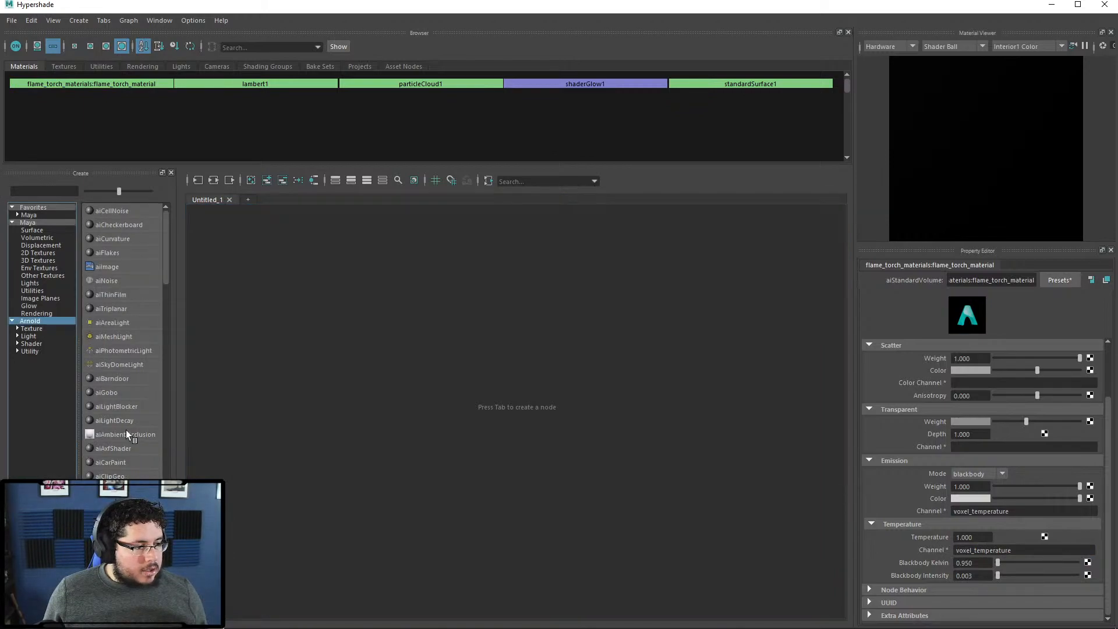
click(31, 344)
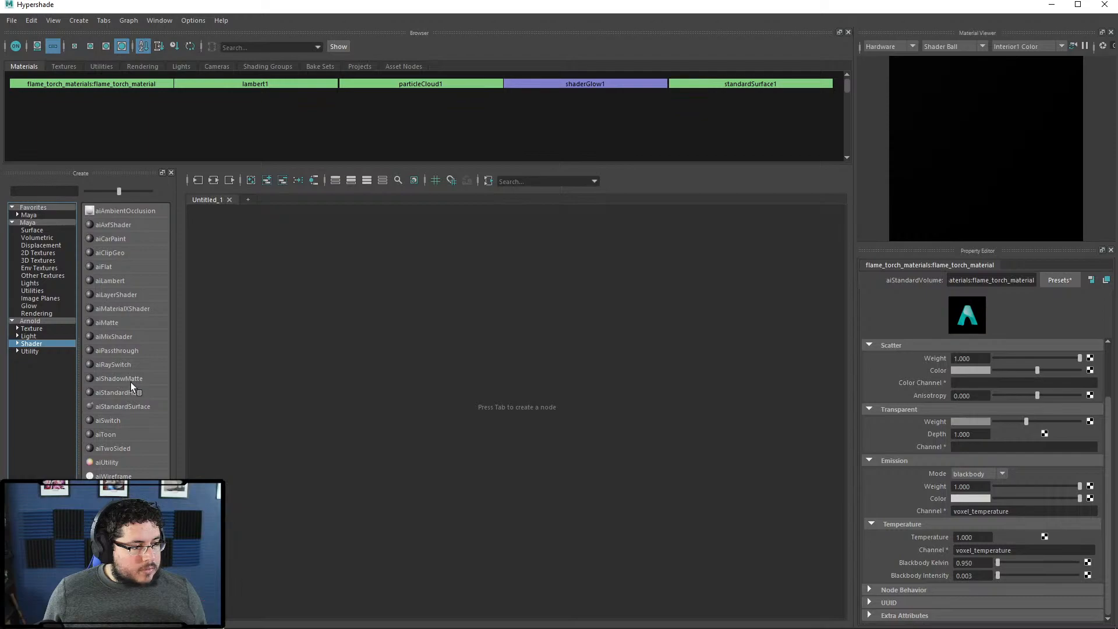
click(122, 490)
click(535, 344)
click(975, 371)
click(977, 341)
click(1077, 4)
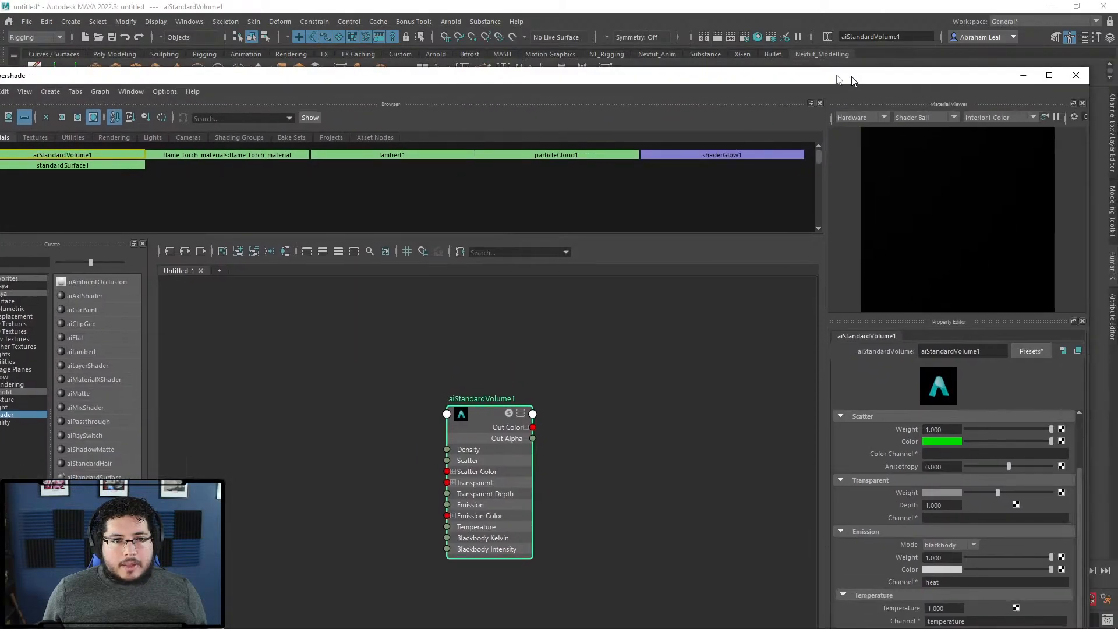
Step: Assign aiStandardVolume1 to flameTorch and view the reshaded flame
drag(982, 60, 496, 228)
drag(390, 237, 1037, 178)
click(100, 186)
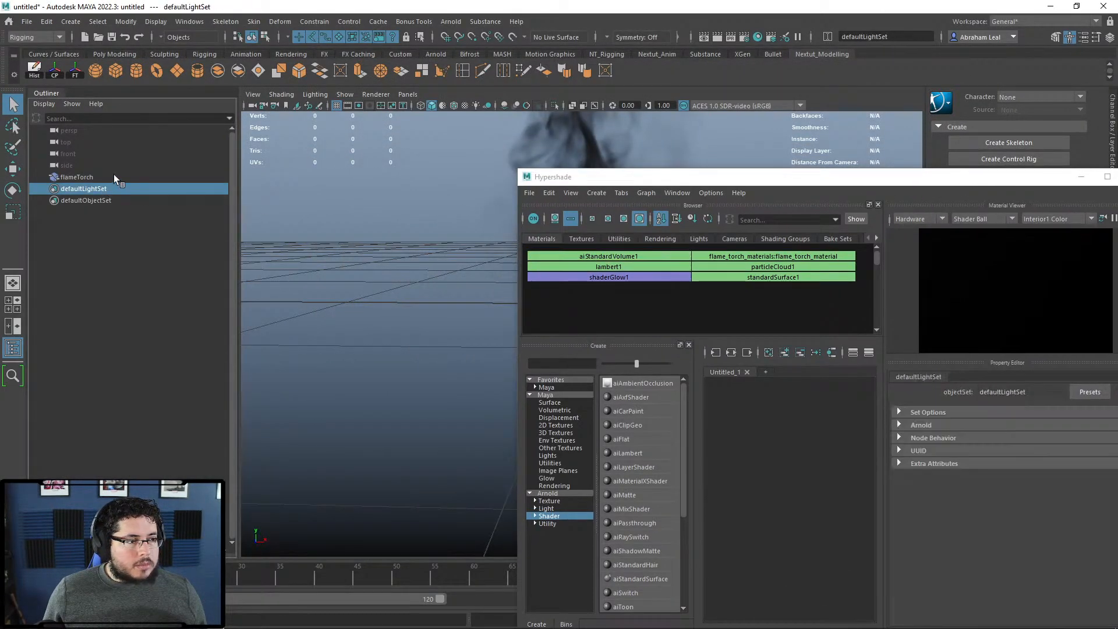
click(114, 175)
right_click(145, 179)
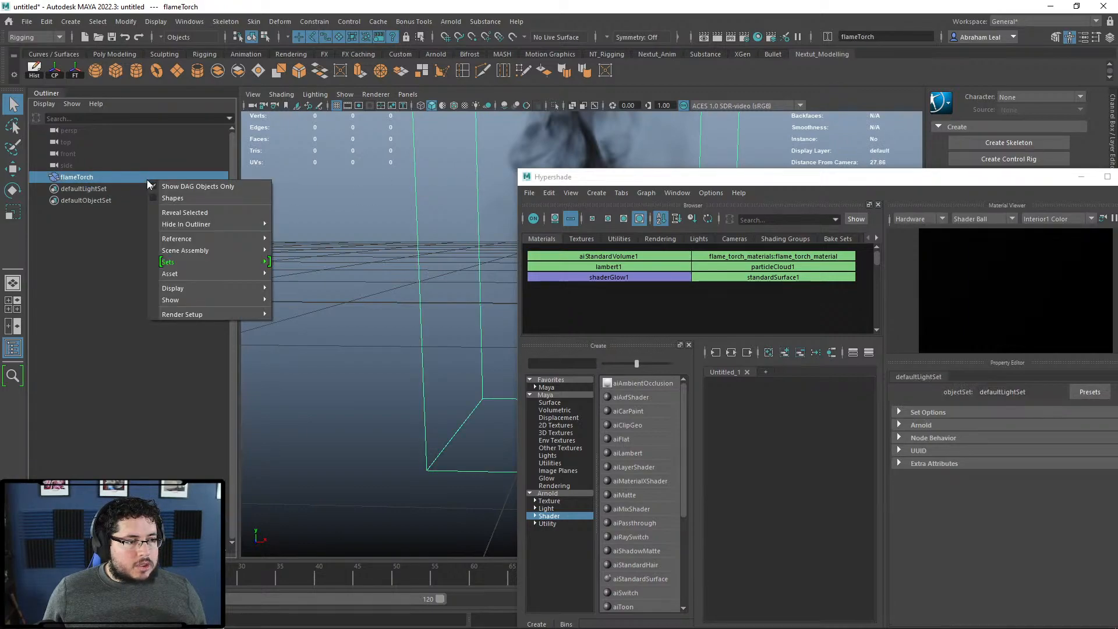
right_click(500, 151)
mouse_move(566, 388)
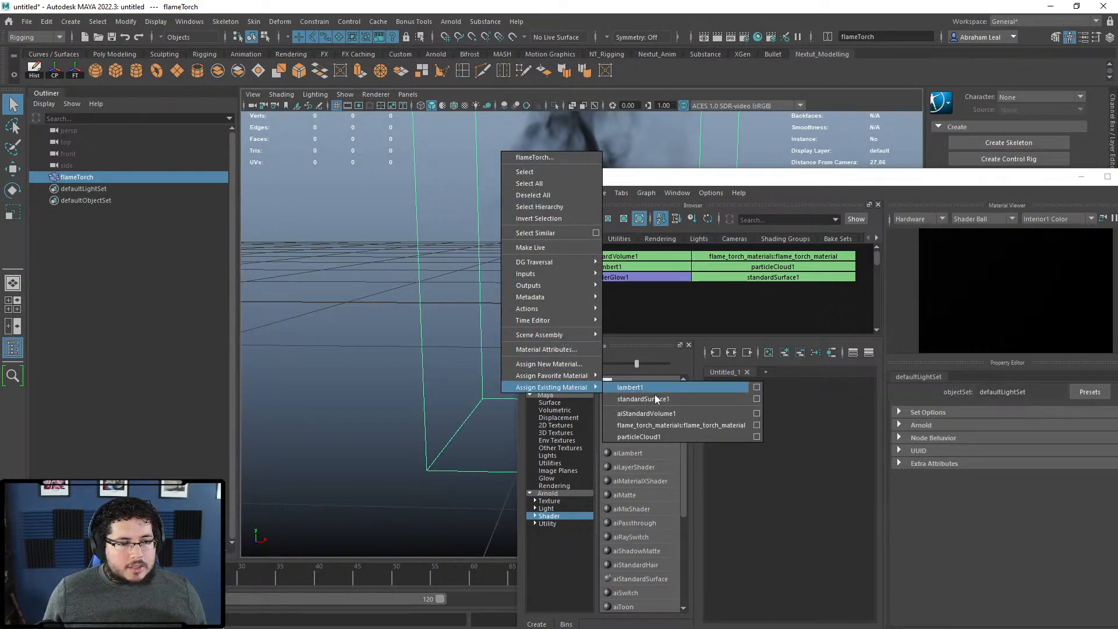
click(662, 413)
click(371, 308)
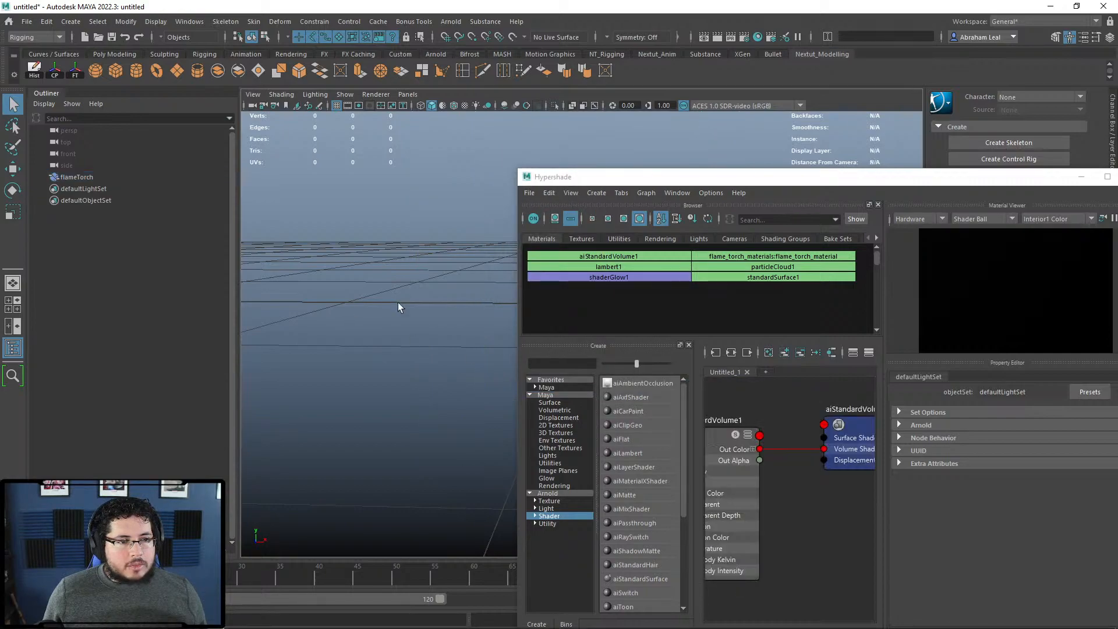
alt+drag(370, 309, 382, 323)
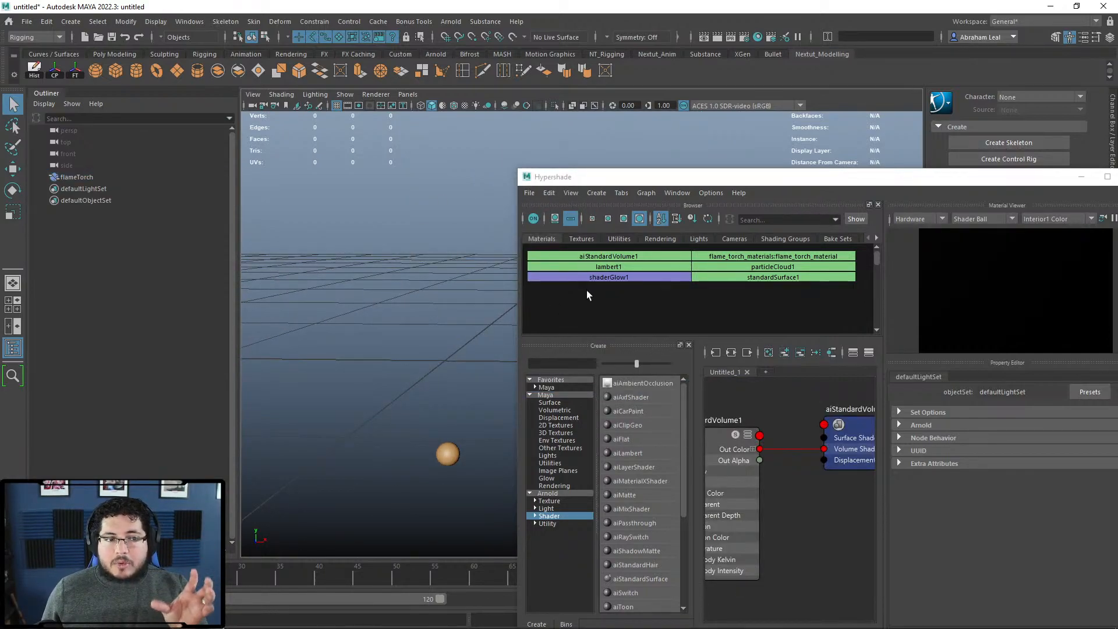
Step: Reassign flame_torch_material to flameTorch, close Hypershade, and frame the flame
click(76, 176)
right_click(414, 246)
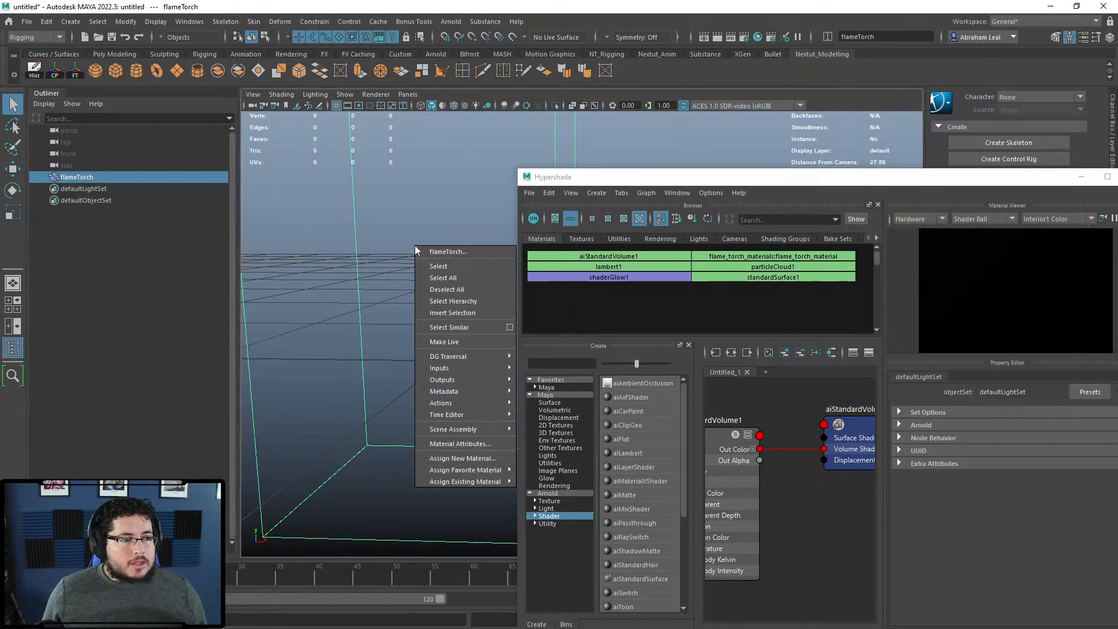
mouse_move(485, 482)
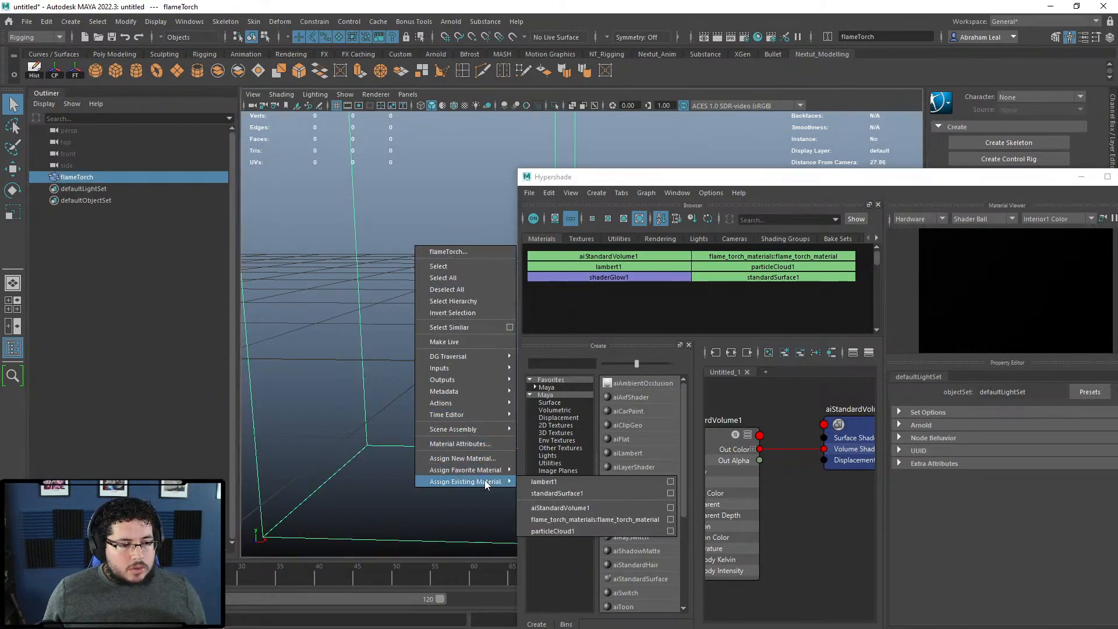
click(569, 519)
drag(994, 178, 835, 146)
click(975, 145)
alt+middle_drag(614, 285, 719, 215)
alt+right_drag(711, 233, 692, 371)
alt+drag(693, 371, 617, 285)
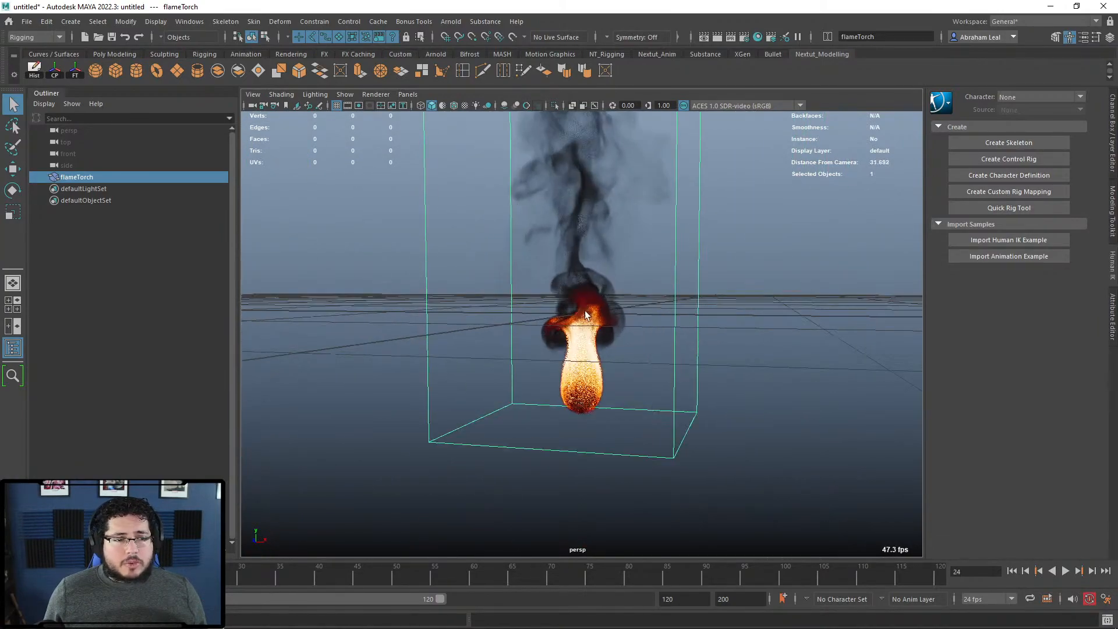
Step: In the Bifrost Graph Editor, place assign_gray_shader beside create_mesh_sphere
click(194, 22)
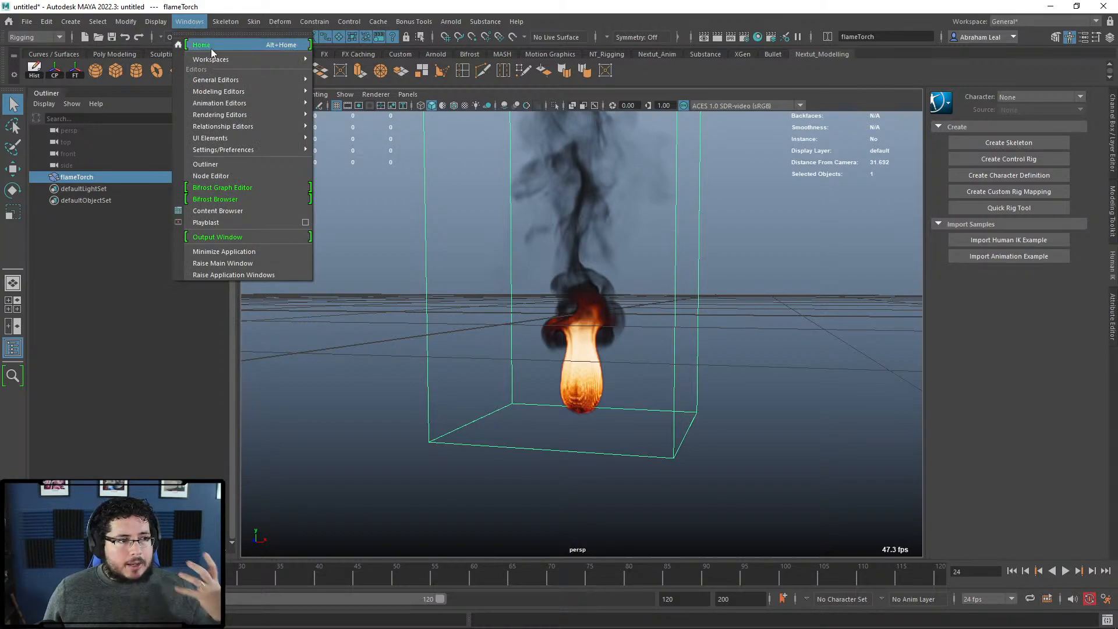
mouse_move(241, 139)
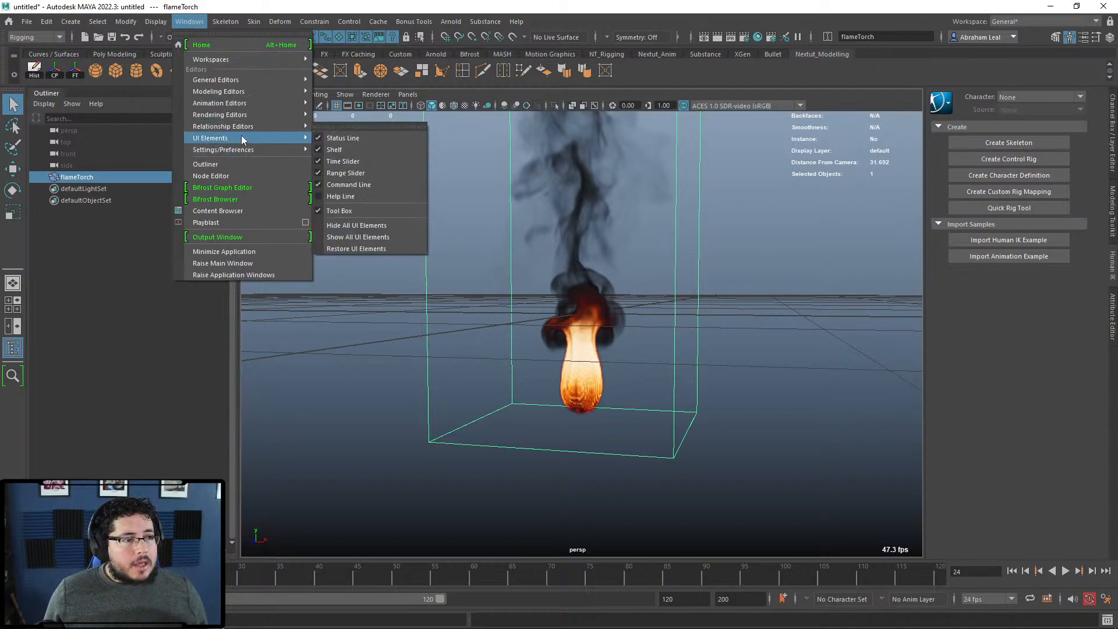
click(226, 188)
scroll(381, 356, up, 2)
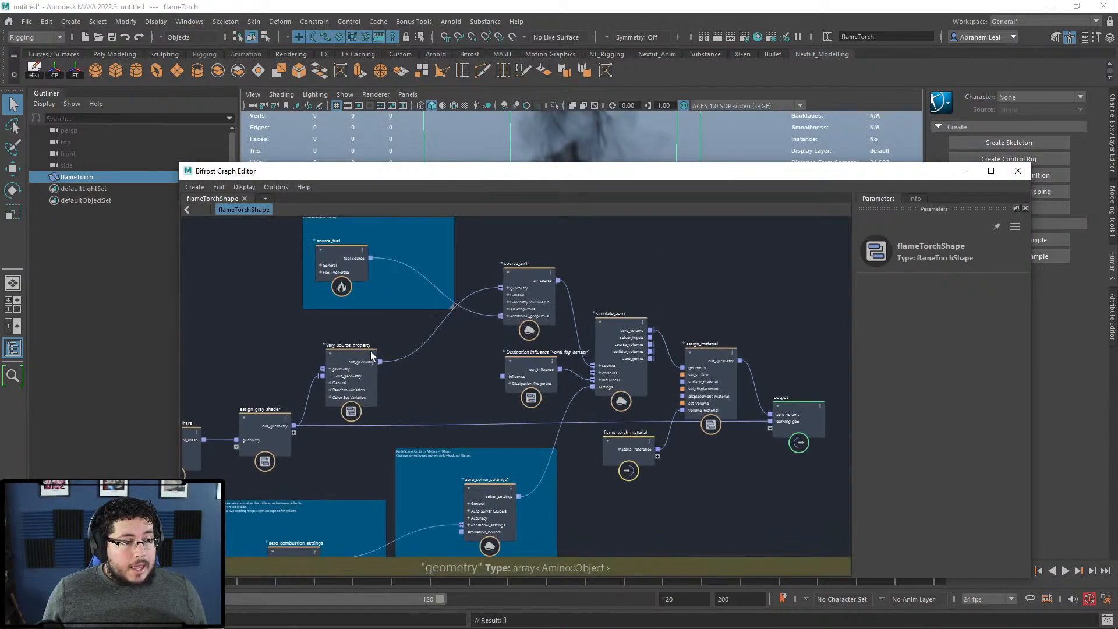
alt+middle_drag(256, 387, 582, 337)
scroll(548, 309, up, 4)
alt+middle_drag(480, 349, 421, 371)
drag(435, 389, 374, 295)
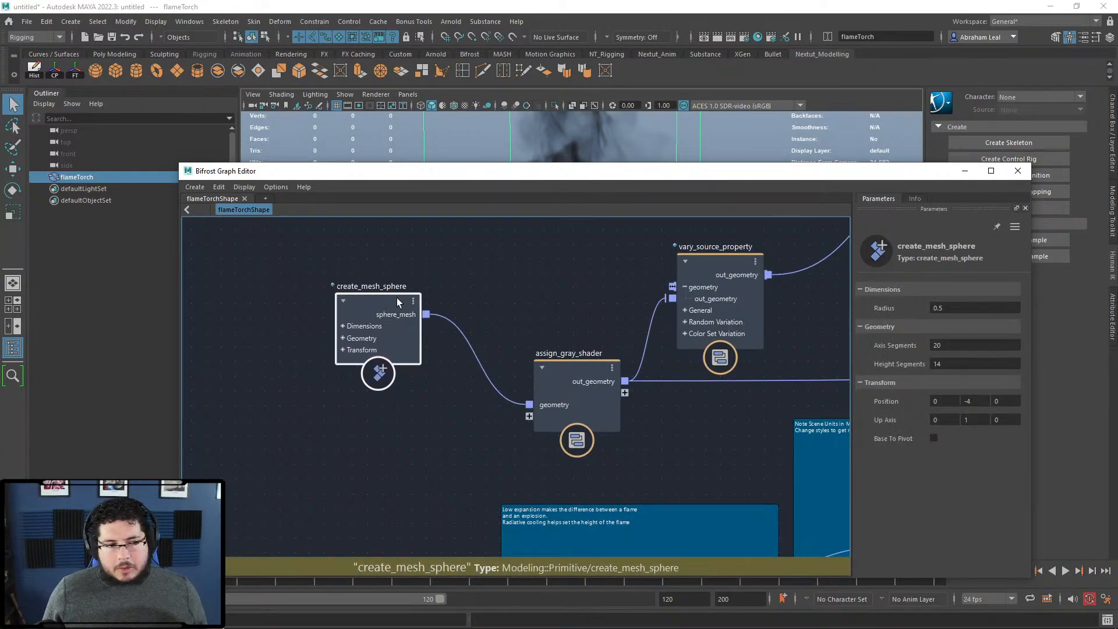
drag(577, 372, 526, 309)
Step: Align vary_source_property and source_air1, then select source_fuel to view its parameters
alt+middle_drag(563, 266, 456, 291)
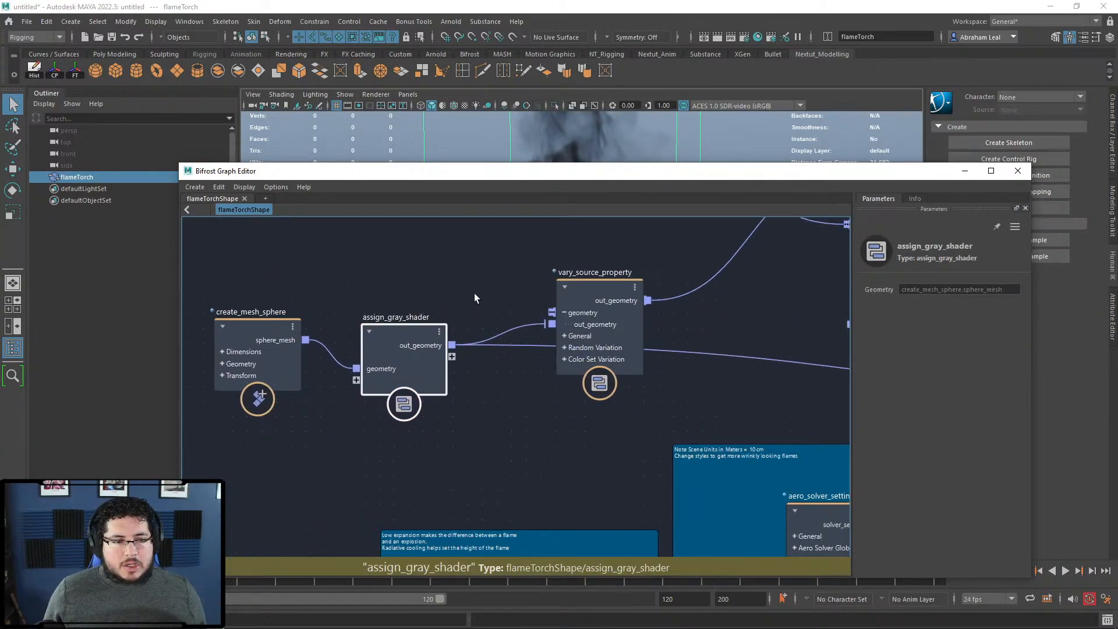
drag(596, 283, 599, 240)
alt+middle_drag(686, 320, 656, 360)
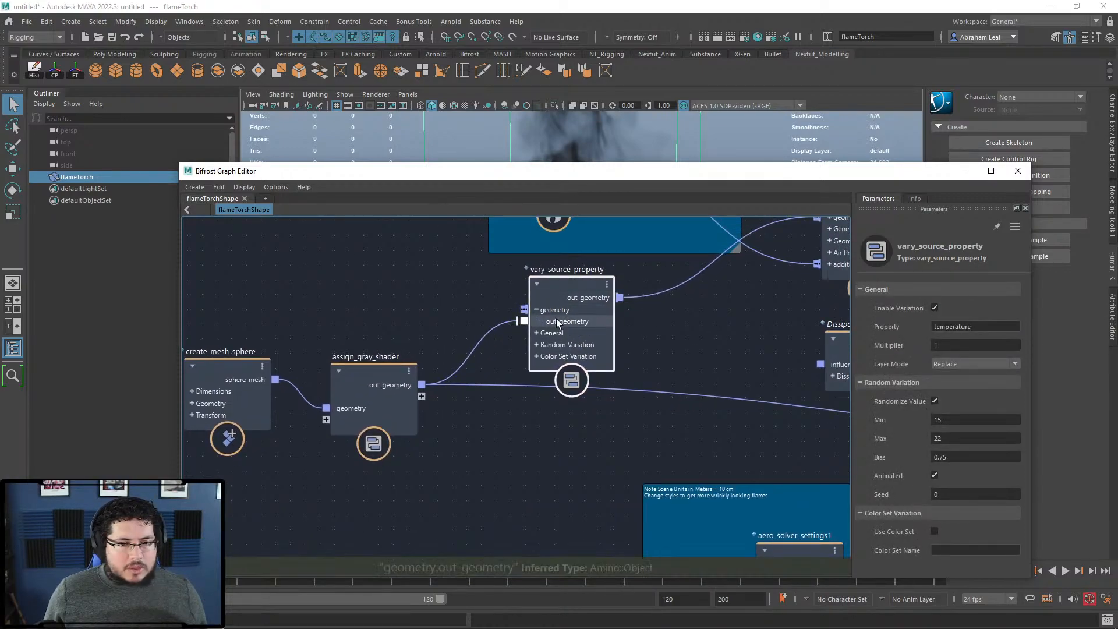
alt+middle_drag(676, 350, 505, 435)
click(678, 264)
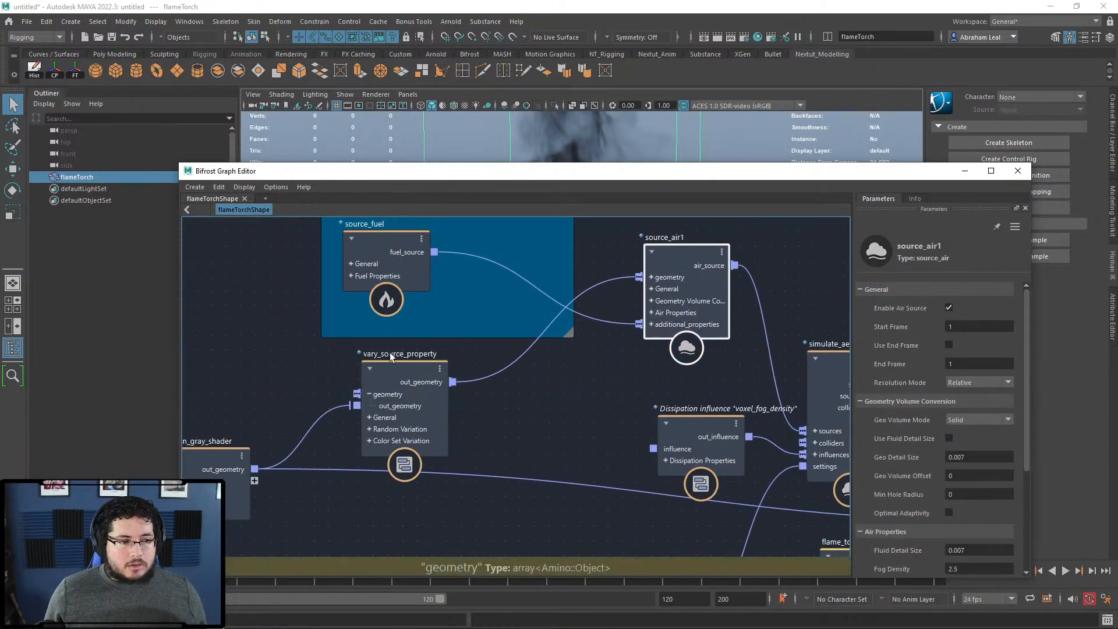
drag(389, 356, 398, 351)
drag(686, 249, 676, 245)
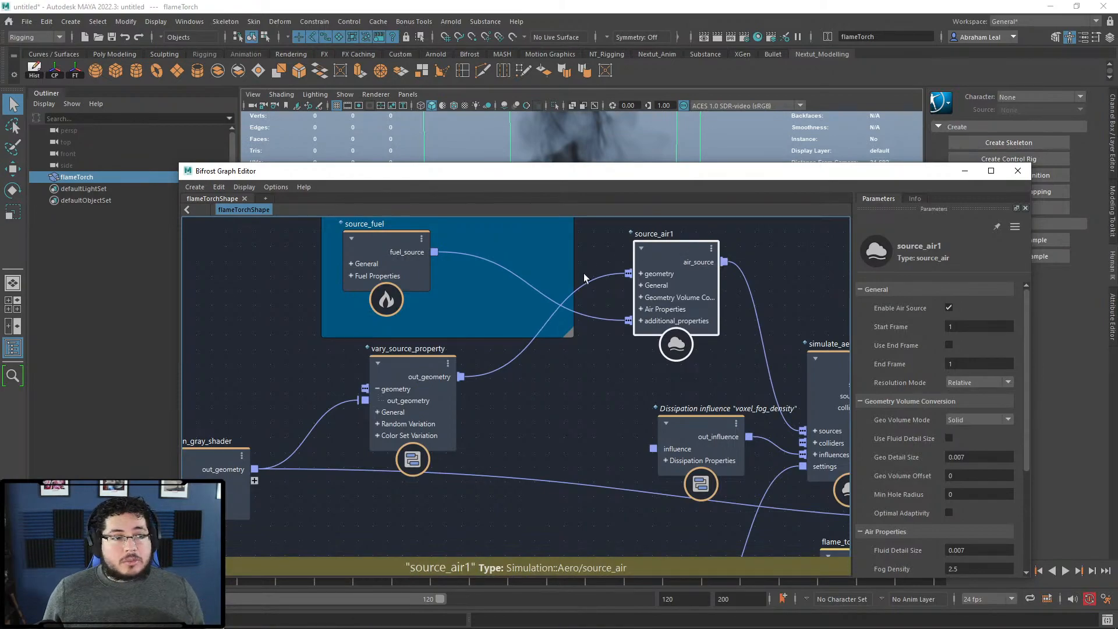
alt+middle_drag(585, 280, 652, 384)
scroll(652, 384, down, 1)
click(460, 348)
alt+middle_drag(474, 352, 434, 278)
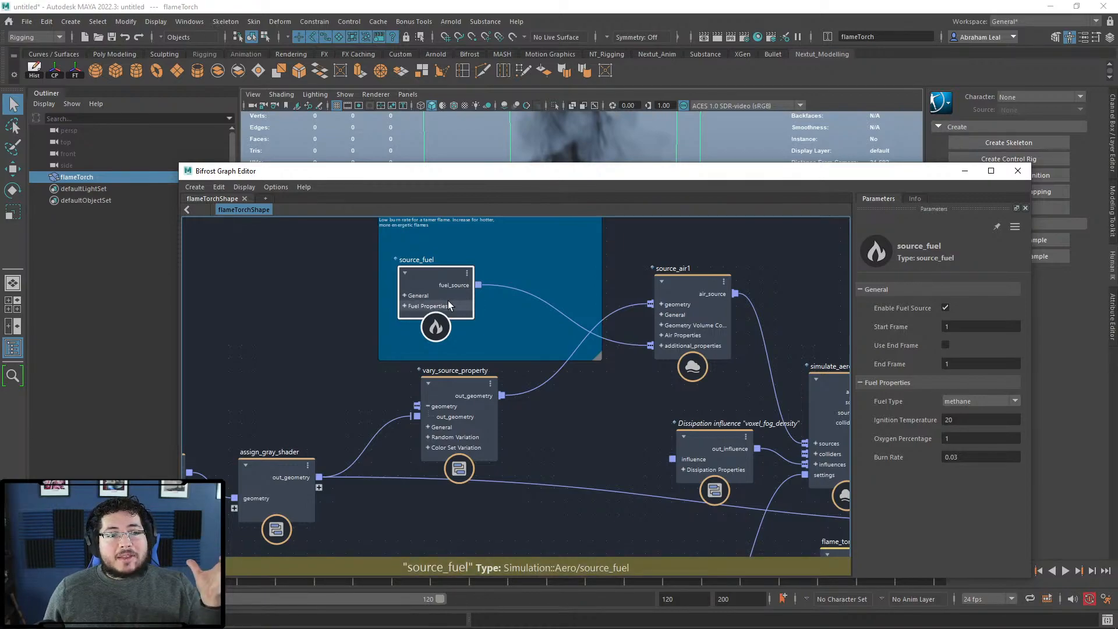
scroll(586, 372, down, 2)
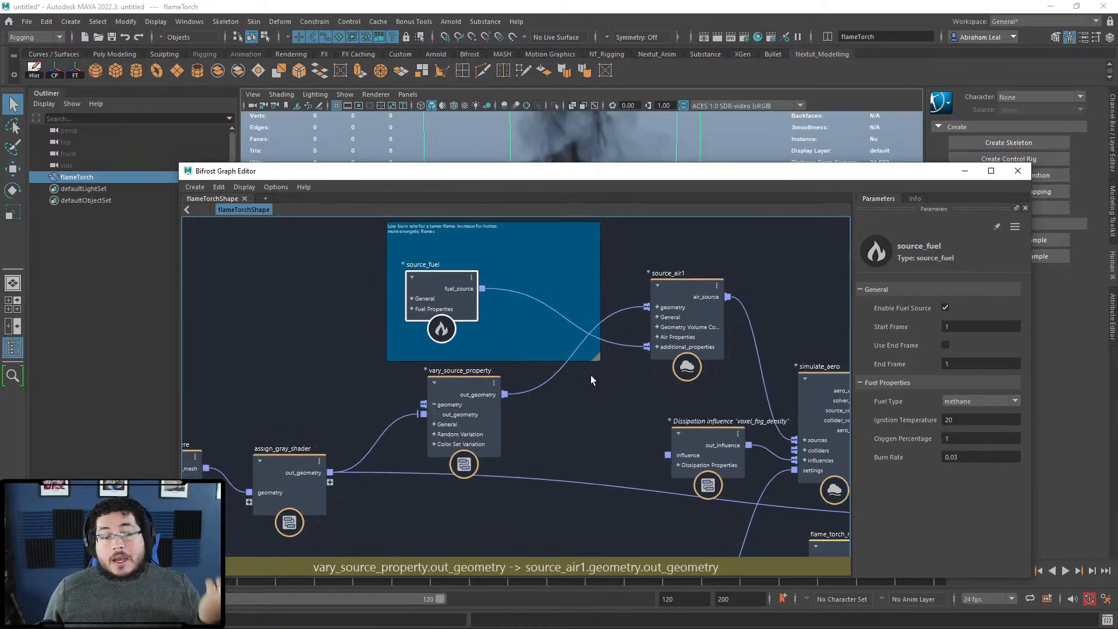
Step: Nudge simulate_aero right and move aero_solver_settings1 left within its backdrop
middle_drag(665, 405, 534, 341)
click(682, 284)
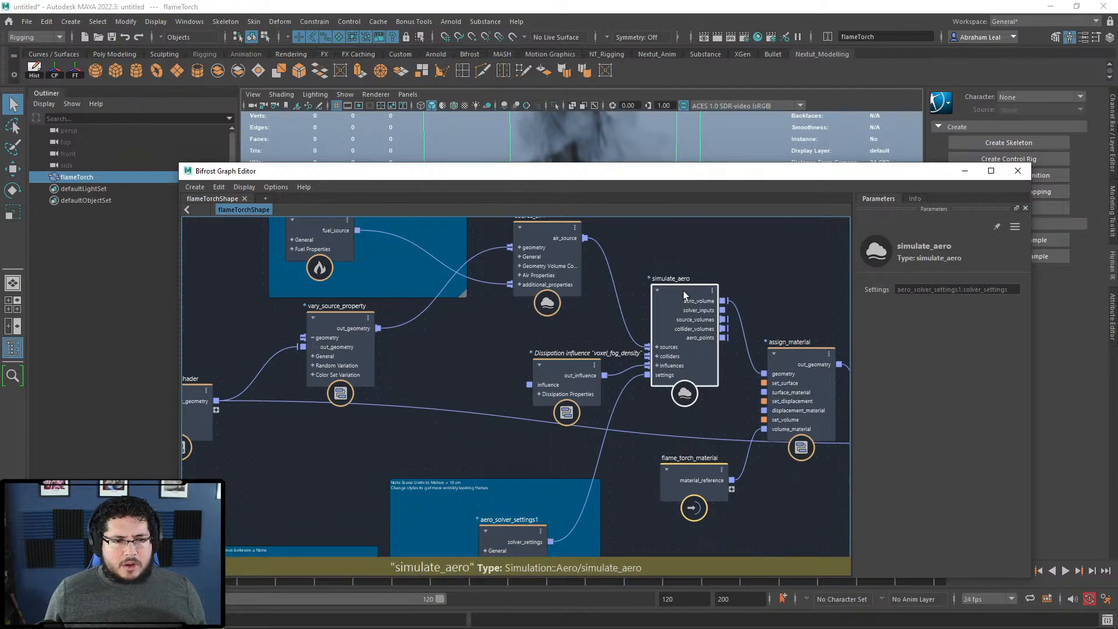
drag(696, 294, 706, 295)
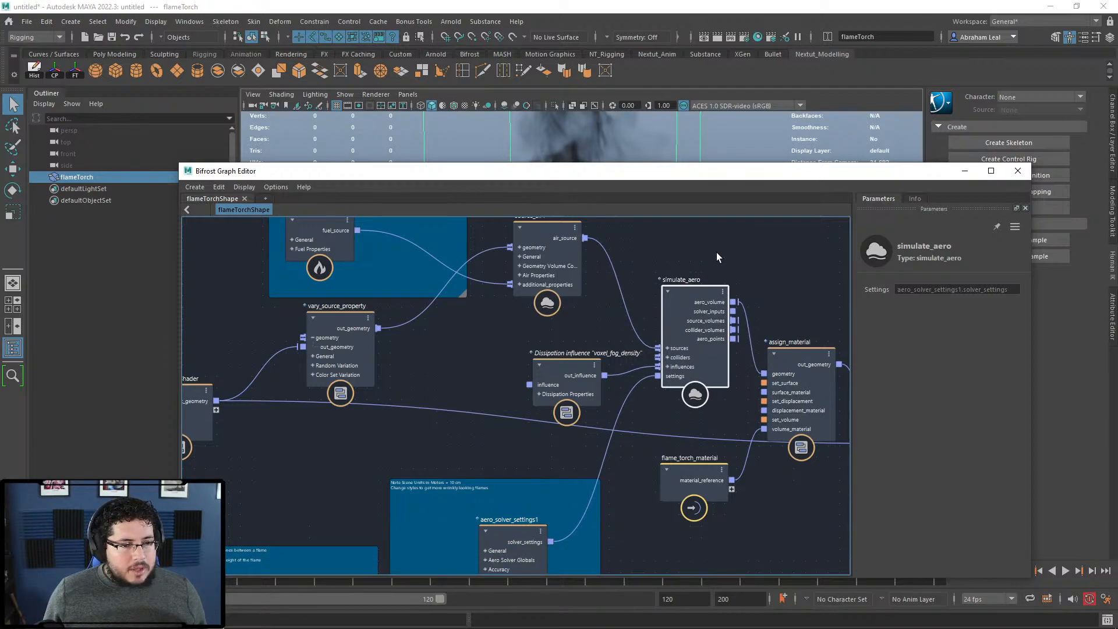
alt+middle_drag(702, 320, 717, 283)
alt+middle_drag(564, 402, 651, 244)
scroll(612, 350, up, 2)
click(635, 305)
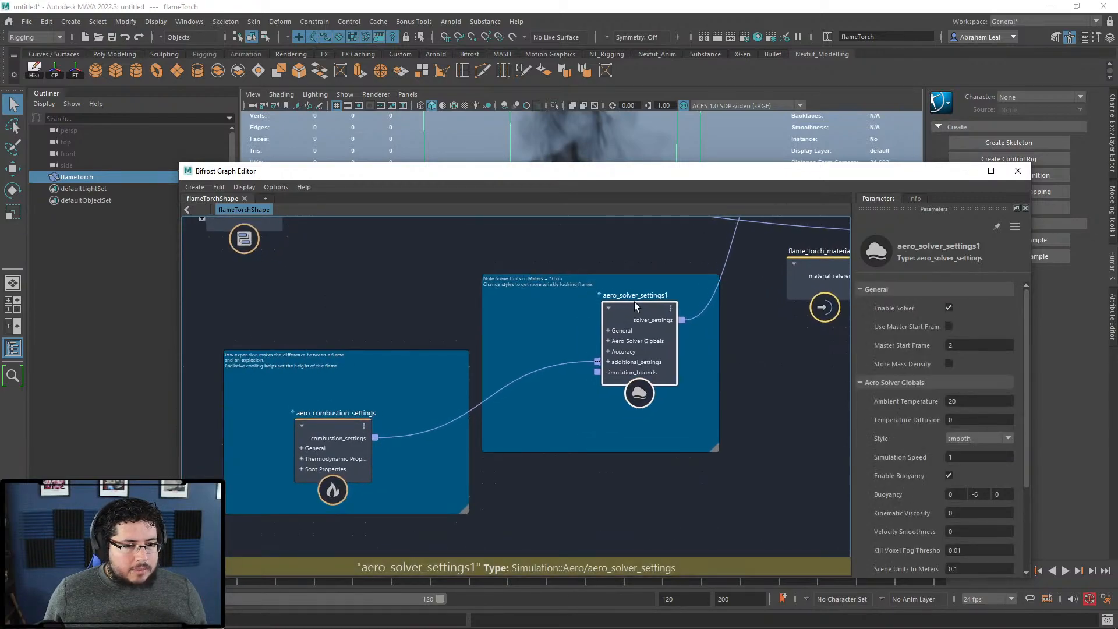
drag(643, 300, 614, 301)
Step: Nudge aero_combustion_settings and assign_material, close the graph editor, and replay the simulation
drag(339, 424, 346, 401)
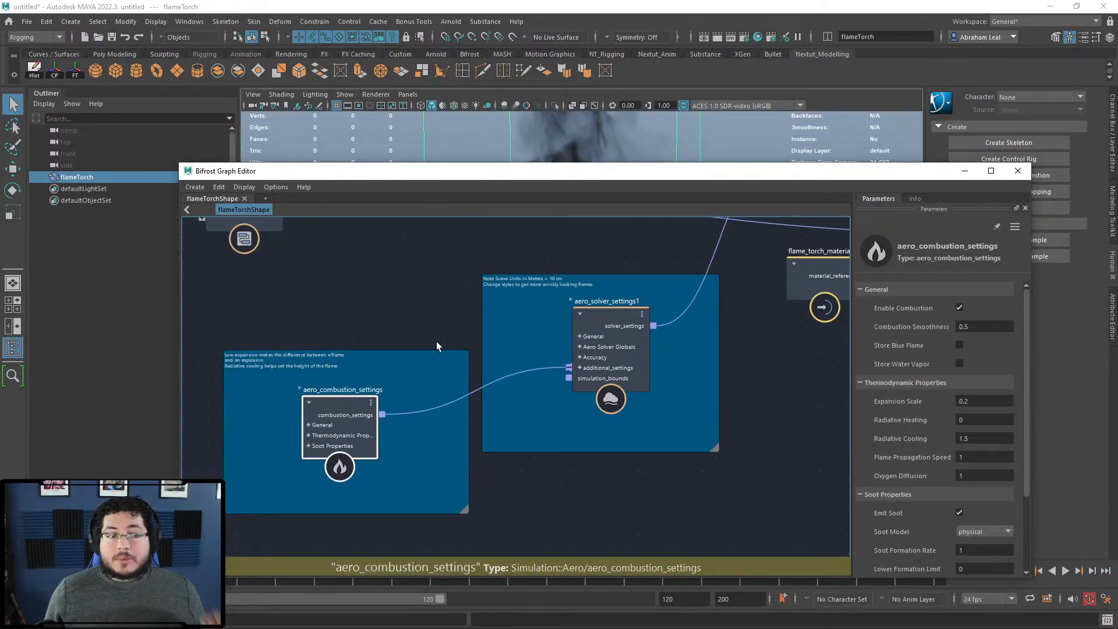
alt+middle_drag(816, 351, 484, 497)
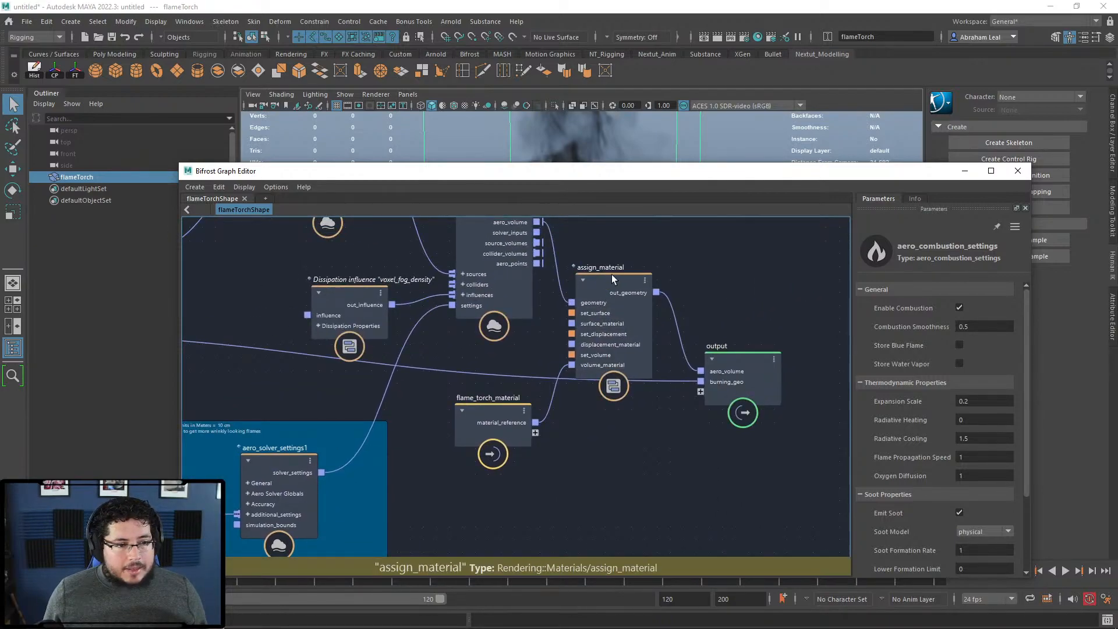
drag(611, 276, 629, 261)
alt+middle_drag(457, 389, 641, 418)
scroll(641, 418, down, 2)
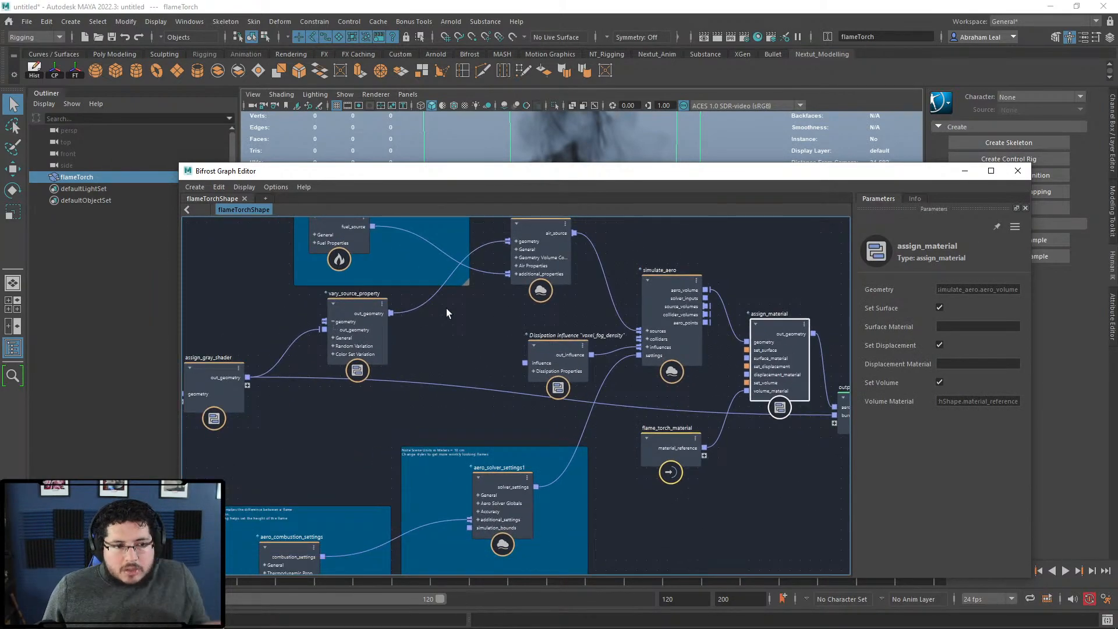
scroll(447, 312, down, 3)
scroll(459, 328, up, 2)
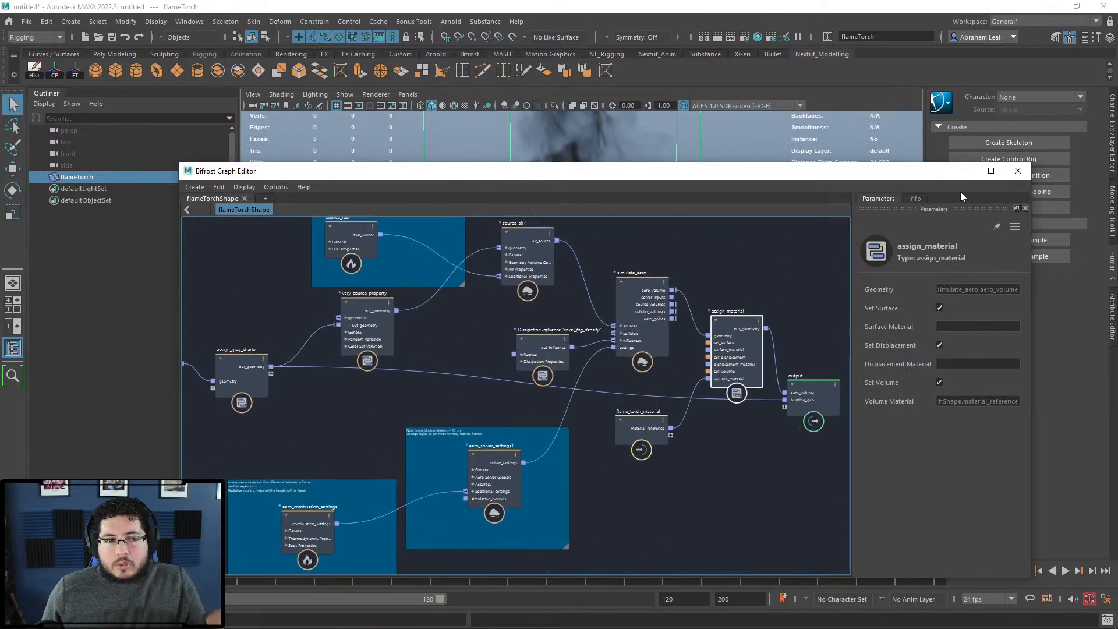
click(1017, 171)
click(1011, 570)
click(1065, 571)
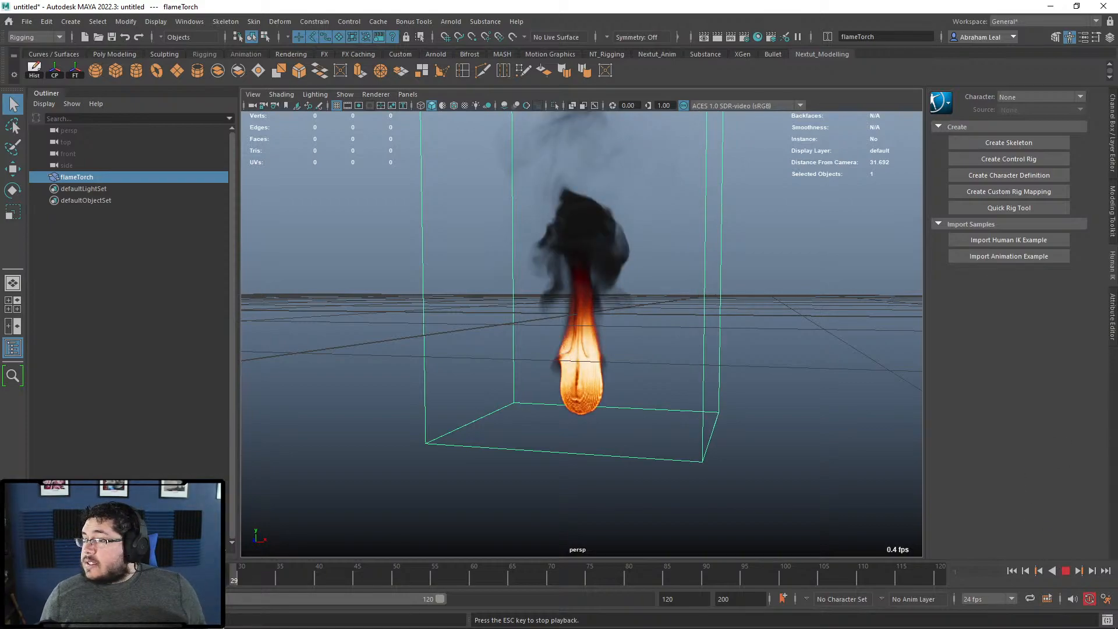
Step: Stop the flame simulation playback at frame 29
key(Escape)
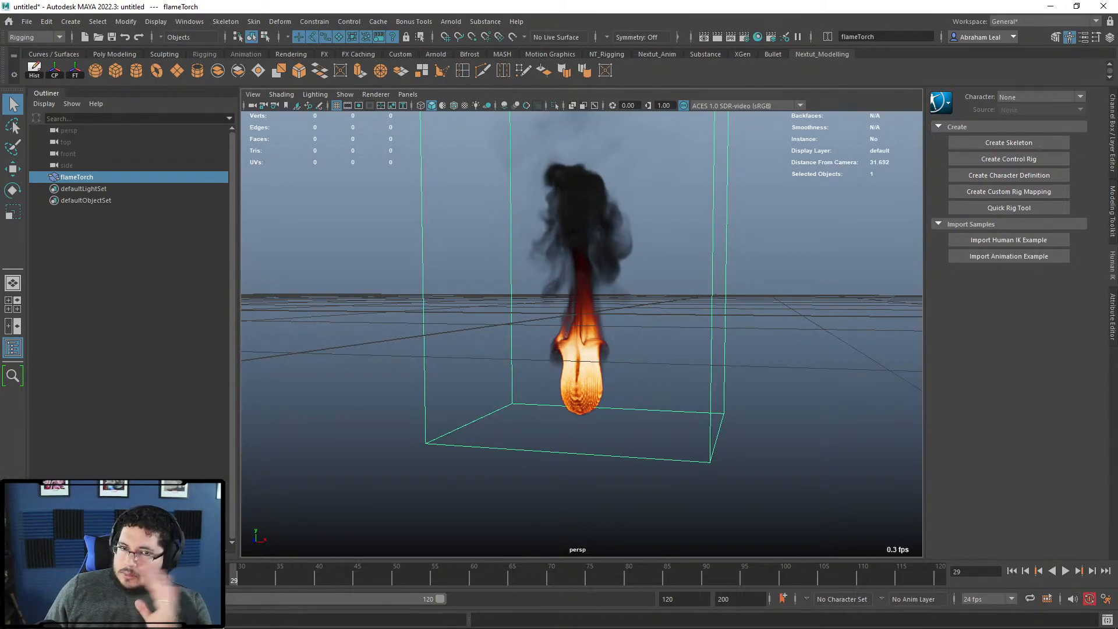
Step: Deselect flameTorch and reframe the view so the whole flame and smoke plume show
click(851, 256)
alt+middle_drag(854, 333, 847, 350)
alt+right_drag(847, 350, 829, 319)
alt+middle_drag(801, 309, 805, 324)
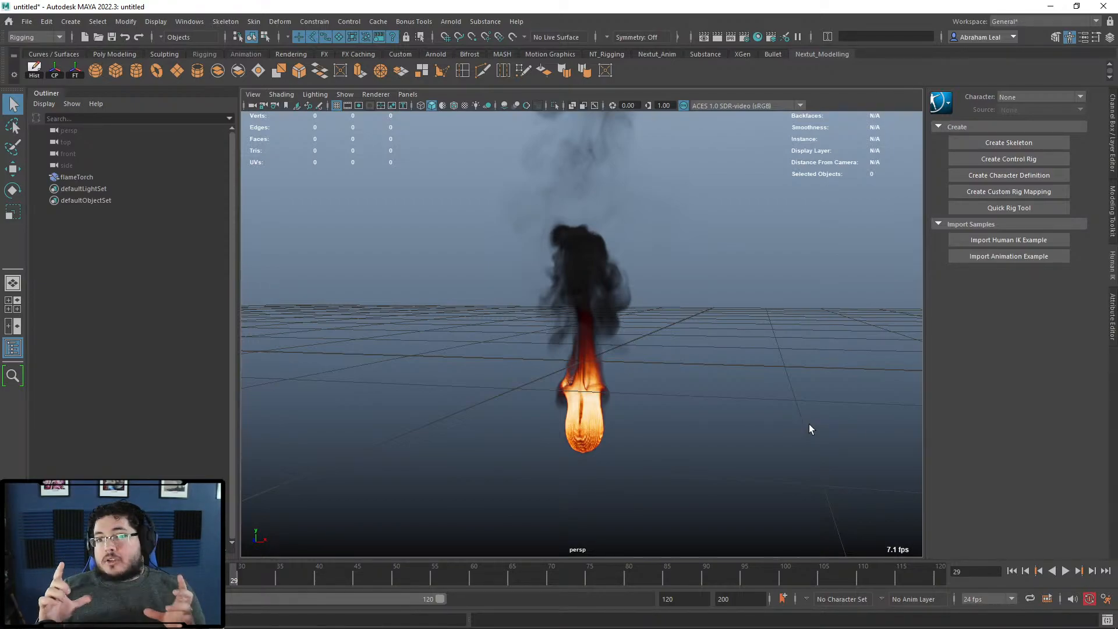
Step: Create a polygon plane and set its Scale X/Y/Z to 100 in the Channel Box
click(462, 206)
click(257, 173)
click(177, 71)
alt+drag(434, 311, 440, 351)
key(r)
drag(728, 368, 746, 365)
key(ctrl+a)
key(ctrl+a)
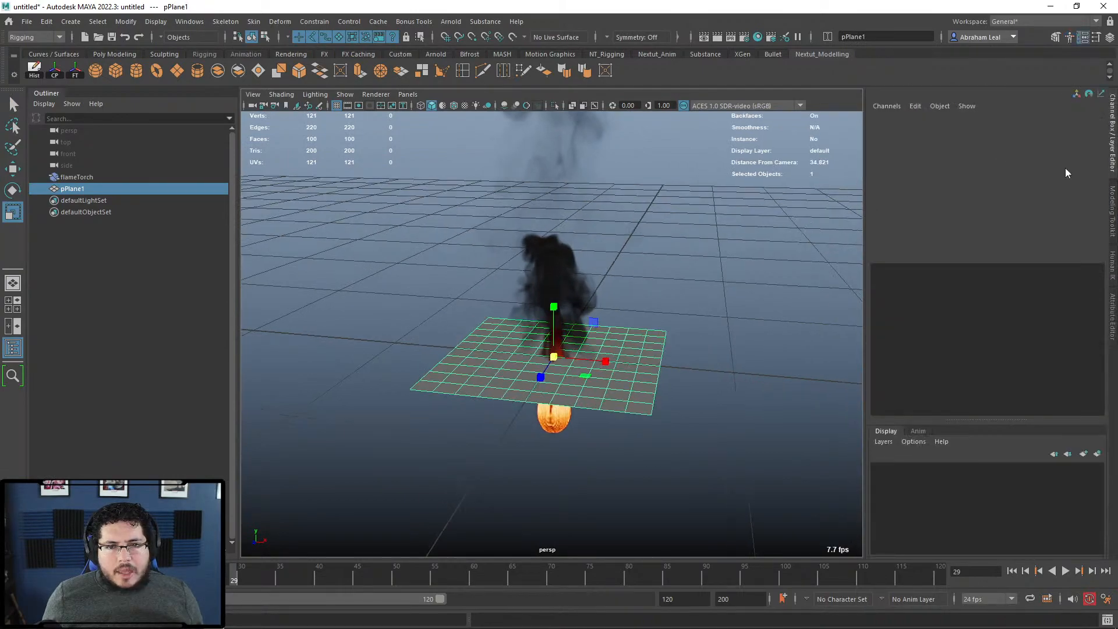
drag(1080, 185, 1083, 206)
click(1082, 207)
text(100)
key(Return)
key(f)
Step: Move the plane sideways to Translate X 65.745 and switch to the Modeling menu set
drag(603, 343, 711, 342)
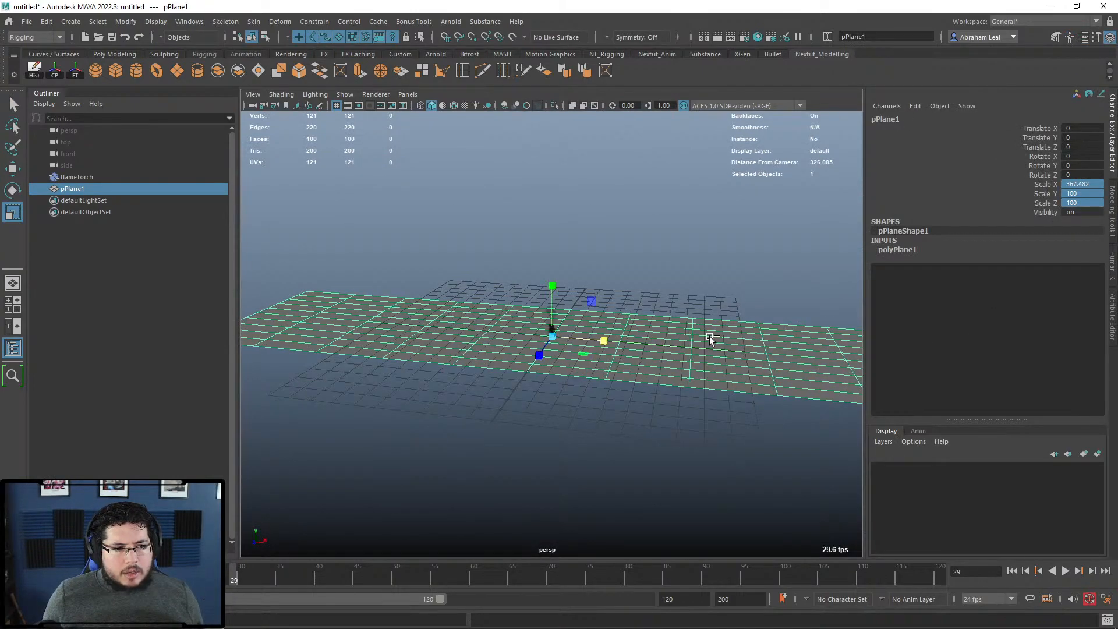
key(ctrl+z)
key(w)
drag(603, 343, 731, 343)
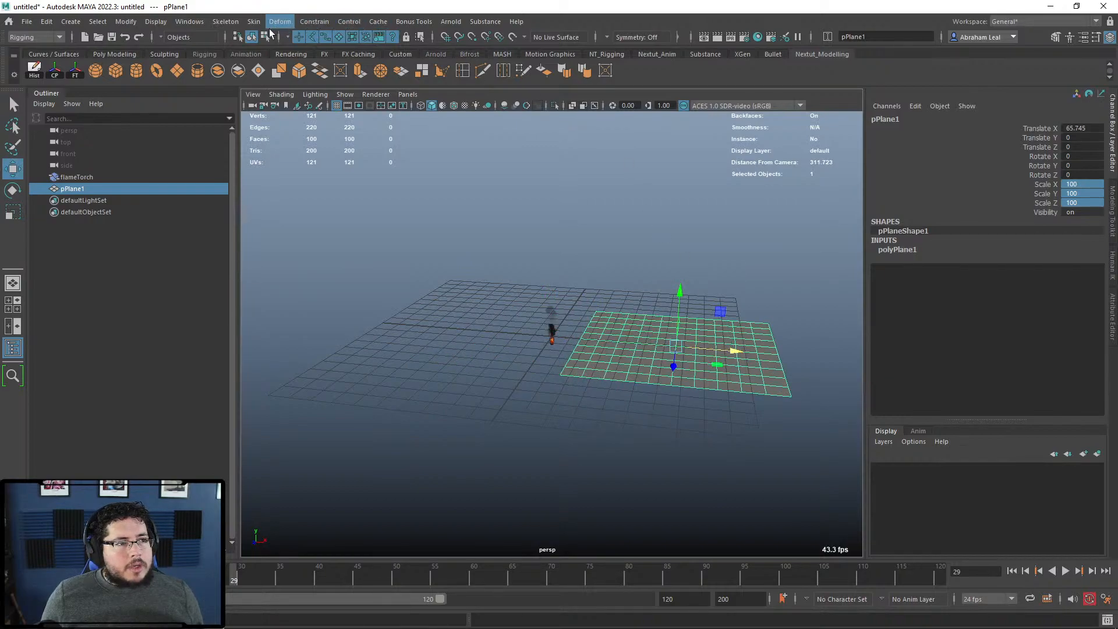
click(18, 37)
click(27, 42)
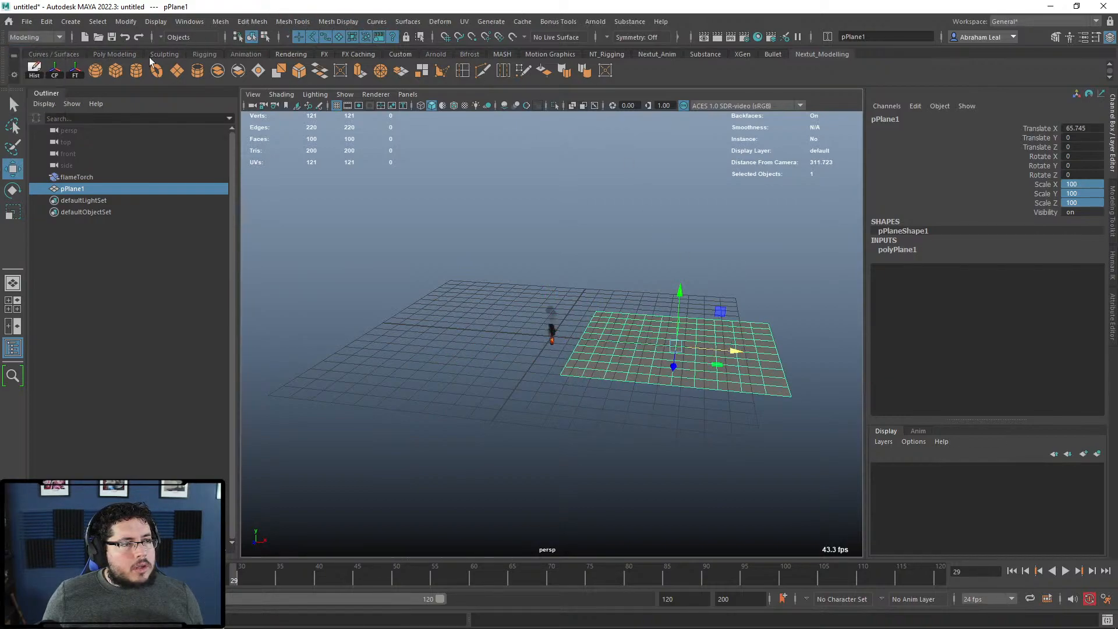
Step: Open the UV Editor and UV Toolkit and select the plane's UV shell
click(465, 21)
click(491, 45)
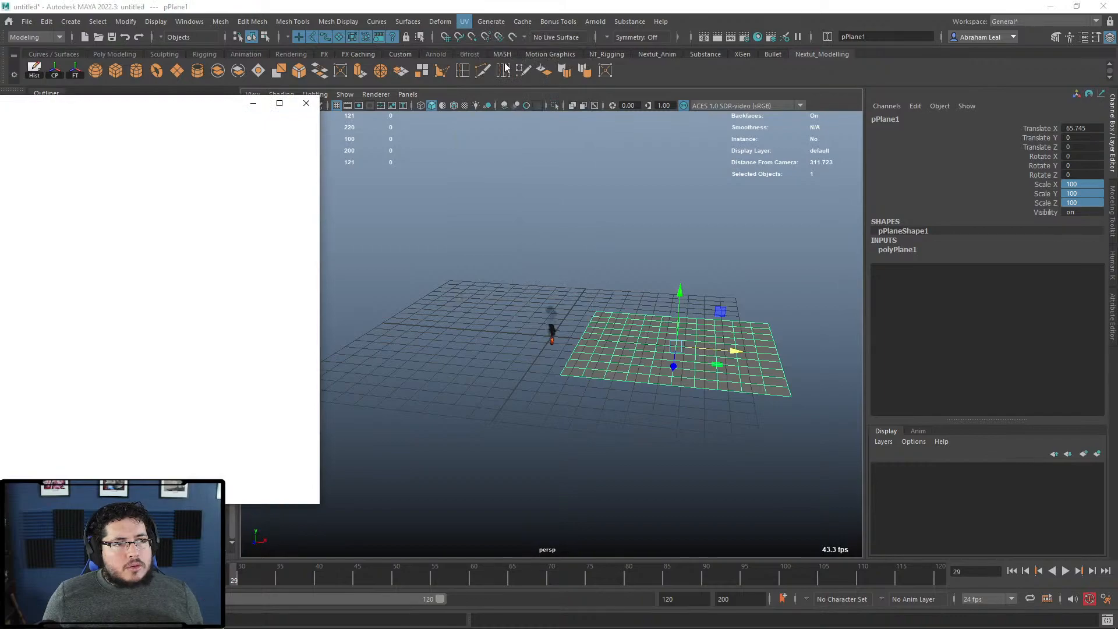
drag(807, 137, 792, 93)
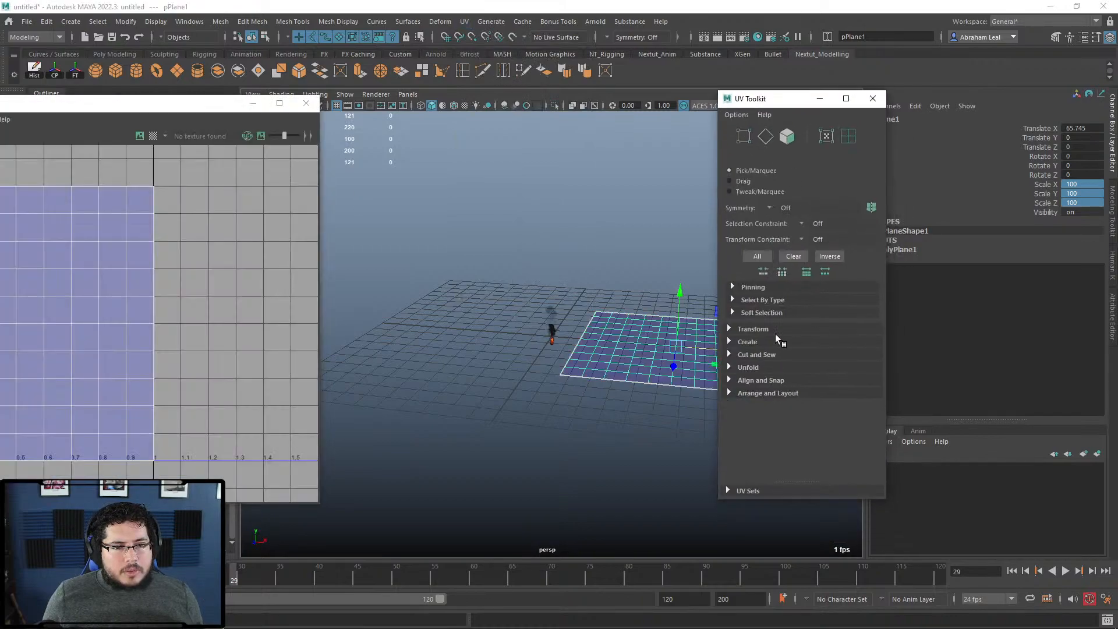
click(736, 330)
right_drag(179, 282, 112, 261)
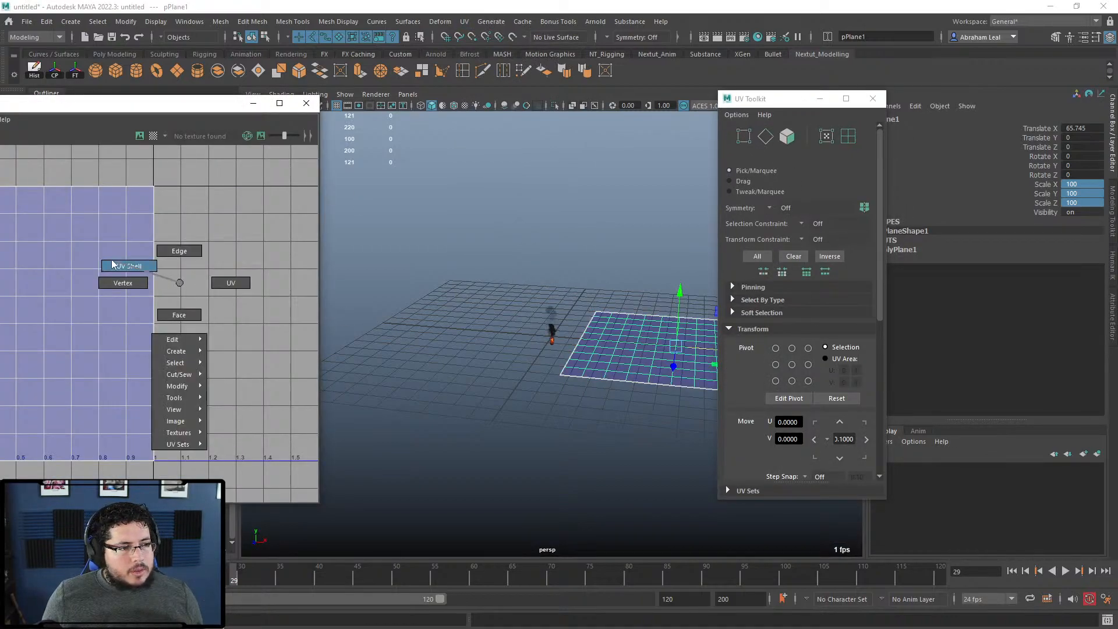
click(111, 262)
Step: Set Map Size to 2048, get the shell's texel density, then change Map Size to 256
scroll(111, 262, down, 1)
scroll(786, 396, down, 7)
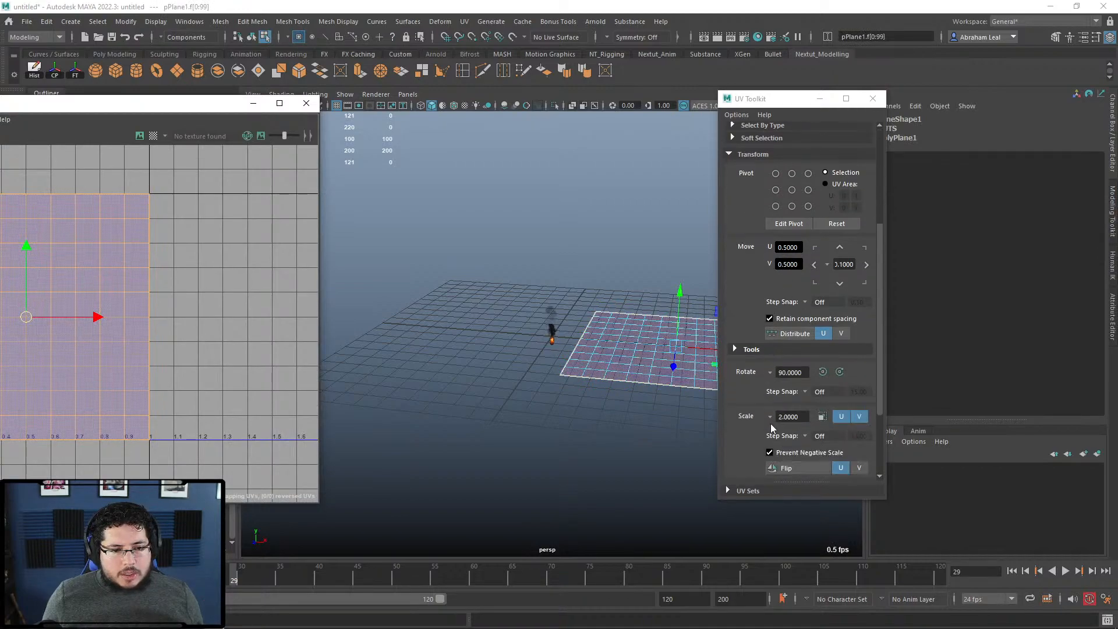
double_click(812, 439)
text(2048)
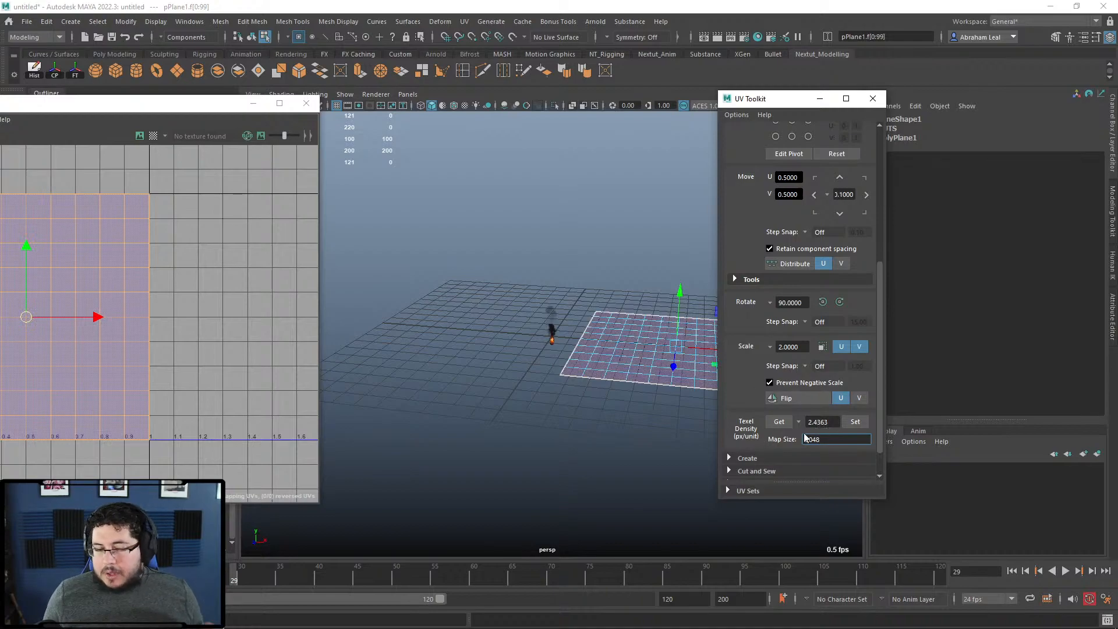
click(779, 421)
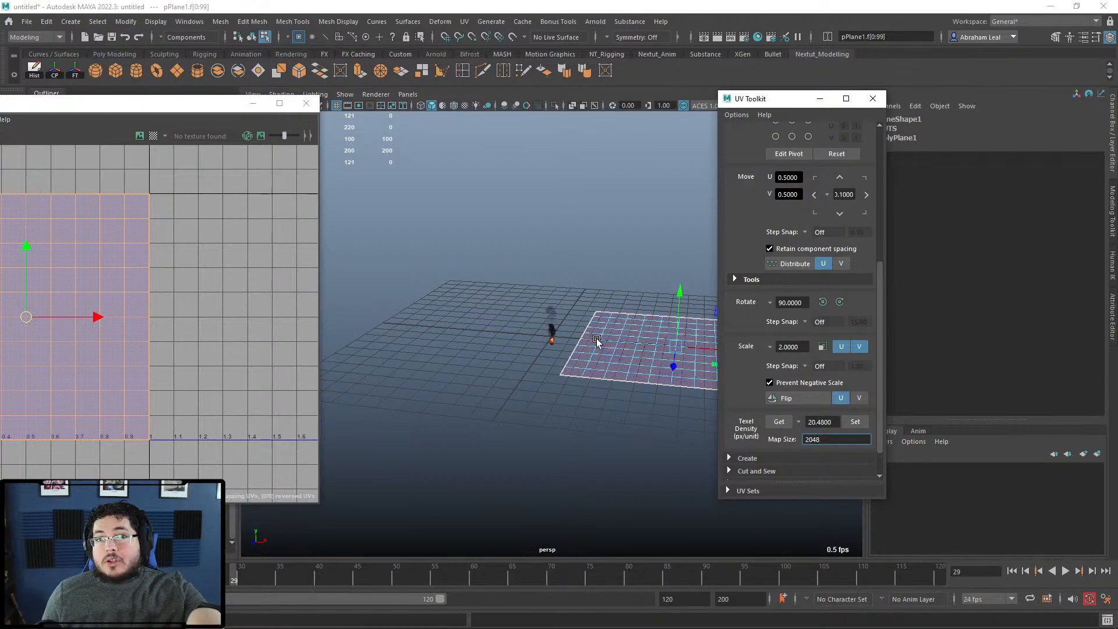
drag(820, 439, 780, 438)
text(256)
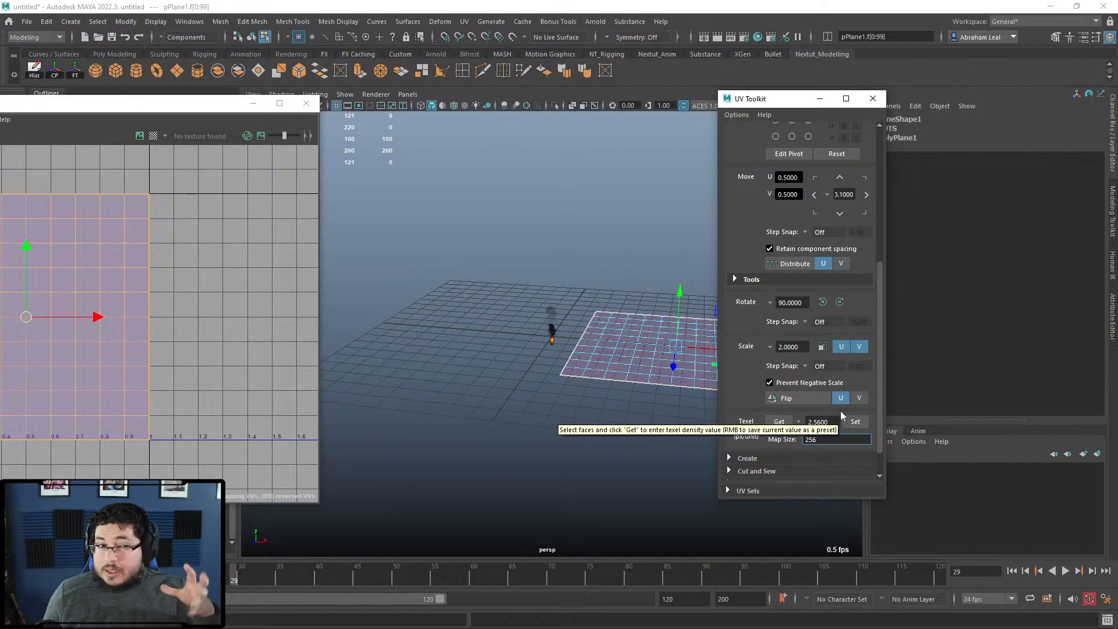
Step: Delete the plane's faces and add a new polygon sphere to the scene
click(621, 388)
mouse_move(641, 396)
alt+mouse_down()
mouse_move(646, 429)
mouse_move(627, 382)
alt+mouse_up()
alt+middle_drag(628, 382, 551, 341)
alt+right_drag(551, 341, 546, 319)
alt+drag(546, 320, 564, 351)
alt+right_drag(569, 335, 513, 318)
mouse_move(547, 351)
alt+mouse_down()
mouse_move(564, 366)
mouse_move(549, 367)
alt+mouse_up()
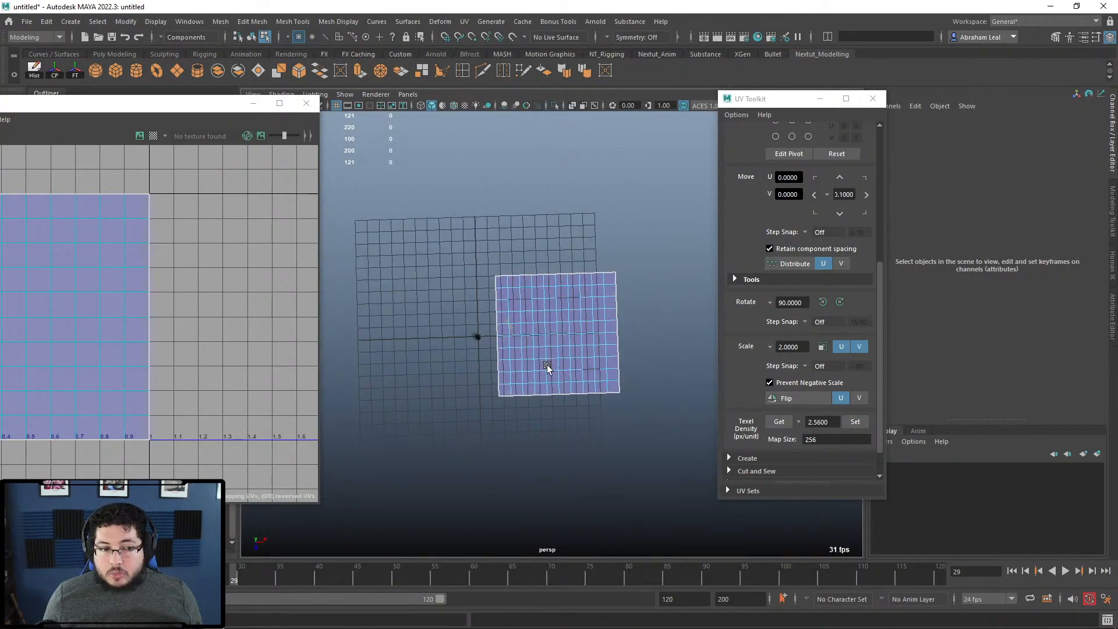
click(571, 340)
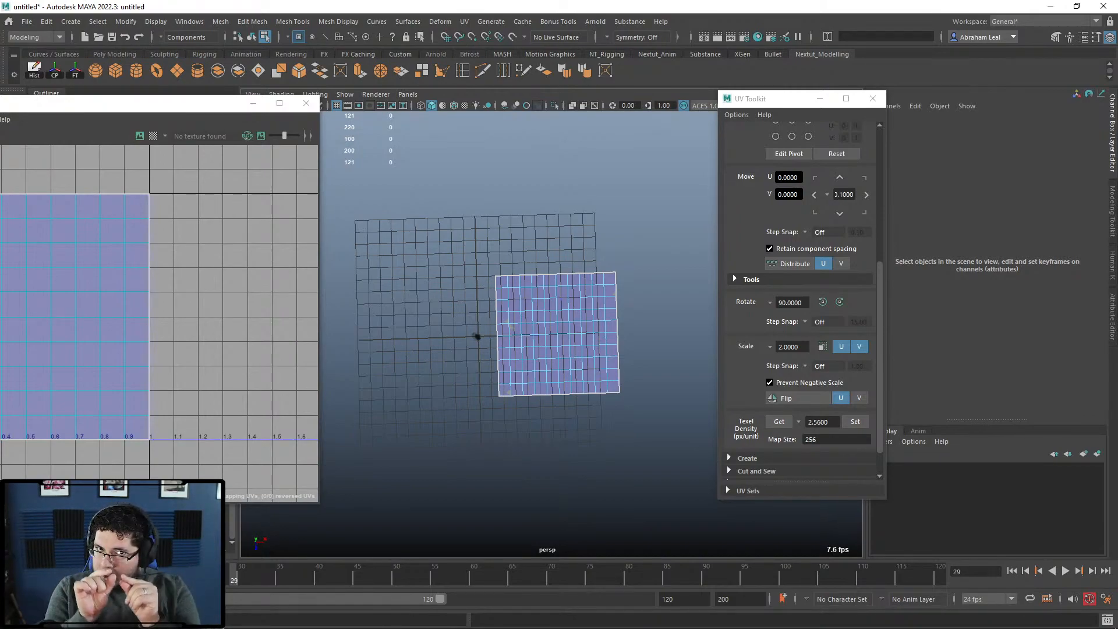
alt+drag(639, 417, 619, 379)
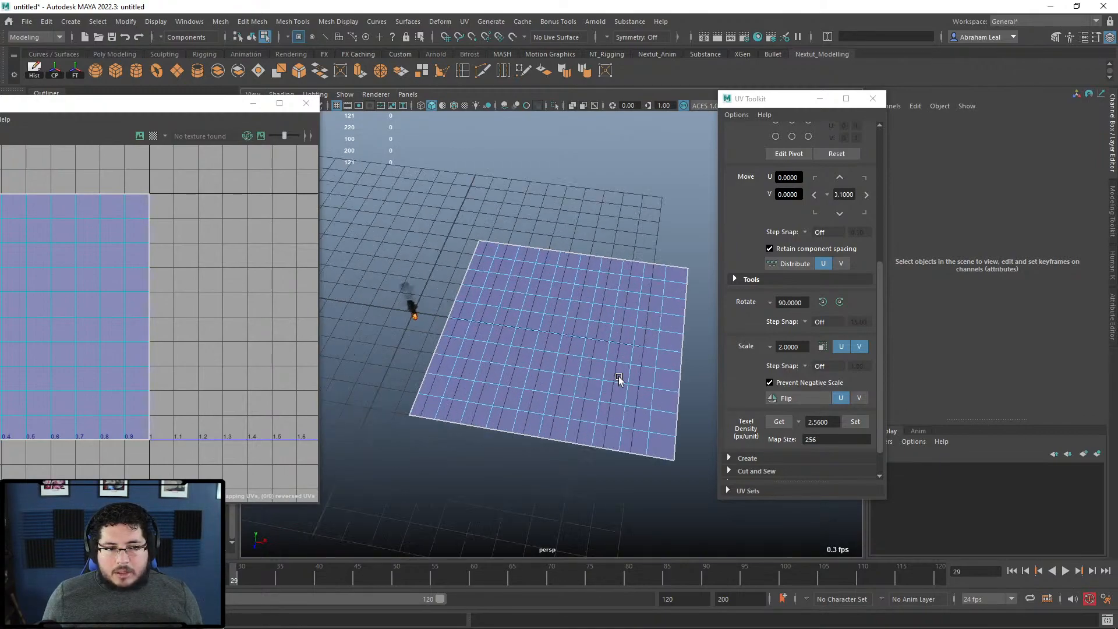
click(610, 341)
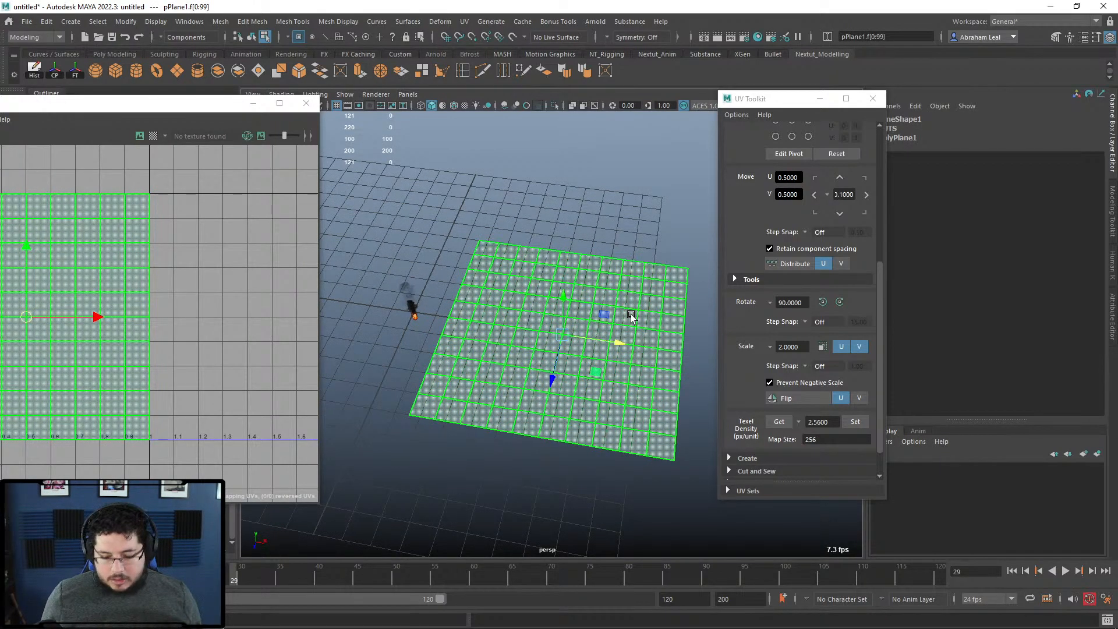
key(Delete)
click(95, 71)
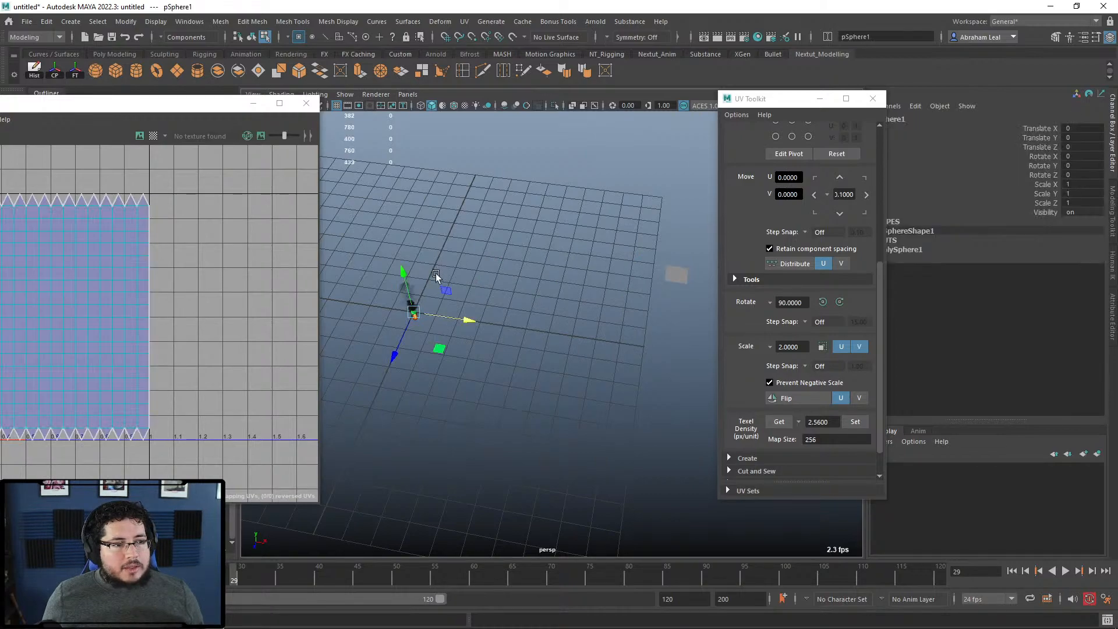
Step: Move the sphere along X, set Map Size to 2048, and get its texel density
drag(467, 321, 553, 330)
scroll(552, 329, up, 6)
alt+middle_drag(526, 316, 616, 298)
scroll(616, 298, up, 5)
drag(828, 440, 728, 439)
text(2048)
key(Return)
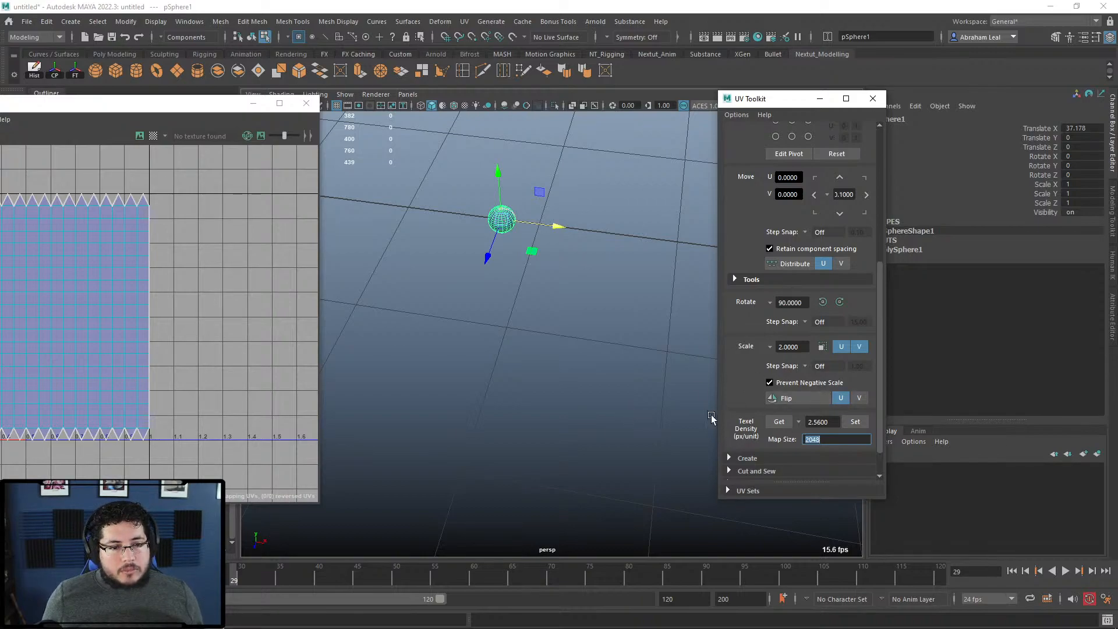
click(779, 421)
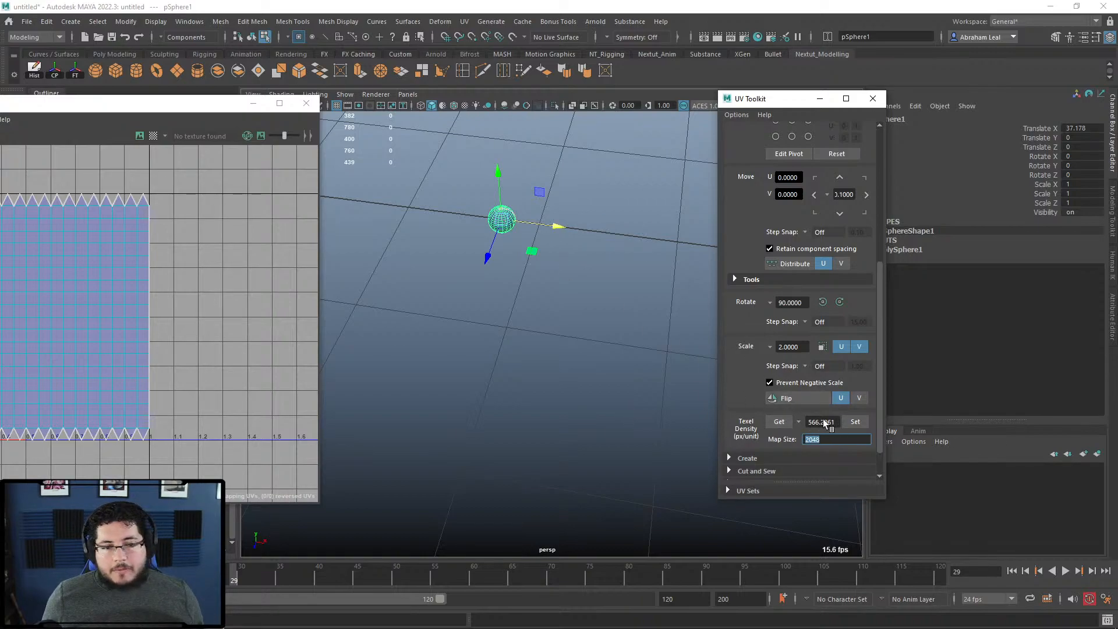
Step: Select the whole sphere object and set its Scale X/Y/Z to 20
alt+middle_drag(508, 256, 518, 277)
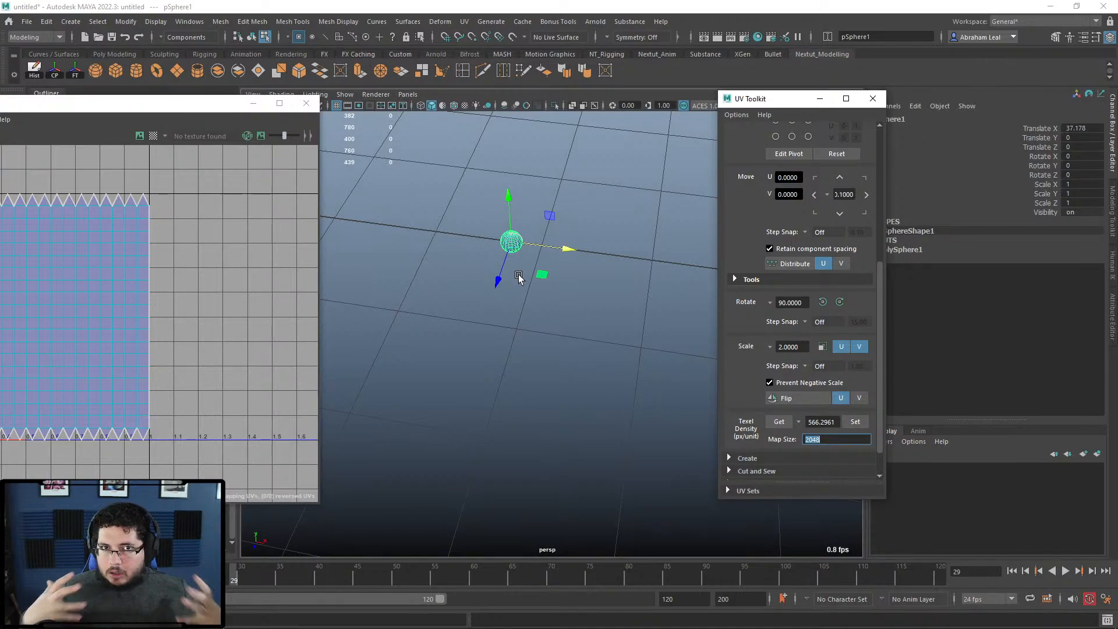
scroll(518, 275, down, 5)
click(598, 360)
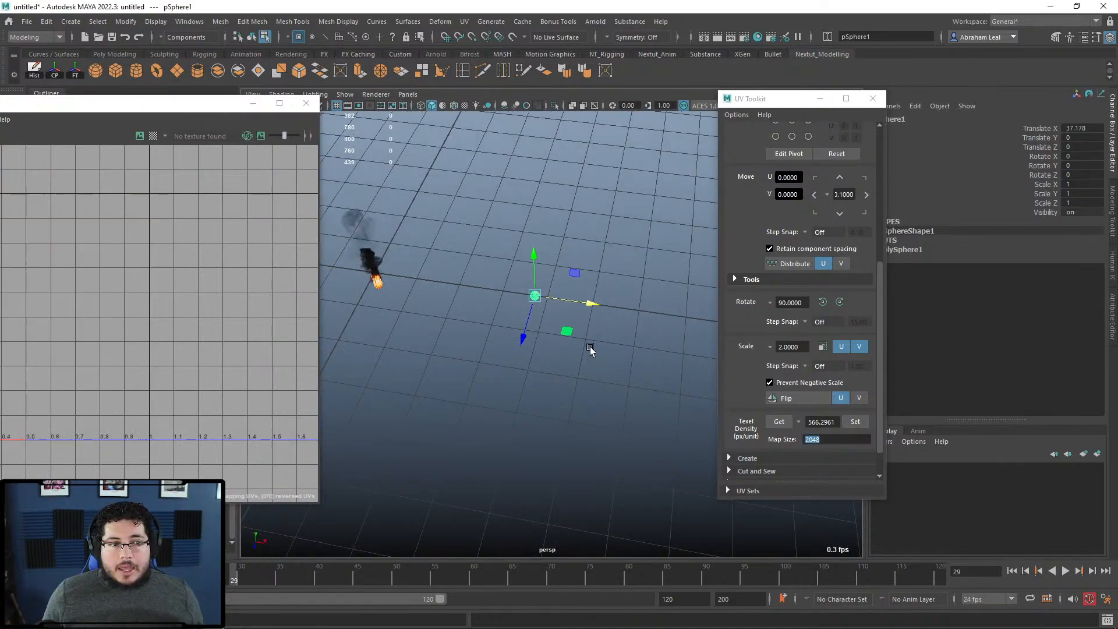
click(539, 295)
drag(589, 276, 489, 339)
key(F8)
drag(568, 257, 539, 284)
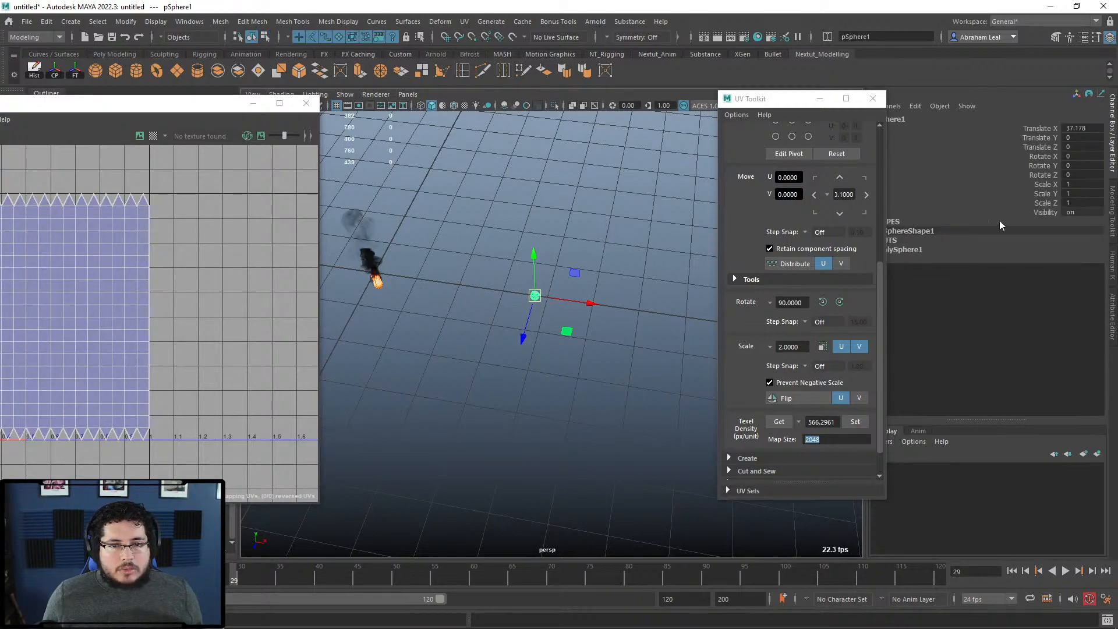
drag(1074, 184, 1073, 203)
text(20)
key(Return)
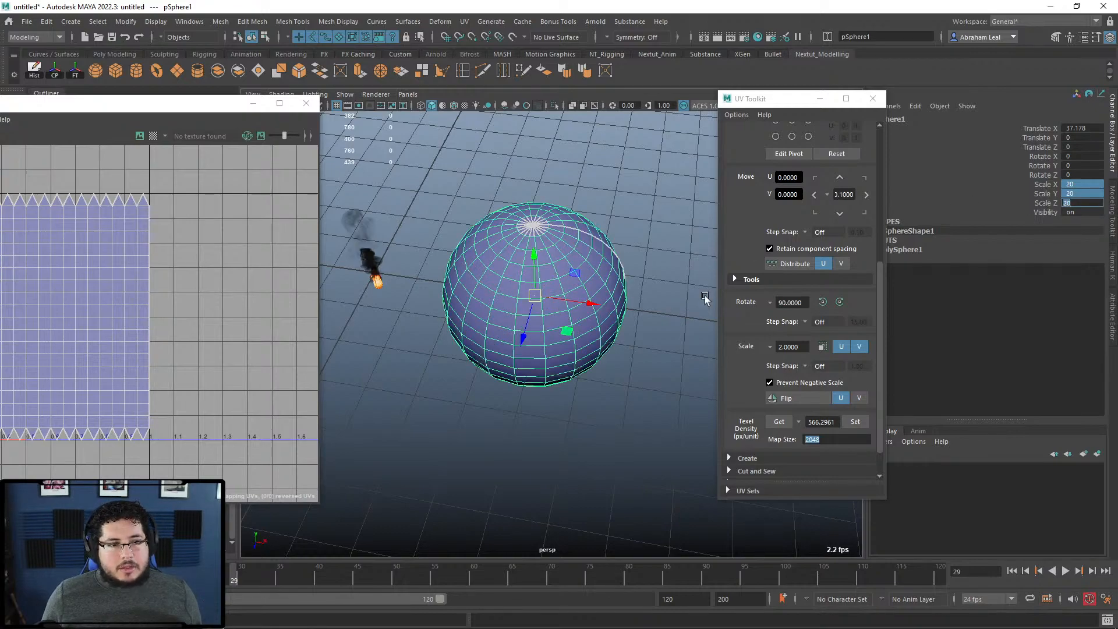
Step: Raise the sphere above the grid, read texel density 28.3148 px/unit, then delete the sphere
alt+drag(631, 342, 618, 290)
click(620, 289)
click(565, 298)
drag(533, 252, 534, 169)
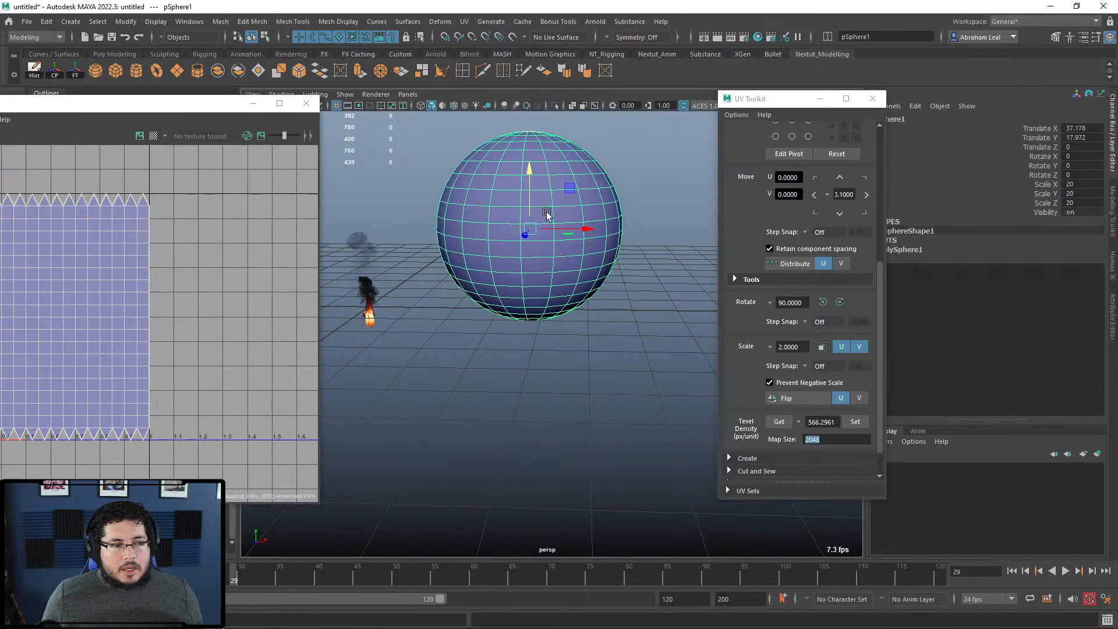
click(780, 422)
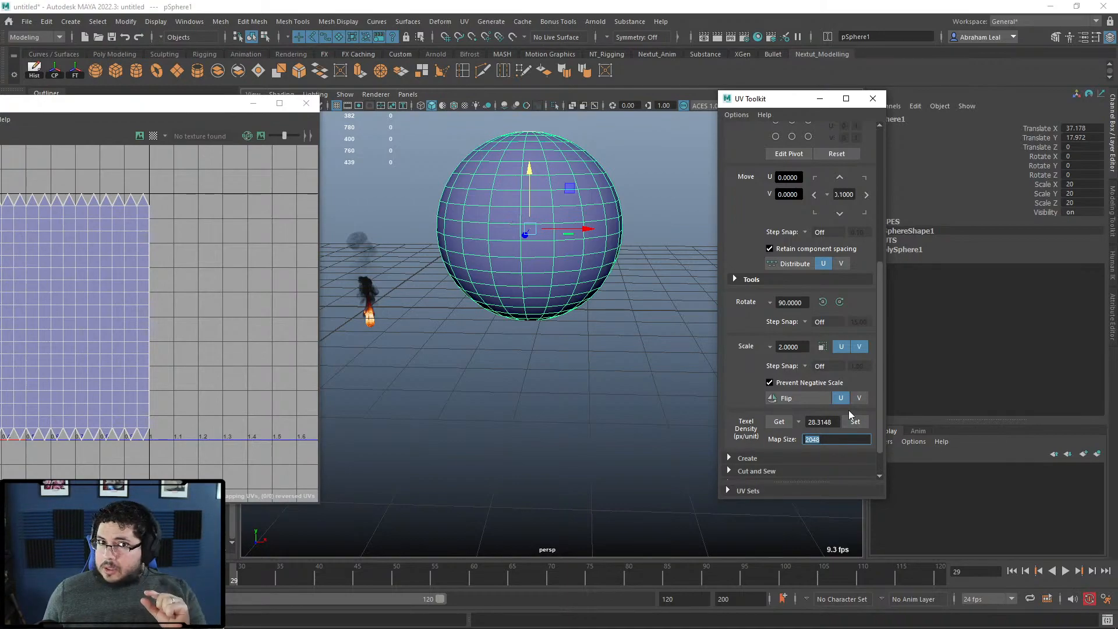
click(634, 289)
click(573, 271)
key(Delete)
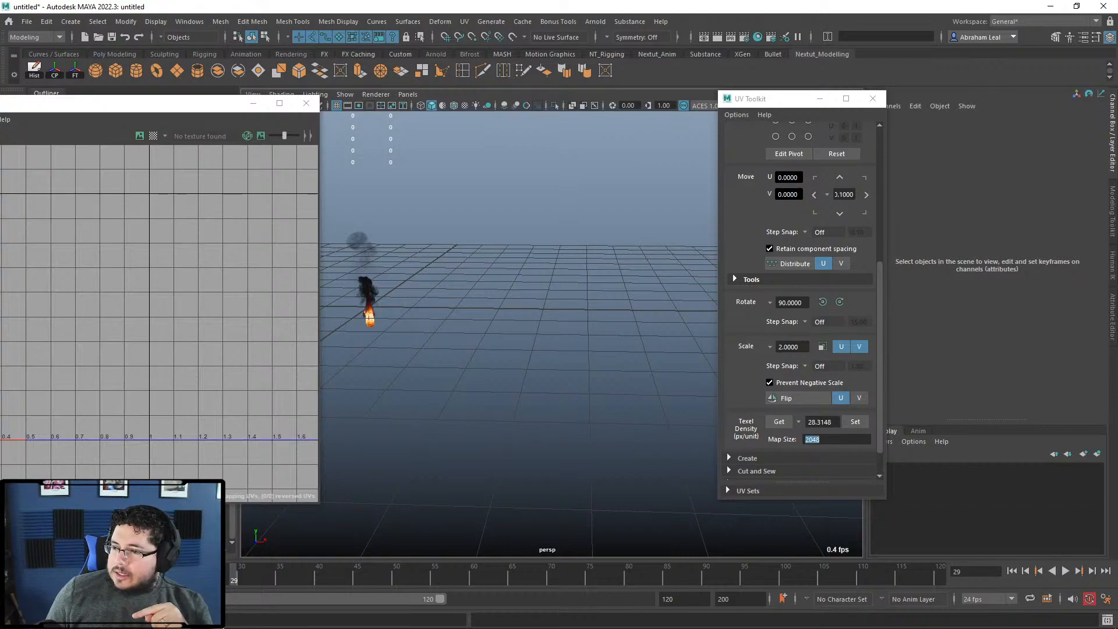
key(super)
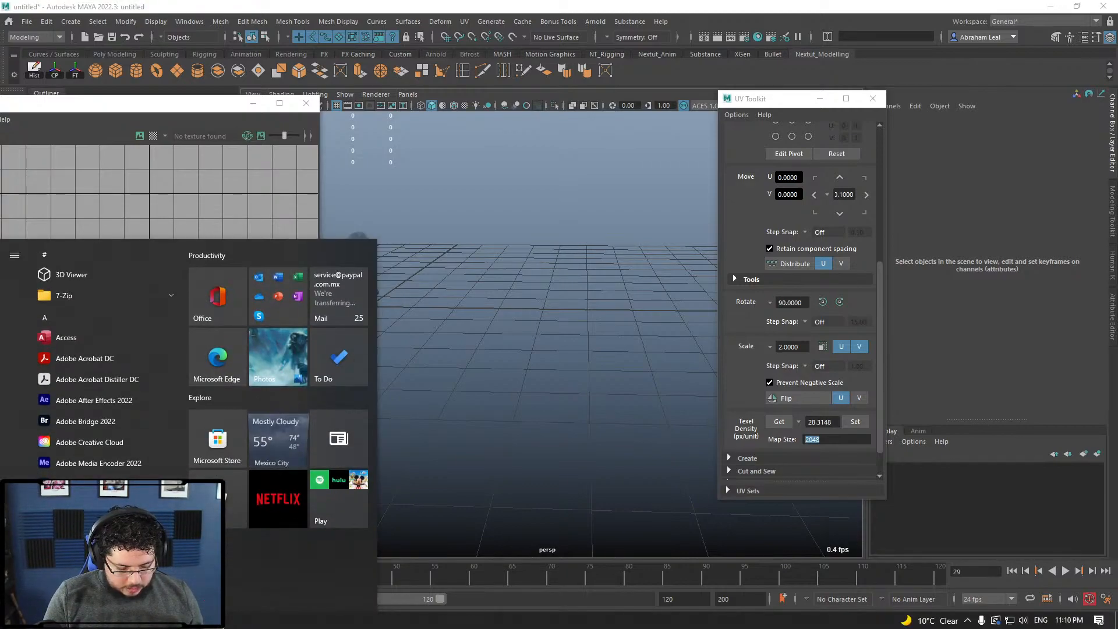
text(notep)
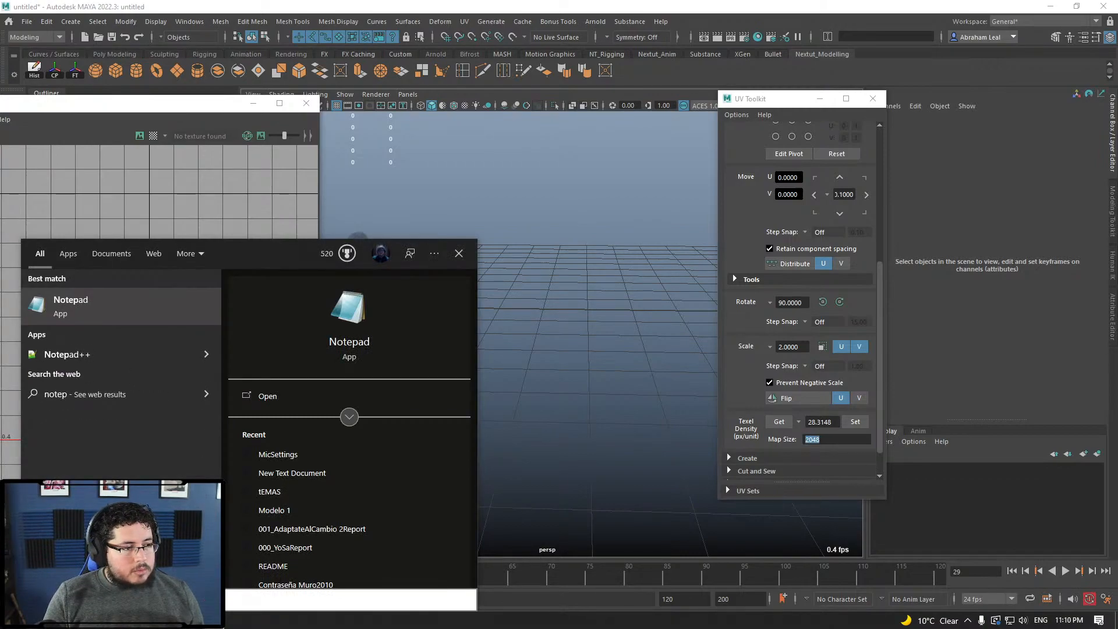
click(589, 238)
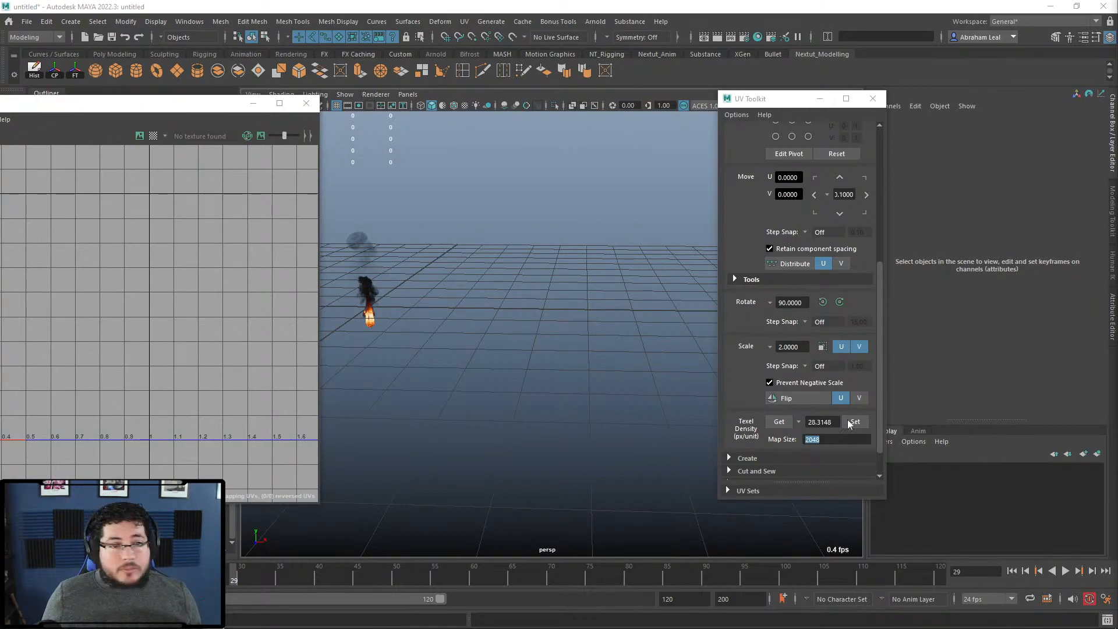
Step: Close the UV Toolkit and UV Editor windows
click(872, 99)
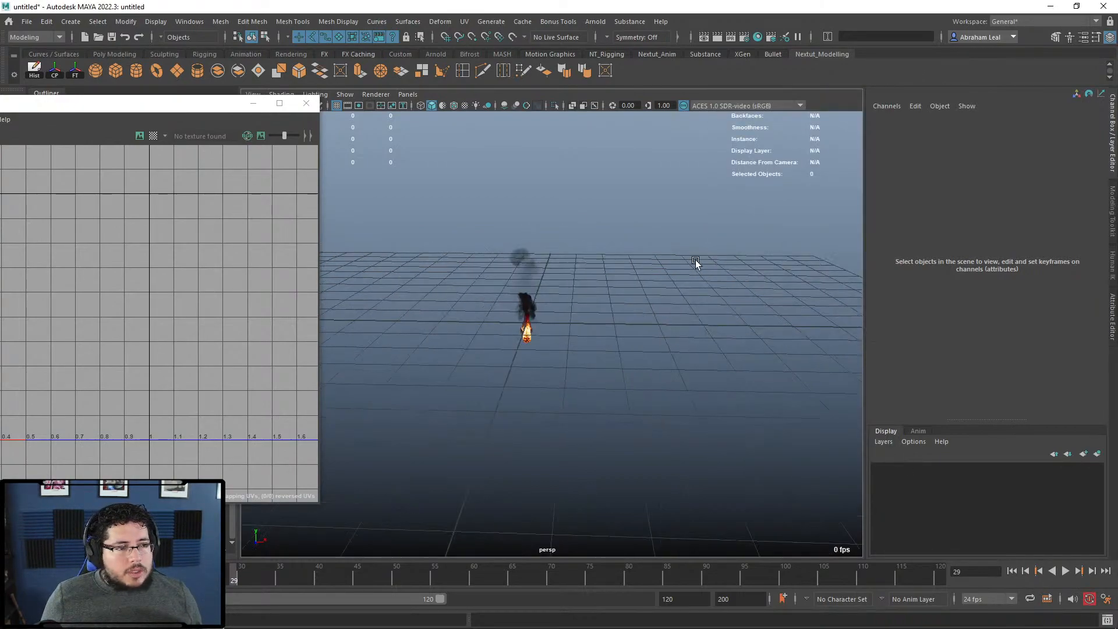
click(306, 103)
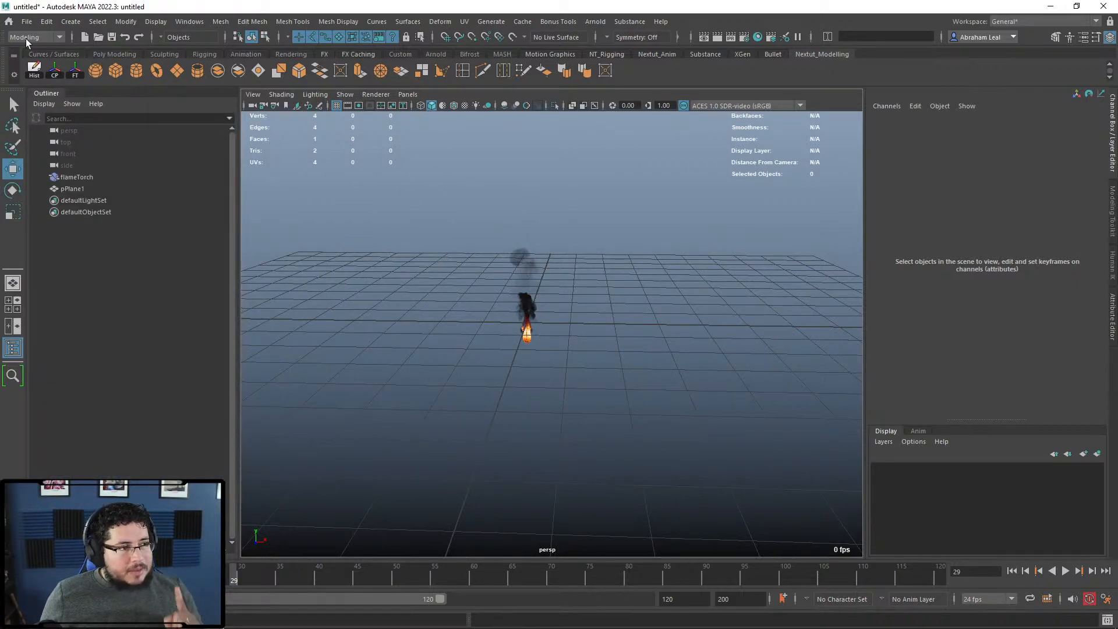
click(26, 22)
click(287, 172)
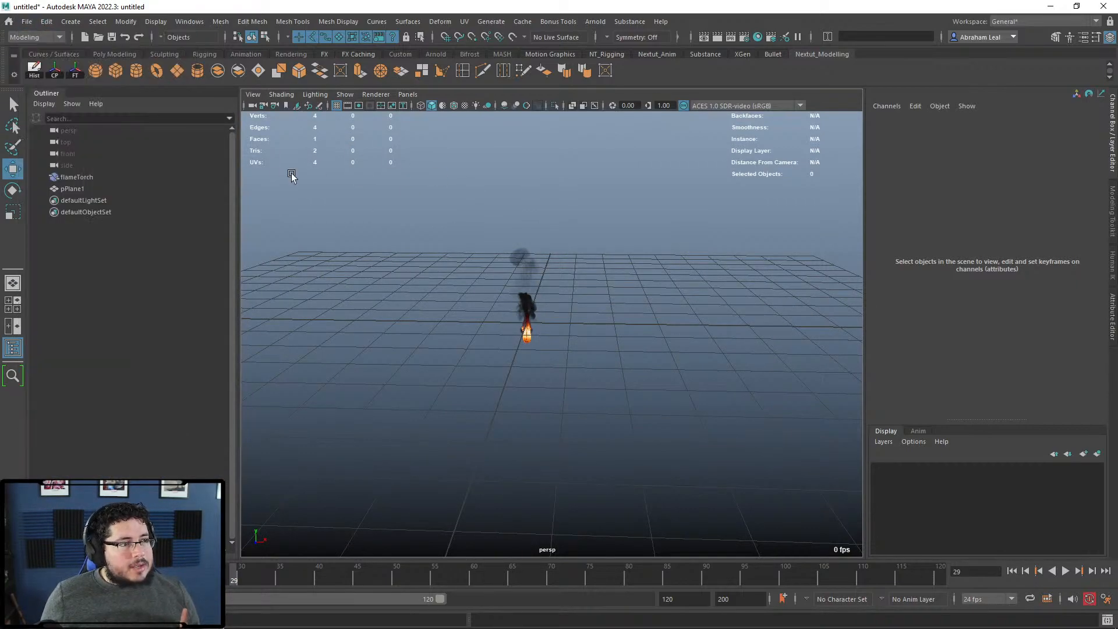
Step: Open FinalAttack.mb without saving the untitled scene and play its animation
click(97, 38)
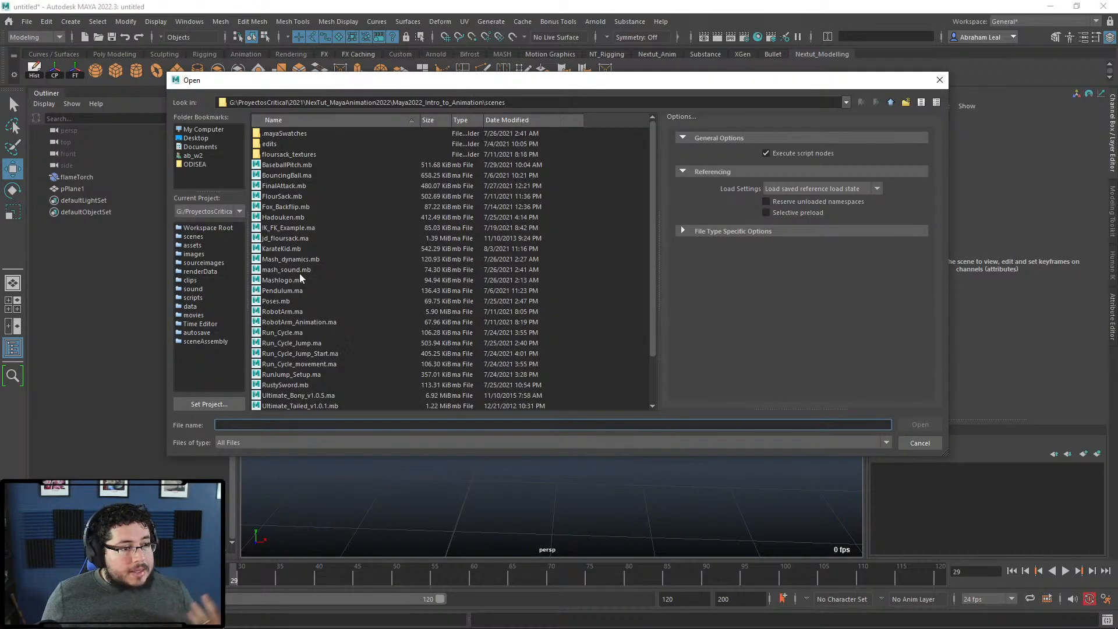
double_click(288, 188)
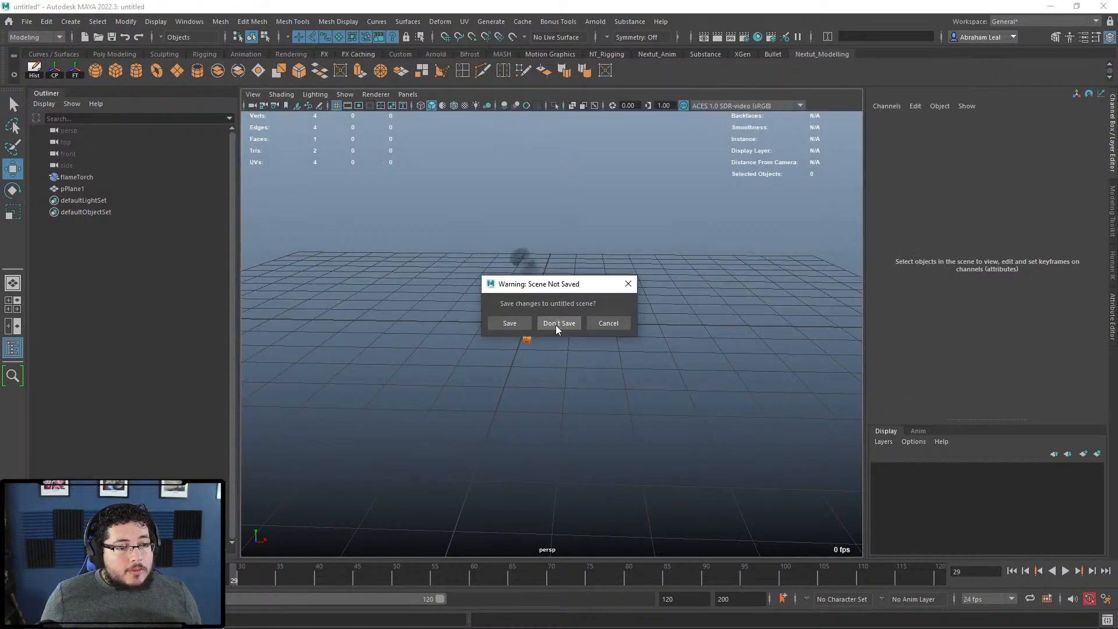
click(556, 325)
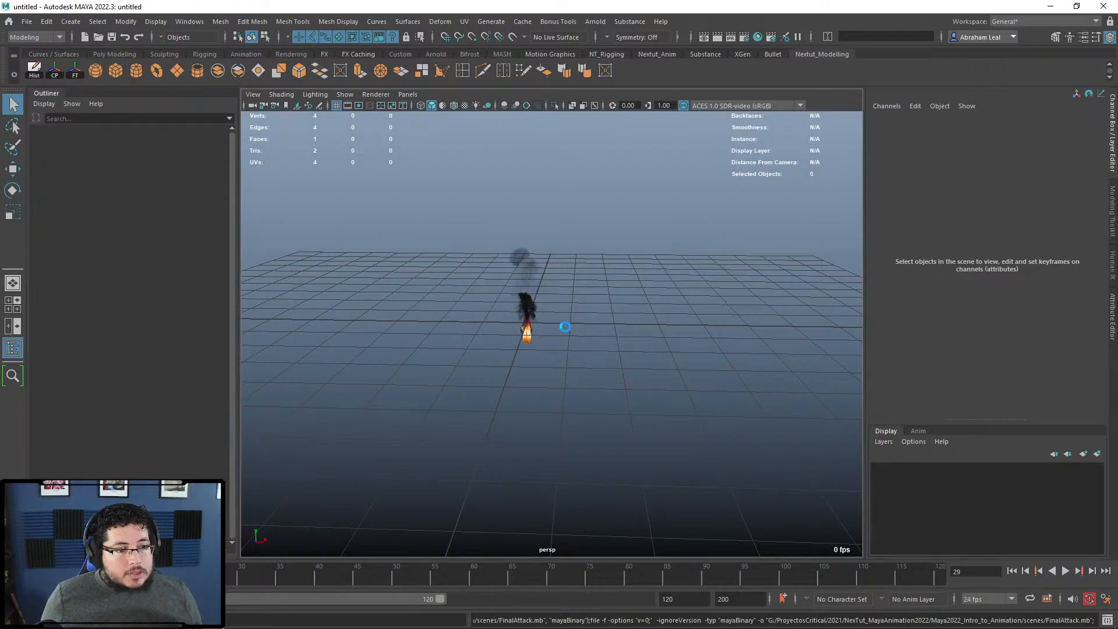
key(alt+v)
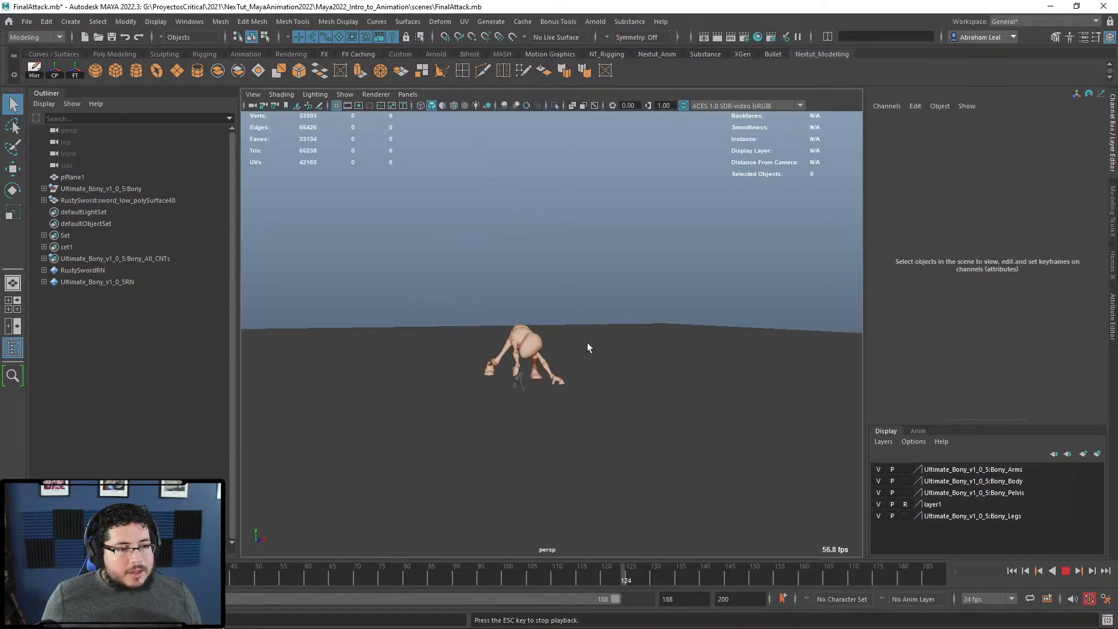
Step: Change the playback speed, replay the attack from the start, then stop at frame 1
click(1063, 571)
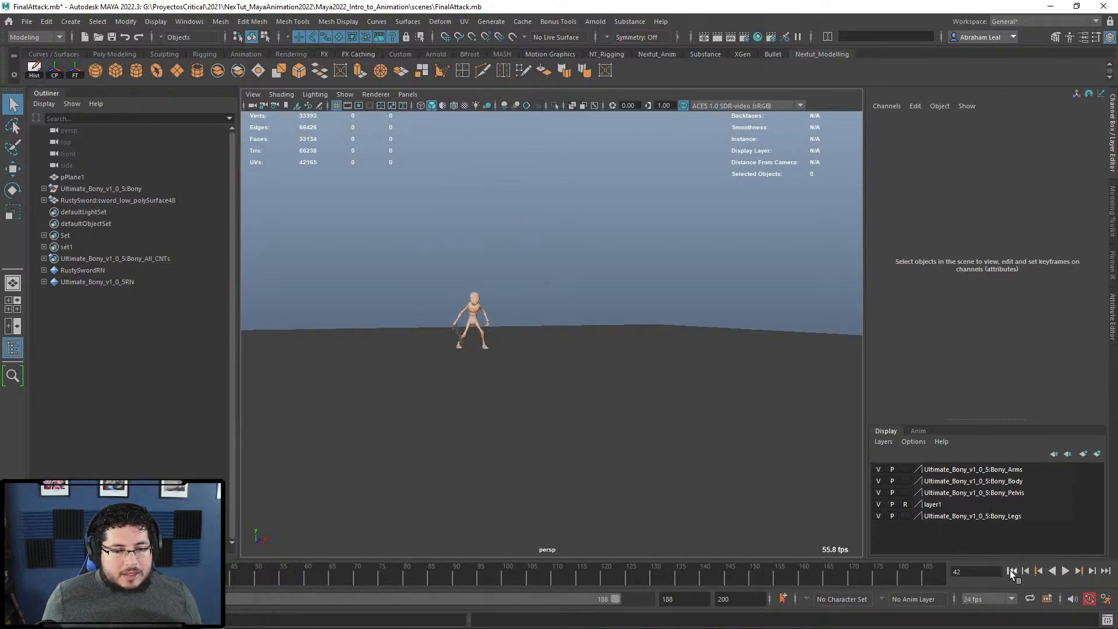
right_click(863, 578)
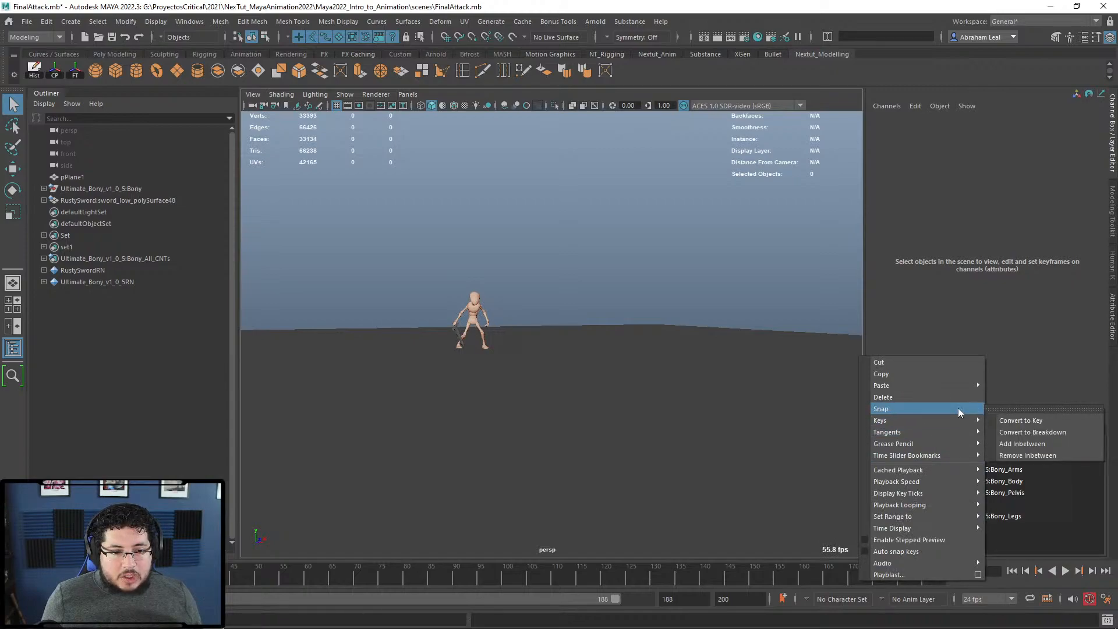
click(786, 481)
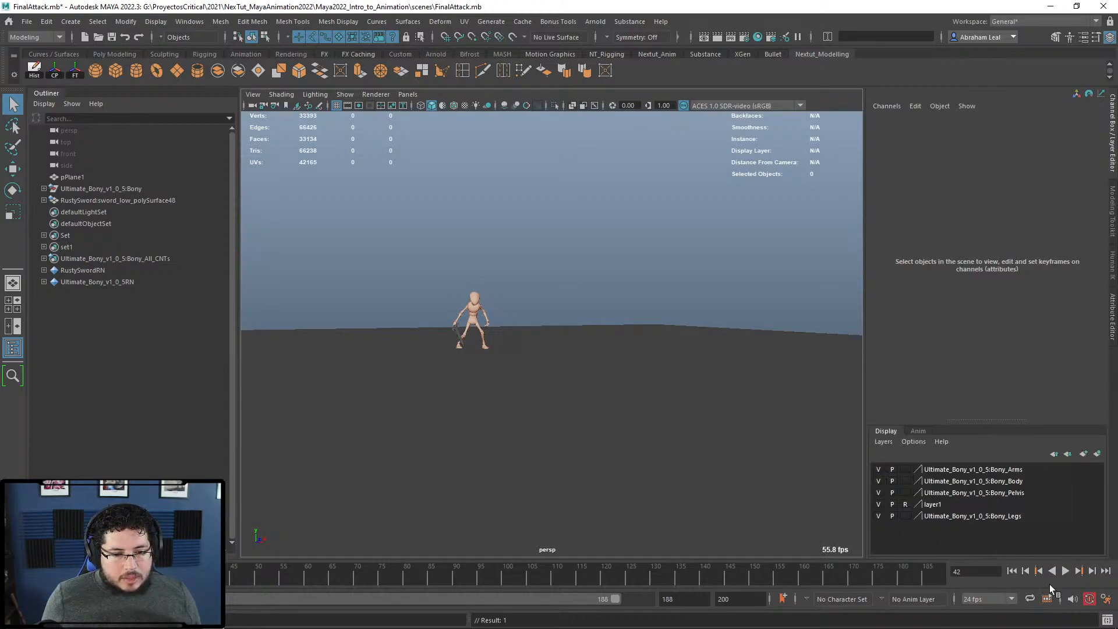
click(1011, 571)
click(1063, 571)
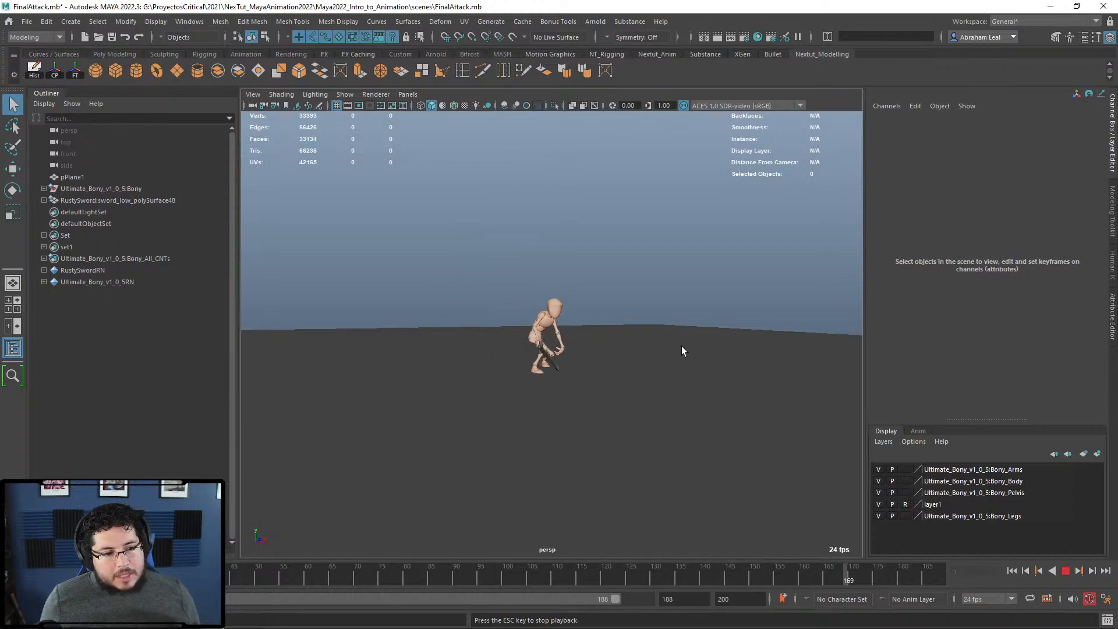
click(1066, 571)
click(1012, 571)
Step: Tumble and dolly the camera in close on the crouched character
scroll(566, 389, up, 5)
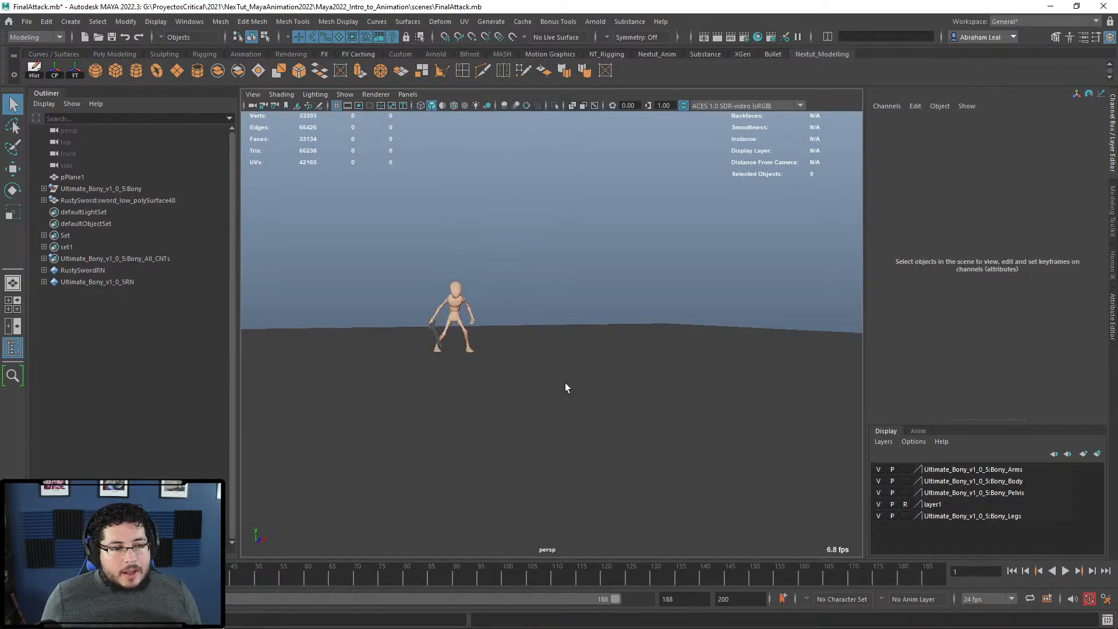
alt+drag(361, 286, 412, 312)
alt+middle_drag(413, 310, 510, 329)
scroll(510, 330, up, 5)
alt+drag(510, 330, 508, 326)
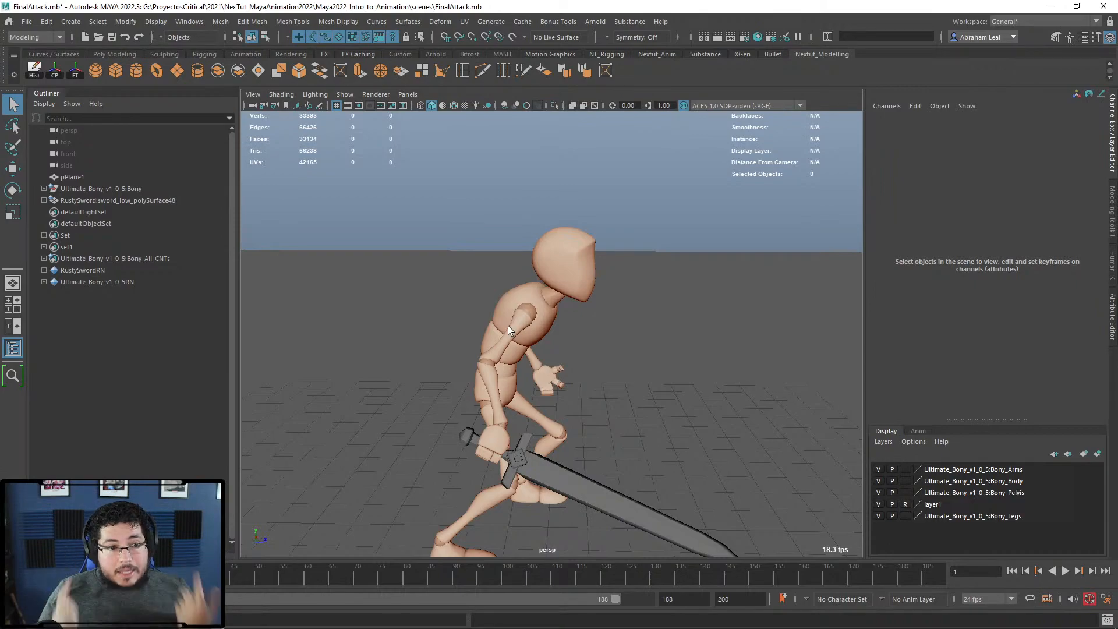
alt+drag(516, 287, 579, 270)
alt+right_drag(580, 270, 603, 351)
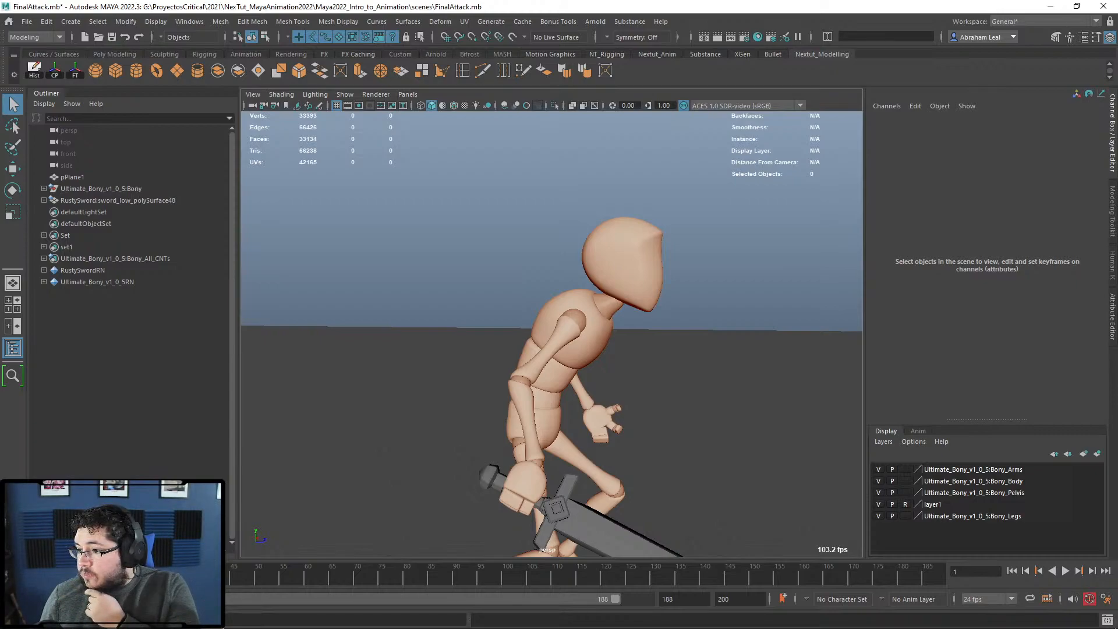
Step: Open the Display > Grid options, then close them
click(220, 21)
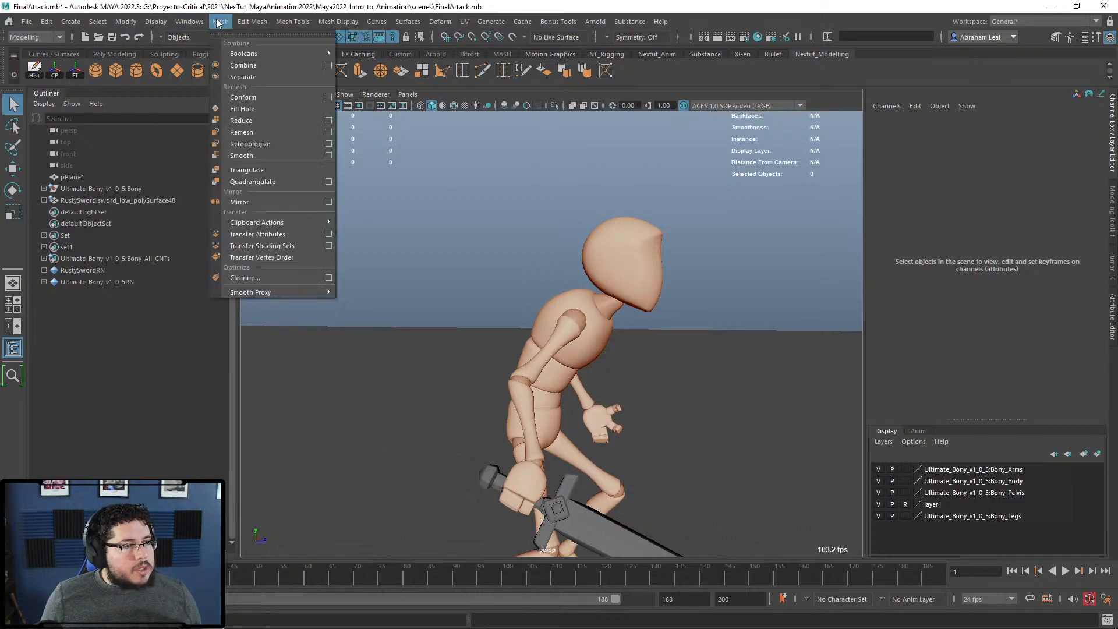
click(358, 52)
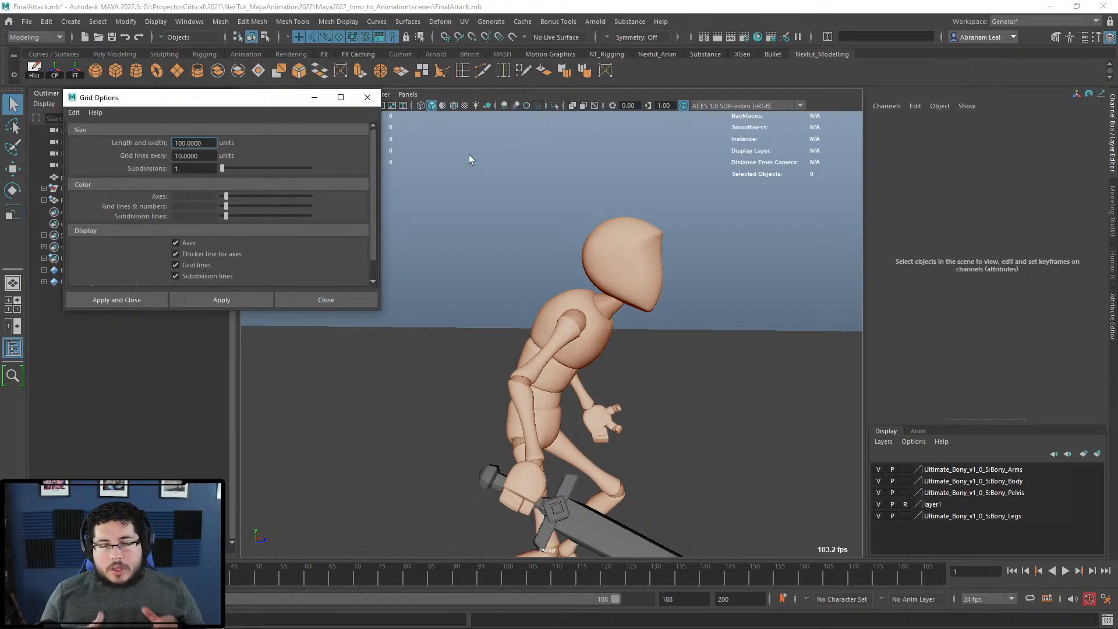
scroll(501, 256, down, 5)
alt+drag(518, 314, 545, 402)
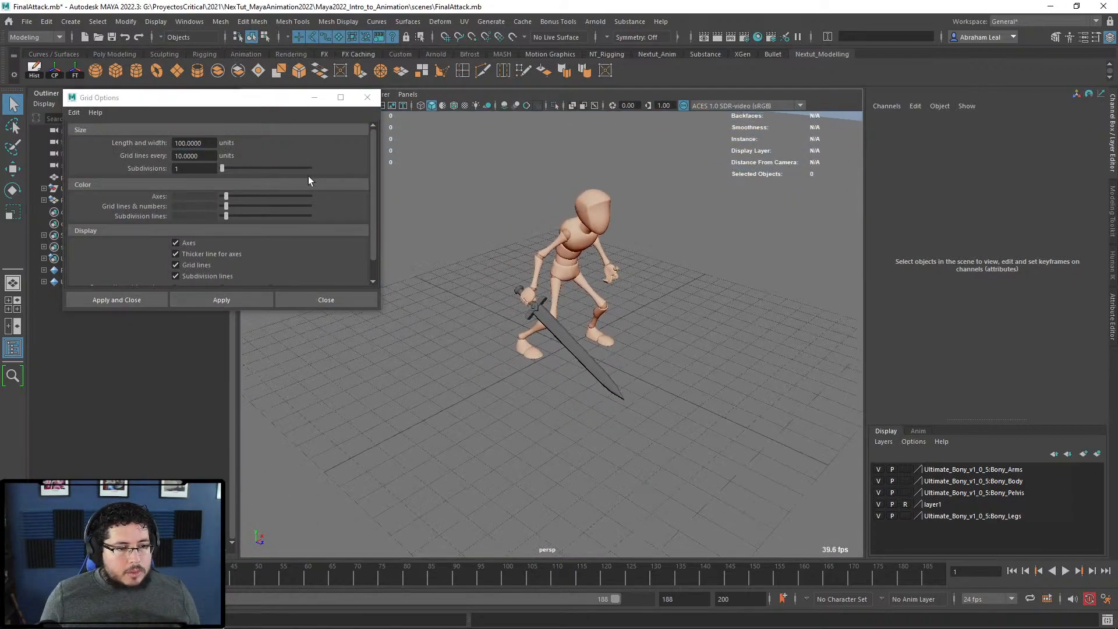
click(368, 98)
Step: Create a polygon cube between the character's feet and frame it in view
click(116, 71)
key(f)
alt+drag(665, 339, 533, 300)
Step: Apply the Display > Grid options and close the settings window
key(w)
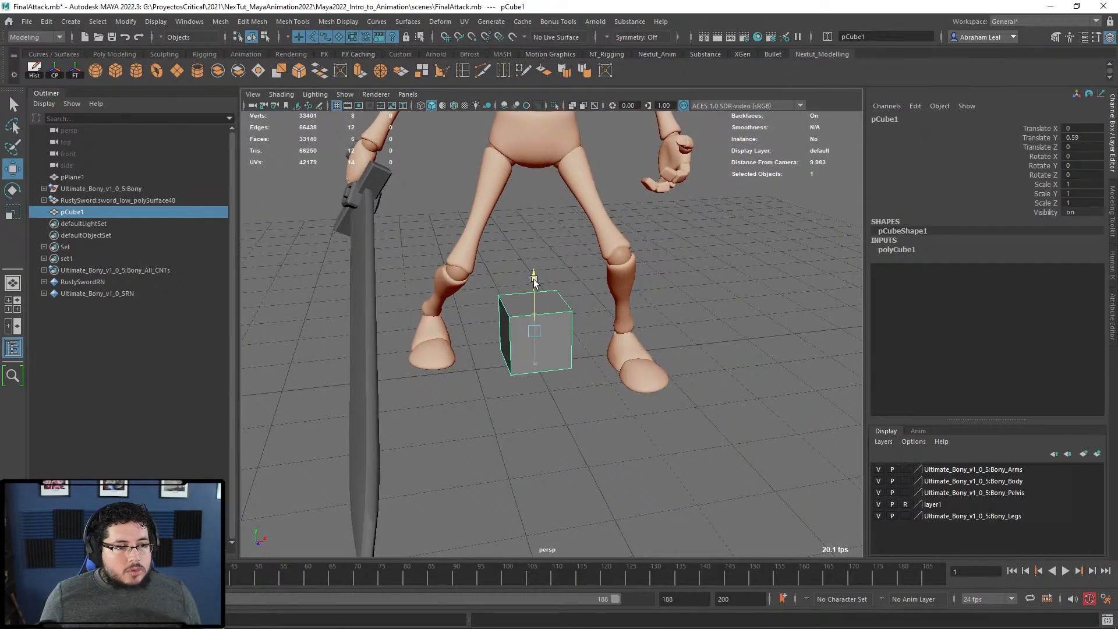
click(155, 21)
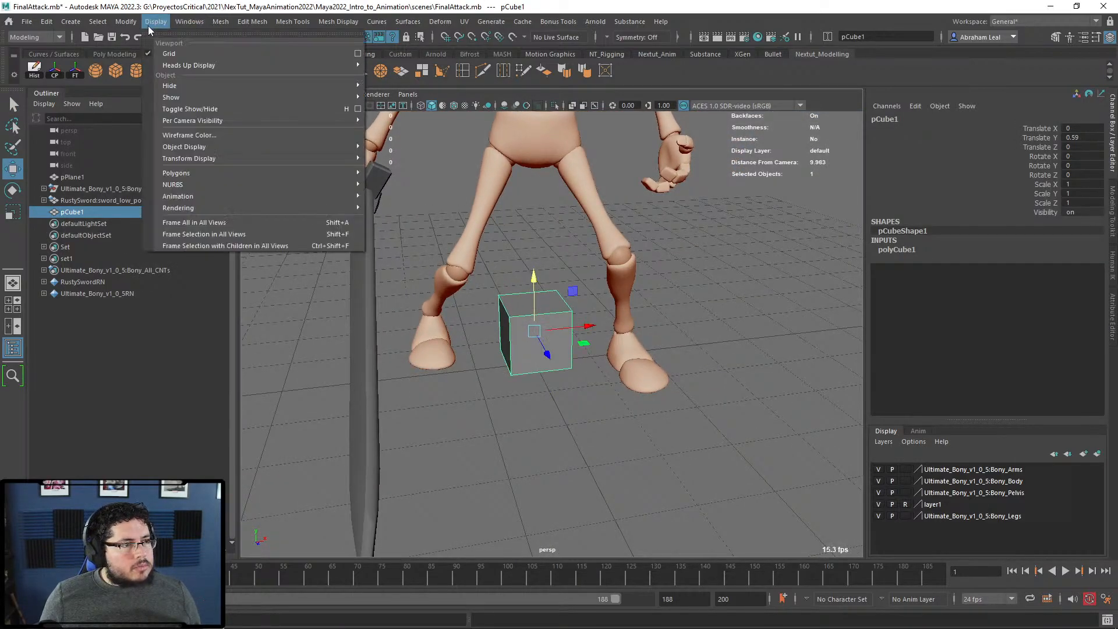
click(345, 53)
click(211, 299)
scroll(499, 282, down, 6)
alt+drag(559, 308, 594, 329)
click(367, 97)
Step: Set the cube's Scale X/Y/Z to 100, raise it, and move it back to Z -20.083
drag(1075, 185, 1085, 203)
text(100)
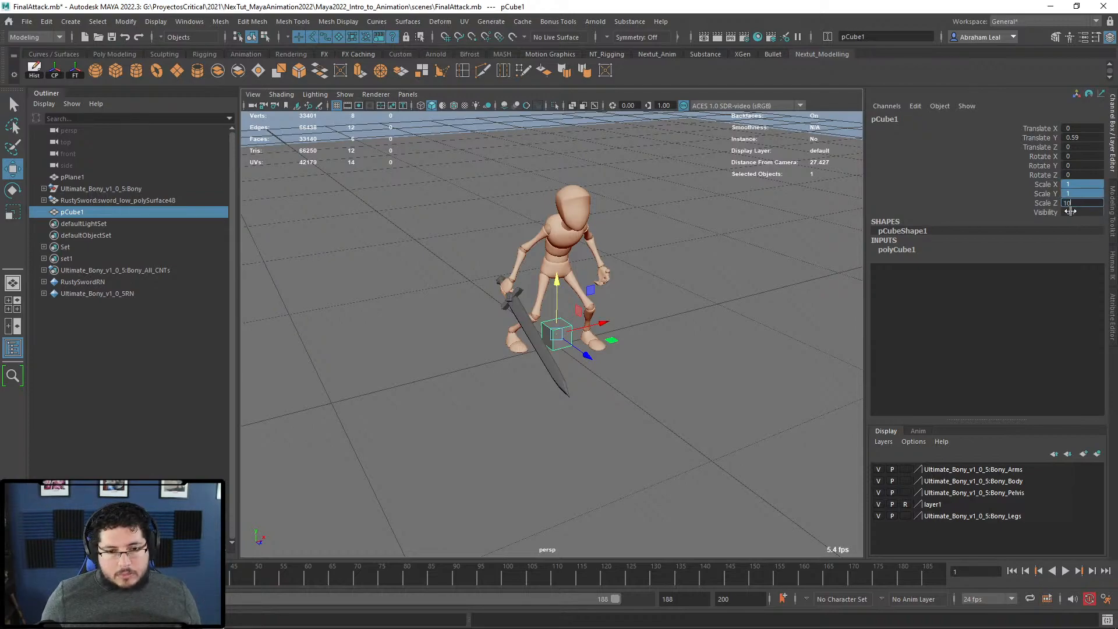
key(Return)
key(f)
drag(549, 282, 544, 184)
alt+drag(539, 225, 557, 153)
alt+drag(547, 191, 591, 201)
drag(610, 240, 556, 236)
Step: Stretch the cube tall along Y, then shorten its height again
alt+drag(700, 343, 642, 325)
scroll(642, 325, down, 5)
scroll(642, 325, up, 5)
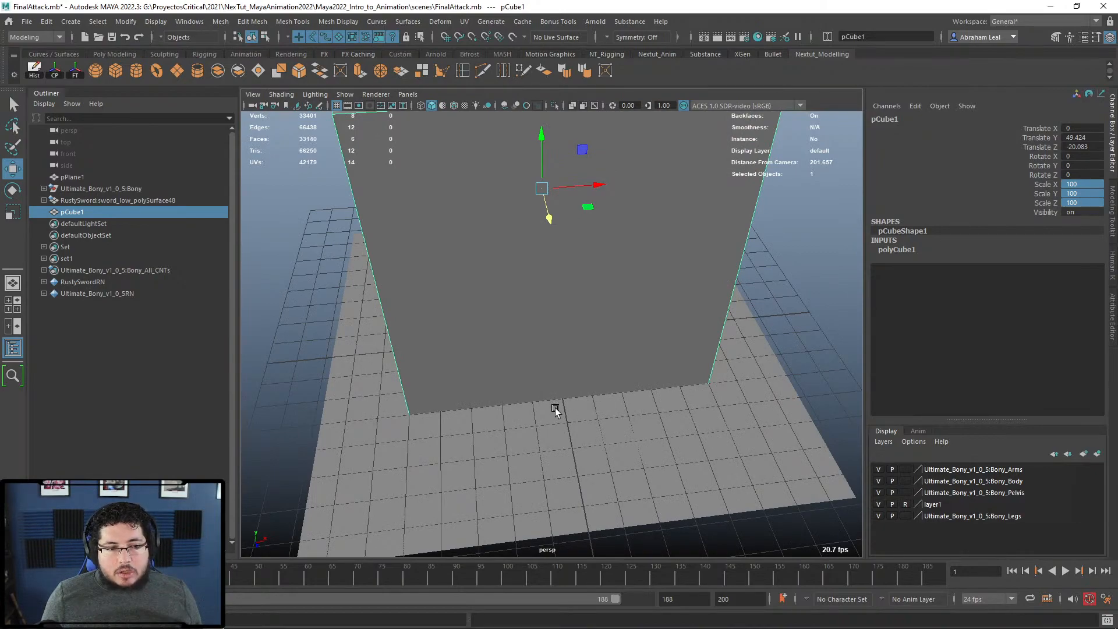
alt+drag(555, 408, 633, 357)
alt+right_drag(634, 357, 454, 244)
alt+middle_drag(544, 243, 542, 294)
key(r)
drag(539, 293, 530, 169)
key(w)
key(f)
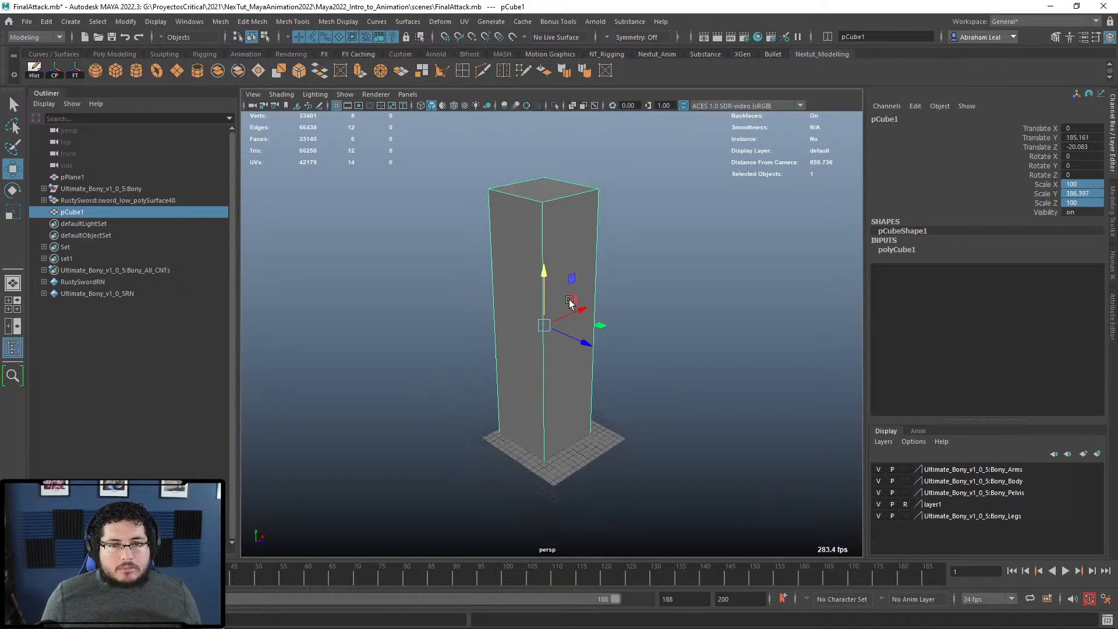
key(r)
drag(537, 256, 537, 279)
key(w)
Step: Delete the test cube and zoom in close on the character
key(Delete)
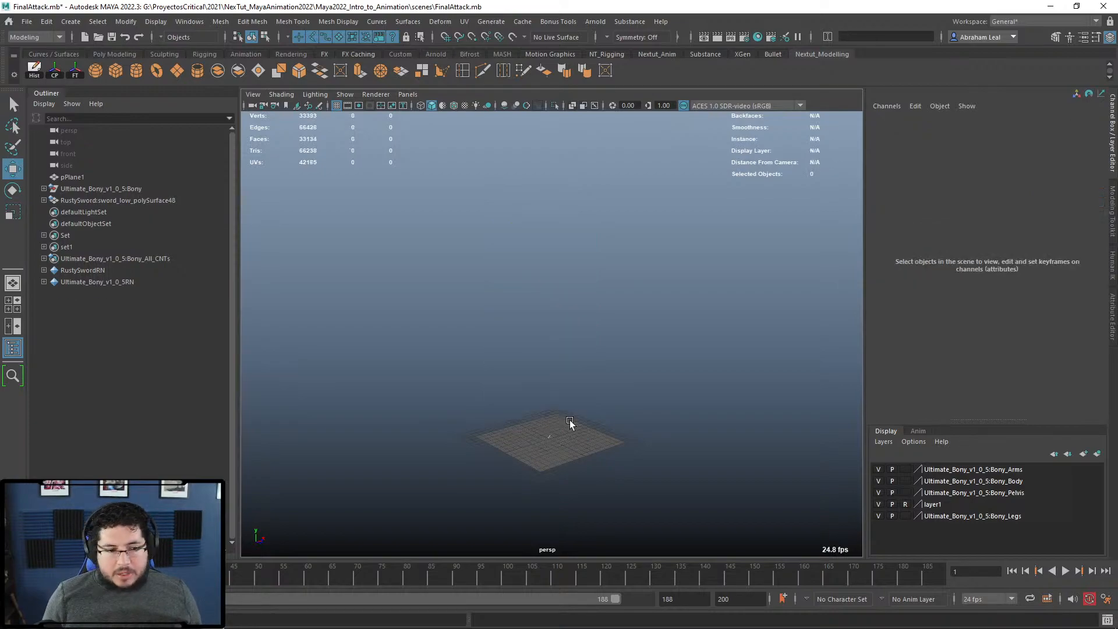
key(f)
alt+drag(594, 447, 600, 504)
alt+right_drag(600, 504, 700, 410)
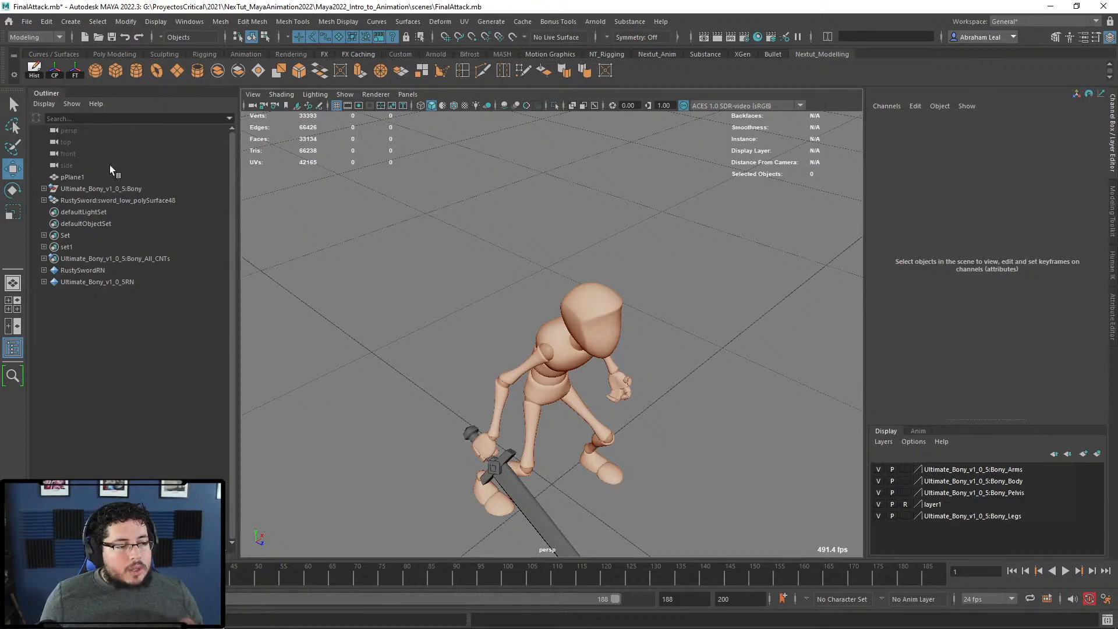
Step: Create a cylinder, raise it onto the character's head and flatten it into a thin band
alt+drag(509, 320, 526, 260)
alt+right_drag(526, 261, 594, 256)
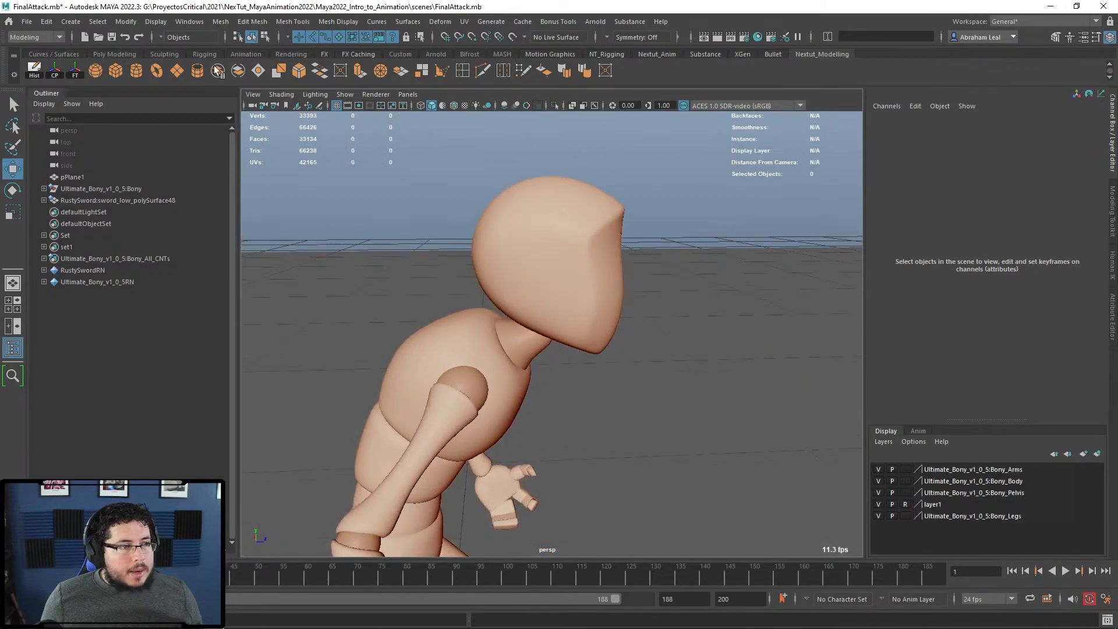
alt+drag(489, 185, 491, 171)
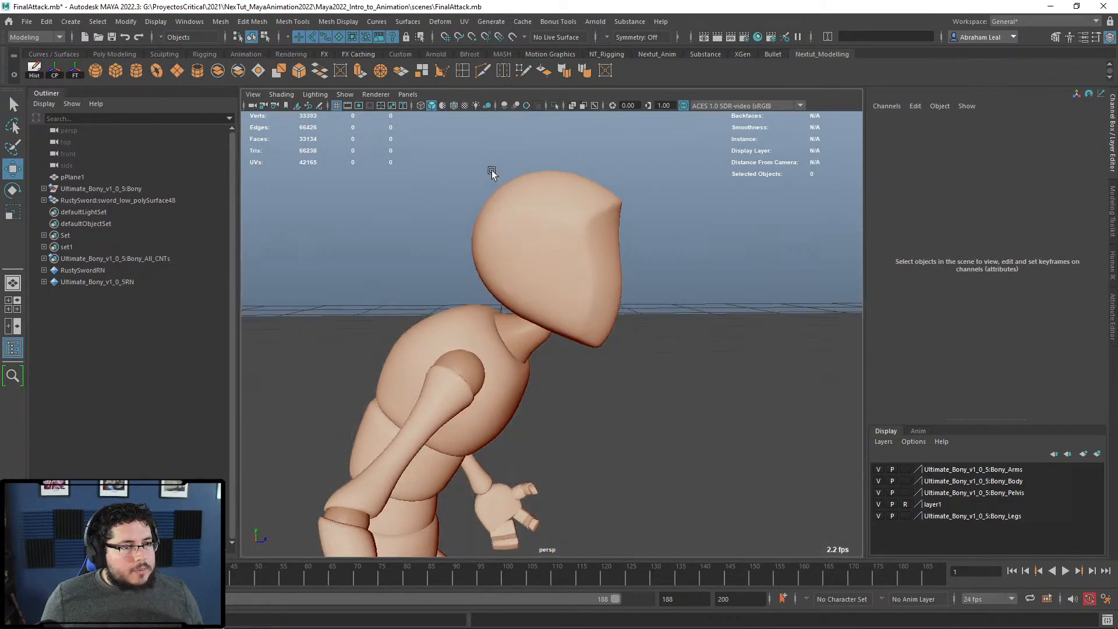
alt+right_drag(491, 171, 511, 194)
alt+middle_drag(511, 195, 487, 223)
alt+right_drag(487, 223, 413, 199)
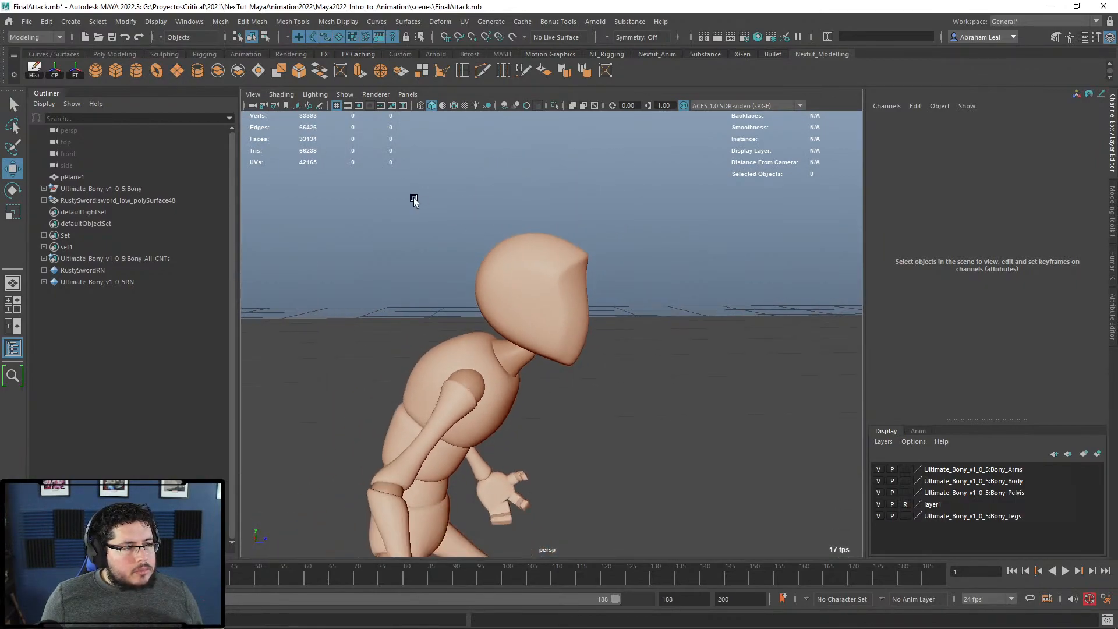
click(142, 75)
alt+right_drag(561, 390, 542, 445)
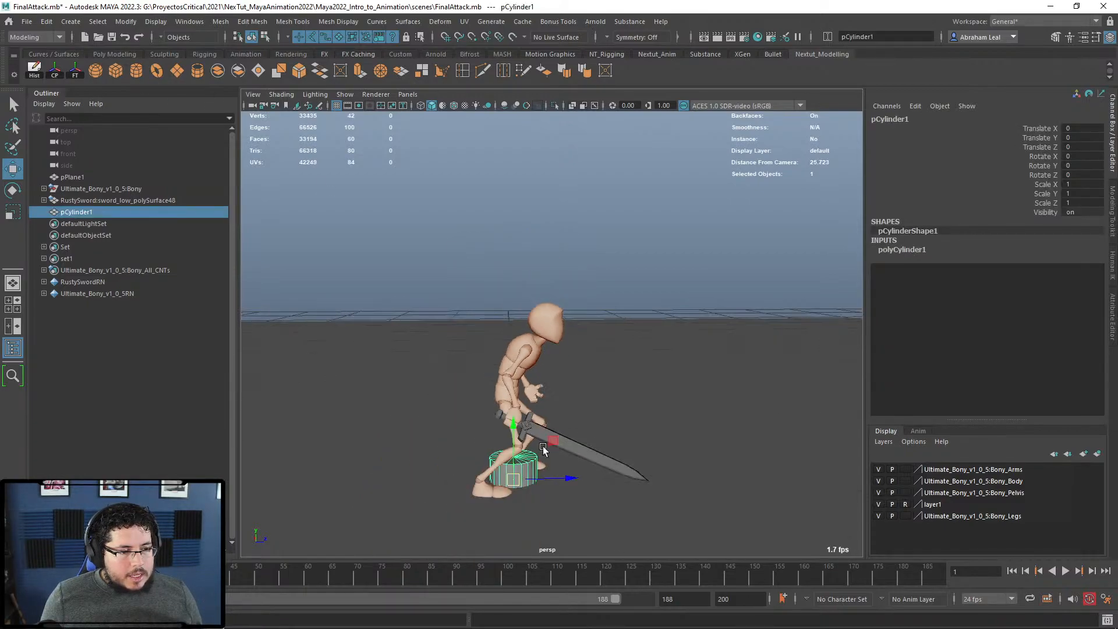
drag(515, 430, 515, 266)
alt+right_drag(544, 265, 550, 288)
drag(525, 300, 582, 302)
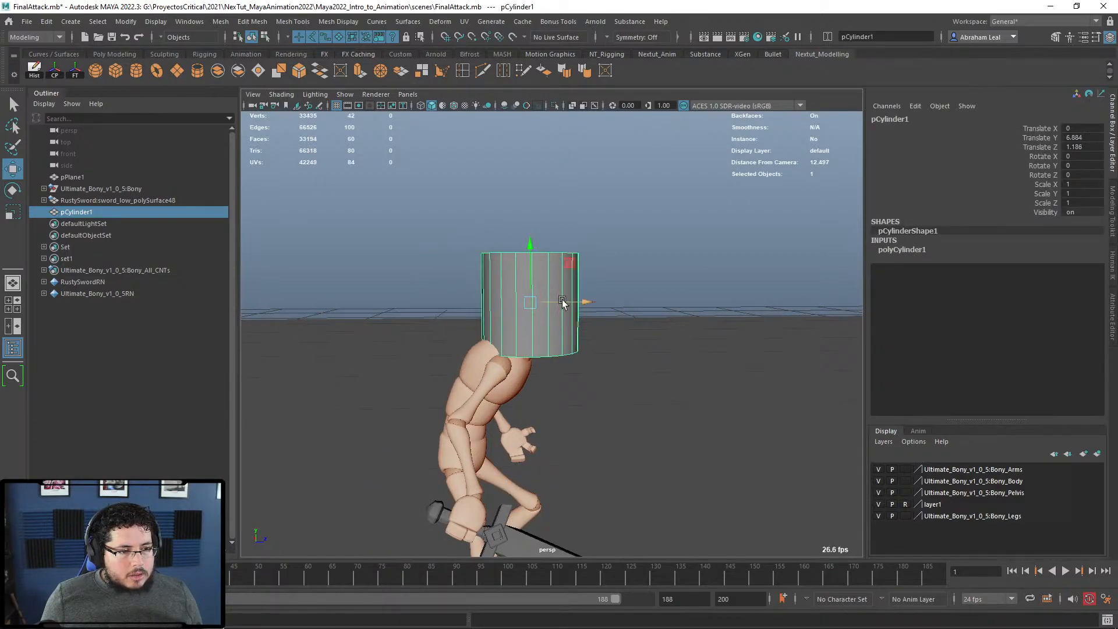
key(r)
drag(527, 251, 529, 287)
Step: Delete the cylinder's top and bottom cap faces to leave an open band
right_drag(554, 300, 558, 318)
mouse_move(597, 264)
mouse_down()
mouse_move(447, 327)
mouse_move(544, 344)
mouse_move(533, 382)
mouse_move(553, 332)
mouse_move(594, 310)
mouse_up()
shift+drag(625, 233, 377, 470)
key(Delete)
Step: Resize and move the band to wrap the head, and shrink the sphere to 0.18
alt+drag(534, 340, 550, 283)
right_drag(551, 282, 593, 255)
alt+drag(525, 360, 589, 309)
key(w)
key(r)
drag(559, 307, 581, 293)
key(w)
alt+drag(581, 294, 344, 223)
key(r)
key(w)
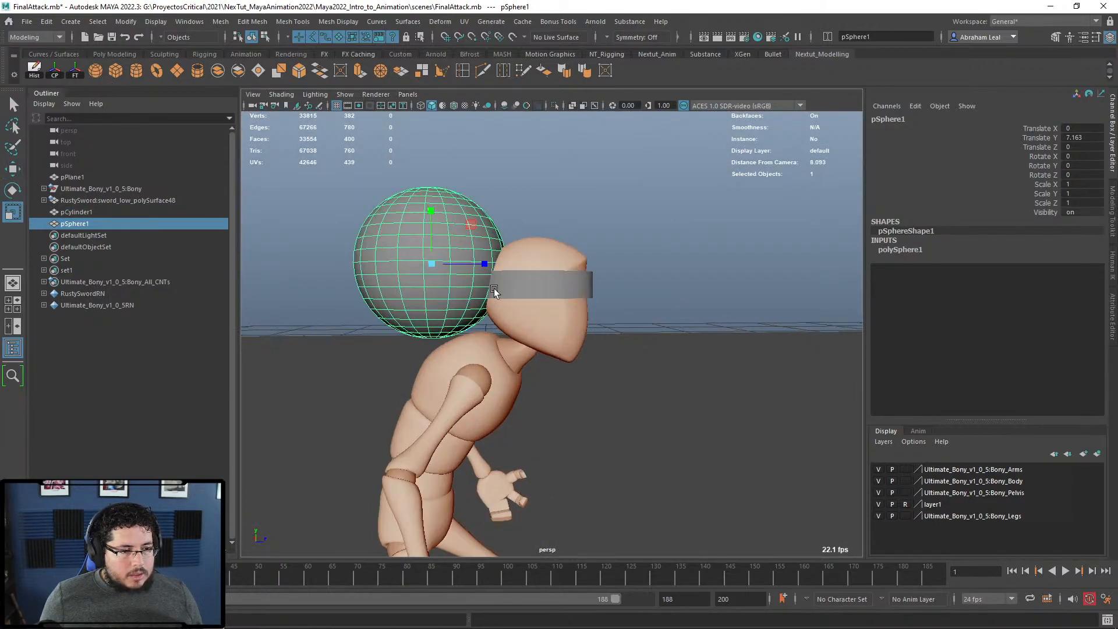
drag(431, 264, 485, 290)
Step: Move the sphere onto the back of the headband as a knot
key(w)
alt+drag(485, 290, 456, 314)
scroll(496, 341, up, 3)
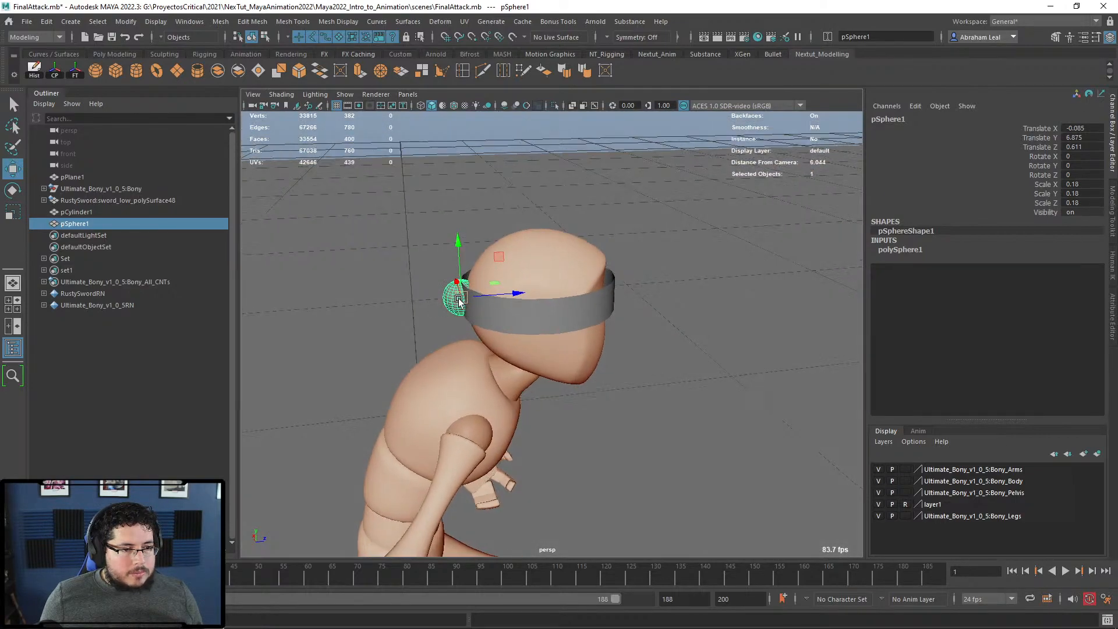
click(490, 156)
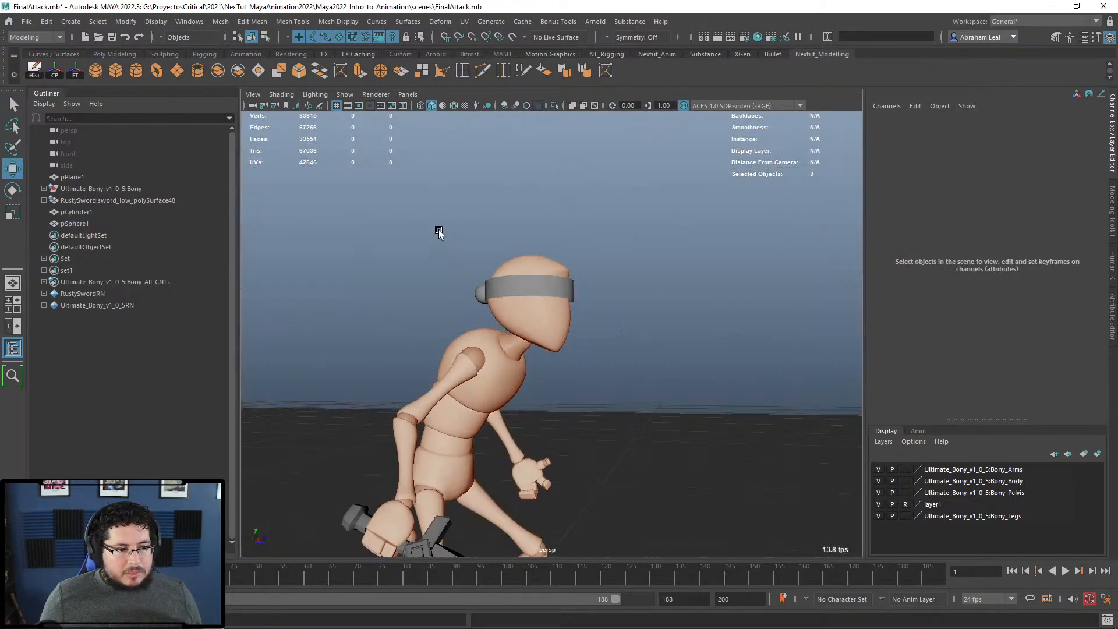
Step: Create a plane and raise it behind the neck to Translate Y 6.915
click(176, 70)
scroll(589, 350, down, 5)
drag(558, 386, 646, 351)
scroll(673, 355, up, 5)
Step: Set the plane's Subdivisions Width to 5 in polyPlane2
key(r)
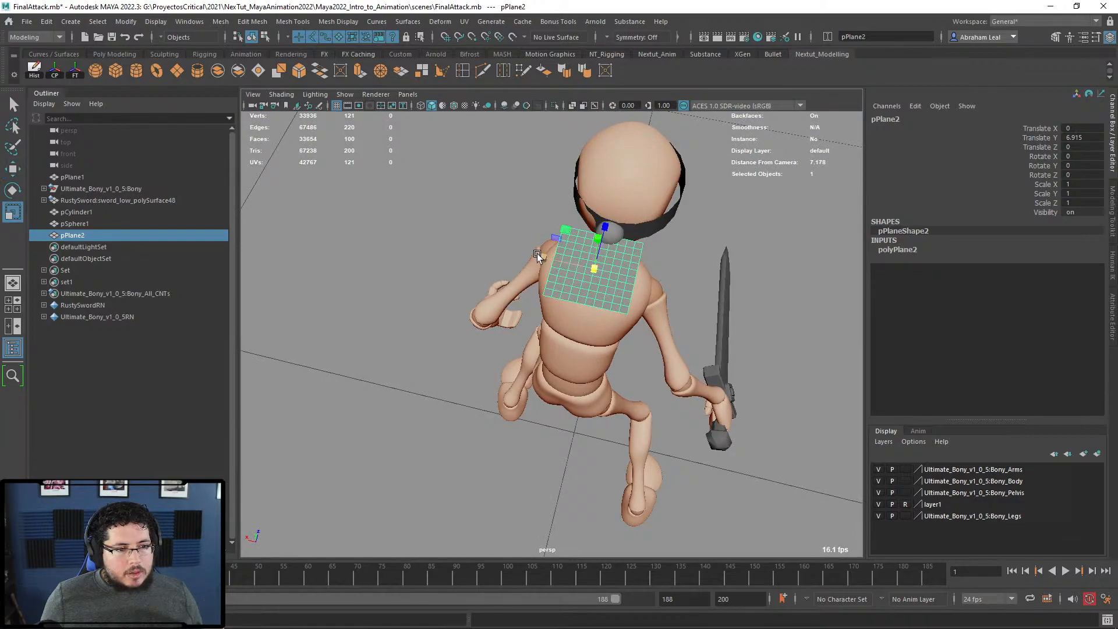
click(899, 250)
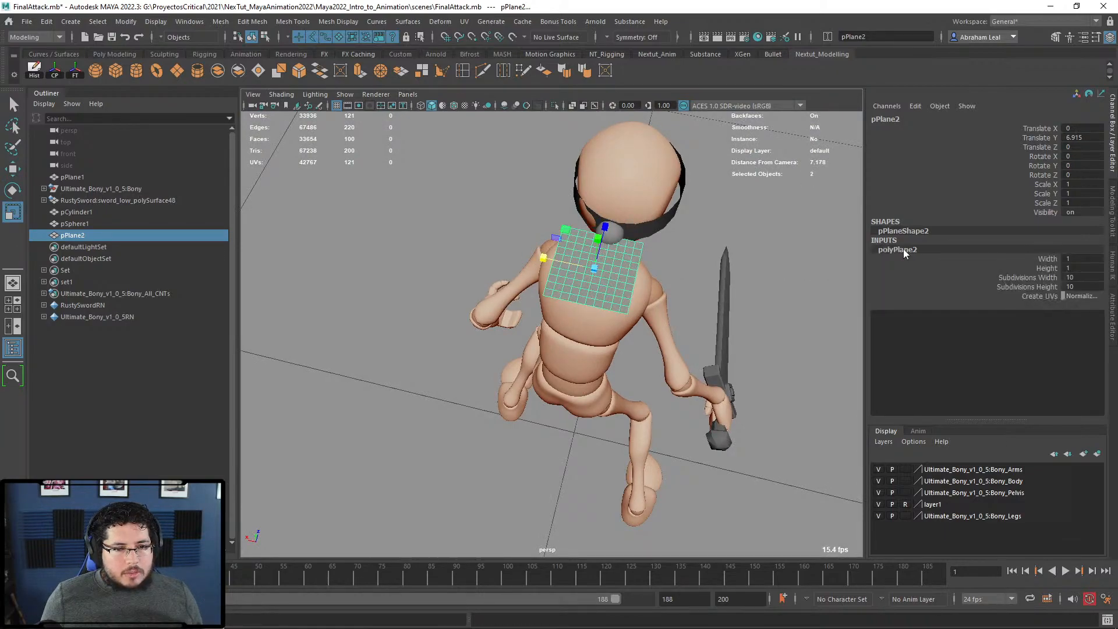
click(1004, 278)
middle_drag(680, 250, 651, 261)
key(ctrl+z)
click(1040, 287)
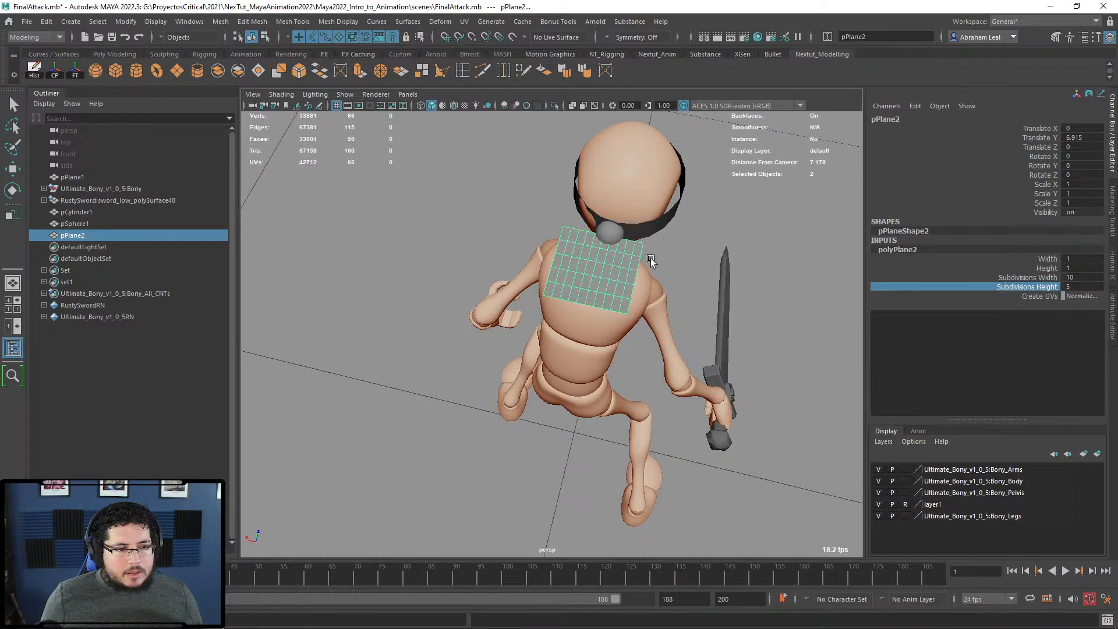
key(ctrl+z)
click(1046, 277)
middle_drag(743, 263, 711, 254)
alt+drag(652, 285, 620, 288)
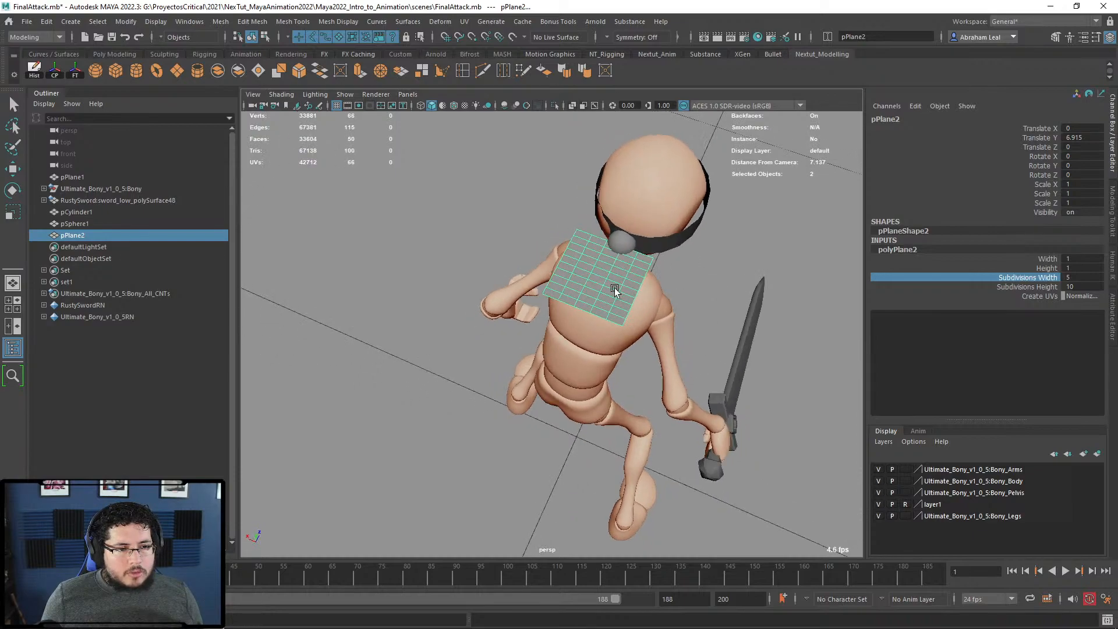
Step: Scale the plane to X 0.286, Z 3.23 and position it trailing from the knot
key(r)
drag(551, 255, 498, 244)
drag(643, 272, 524, 342)
key(w)
key(r)
key(w)
drag(602, 364, 569, 363)
drag(496, 355, 493, 348)
Step: Freeze the tail's transformations and duplicate it as a lower, slightly rotated second tail
click(69, 74)
alt+drag(528, 228, 669, 224)
key(ctrl+d)
key(e)
key(w)
click(561, 200)
Step: Push four side vertices of the headband along X to refit it around the head
alt+drag(561, 200, 508, 235)
alt+right_drag(508, 235, 479, 336)
click(479, 336)
alt+middle_drag(479, 336, 588, 280)
alt+drag(588, 279, 623, 367)
alt+middle_drag(623, 367, 640, 326)
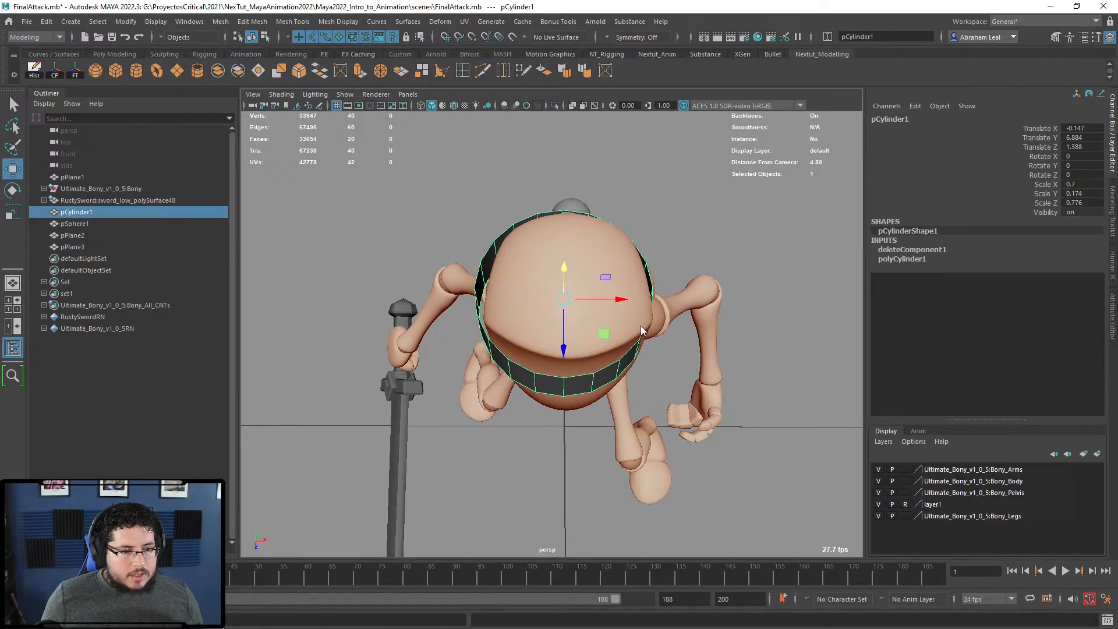
right_drag(641, 330, 616, 305)
alt+drag(615, 305, 494, 375)
alt+drag(494, 374, 529, 385)
drag(602, 377, 588, 242)
right_drag(588, 242, 635, 218)
alt+right_drag(635, 219, 616, 242)
alt+drag(616, 242, 556, 312)
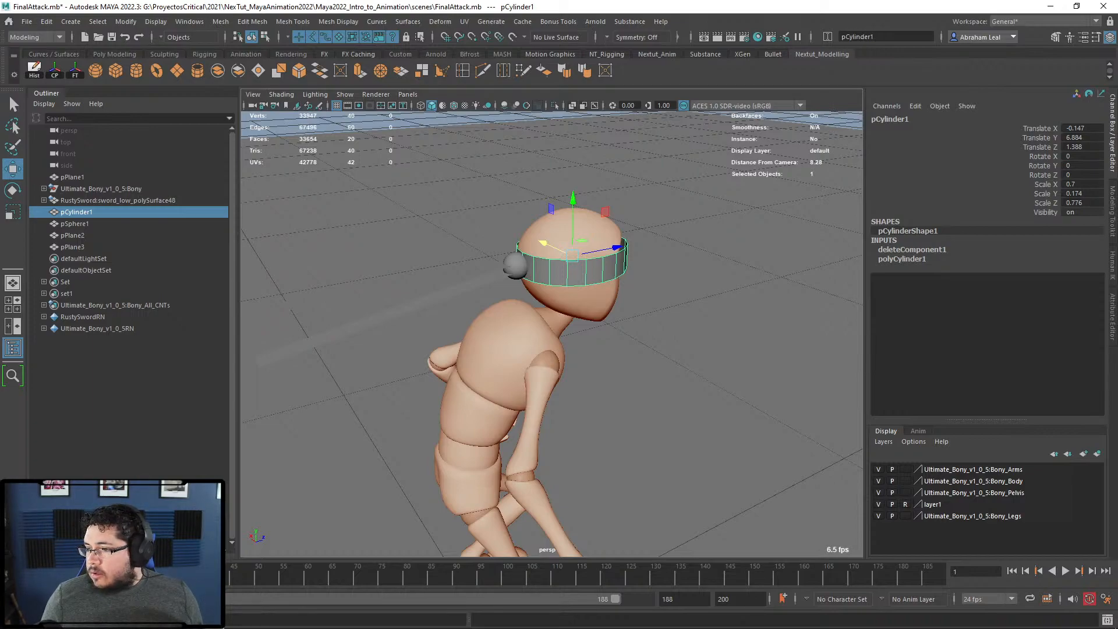
scroll(603, 331, down, 15)
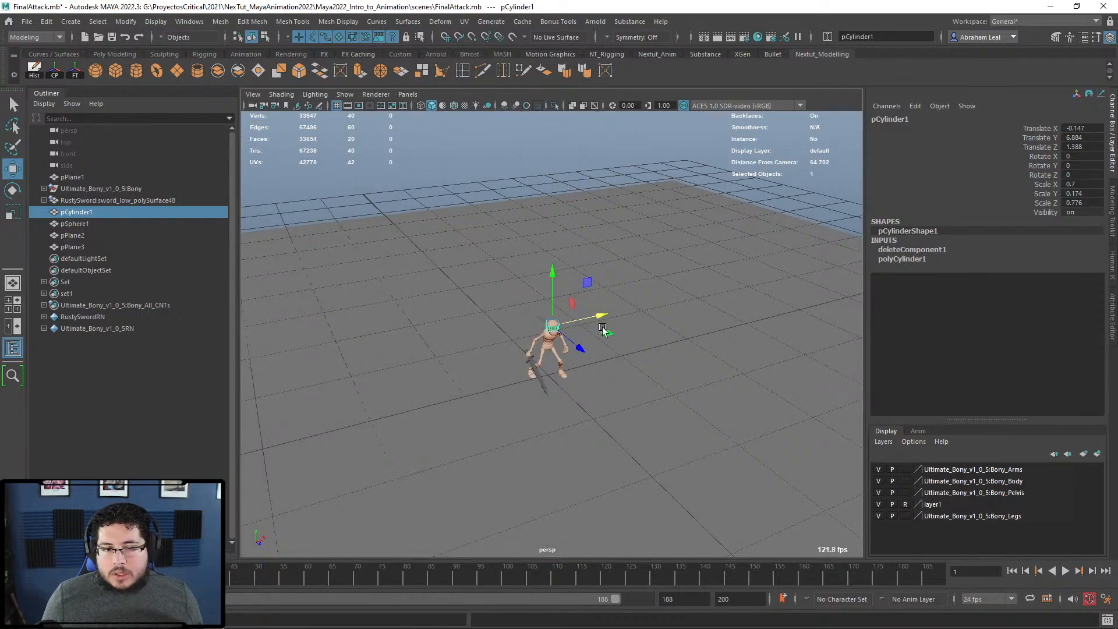
scroll(603, 331, down, 4)
click(115, 70)
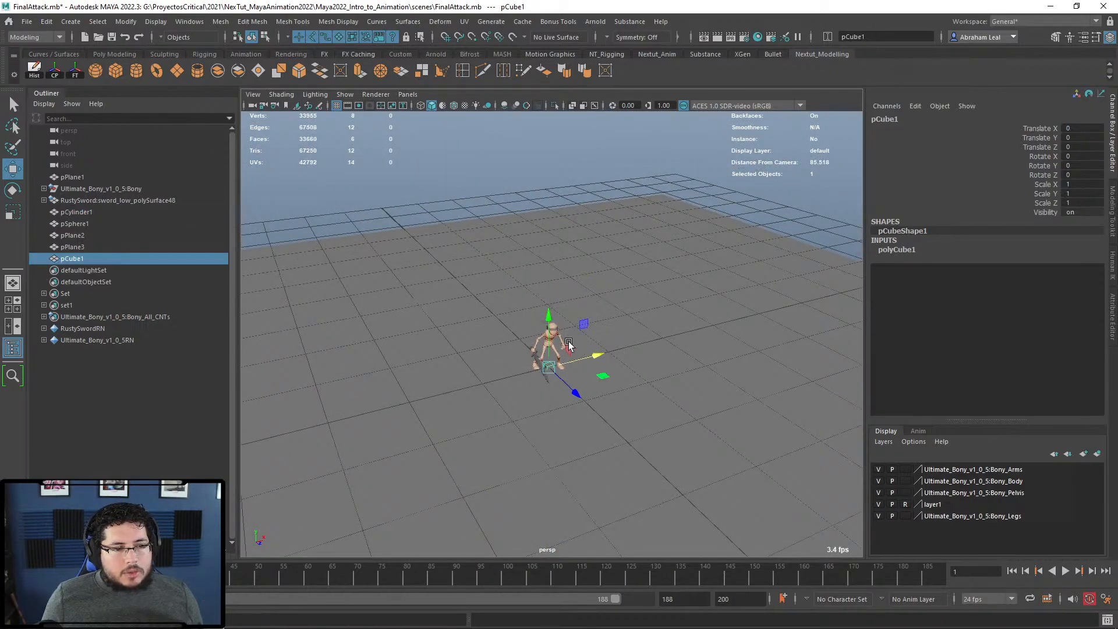
drag(547, 318, 541, 263)
scroll(542, 263, up, 6)
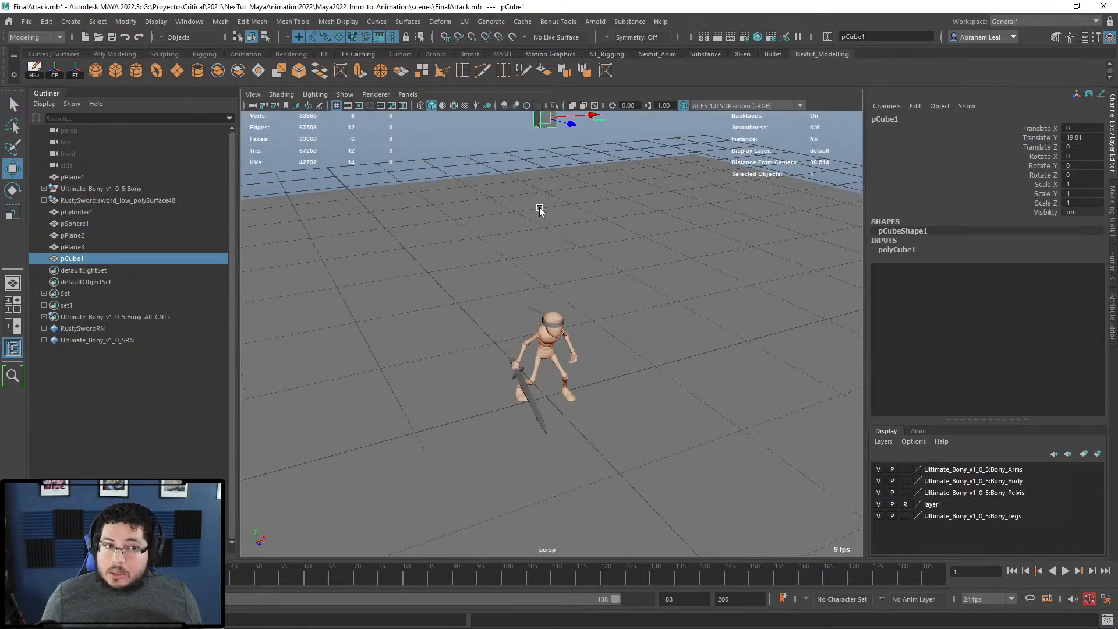
scroll(556, 278, up, 6)
scroll(560, 272, down, 10)
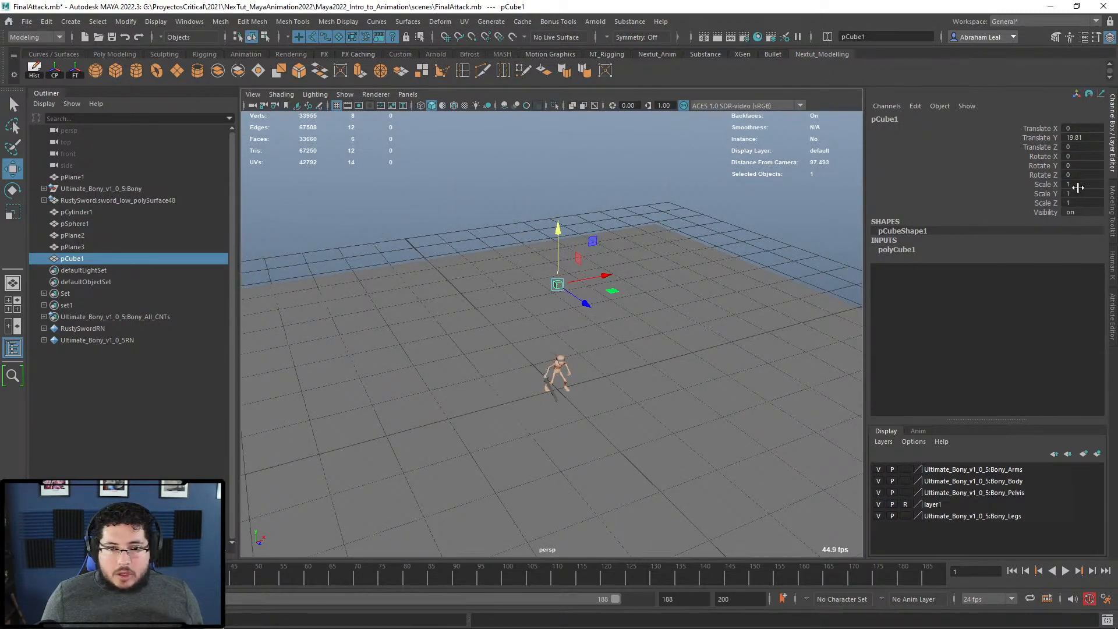
key(Return)
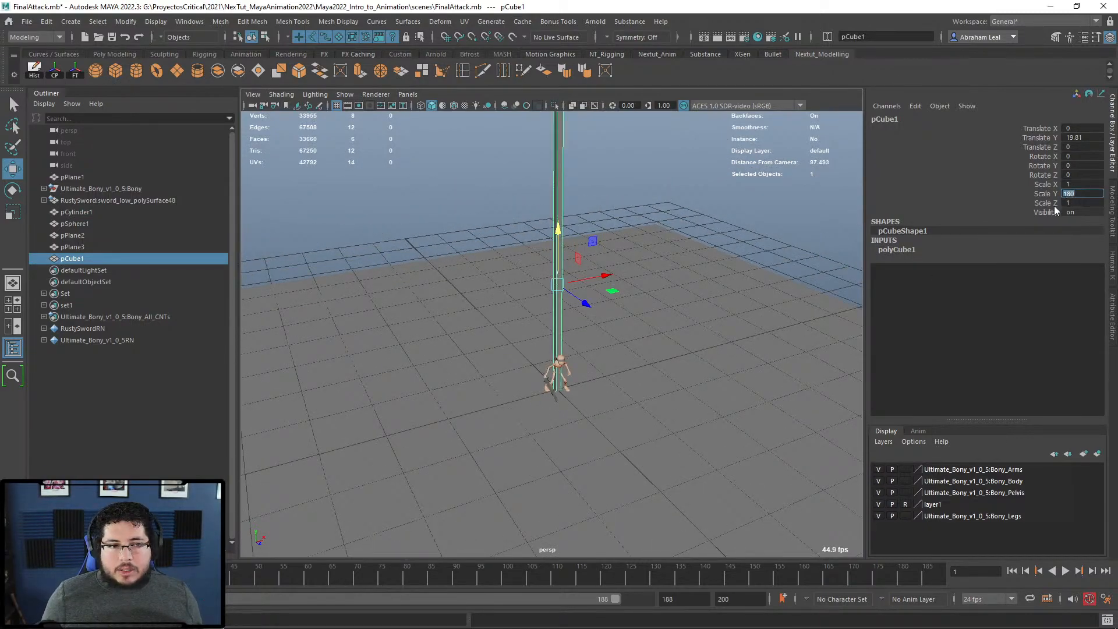
scroll(532, 274, down, 10)
drag(559, 267, 538, 116)
alt+drag(568, 166, 575, 269)
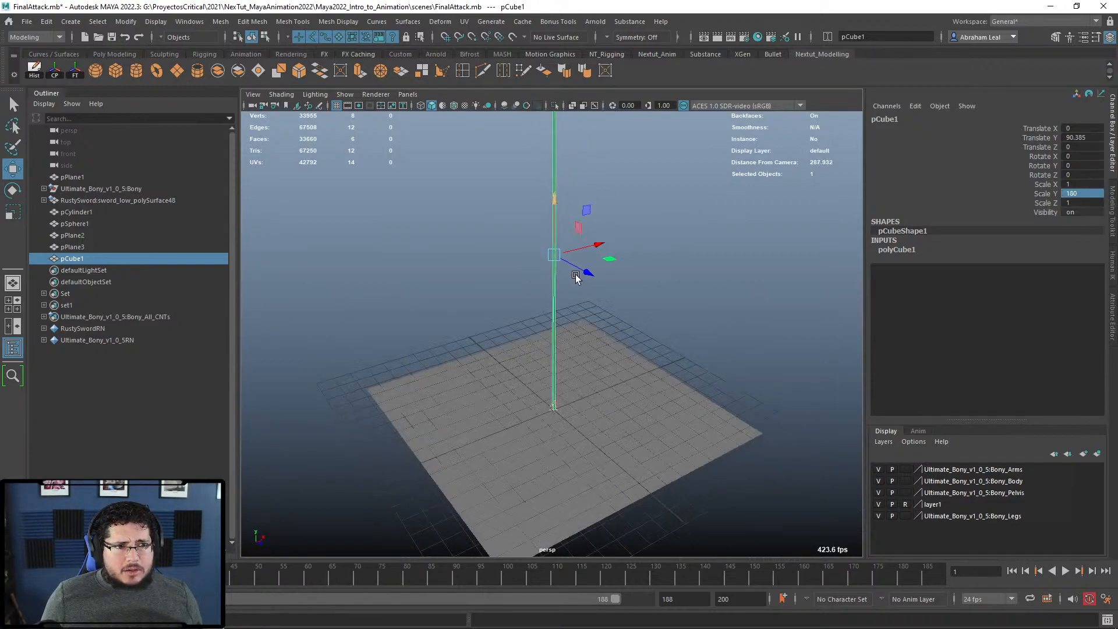
drag(553, 196, 550, 202)
scroll(556, 204, down, 5)
alt+drag(582, 236, 571, 192)
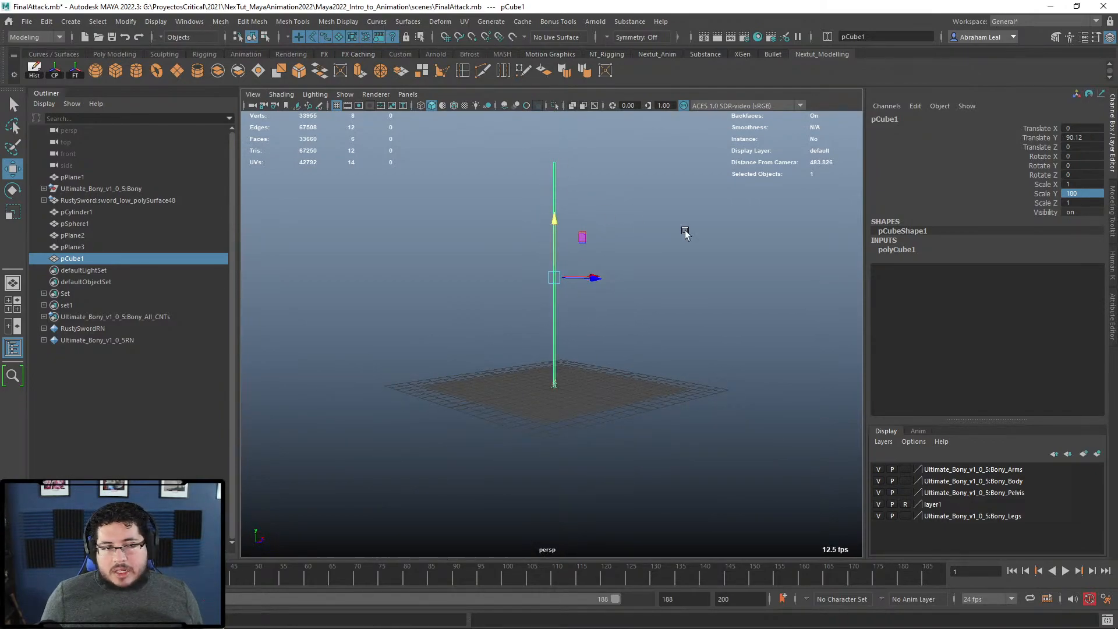
click(1079, 211)
click(1080, 202)
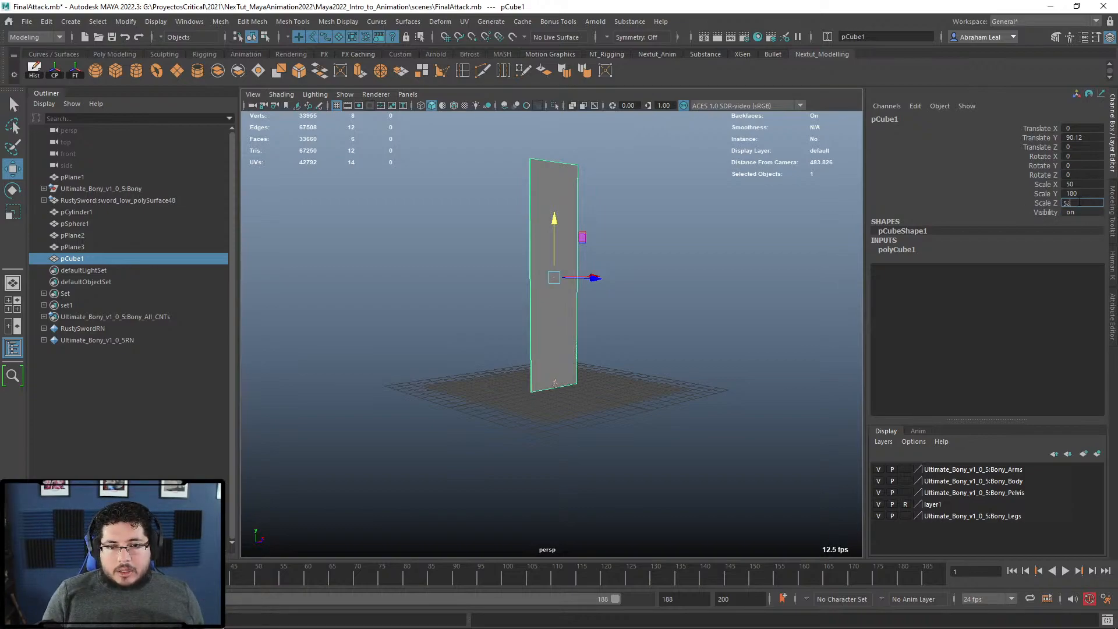
text(50)
key(Return)
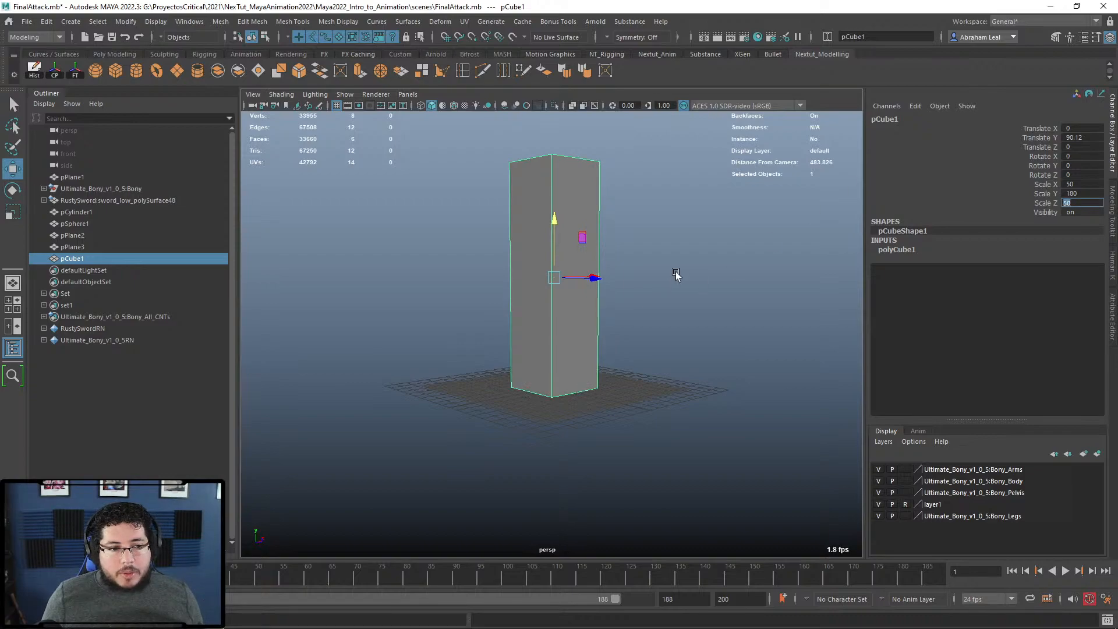
alt+drag(675, 273, 683, 280)
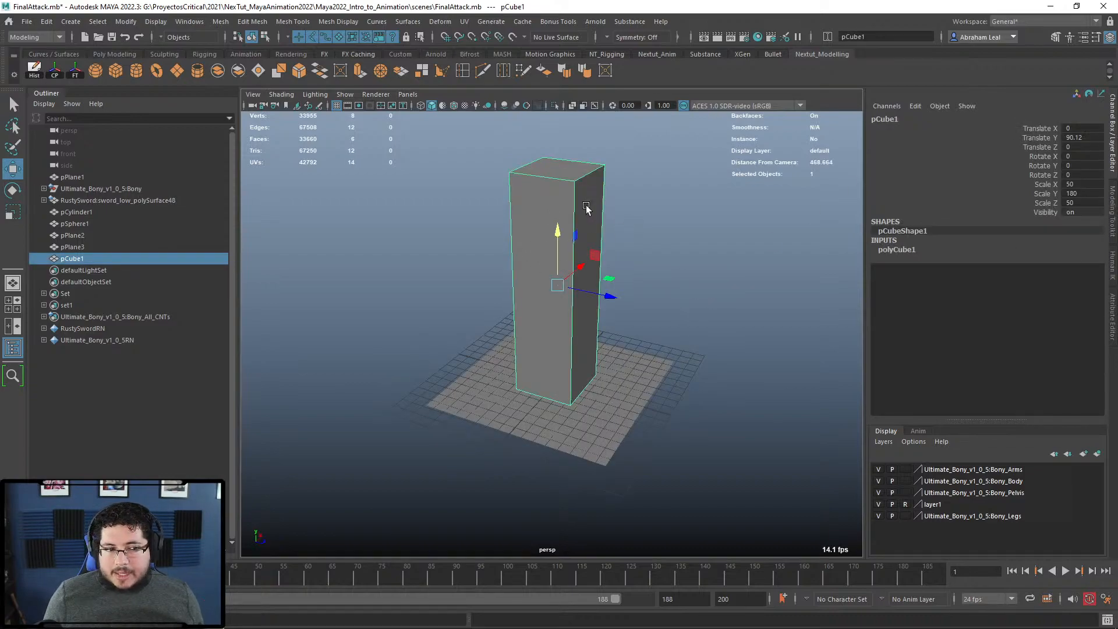
key(Delete)
alt+right_drag(586, 205, 585, 358)
alt+drag(586, 358, 697, 334)
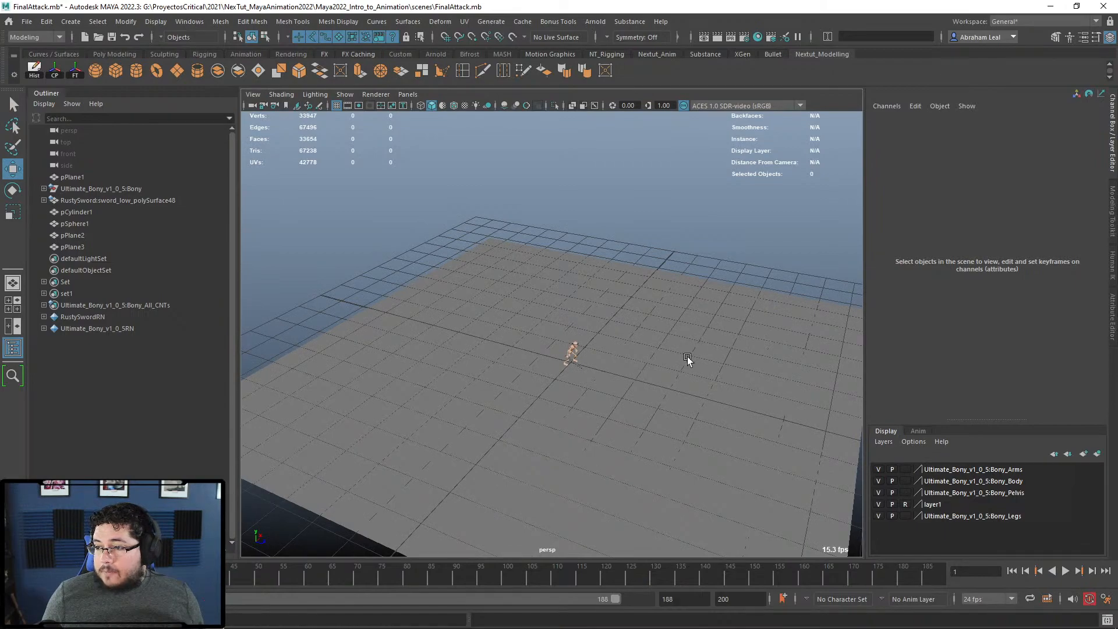
alt+drag(688, 339, 246, 259)
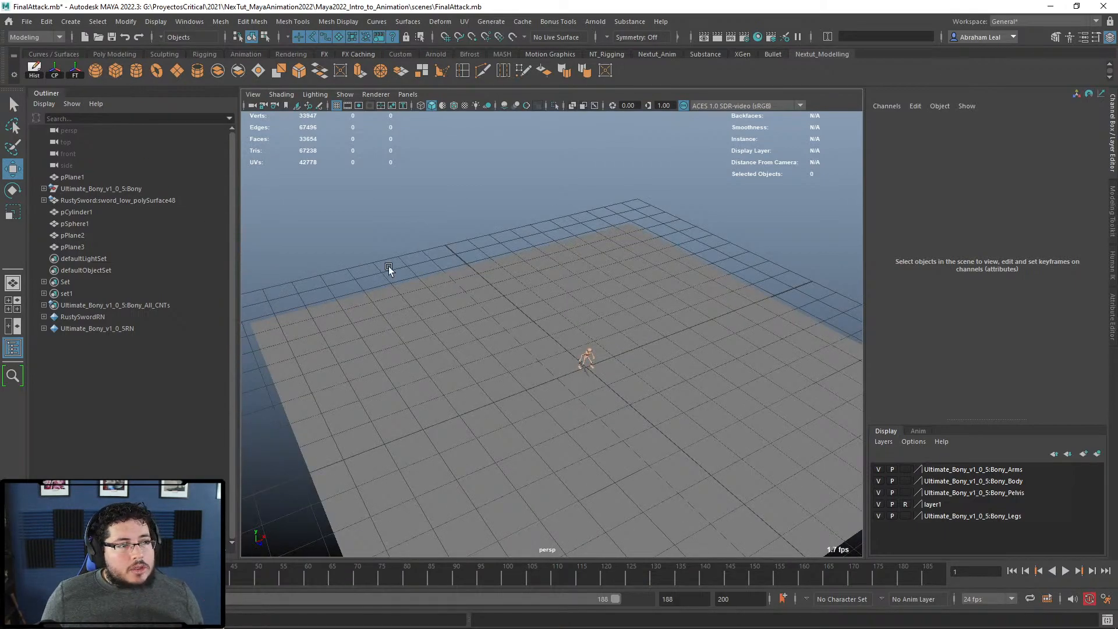
click(115, 71)
drag(590, 322, 589, 174)
key(e)
drag(589, 214, 655, 239)
key(r)
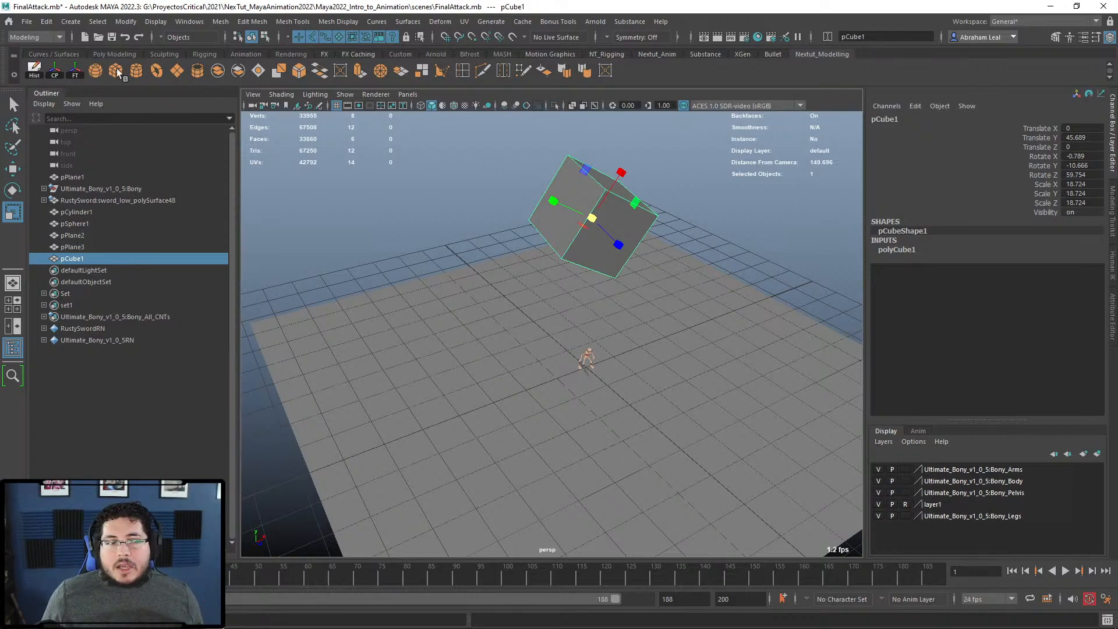
click(75, 71)
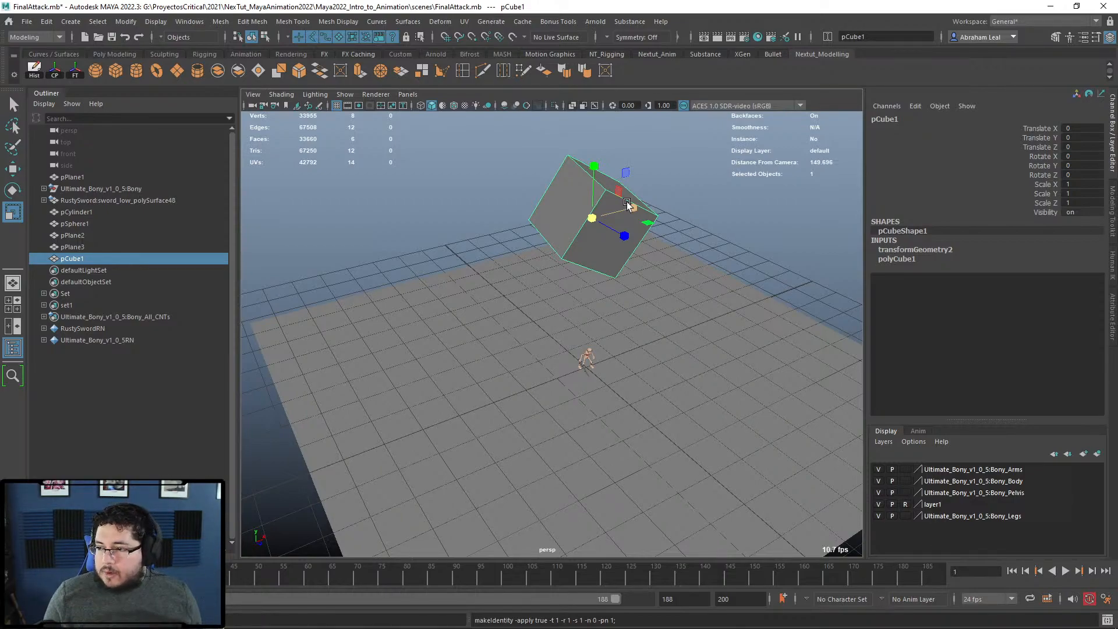
key(Delete)
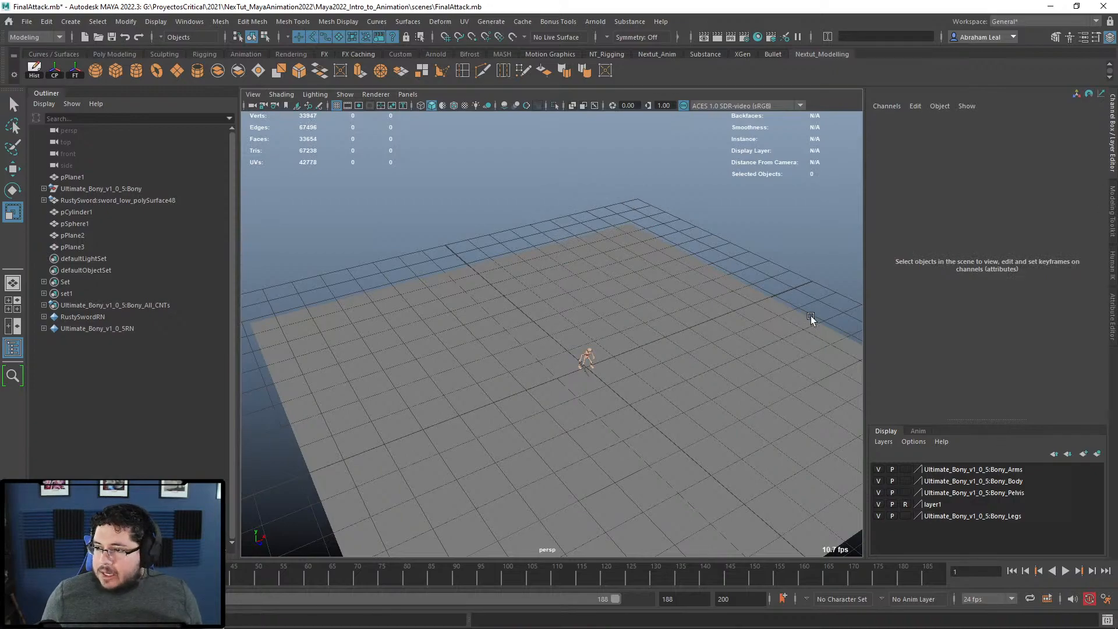
Step: Show the persp camera's attributes, toggle Depth of Field, and expand its Arnold section
click(253, 104)
key(ctrl+a)
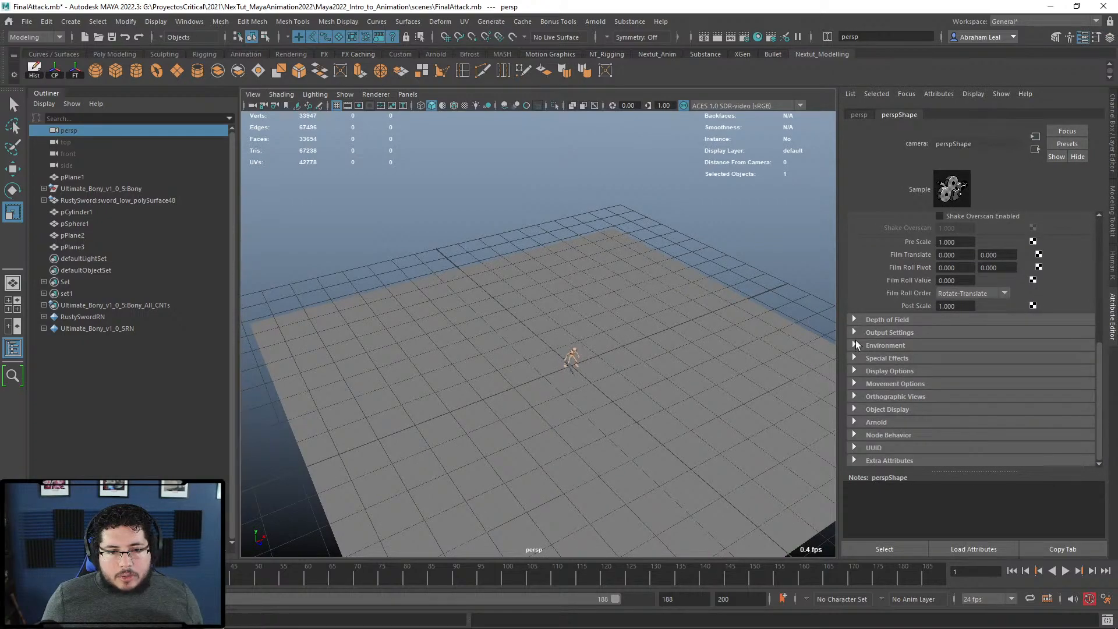
click(888, 319)
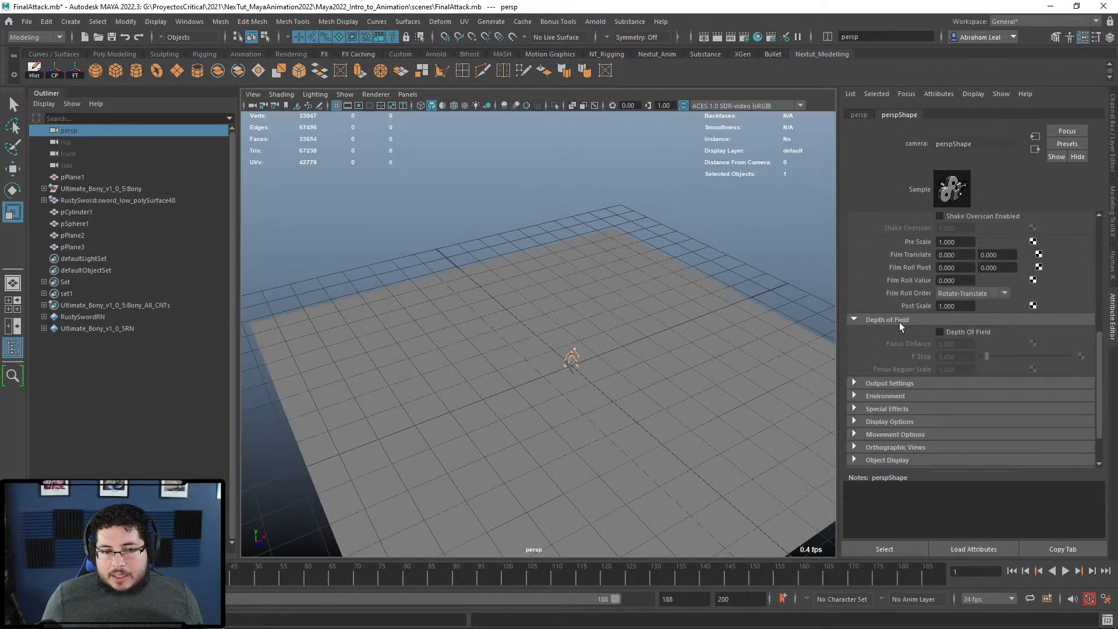
click(883, 319)
click(873, 422)
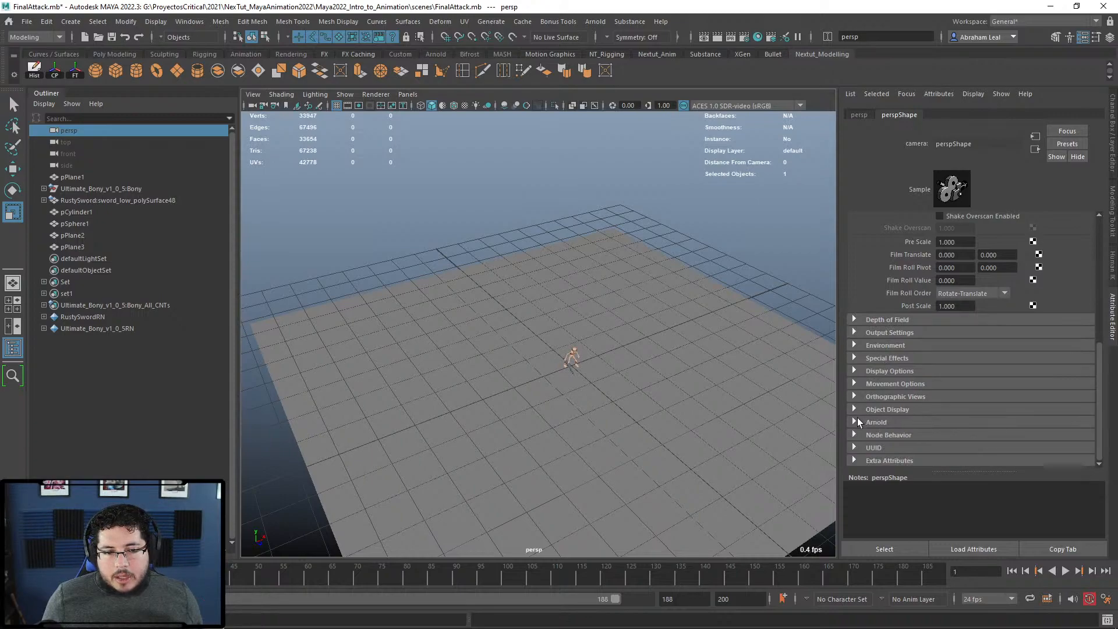
scroll(906, 351, down, 2)
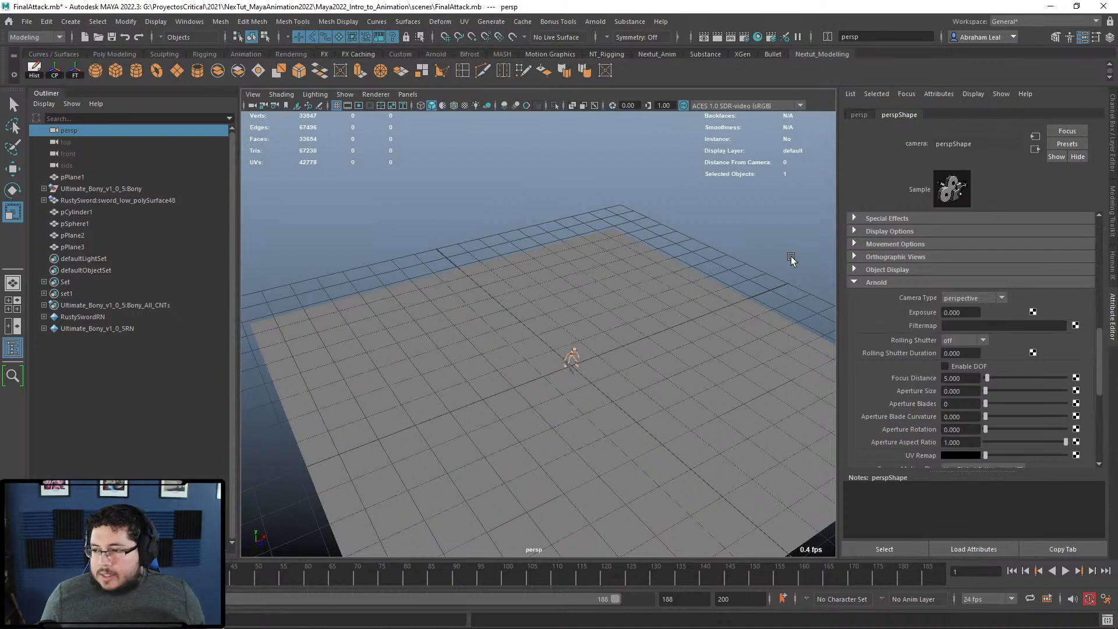
Step: Zoom in toward the character and frame the view on the headband
alt+drag(745, 338, 628, 325)
scroll(664, 314, up, 5)
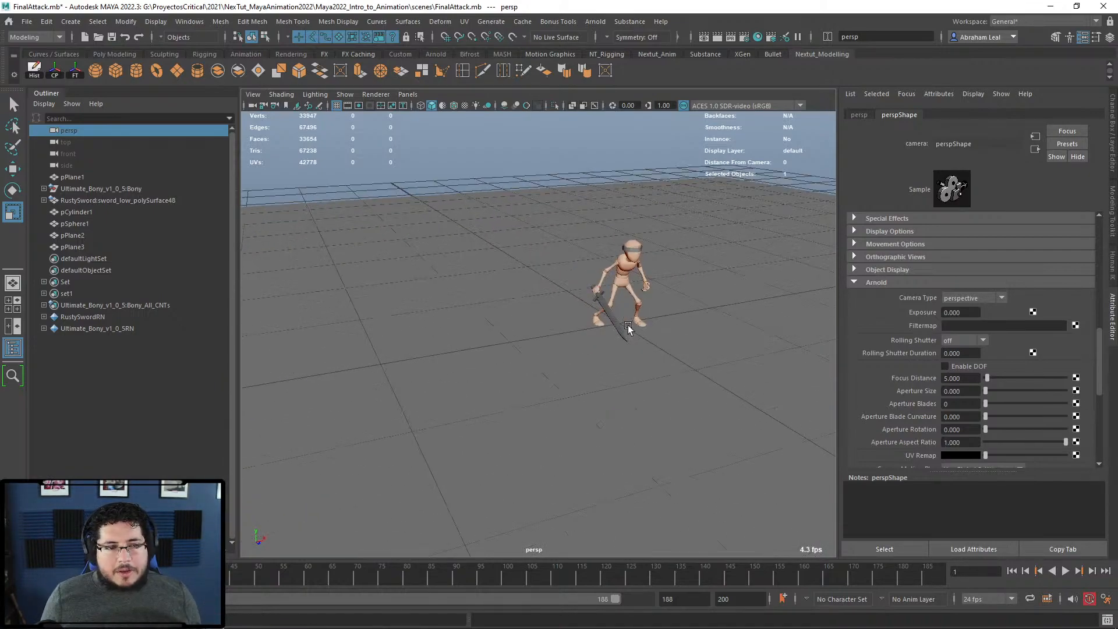
scroll(628, 325, up, 8)
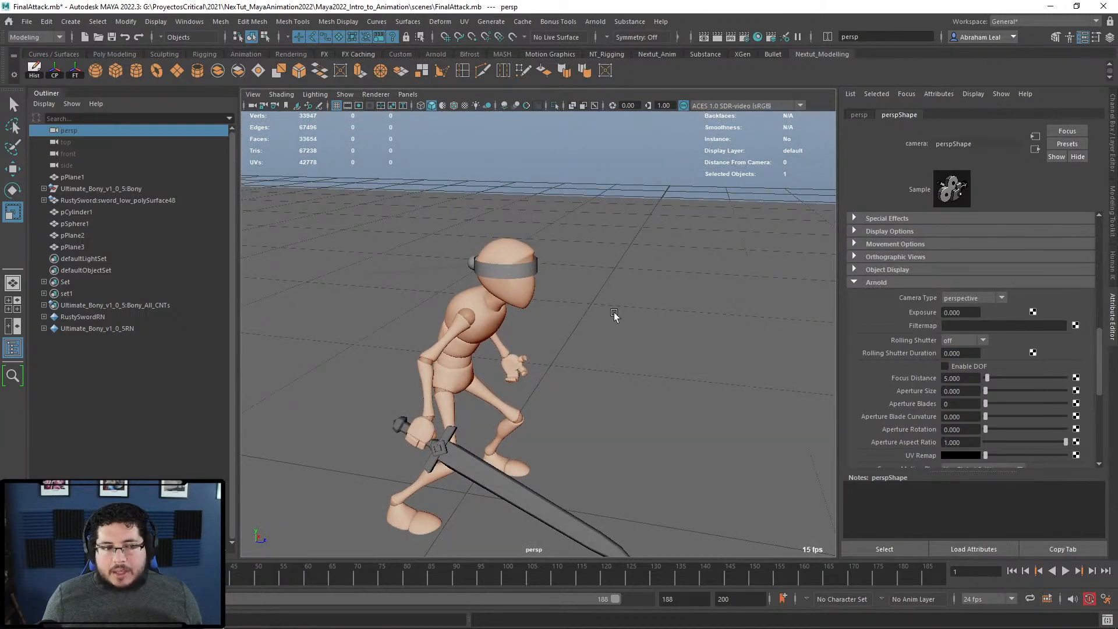
scroll(574, 363, up, 3)
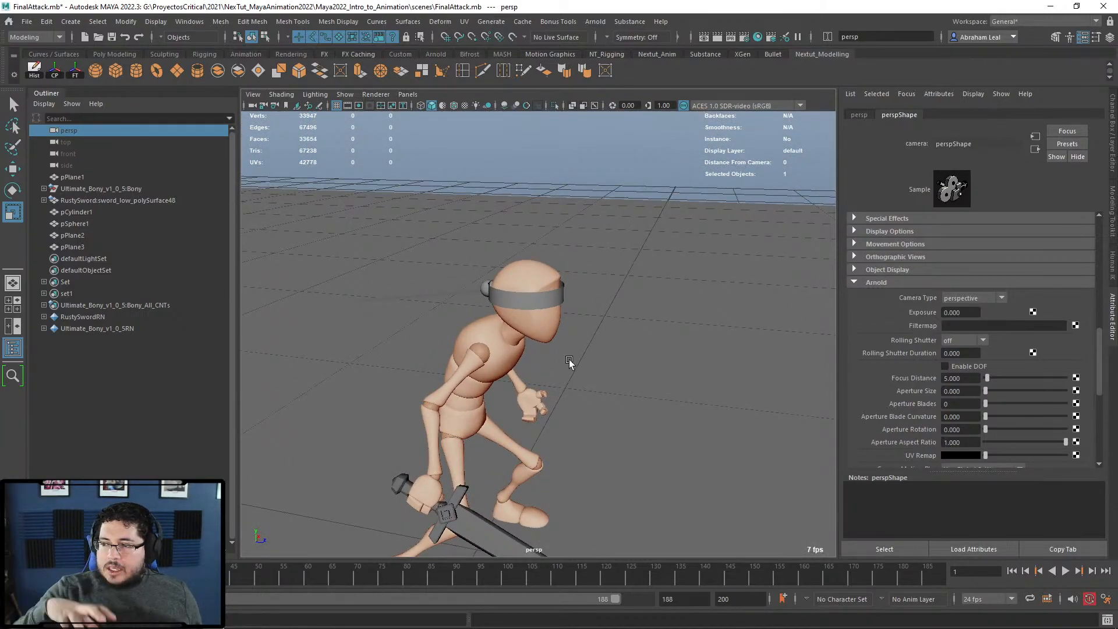
scroll(582, 358, up, 4)
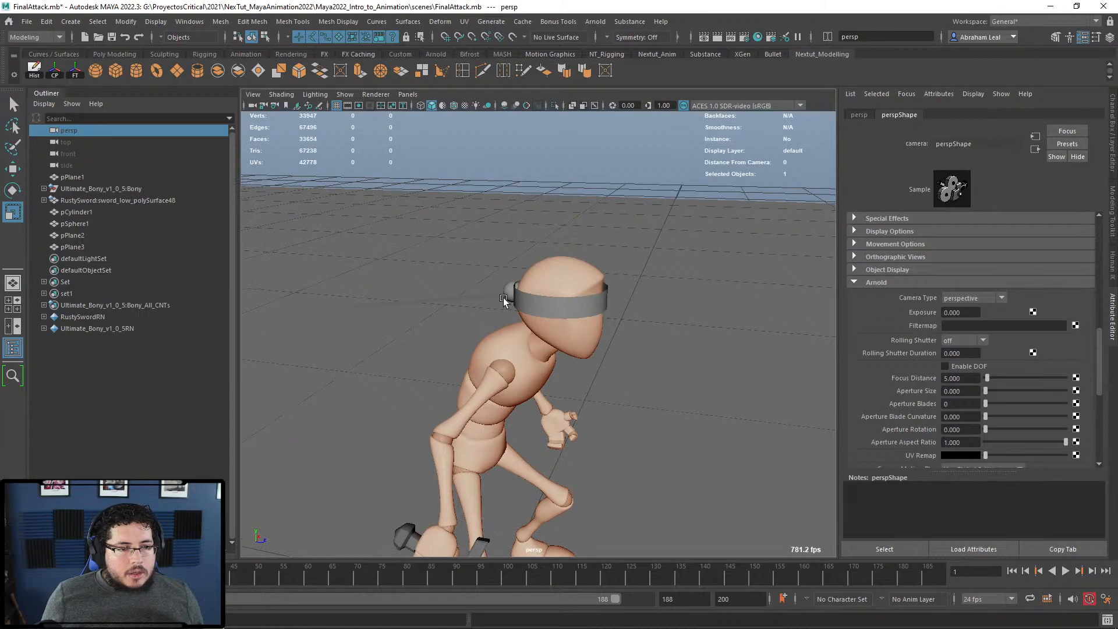
click(502, 298)
scroll(681, 378, up, 3)
key(q)
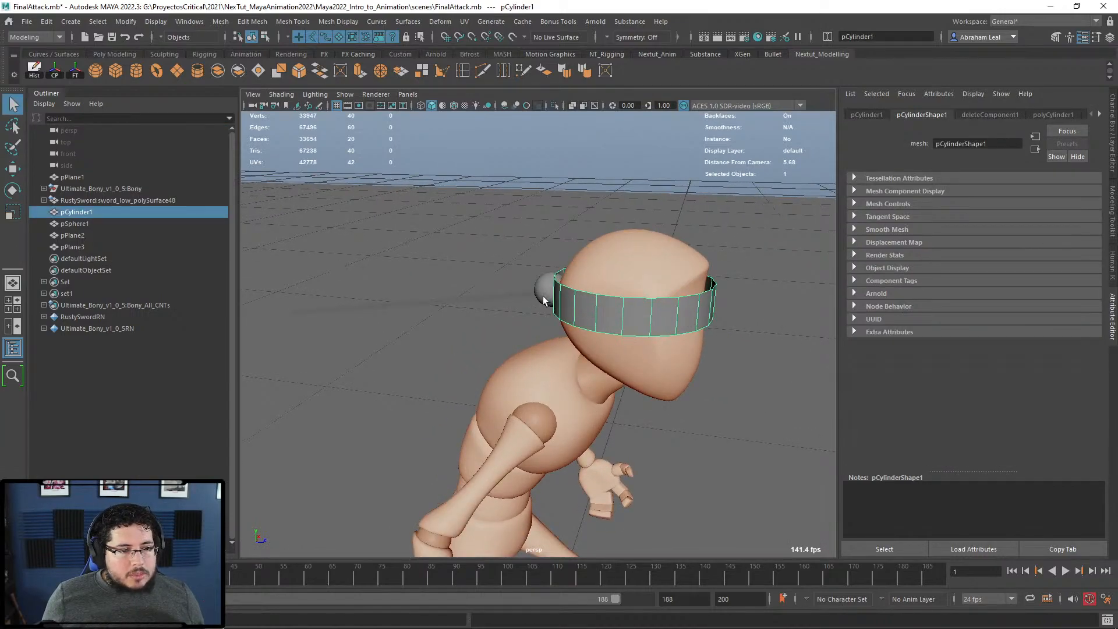
scroll(605, 321, up, 2)
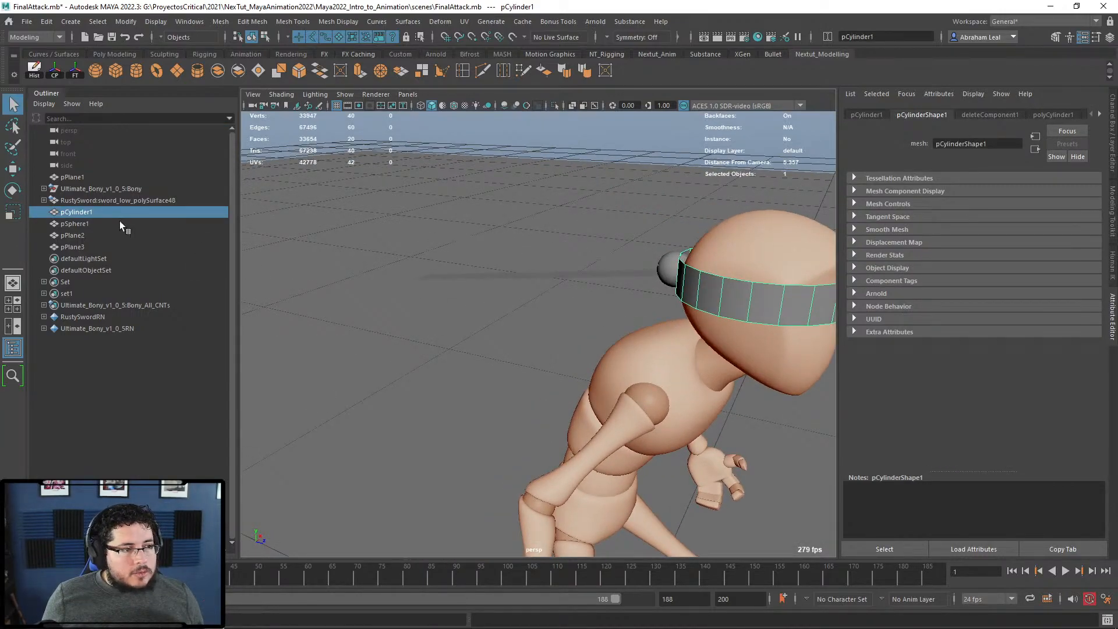
Step: Expand Bony, Bony_Main_CNT, NeckBtmClstrG and HeadClstrG in the Outliner
shift+click(44, 188)
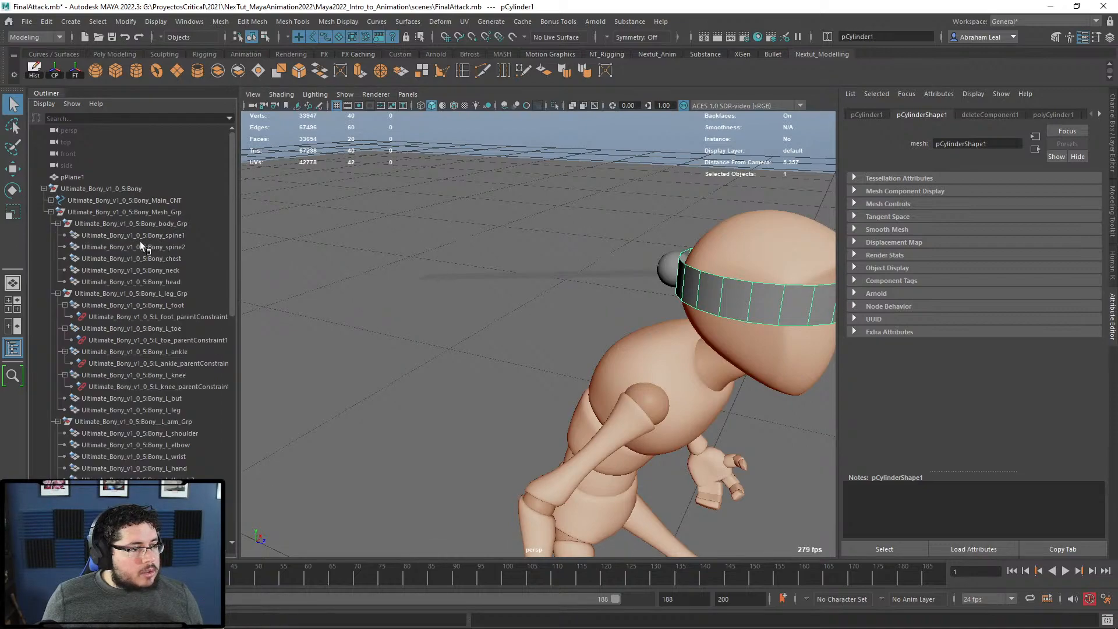
scroll(137, 350, down, 6)
scroll(138, 352, down, 5)
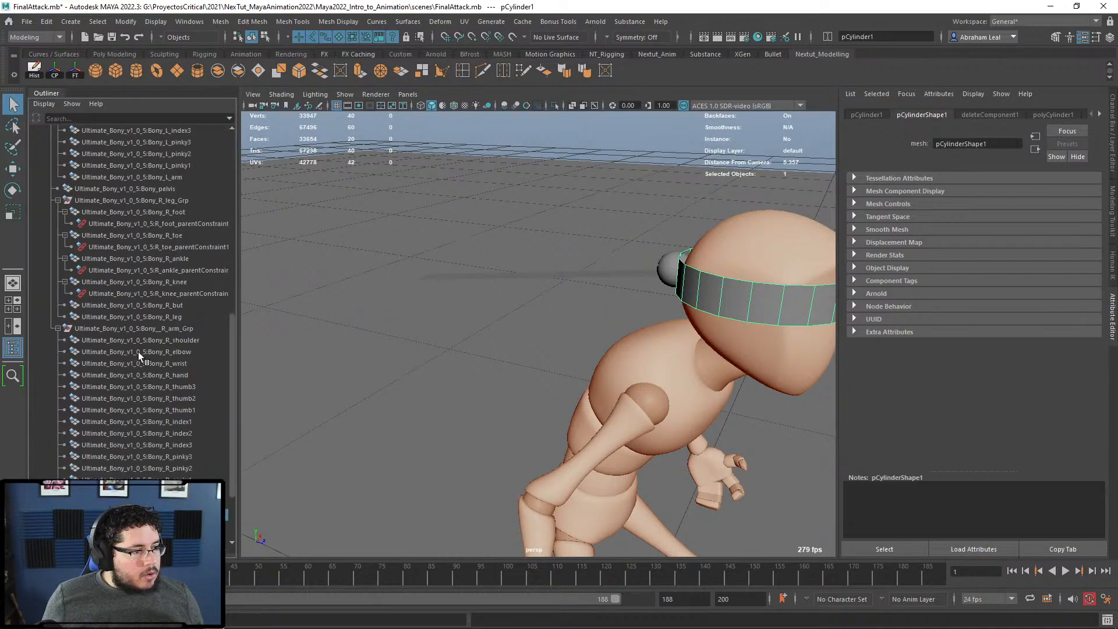
scroll(138, 351, up, 11)
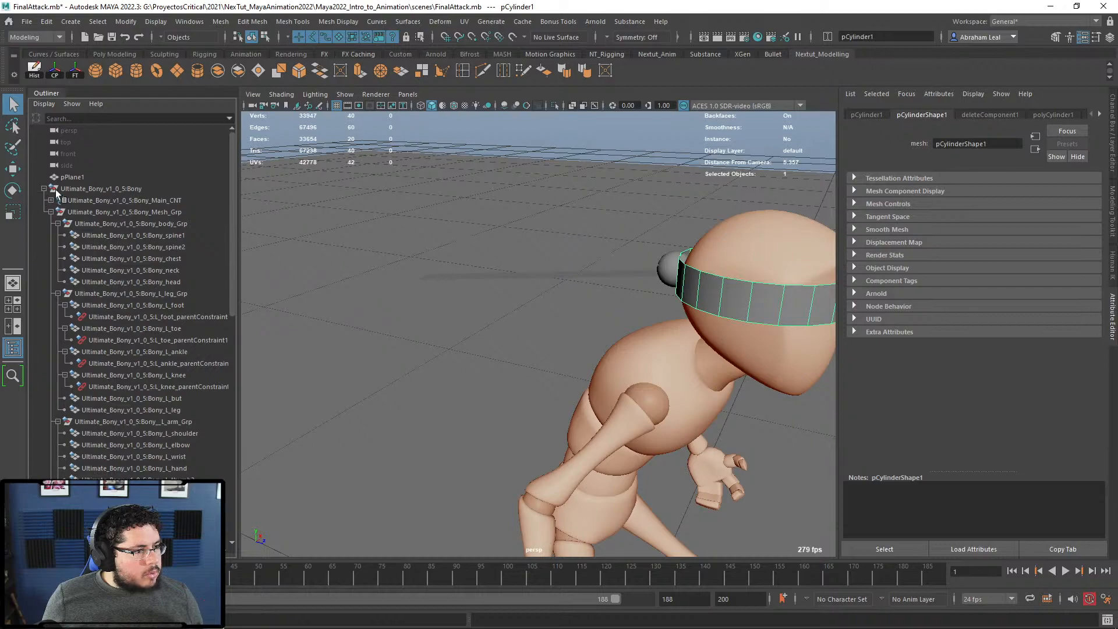
click(50, 201)
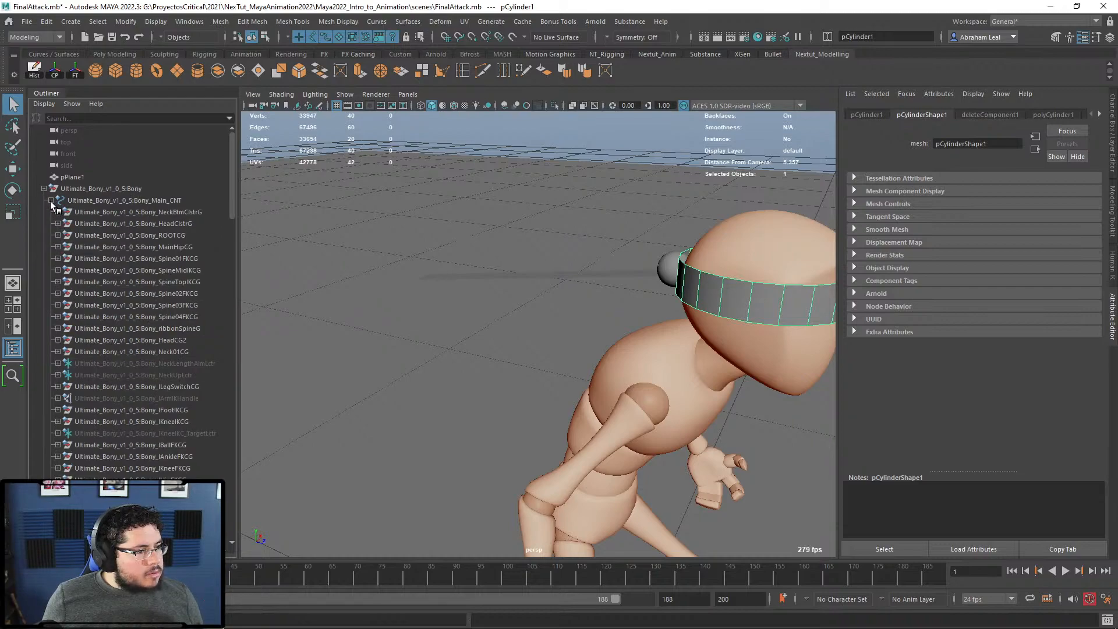
click(57, 212)
click(58, 247)
Step: Reframe the view around Bony's head and body, then open the viewport Show filter menu
key(f)
click(622, 139)
click(523, 313)
alt+drag(568, 274, 594, 349)
alt+middle_drag(593, 349, 336, 187)
alt+right_drag(472, 282, 492, 236)
click(391, 158)
alt+right_drag(457, 277, 434, 233)
alt+drag(442, 209, 465, 206)
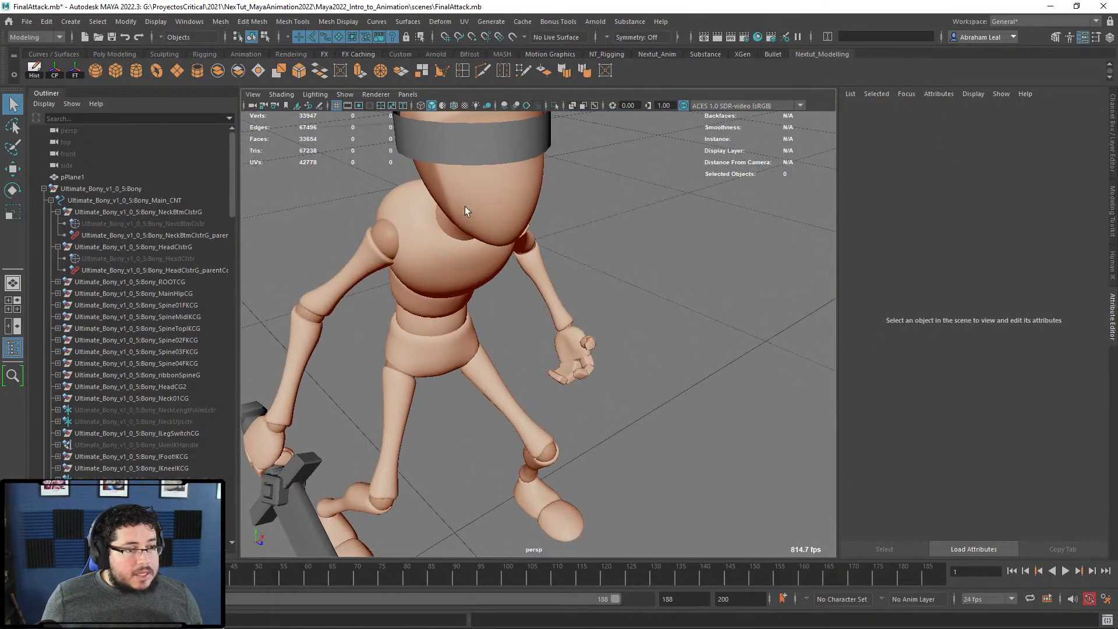
click(469, 142)
alt+middle_drag(469, 142, 515, 225)
click(456, 331)
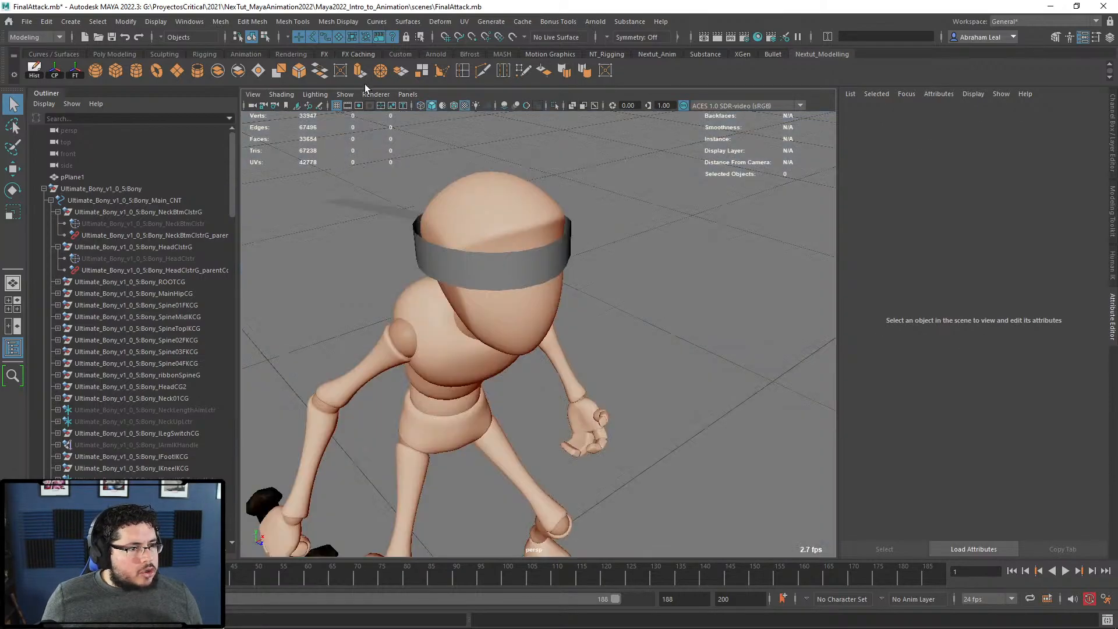
click(345, 94)
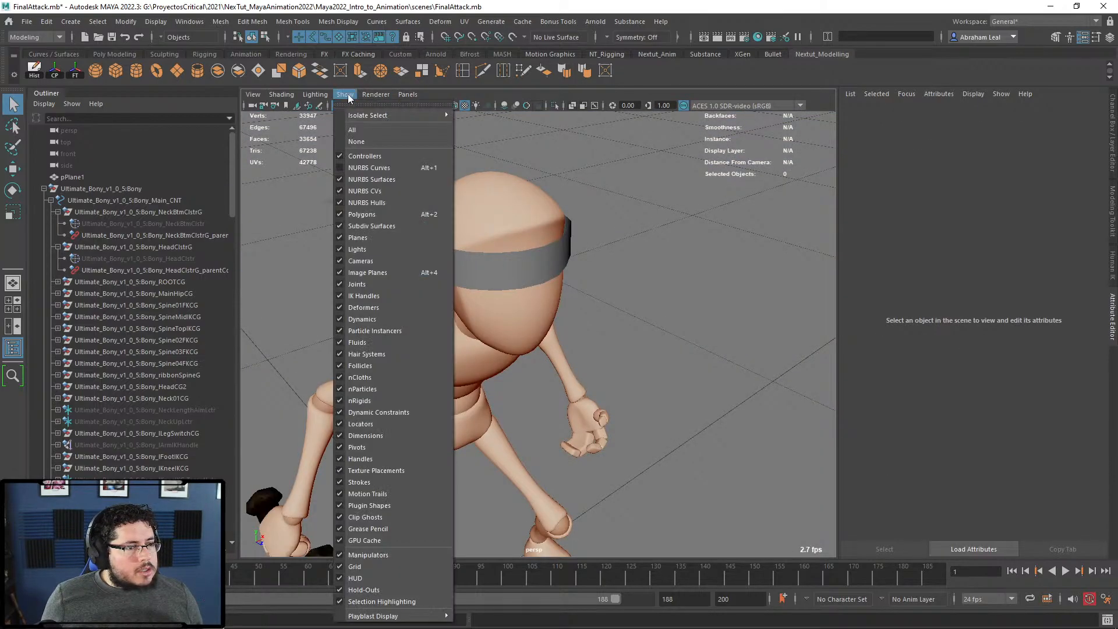
Step: Show NURBS curves and parent the headband under the head control, checking with a test rotation
click(362, 168)
alt+drag(486, 225, 570, 195)
alt+middle_drag(570, 195, 577, 224)
alt+right_drag(578, 224, 559, 284)
alt+middle_drag(559, 285, 516, 317)
click(515, 316)
drag(542, 199, 528, 221)
key(p)
drag(536, 180, 502, 219)
key(e)
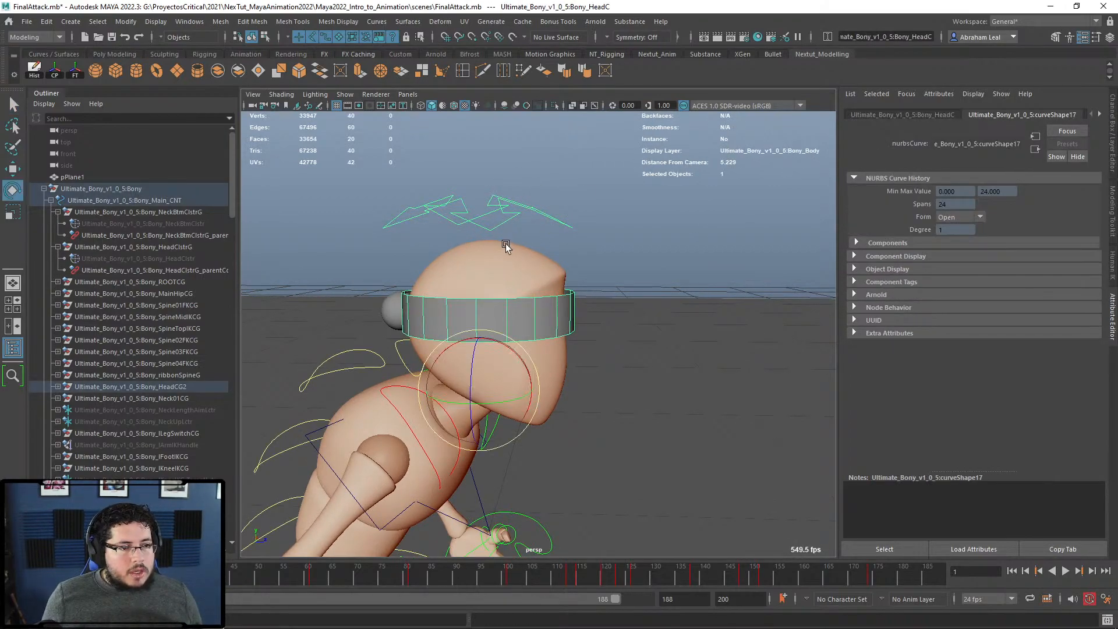
drag(505, 342, 501, 341)
key(ctrl+z)
Step: Parent the knot sphere under the headband and test-rotate the head control to confirm
click(615, 197)
alt+middle_drag(504, 272, 586, 250)
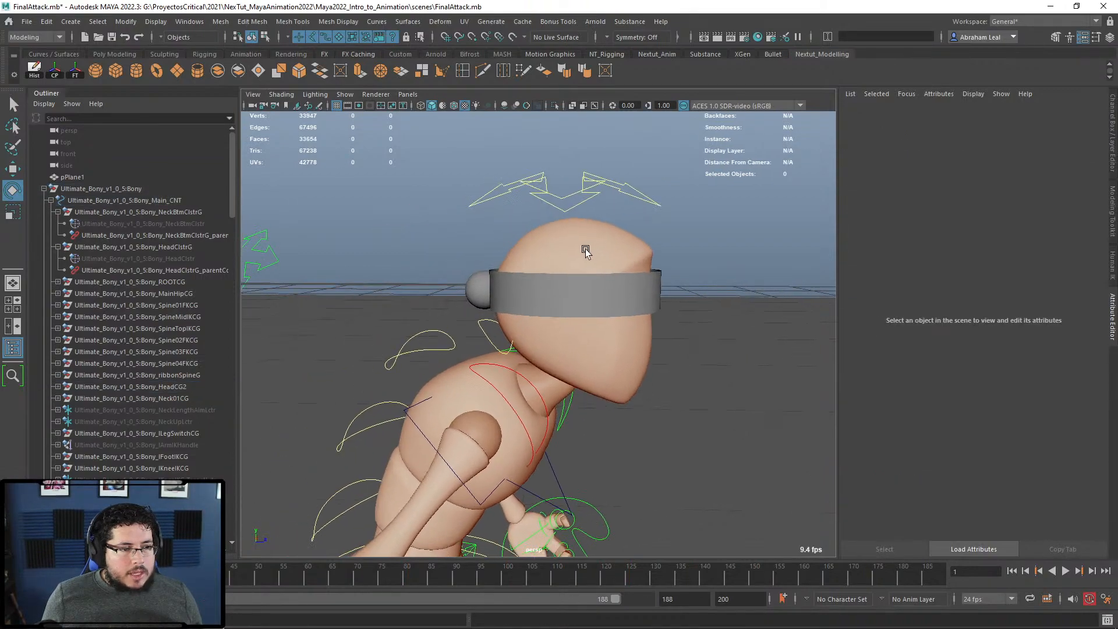
alt+right_drag(586, 250, 609, 254)
key(q)
click(473, 288)
shift+click(592, 287)
key(p)
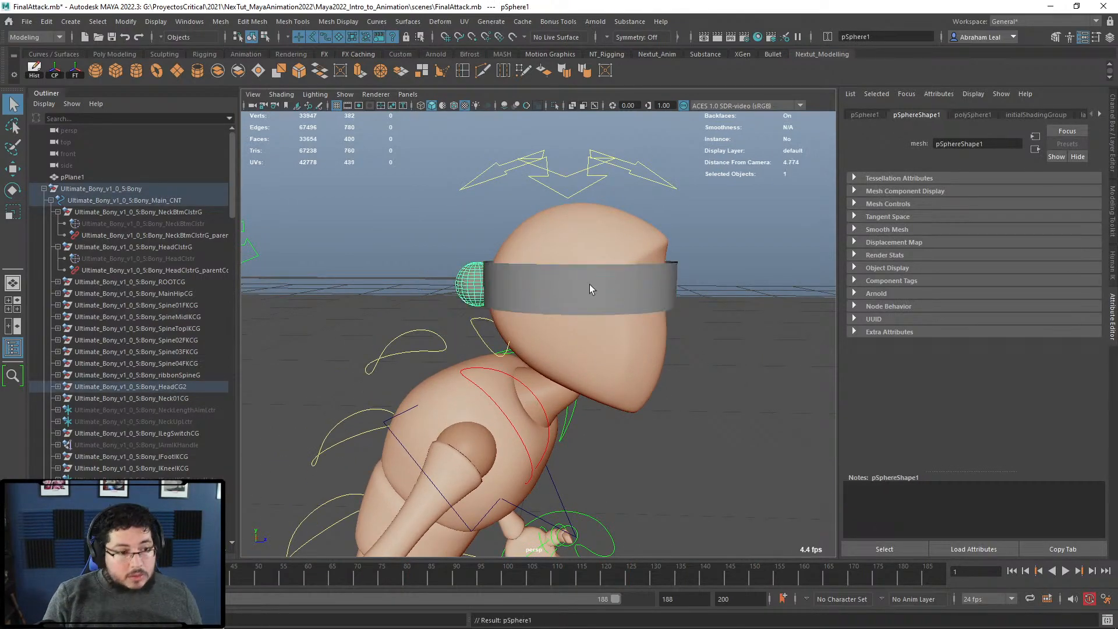
click(606, 170)
key(e)
mouse_move(568, 323)
mouse_down()
mouse_move(593, 331)
mouse_move(573, 319)
mouse_up()
key(ctrl+z)
Step: Select the headband together with both tail planes
click(490, 230)
alt+drag(493, 232, 534, 257)
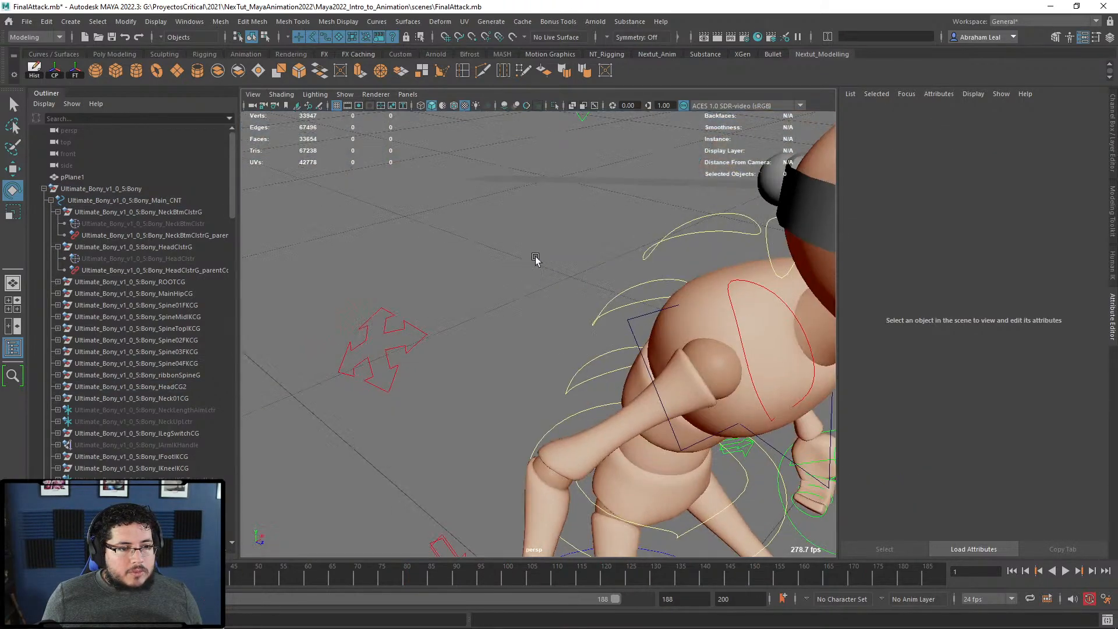
scroll(584, 239, down, 7)
alt+middle_drag(584, 239, 488, 186)
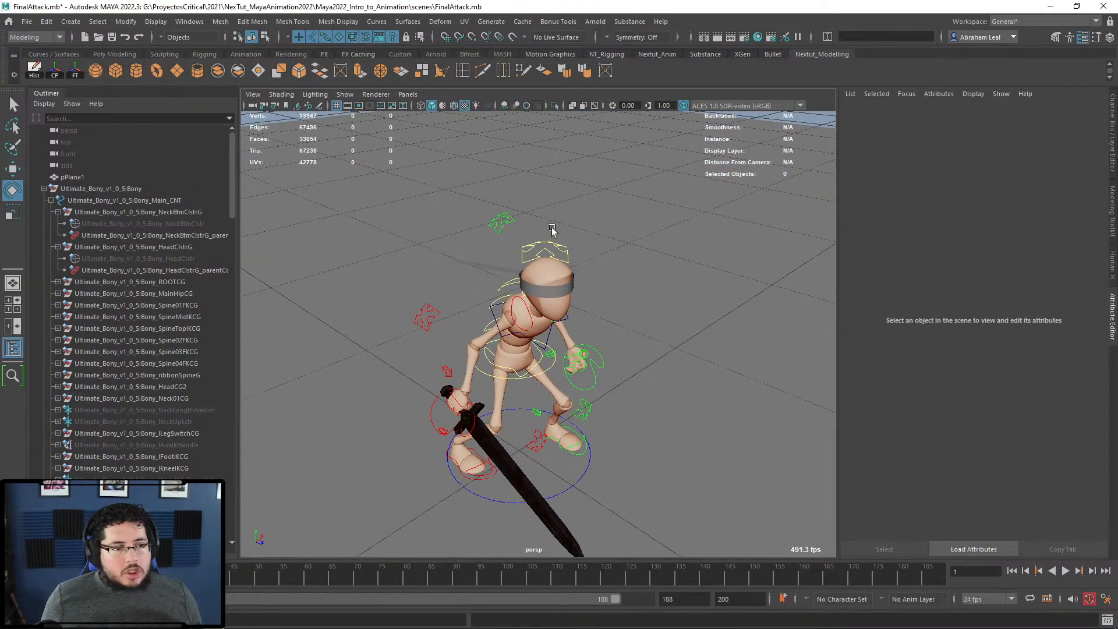
scroll(552, 230, up, 3)
alt+middle_drag(562, 275, 584, 309)
alt+drag(584, 308, 602, 330)
key(q)
click(527, 312)
scroll(500, 300, up, 4)
shift+click(409, 247)
alt+drag(410, 247, 440, 253)
alt+middle_drag(441, 253, 531, 267)
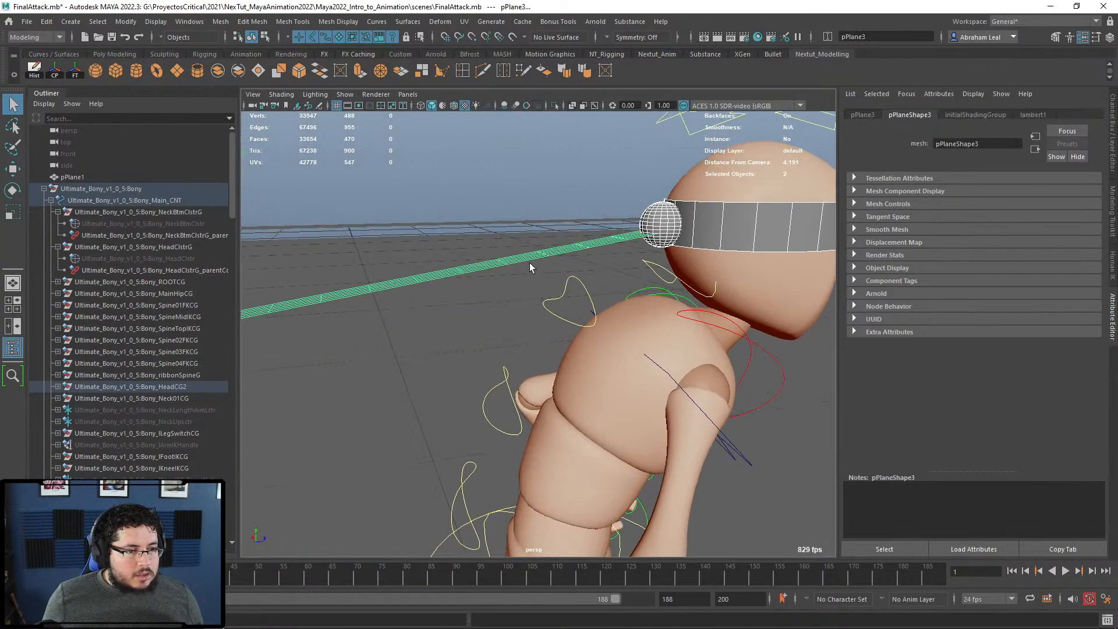
shift+click(509, 219)
Step: Assign a new Lambert material coloured red to the headband and tails
right_click(509, 219)
mouse_move(531, 542)
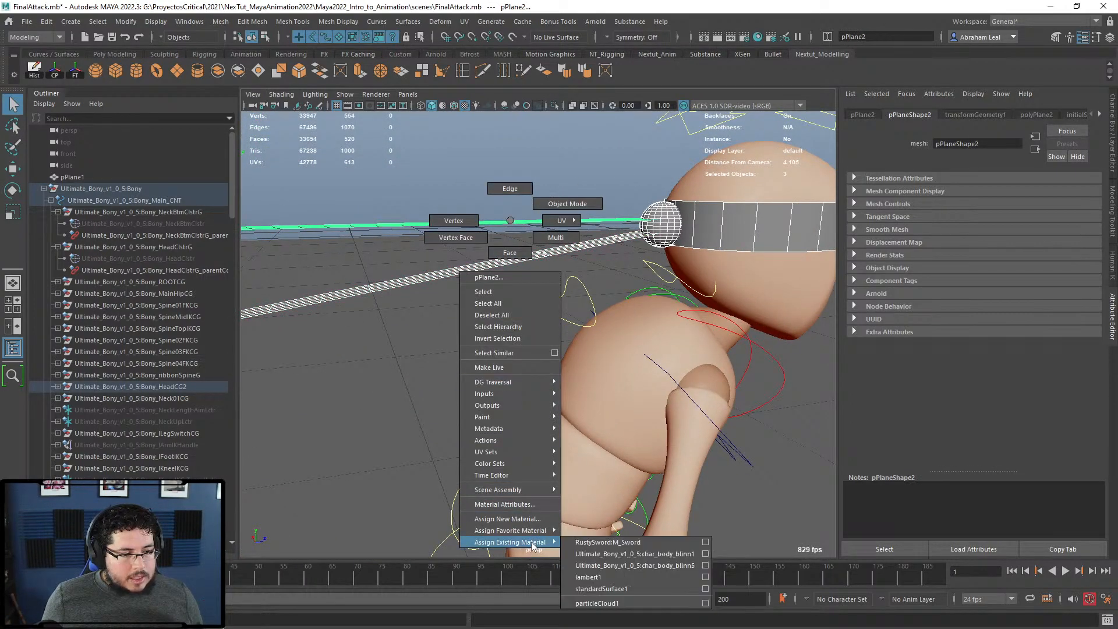
click(507, 519)
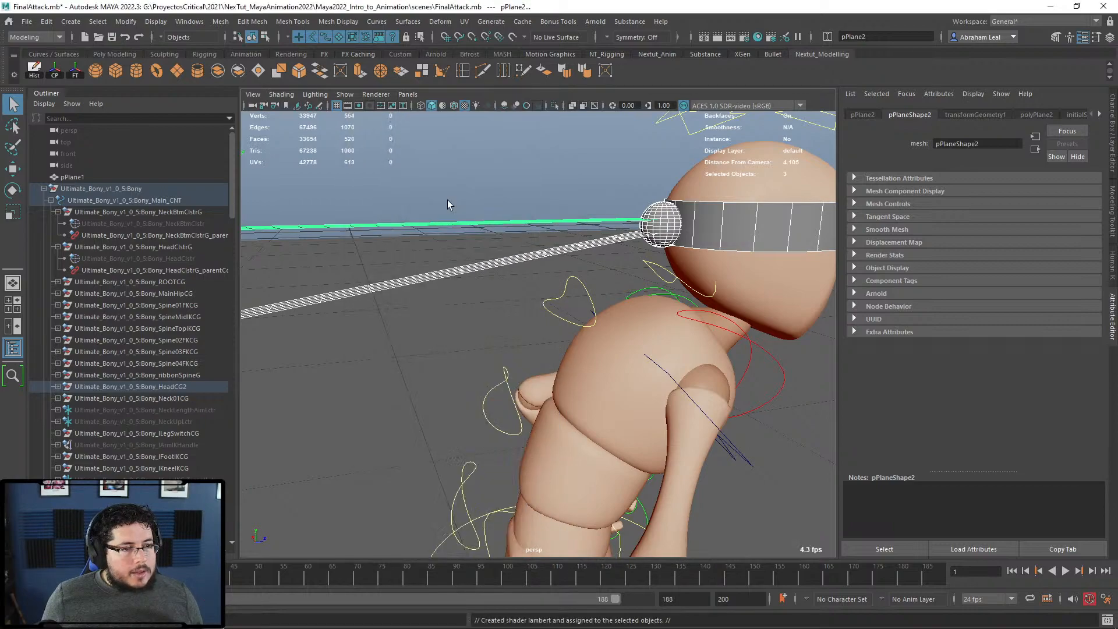
click(444, 201)
click(963, 244)
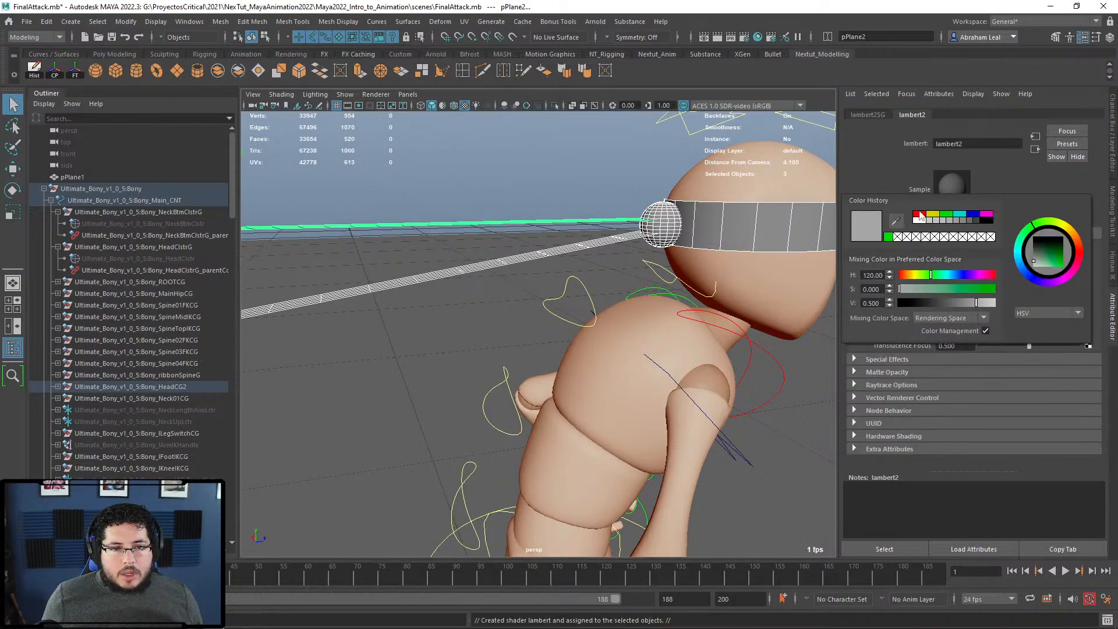
click(920, 213)
click(551, 142)
alt+drag(551, 142, 679, 335)
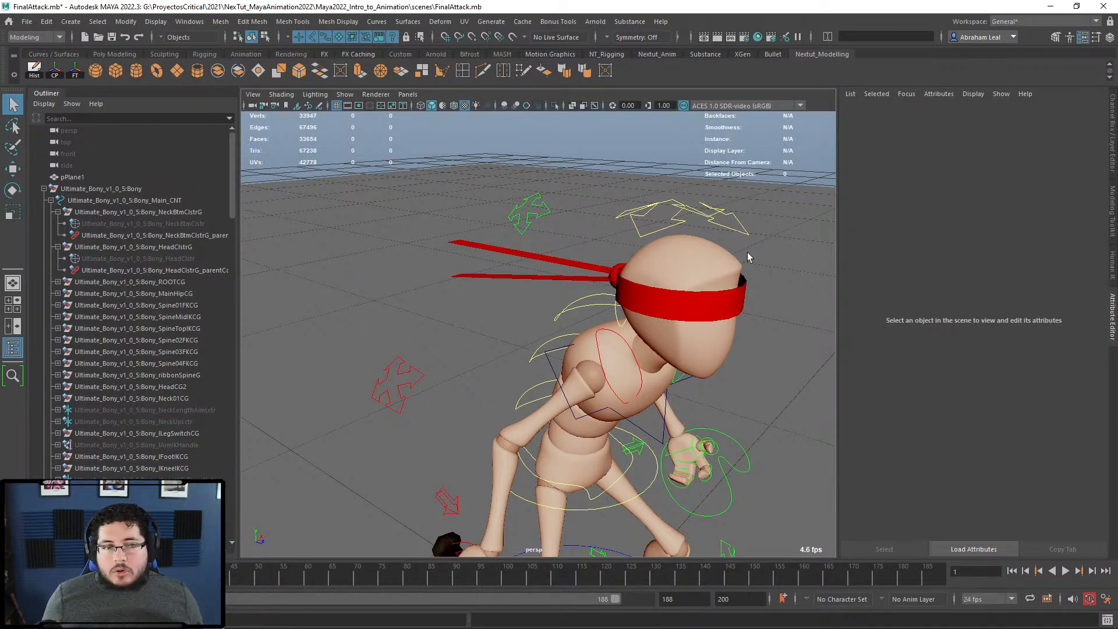
Step: Uncheck NURBS Curves in the viewport Show menu, then orbit around the character to inspect
alt+middle_drag(746, 253, 683, 236)
scroll(683, 236, down, 5)
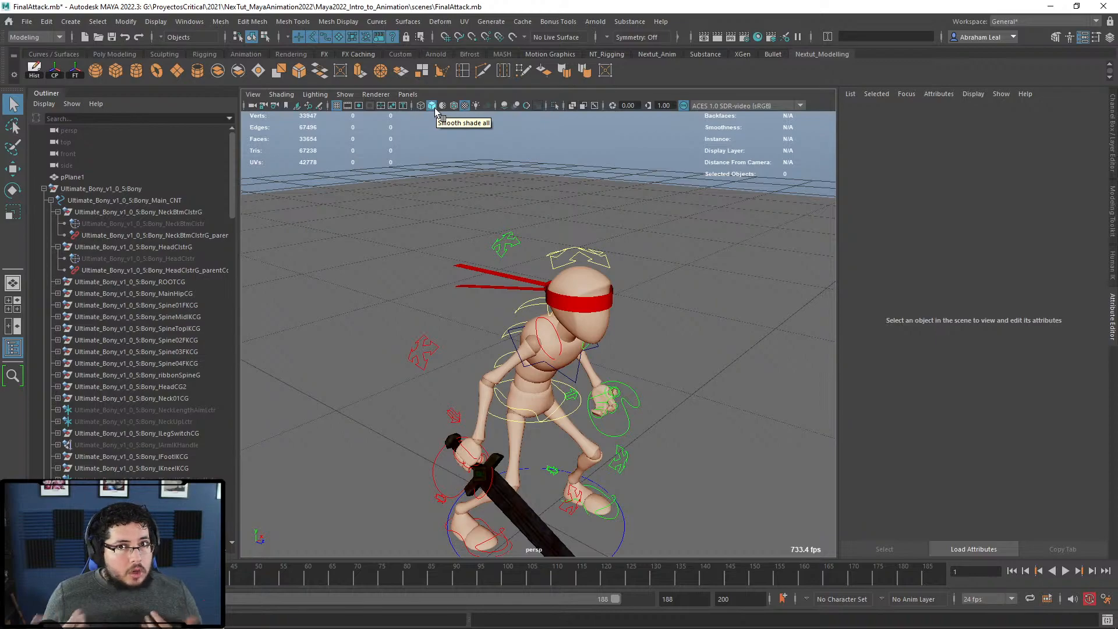
click(345, 94)
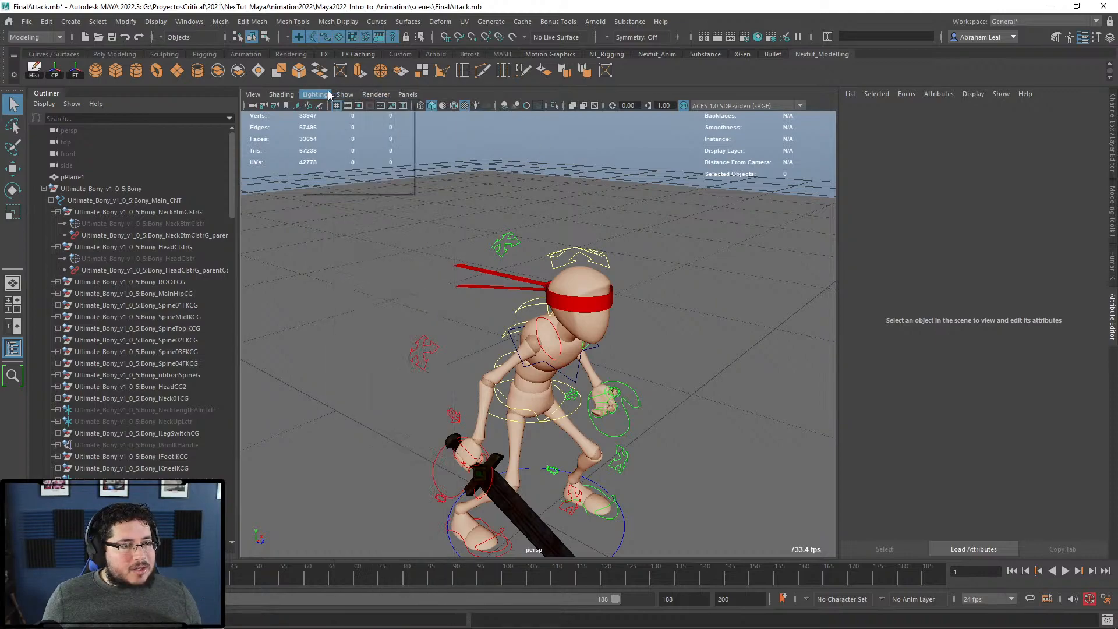
click(378, 167)
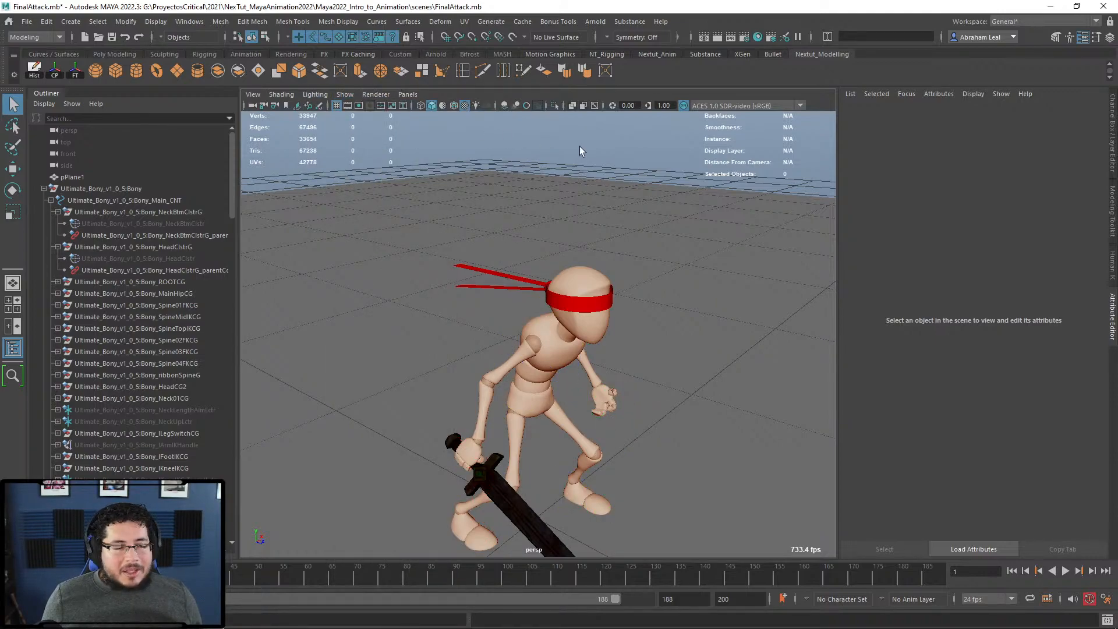
scroll(556, 249, up, 2)
alt+drag(556, 249, 658, 282)
scroll(634, 285, up, 5)
scroll(582, 273, down, 4)
alt+drag(536, 266, 547, 291)
mouse_move(547, 291)
alt+right_down()
mouse_move(487, 277)
mouse_move(560, 300)
alt+right_up()
mouse_move(560, 300)
alt+middle_down()
mouse_move(568, 311)
mouse_move(549, 318)
alt+middle_up()
alt+right_drag(549, 318, 579, 324)
Step: Open the Bifrost Graph Editor, create a new graph and delete its default input node
click(203, 21)
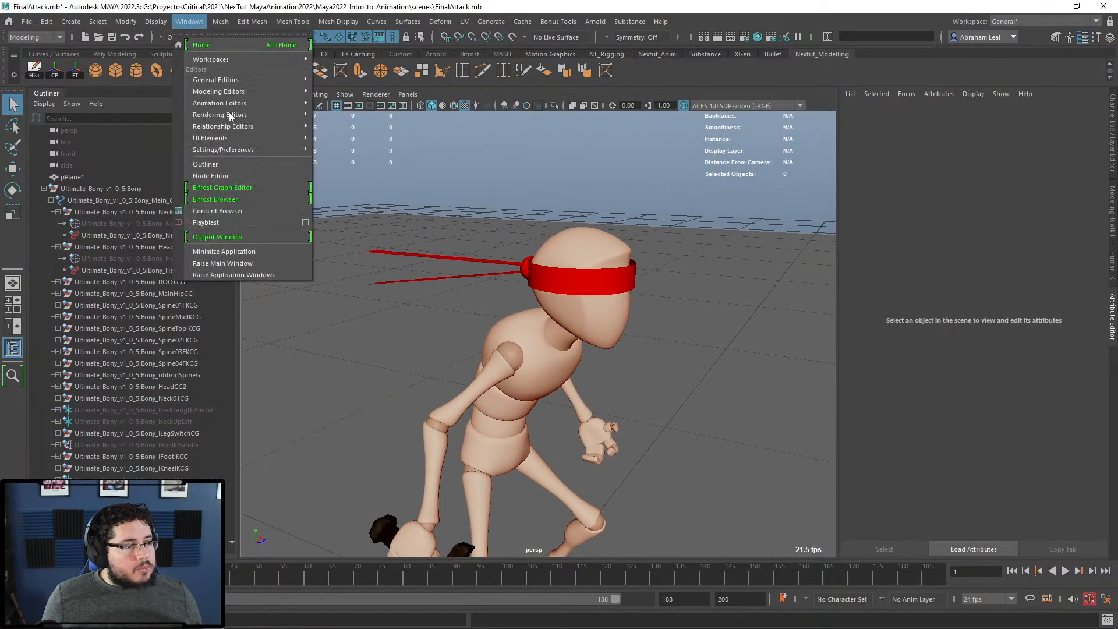
click(233, 191)
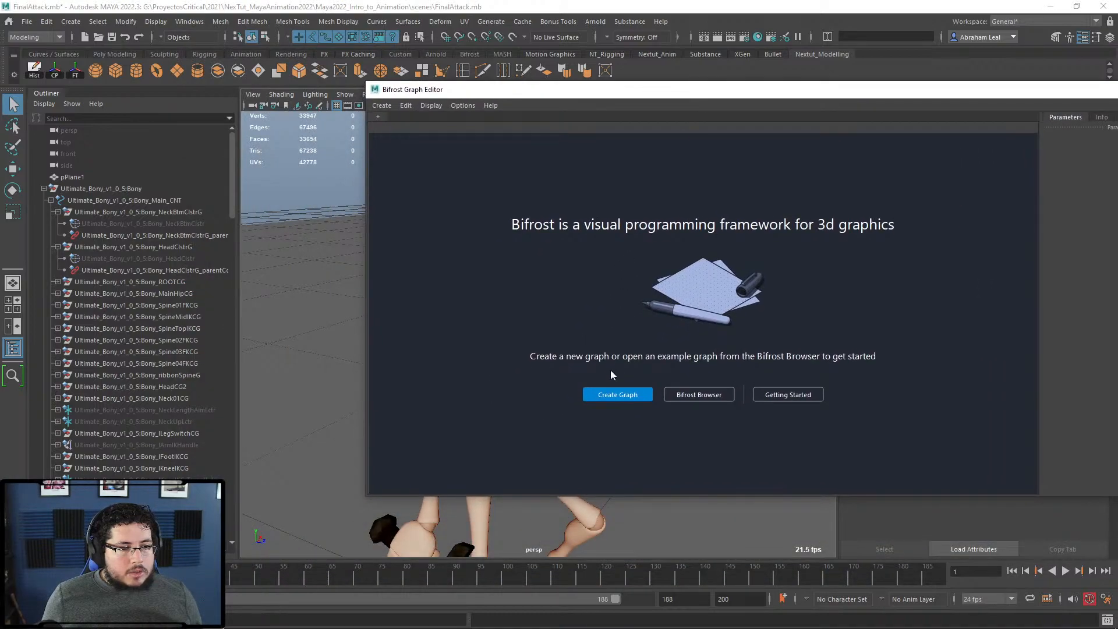
click(617, 393)
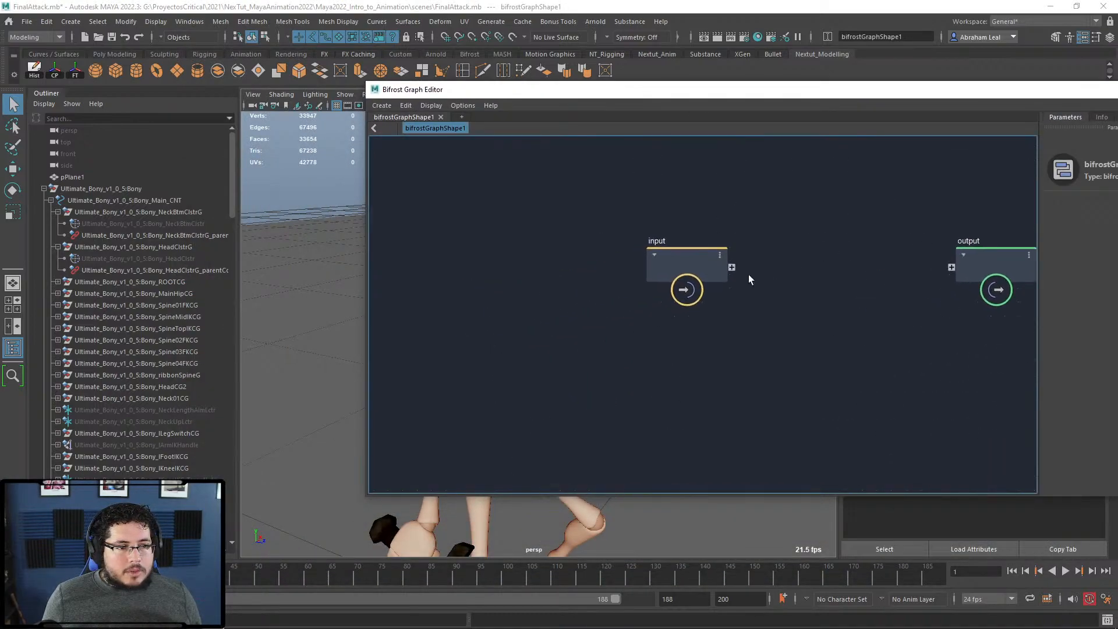
click(665, 258)
drag(665, 258, 667, 216)
key(Delete)
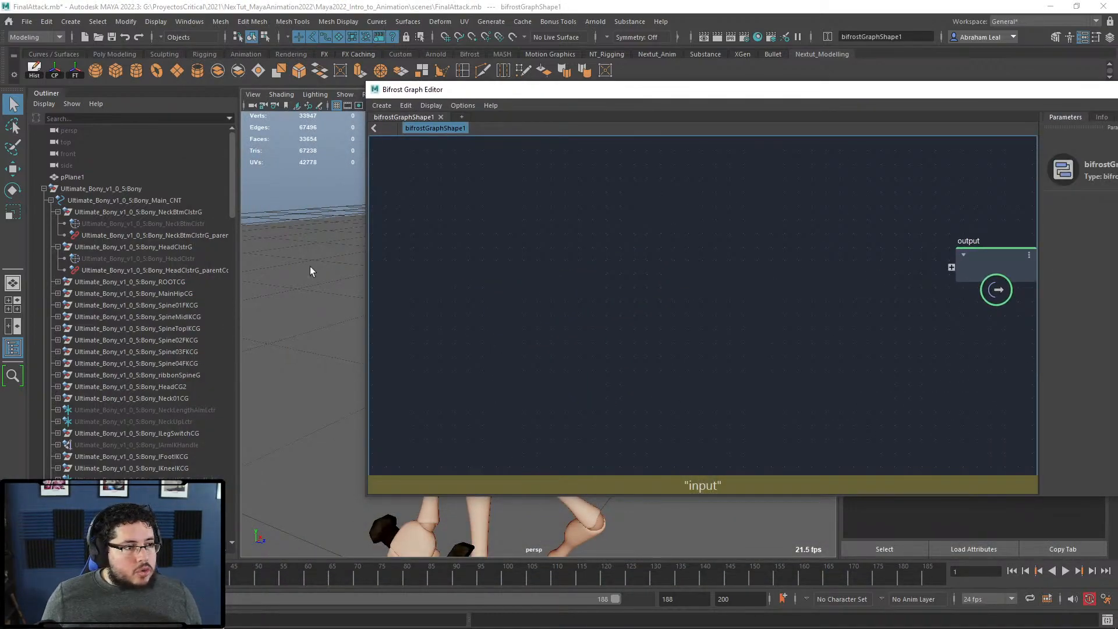
Step: Drag pPlane2 and pPlane3 from the Outliner into the graph as an Input_by_Path node
click(44, 189)
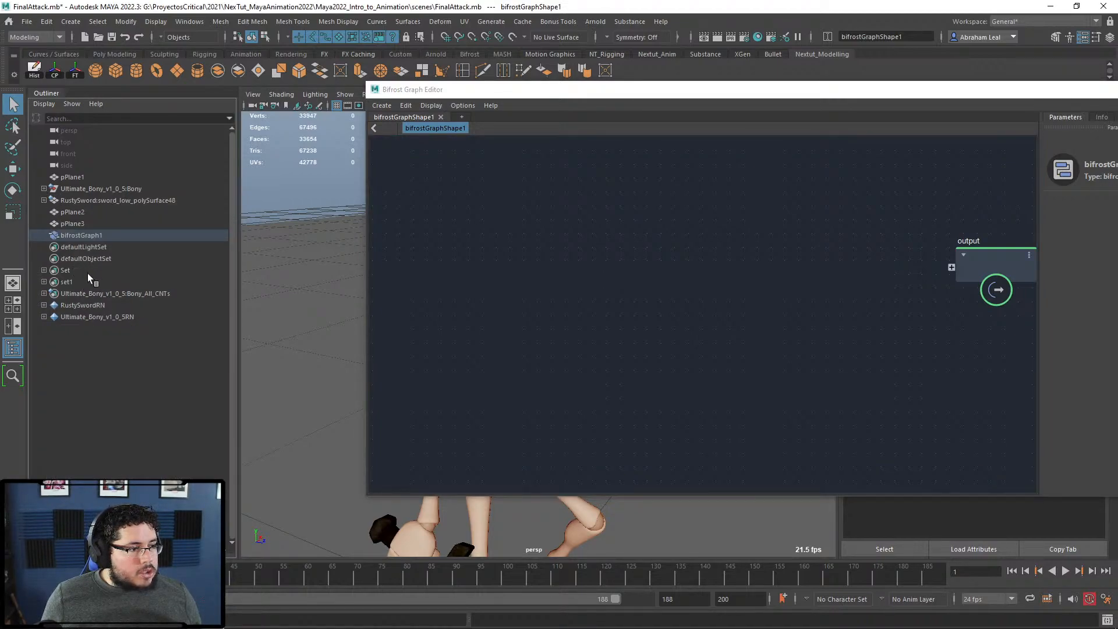
click(81, 224)
shift+click(79, 214)
drag(418, 291, 438, 261)
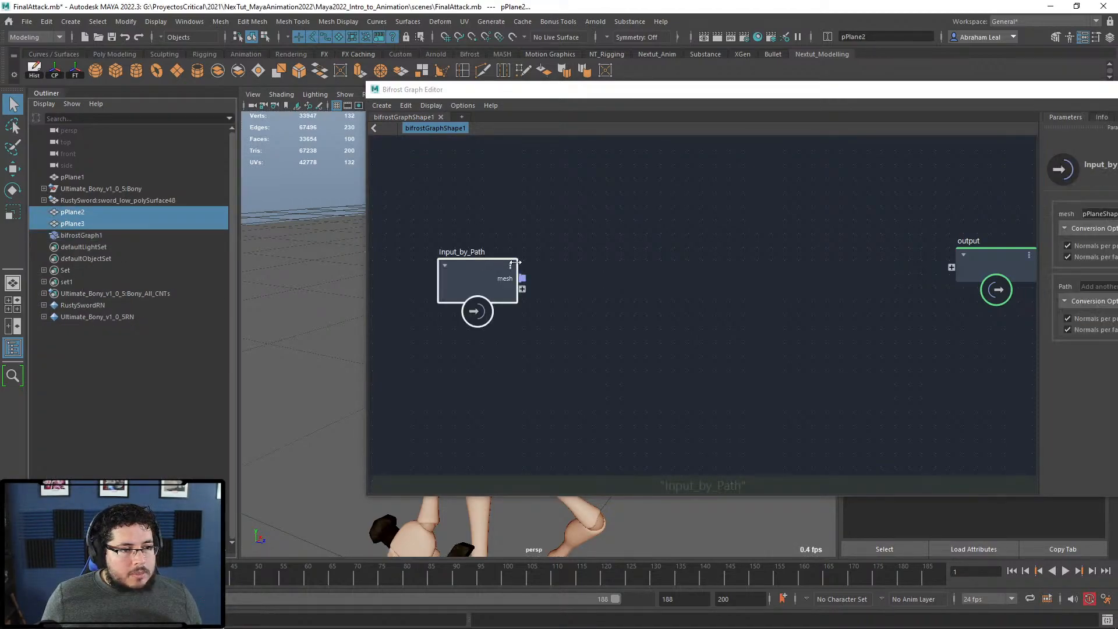
drag(497, 228, 499, 215)
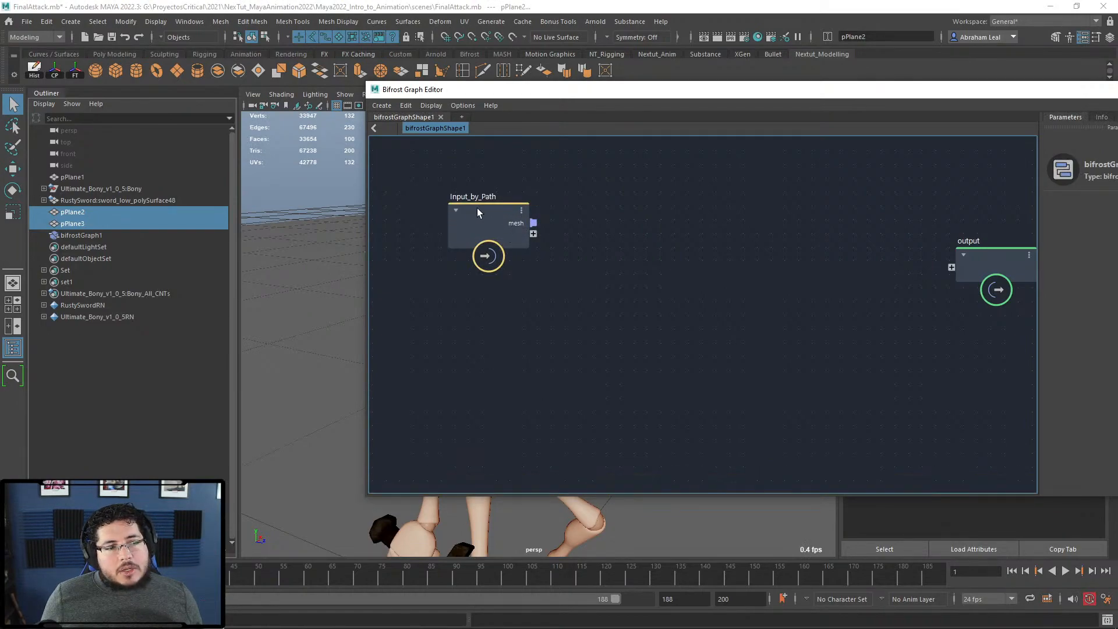
click(455, 212)
click(455, 212)
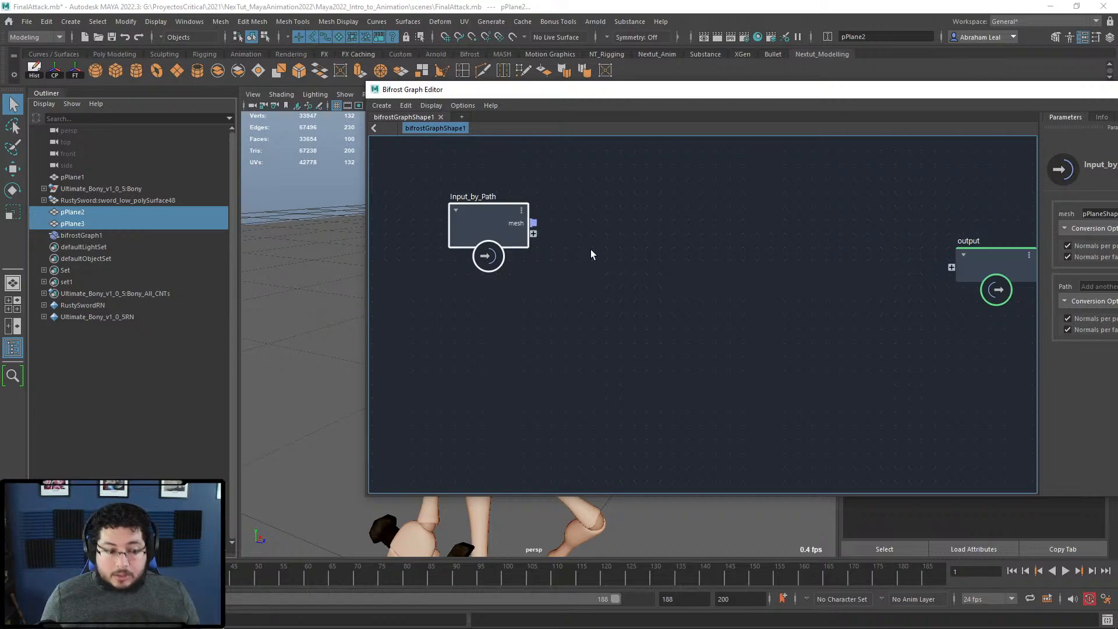
Step: Add a basic_mpm_cloth_graph node from Simulation > MPM and Explode it
key(Tab)
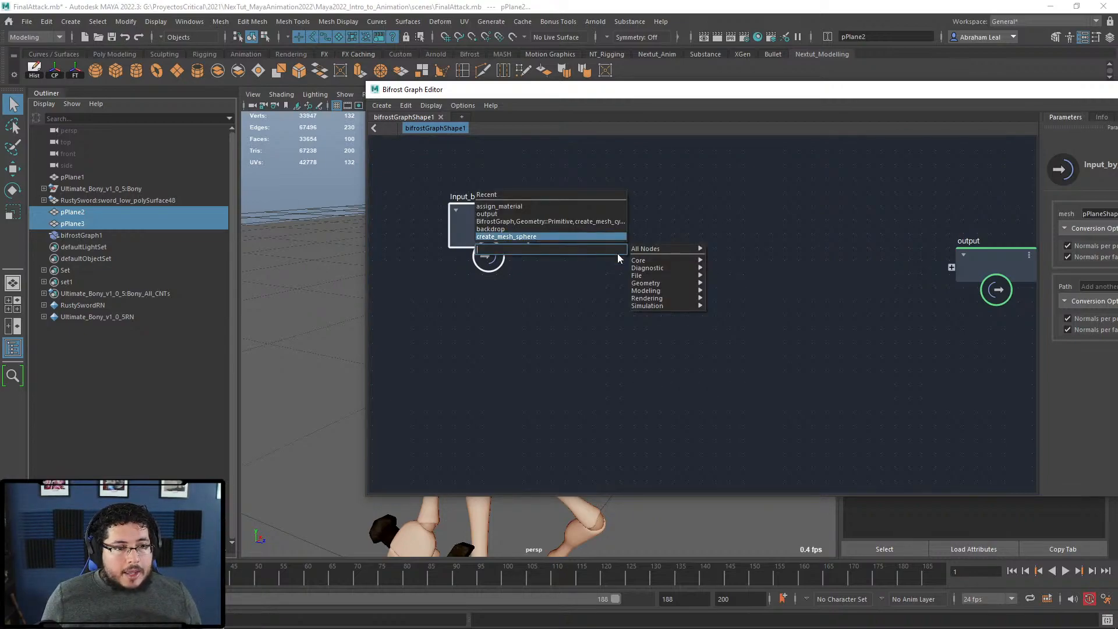
mouse_move(663, 275)
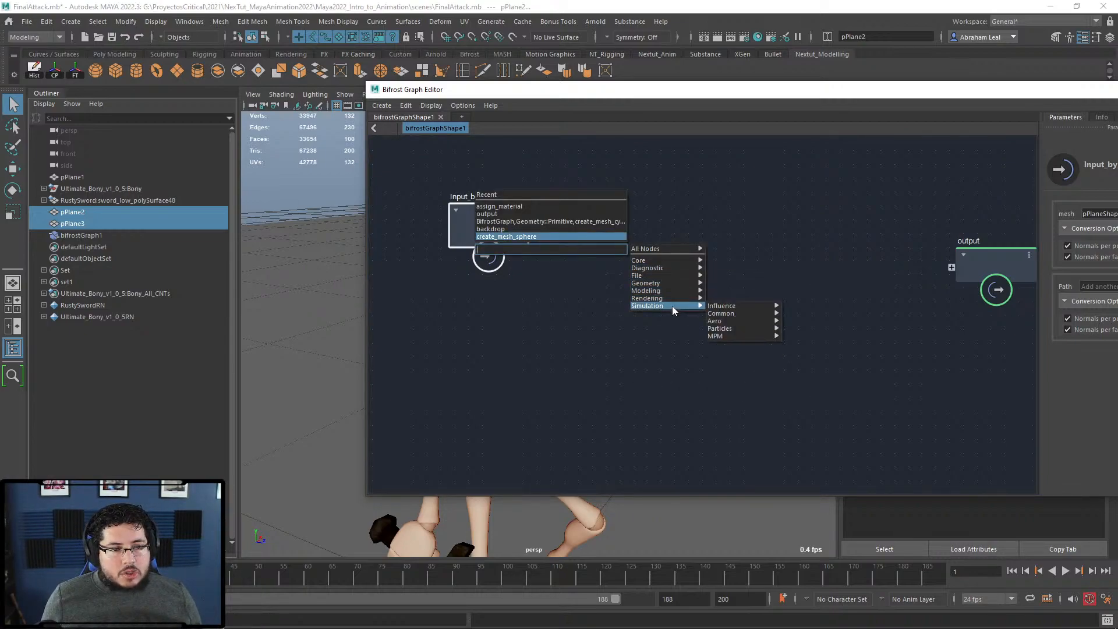
mouse_move(678, 306)
mouse_move(725, 335)
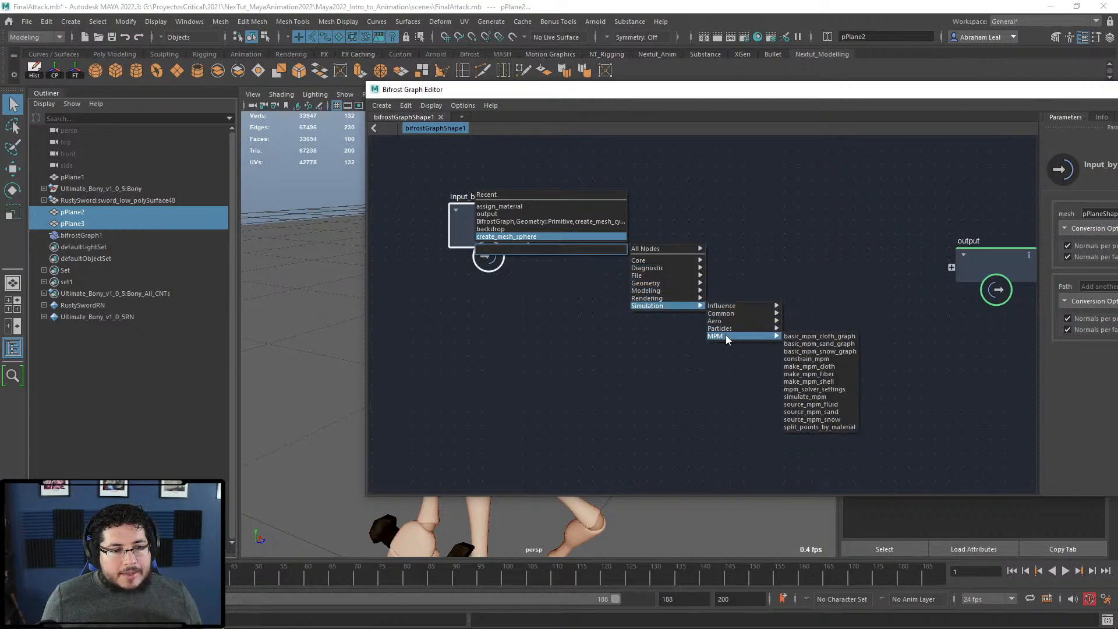
click(801, 337)
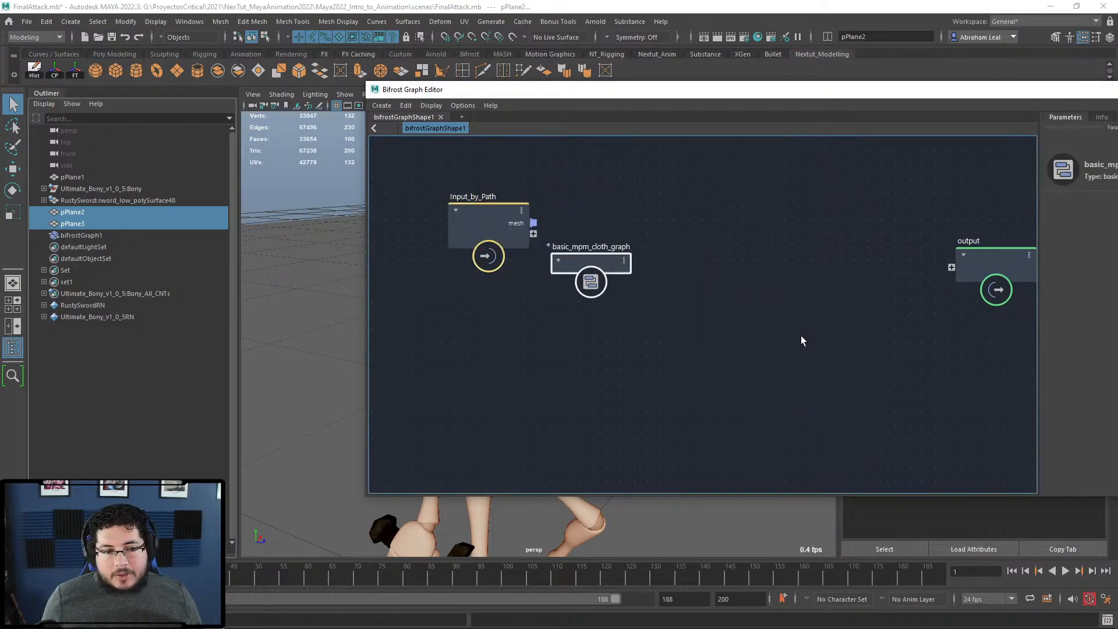
drag(587, 257, 696, 285)
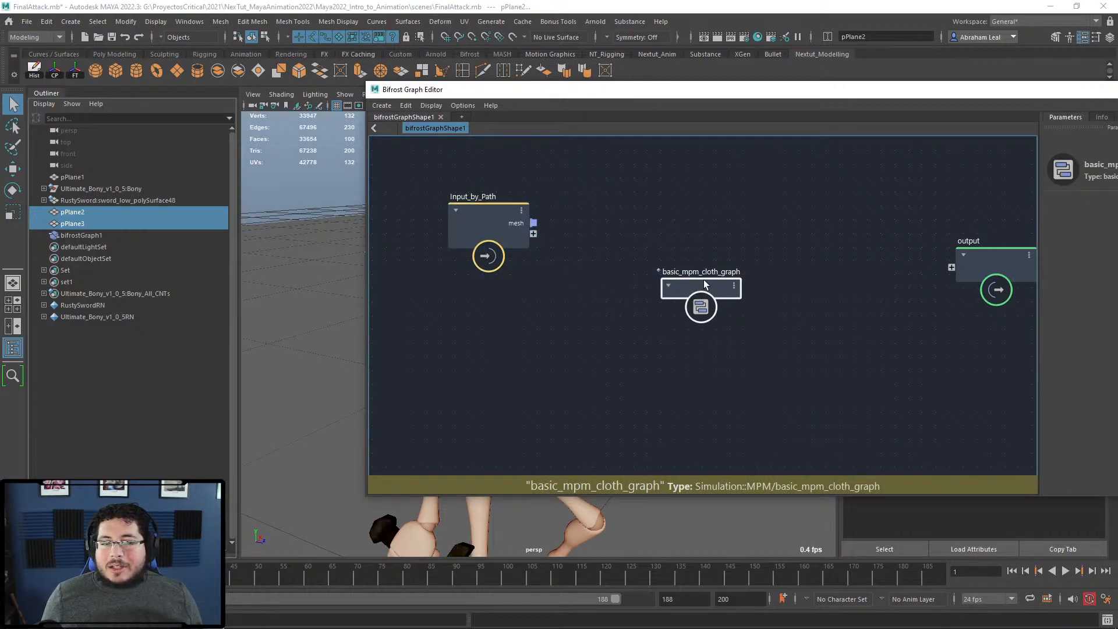
right_click(703, 287)
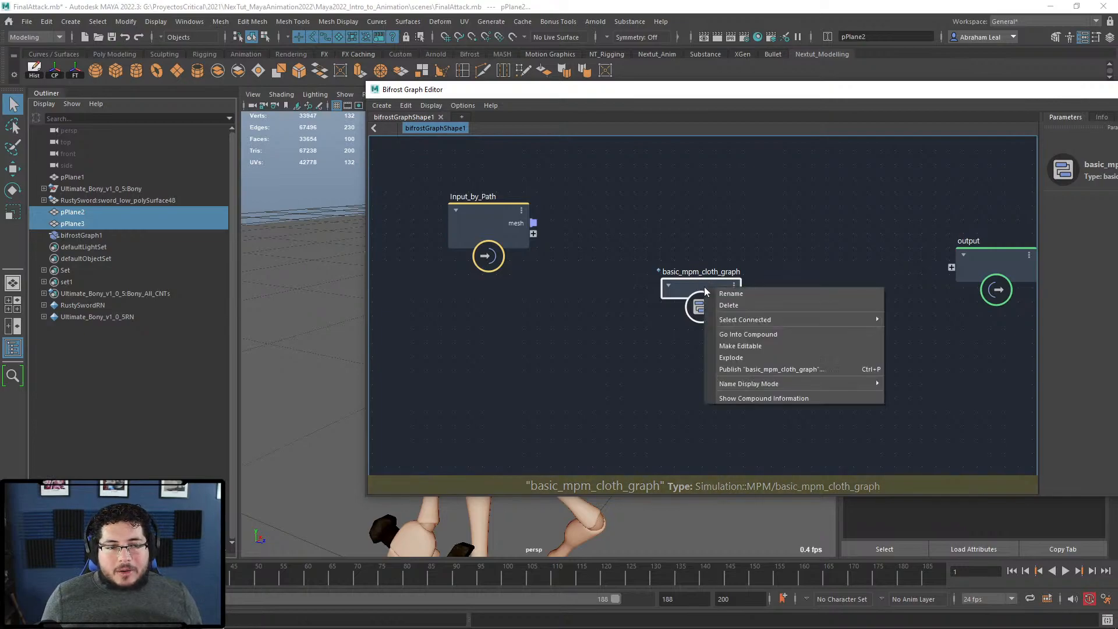
click(735, 356)
Step: Spread out the exploded nodes, Input_by_Path and the output node so none overlap
scroll(656, 291, down, 2)
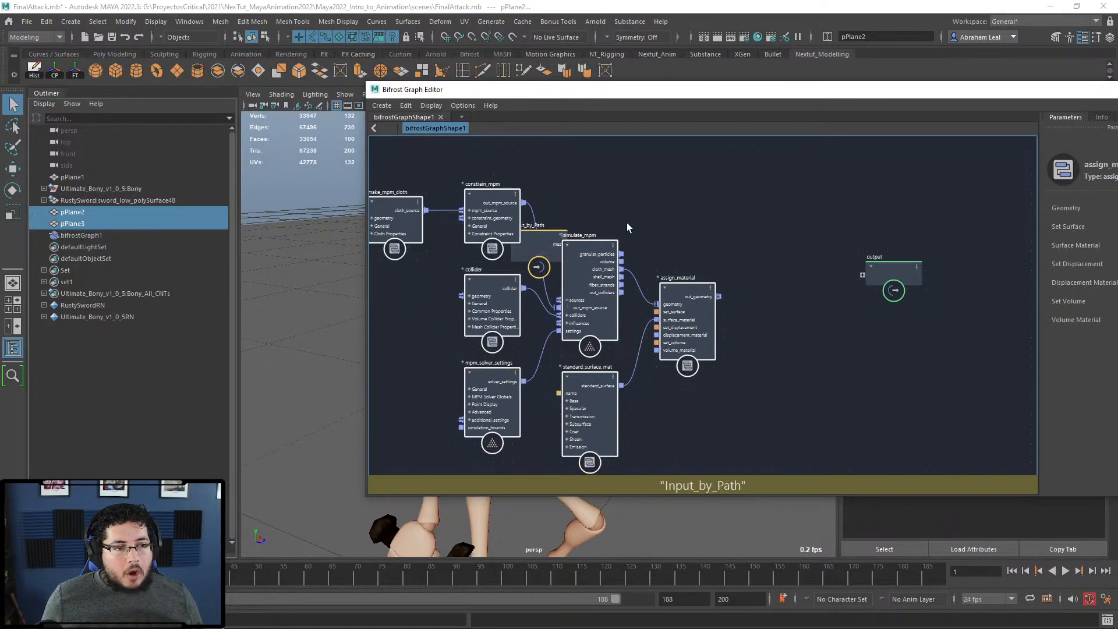
alt+middle_drag(629, 227, 788, 256)
drag(740, 284, 890, 214)
alt+middle_drag(881, 218, 817, 236)
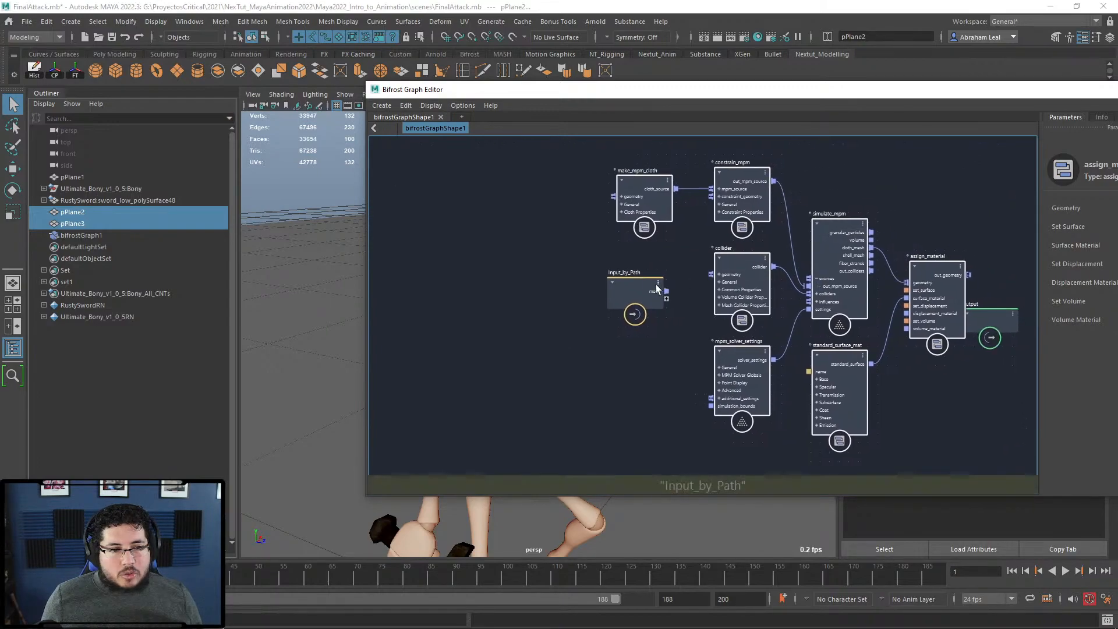
drag(648, 286, 506, 276)
alt+middle_drag(673, 287, 583, 308)
drag(916, 342, 988, 315)
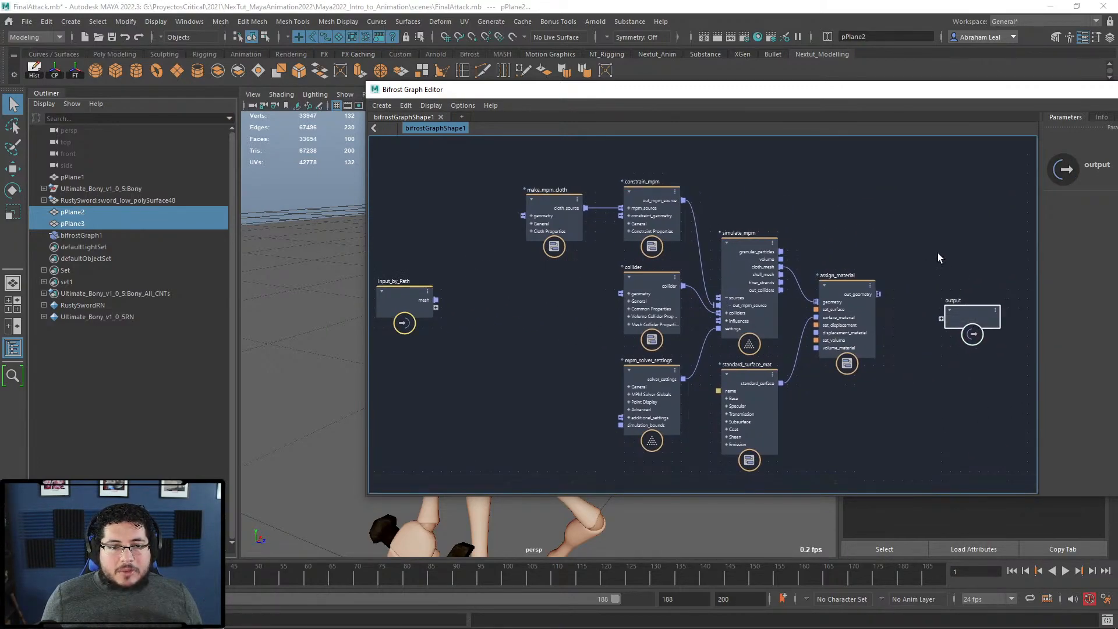
click(938, 253)
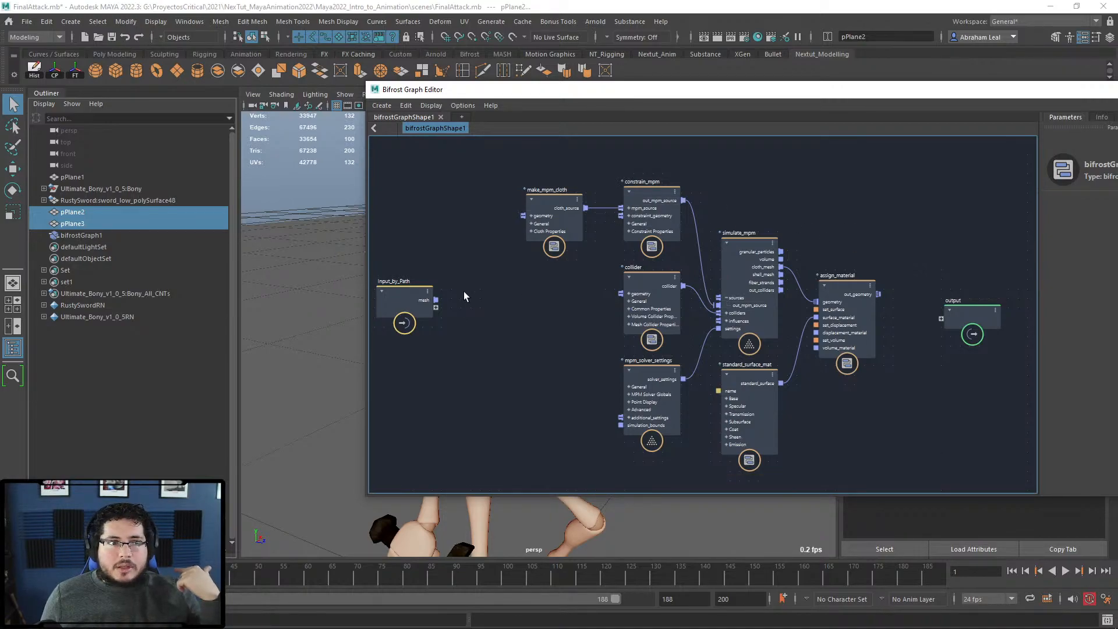
Step: Wire Input_by_Path's mesh into make_mpm_cloth's geometry input and align the two nodes
middle_drag(463, 291, 511, 312)
drag(449, 314, 463, 259)
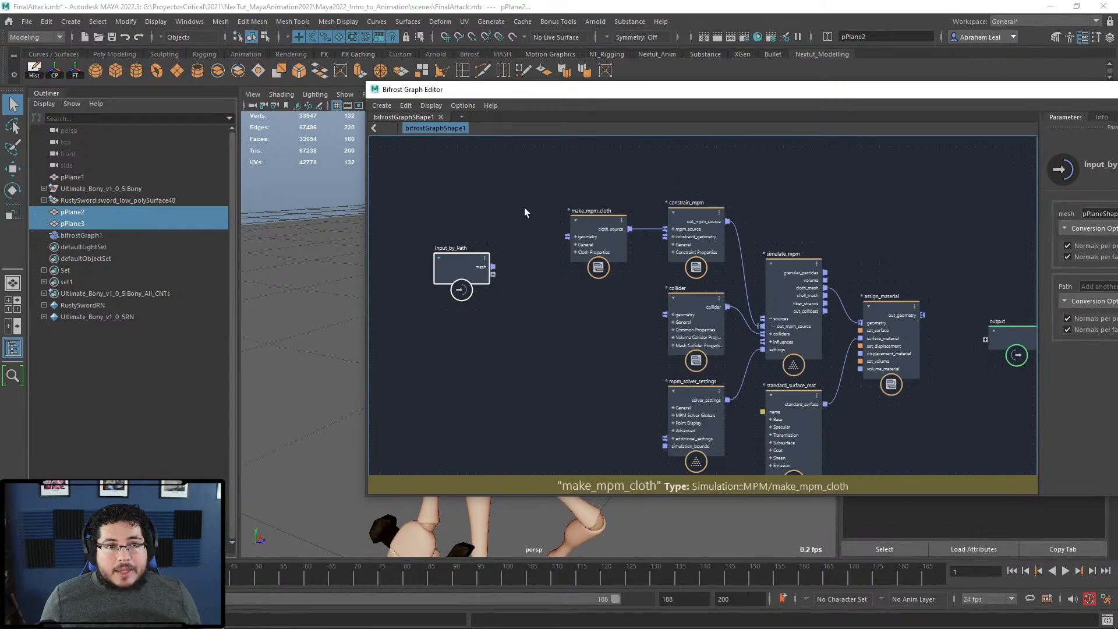
scroll(593, 300, up, 2)
middle_drag(592, 276, 611, 317)
drag(616, 251, 594, 316)
click(432, 273)
drag(432, 274, 555, 314)
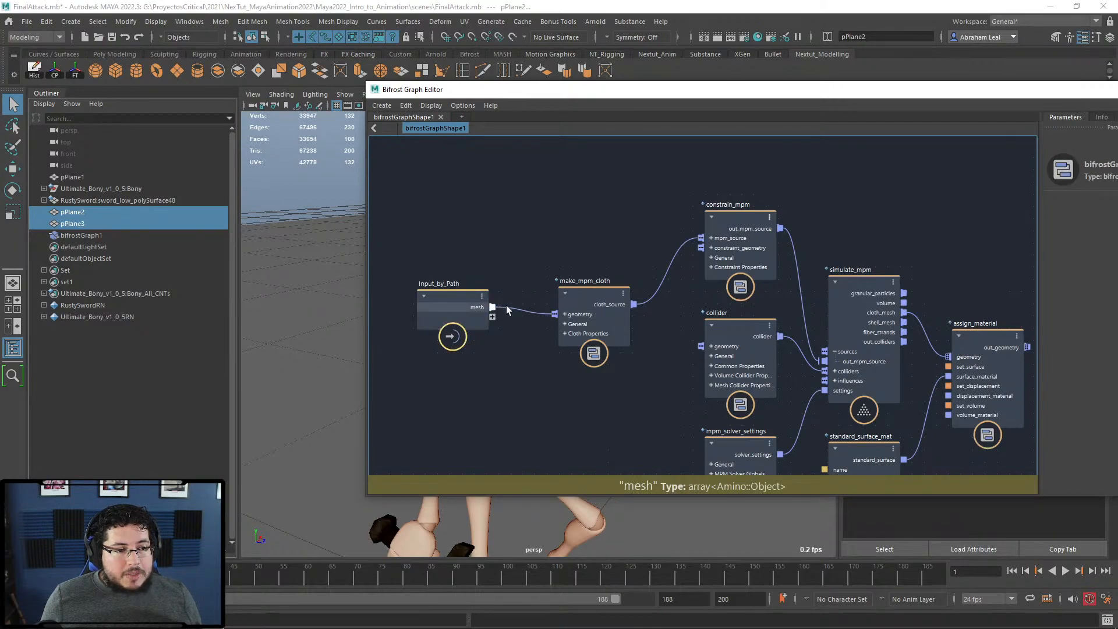
mouse_move(451, 296)
mouse_down()
mouse_move(462, 230)
mouse_move(448, 312)
mouse_up()
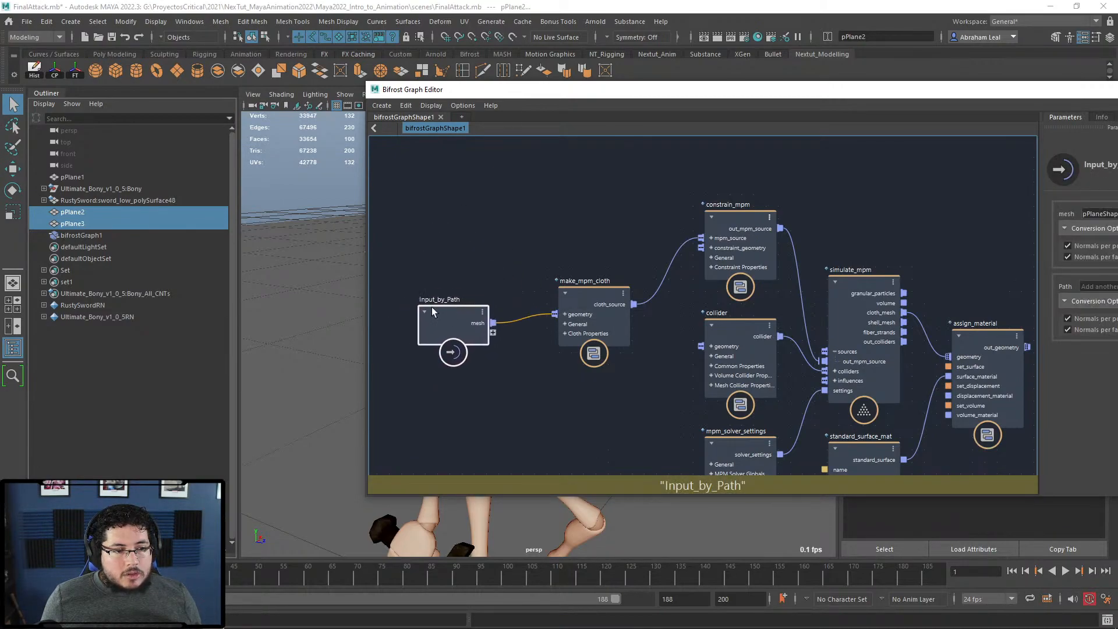
Step: Bring pSphere1 into the graph as constrain_mpm's constraint geometry via a pSphereShape1 node
drag(563, 92, 732, 121)
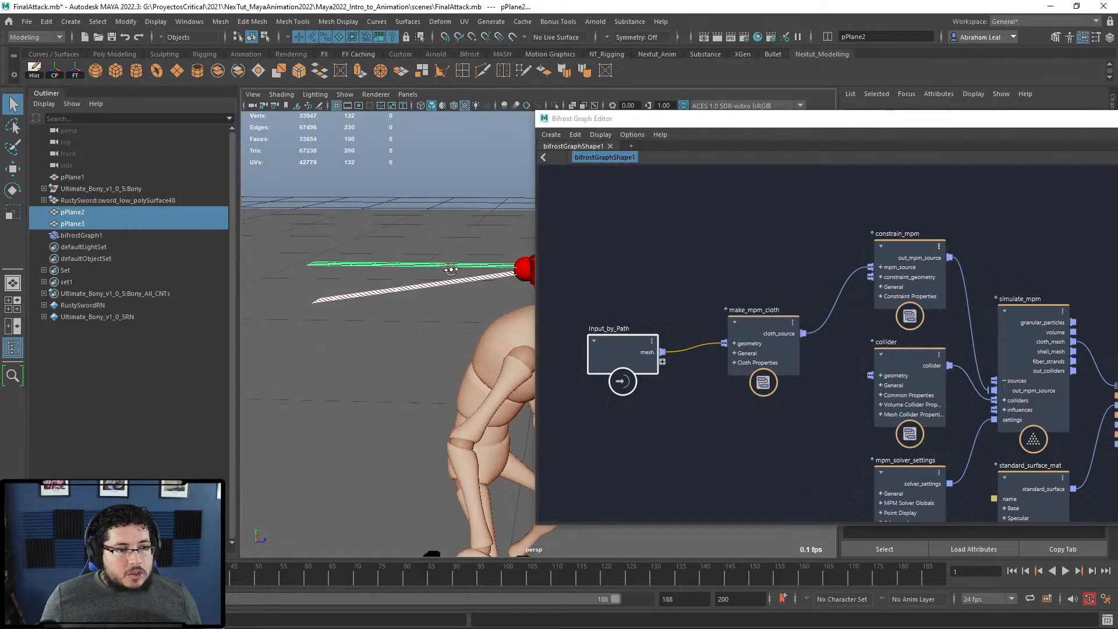
alt+middle_drag(652, 349, 641, 319)
scroll(641, 320, up, 1)
alt+middle_drag(898, 209, 798, 285)
drag(818, 273, 843, 240)
alt+middle_drag(653, 247, 616, 225)
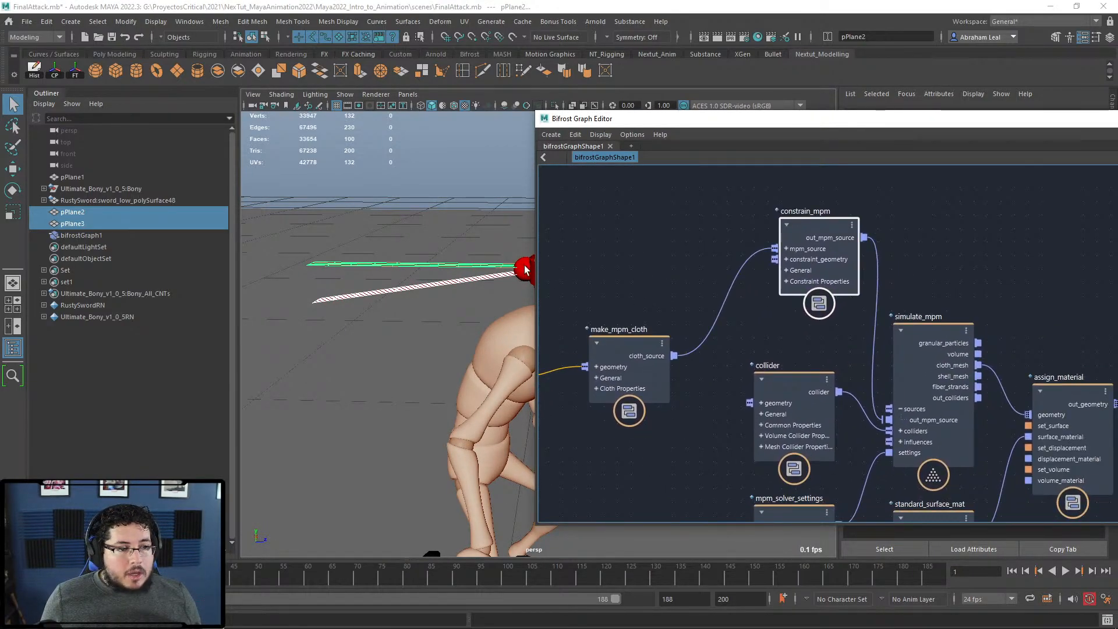
click(524, 265)
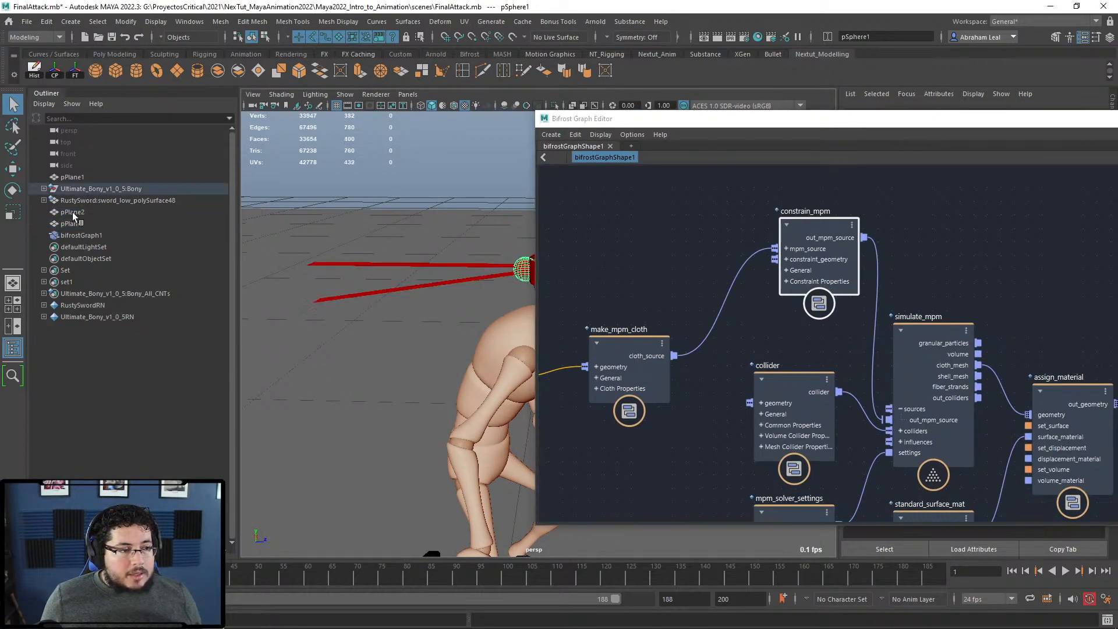
click(44, 189)
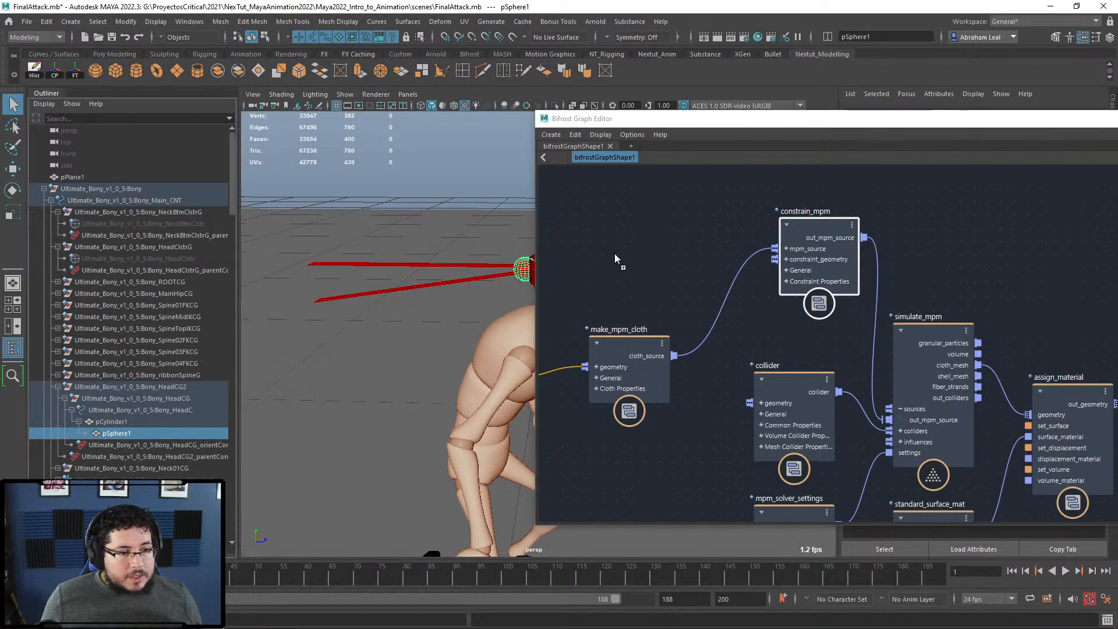
drag(658, 258, 780, 263)
drag(630, 237, 656, 223)
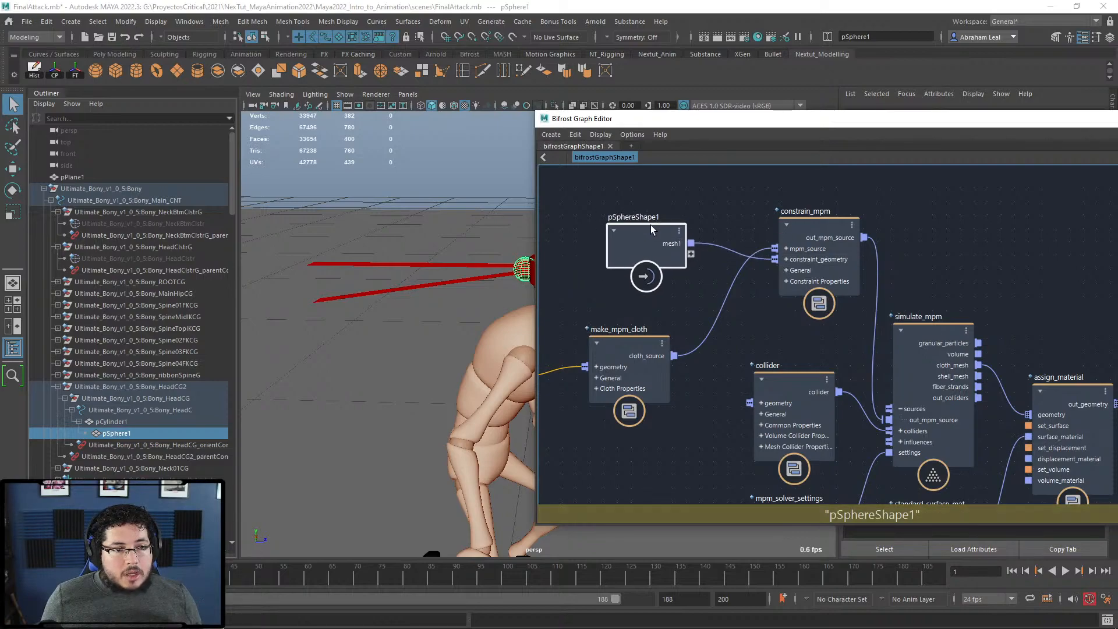
alt+middle_drag(502, 267, 428, 253)
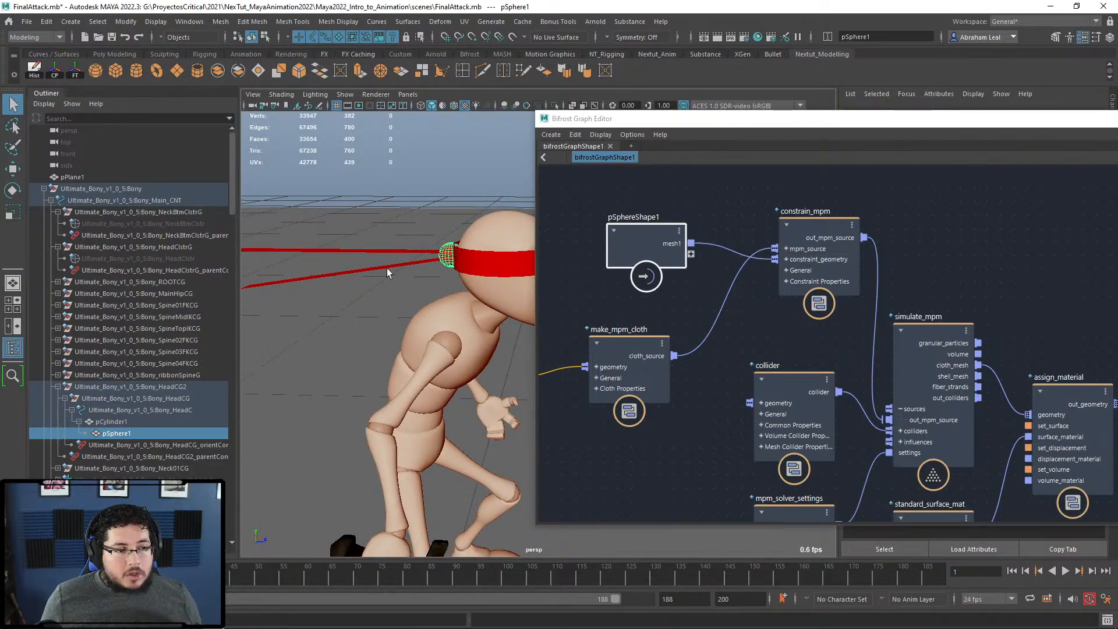
Step: Reposition the collider node that feeds simulate_mpm's colliders
middle_drag(714, 342, 731, 295)
mouse_move(736, 323)
mouse_down()
mouse_move(747, 303)
mouse_move(743, 319)
mouse_up()
middle_drag(695, 351, 739, 298)
scroll(734, 297, down, 1)
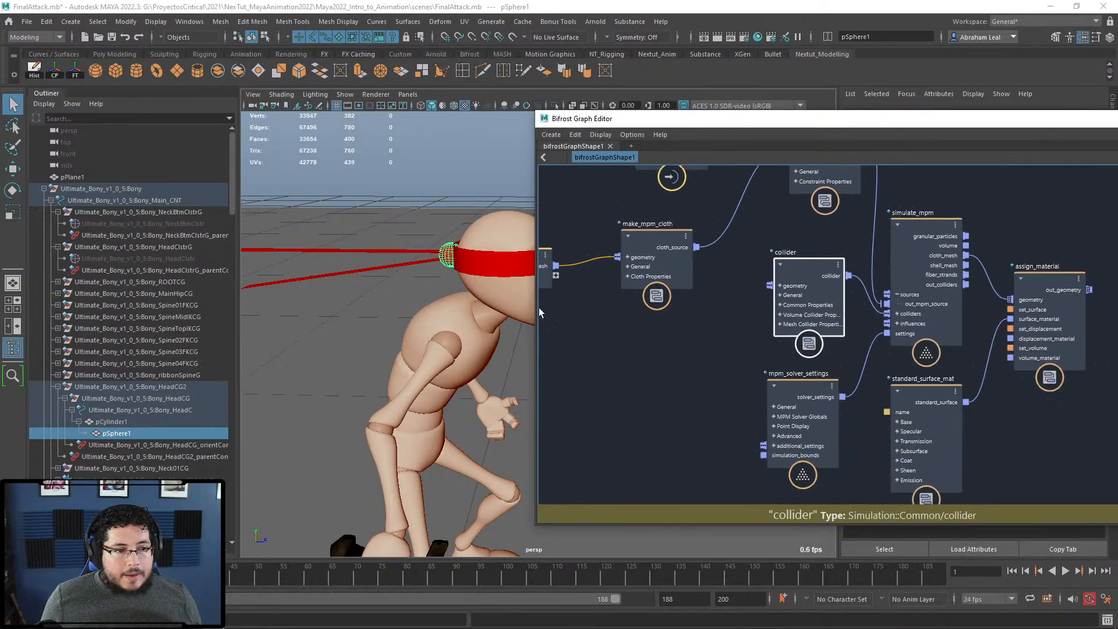
middle_drag(543, 309, 533, 320)
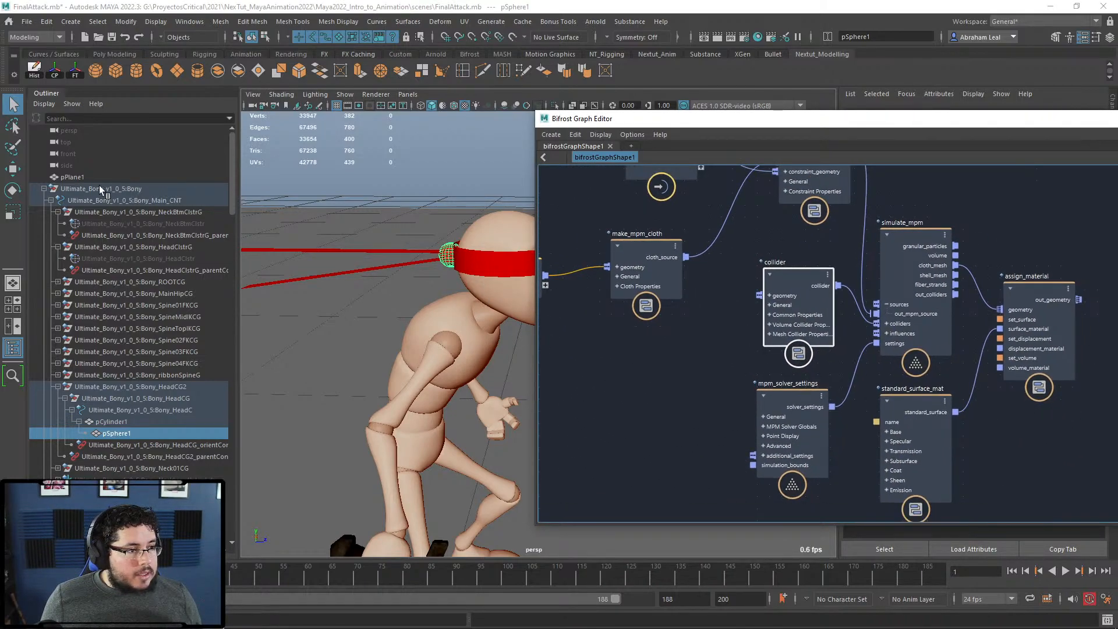
scroll(100, 410, down, 10)
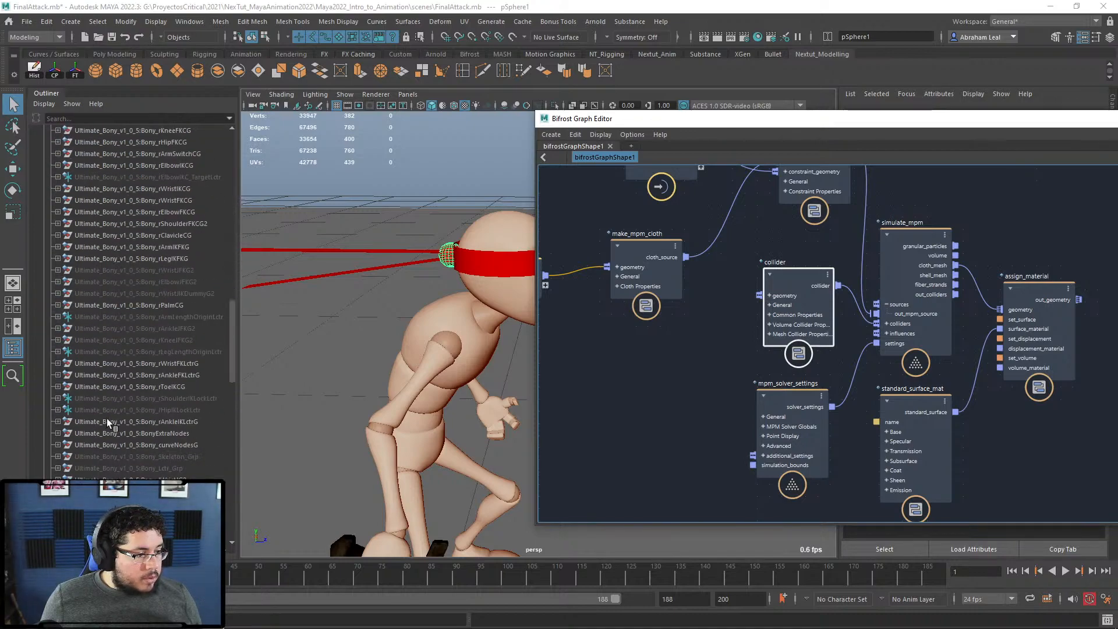
scroll(154, 248, up, 3)
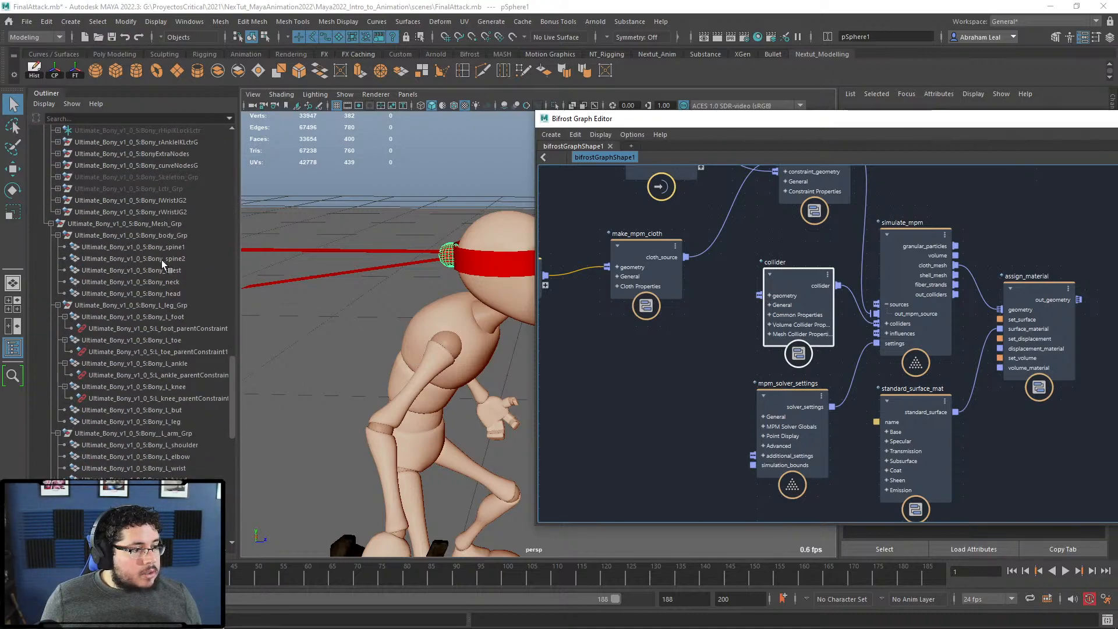
scroll(160, 268, up, 3)
Step: Select Bony's head, neck, chest, spine, left leg, left arm and pelvis meshes in the Outliner
click(476, 233)
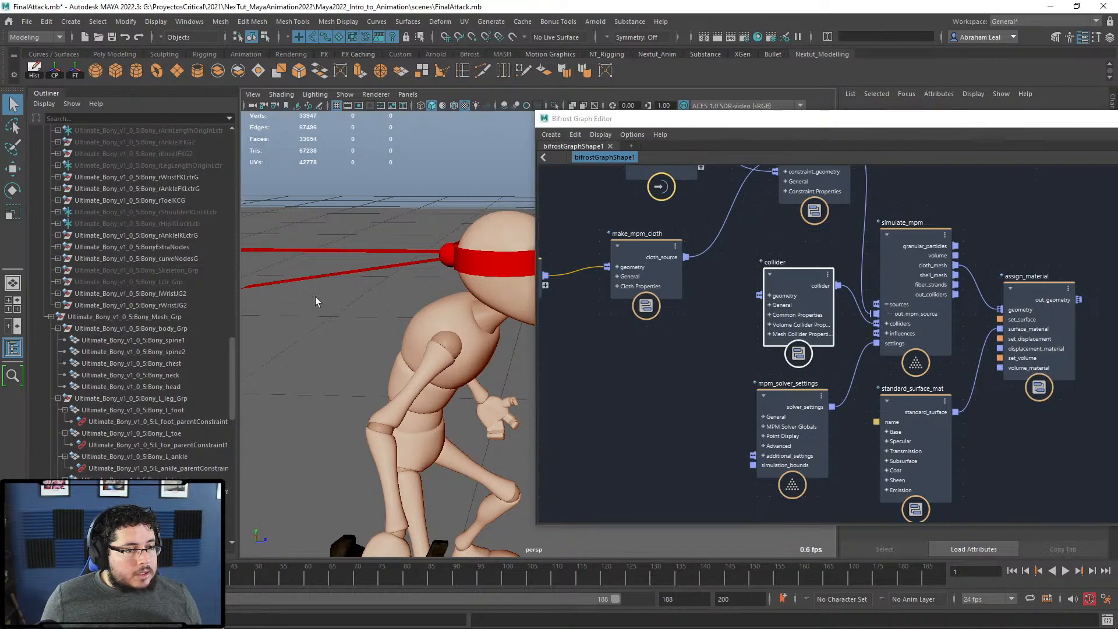
click(163, 343)
click(170, 386)
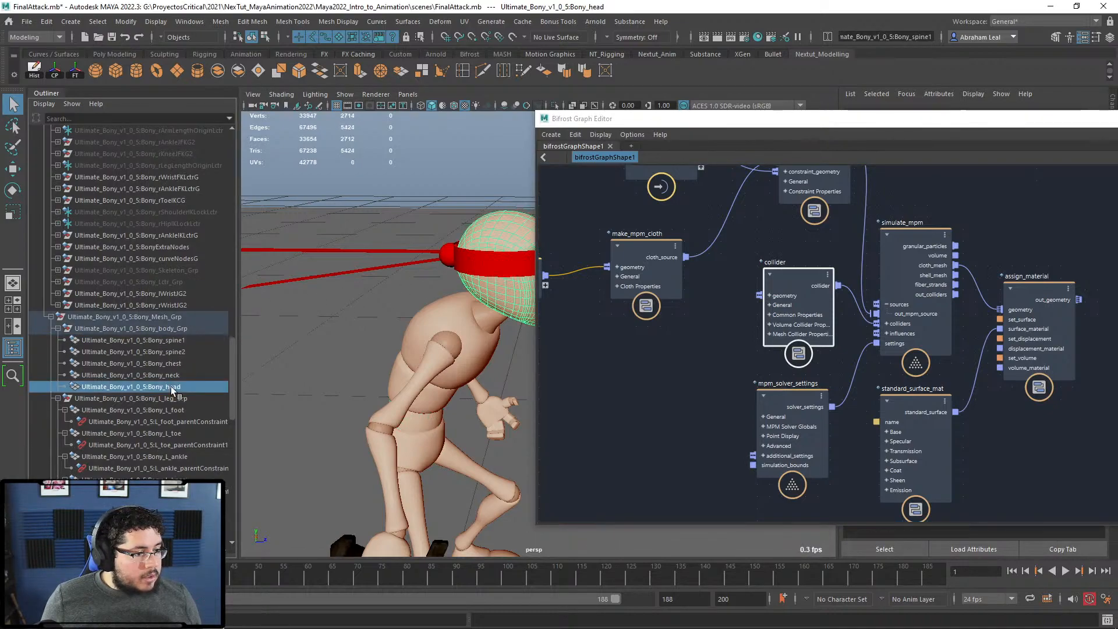
ctrl+click(166, 374)
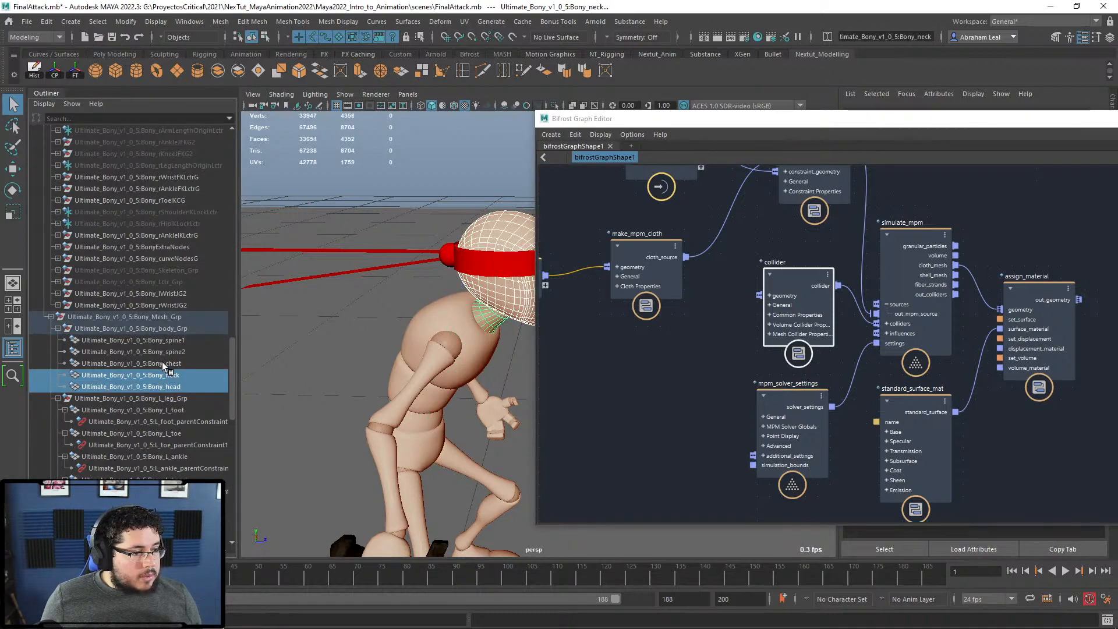
ctrl+drag(162, 361, 163, 341)
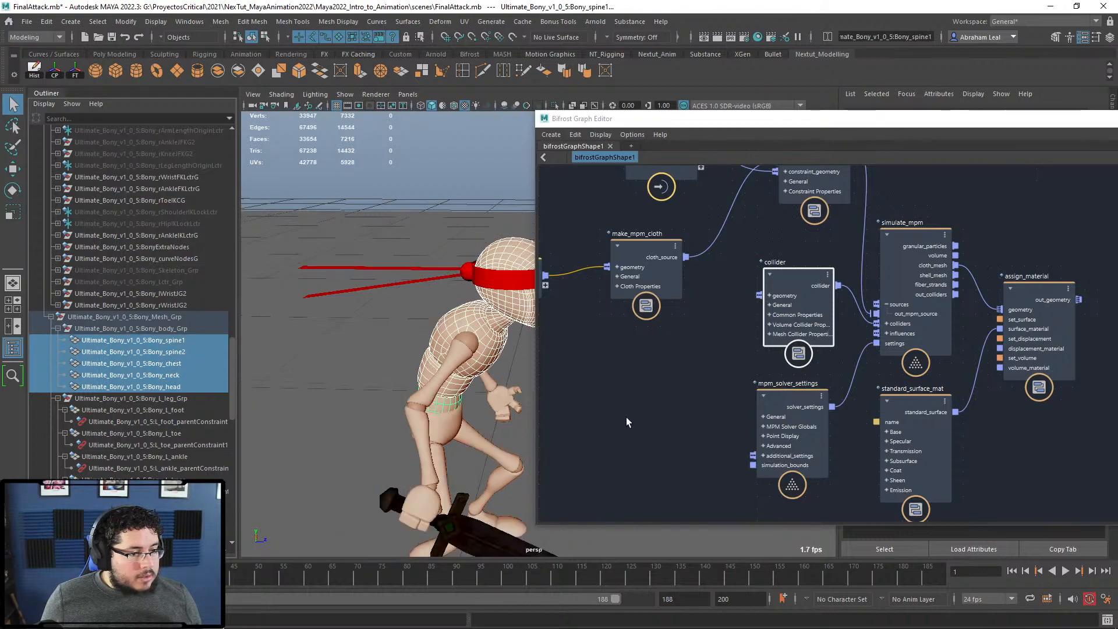
scroll(145, 397, down, 3)
ctrl+click(145, 316)
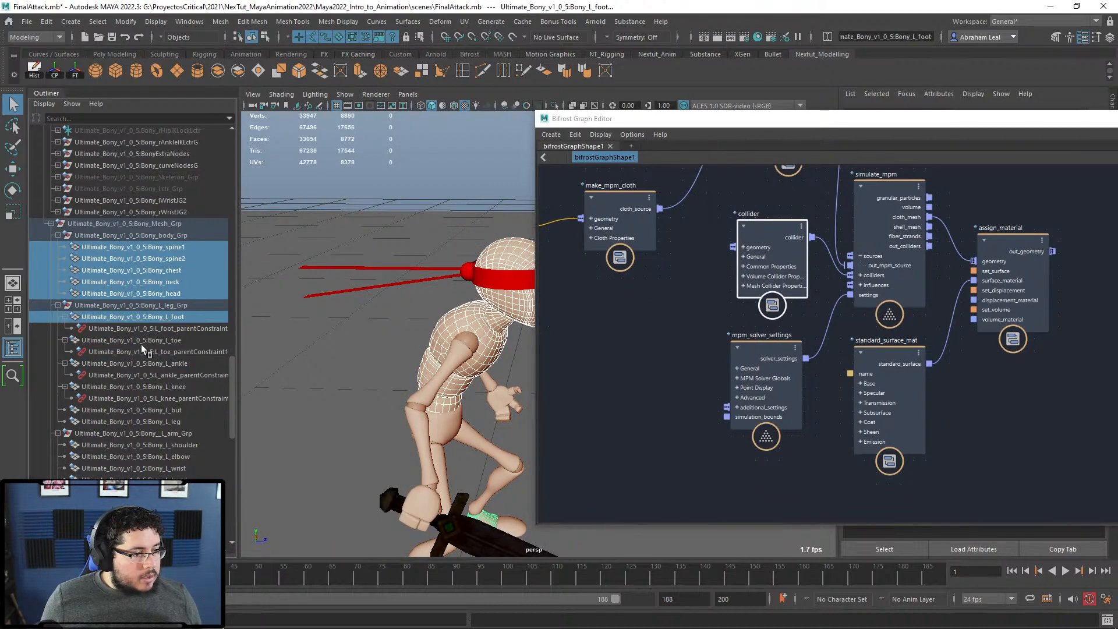
ctrl+click(141, 340)
ctrl+click(135, 363)
ctrl+click(124, 387)
ctrl+click(123, 409)
ctrl+click(122, 421)
ctrl+click(114, 445)
scroll(130, 436, down, 3)
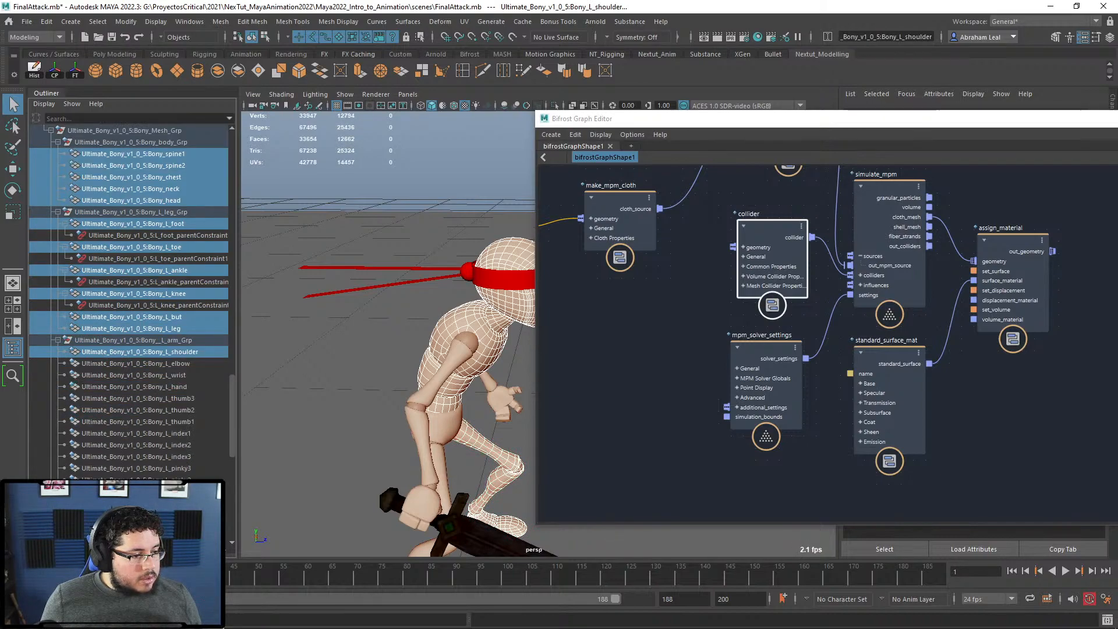
shift+click(125, 503)
shift+click(125, 515)
Step: Add the right foot, toe, ankle, knee, butt and leg meshes to the selection
scroll(125, 512, down, 5)
ctrl+click(148, 353)
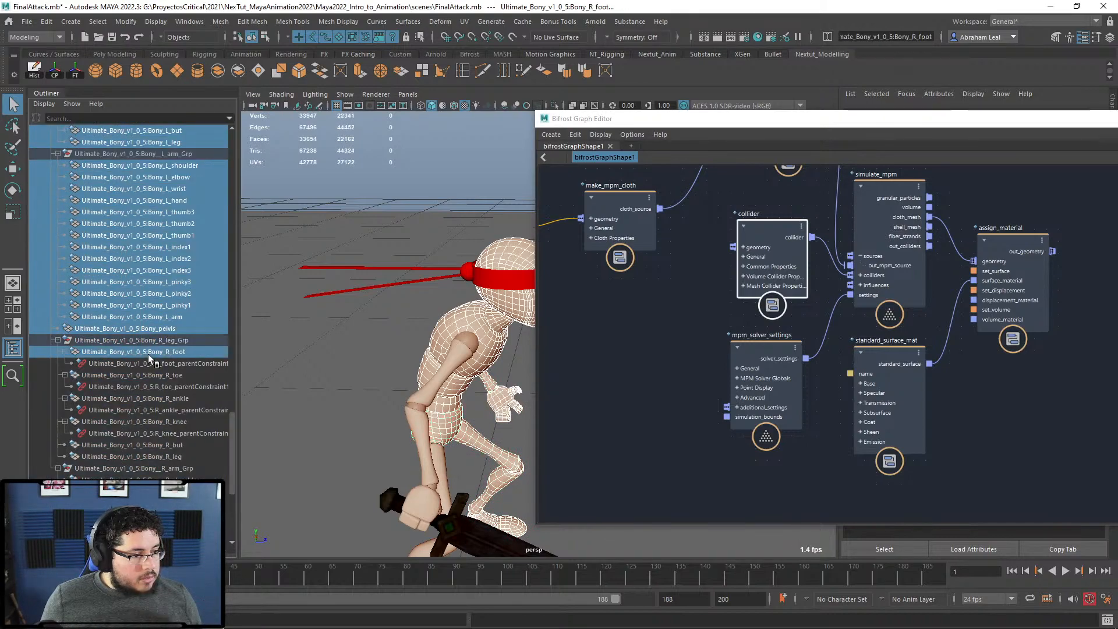
ctrl+click(149, 375)
ctrl+click(124, 410)
ctrl+click(117, 410)
ctrl+click(116, 400)
ctrl+click(107, 422)
ctrl+click(102, 445)
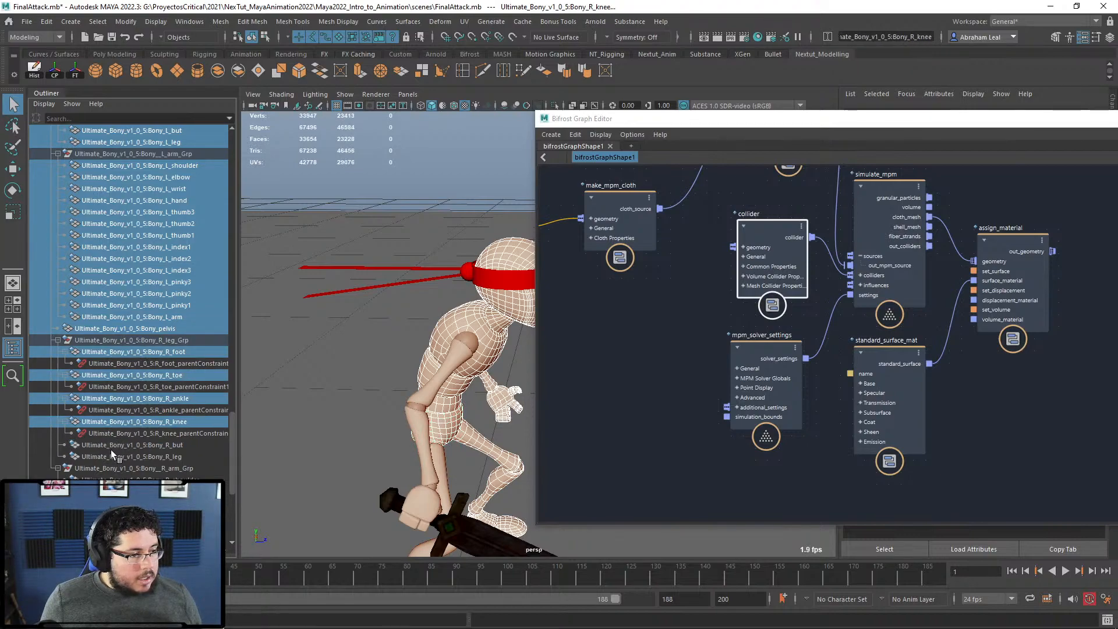
ctrl+click(106, 455)
Step: Drag the selected body meshes into the Bifrost graph and connect them to collider.geometry
middle_drag(745, 394, 572, 337)
drag(575, 349, 615, 346)
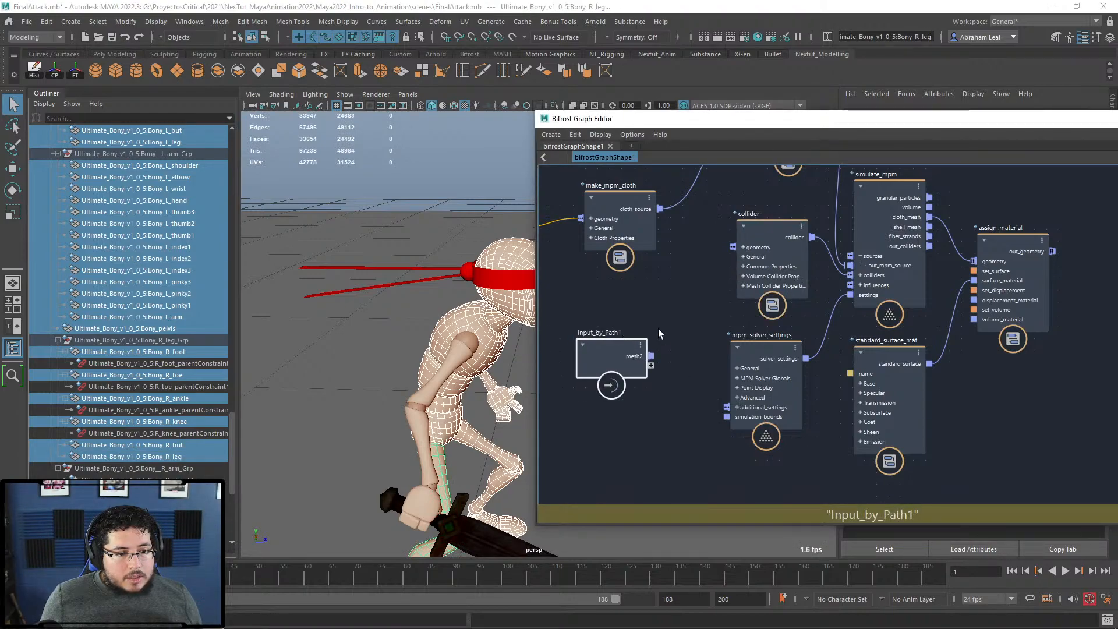
alt+middle_drag(658, 329, 667, 305)
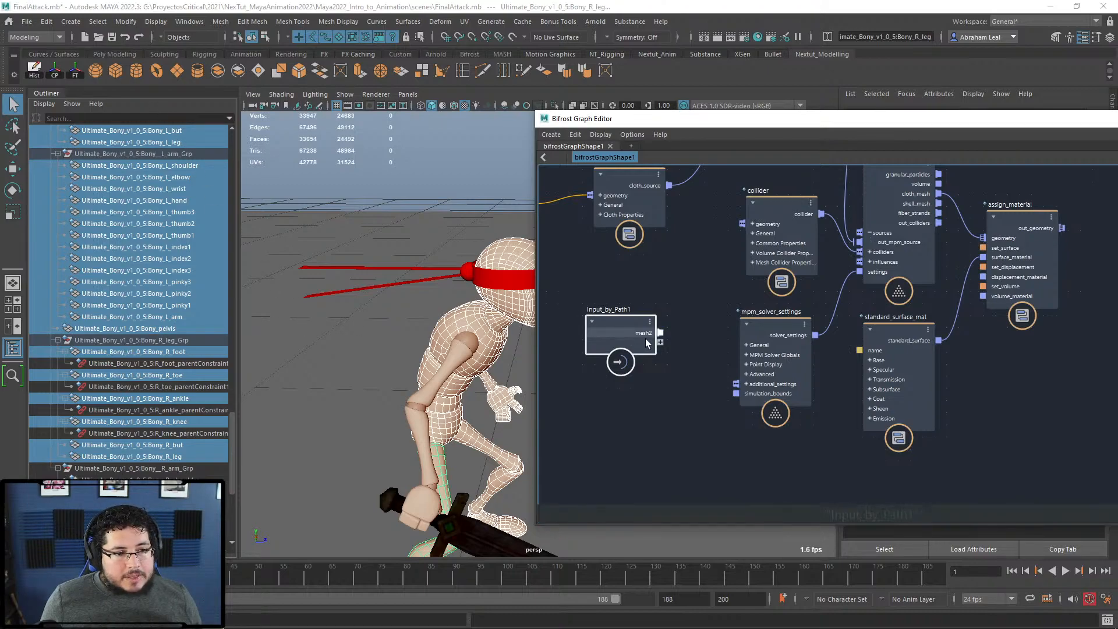
drag(660, 333, 742, 224)
alt+middle_drag(691, 228, 787, 304)
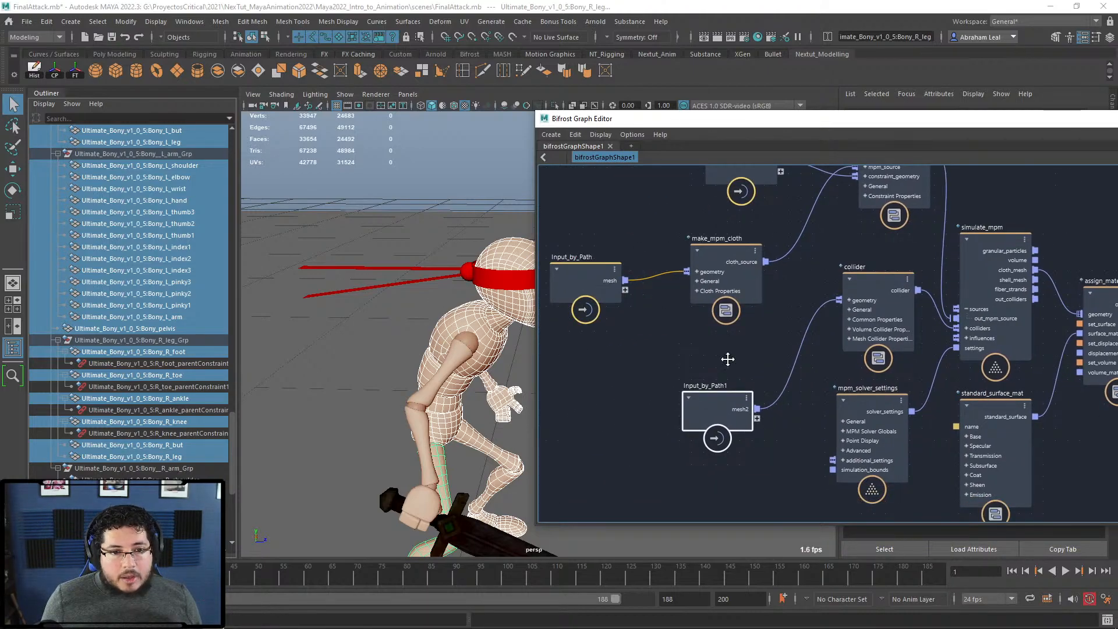
Step: Tidy the node layout and connect assign_material's out_geometry to the graph output
alt+middle_drag(736, 359, 635, 383)
alt+middle_drag(726, 282, 680, 264)
drag(837, 244, 847, 235)
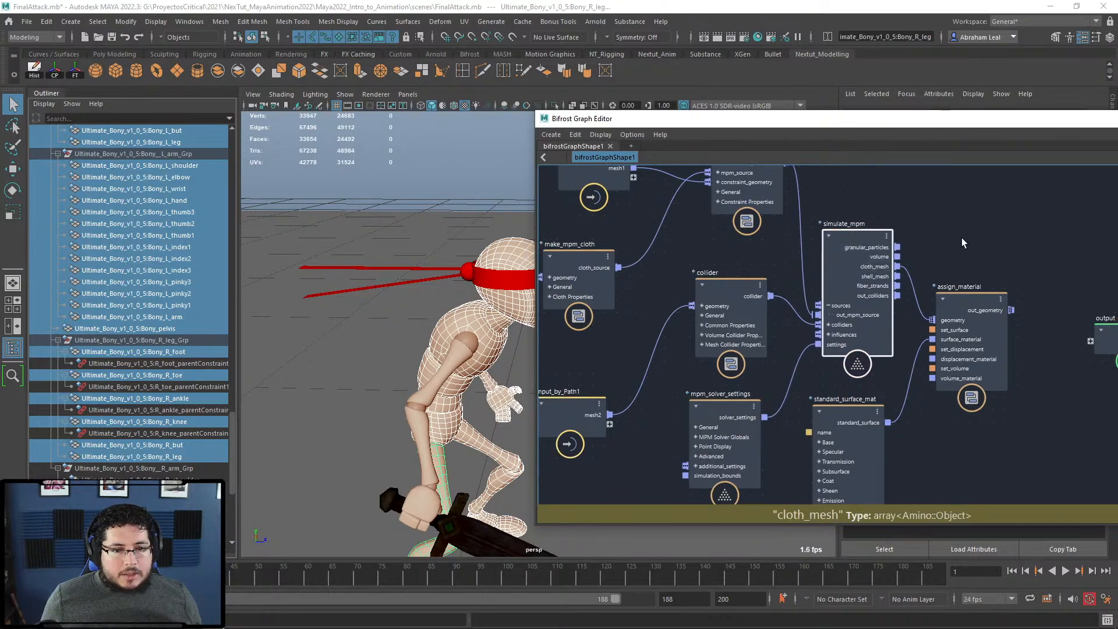
alt+middle_drag(965, 246, 948, 213)
drag(948, 267, 979, 255)
drag(836, 393, 868, 398)
alt+middle_drag(870, 357, 852, 349)
mouse_move(690, 368)
mouse_down()
mouse_move(700, 370)
mouse_move(669, 374)
mouse_up()
alt+middle_drag(1009, 257, 884, 287)
drag(882, 288, 928, 330)
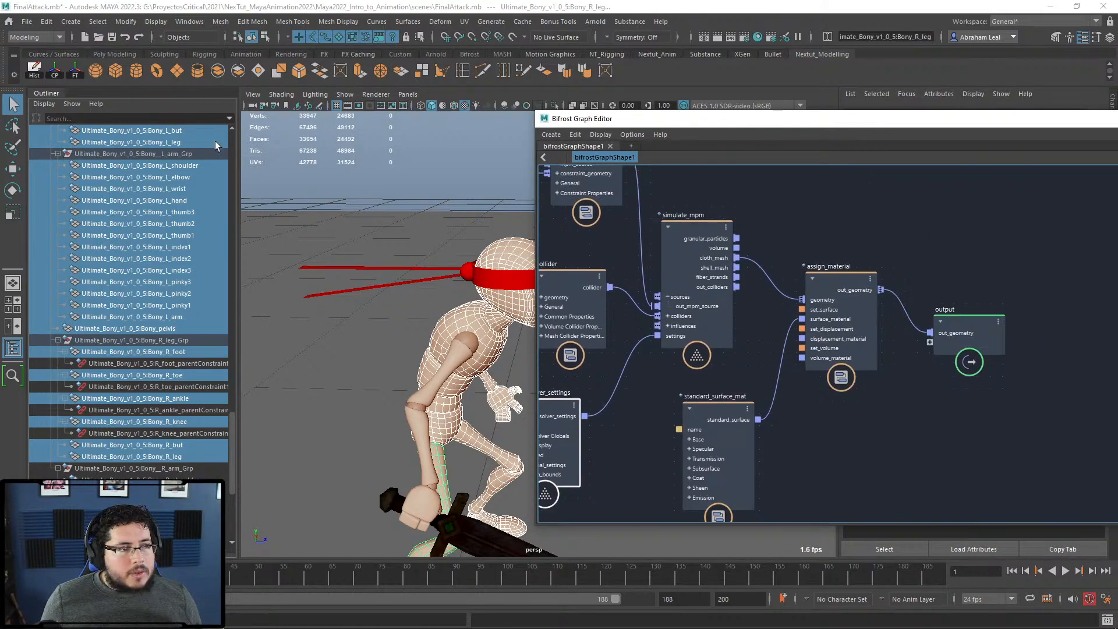
drag(1057, 124, 903, 137)
drag(1106, 135, 993, 142)
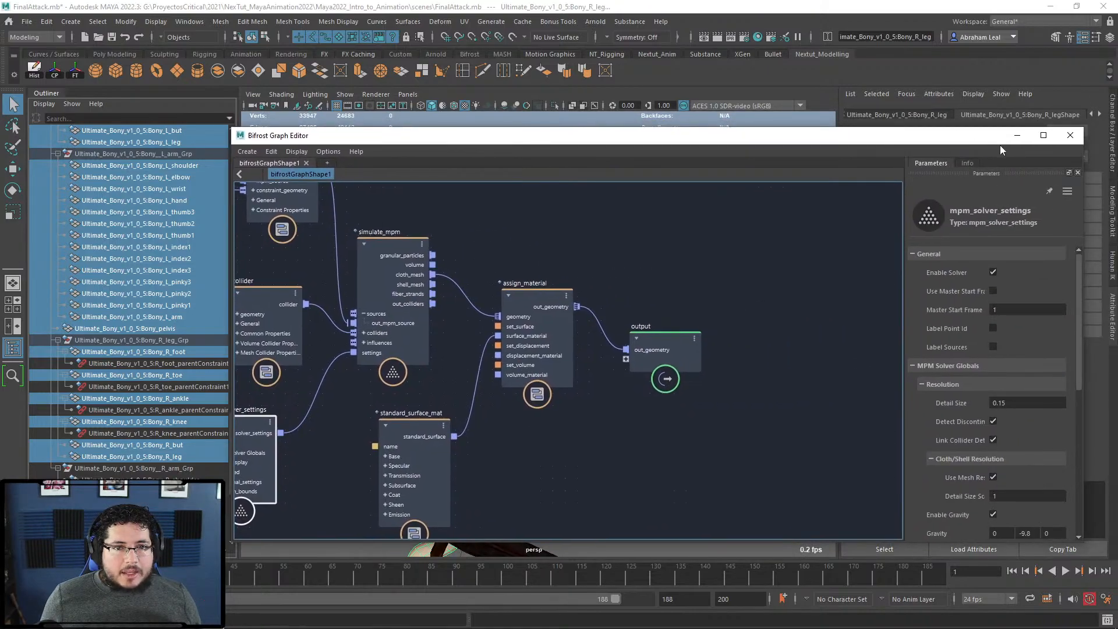
Step: Close the Bifrost graph, clear the selection and save under a new name, dismissing the unknown-nodes notice
click(1074, 136)
click(653, 165)
click(26, 21)
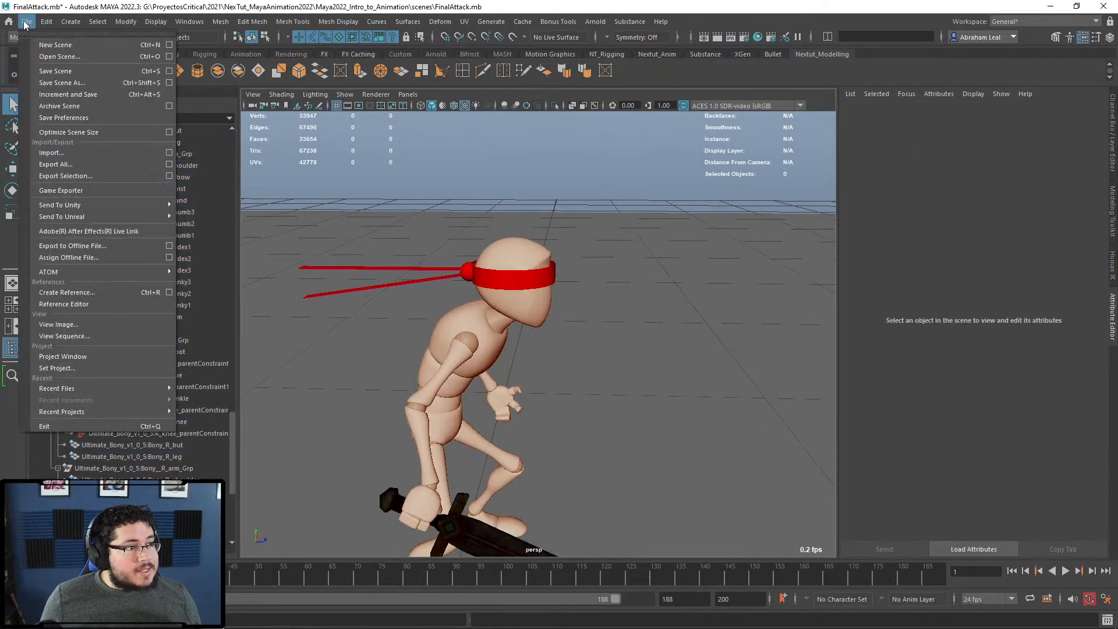
click(64, 89)
click(243, 424)
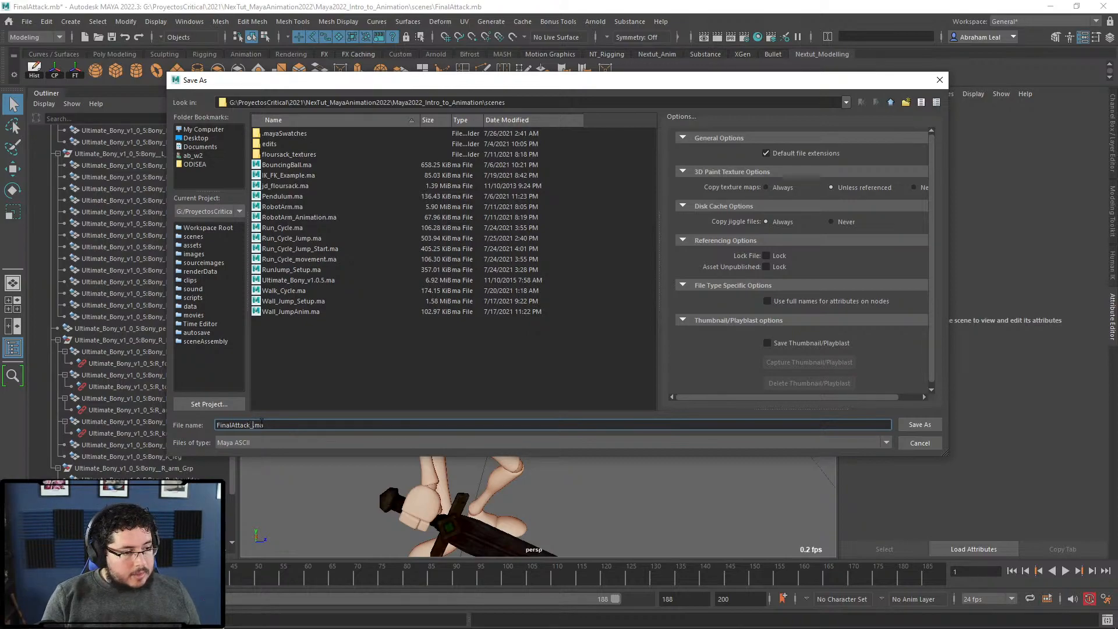
key(Return)
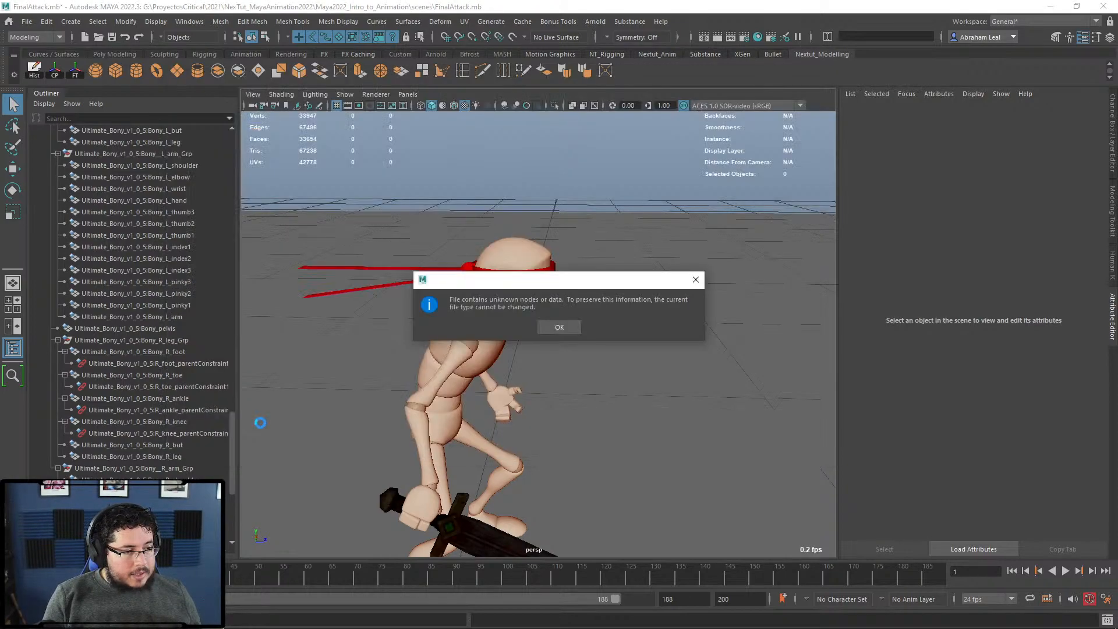
click(557, 327)
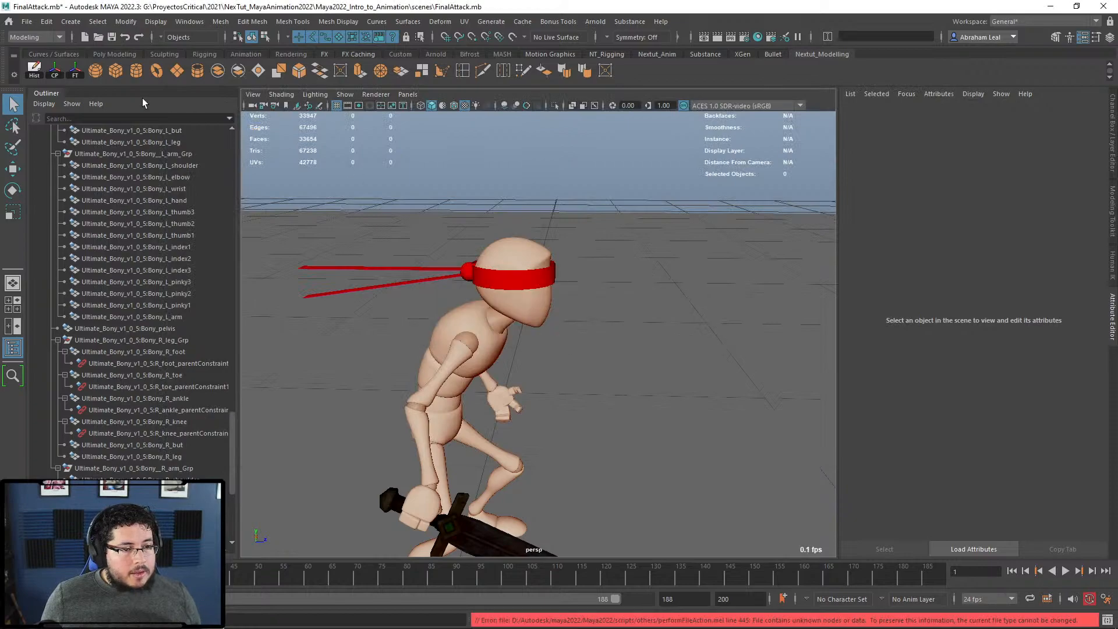
Step: Save the scene again as the Maya Binary file FinalAttack_Bandana.mb
click(27, 22)
click(55, 94)
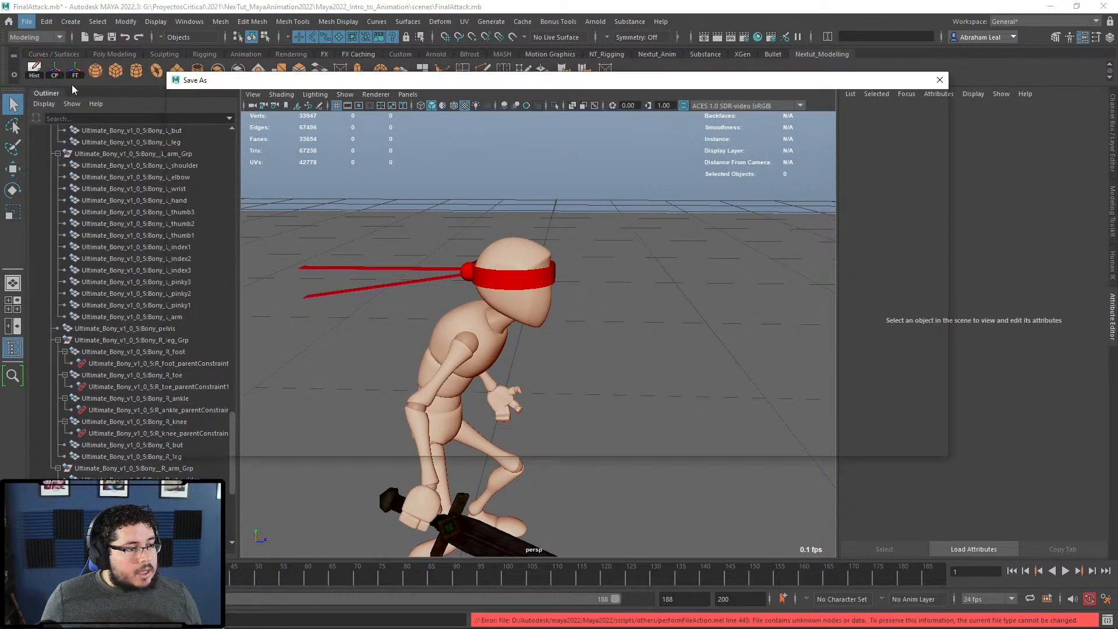
click(270, 438)
click(246, 463)
click(251, 425)
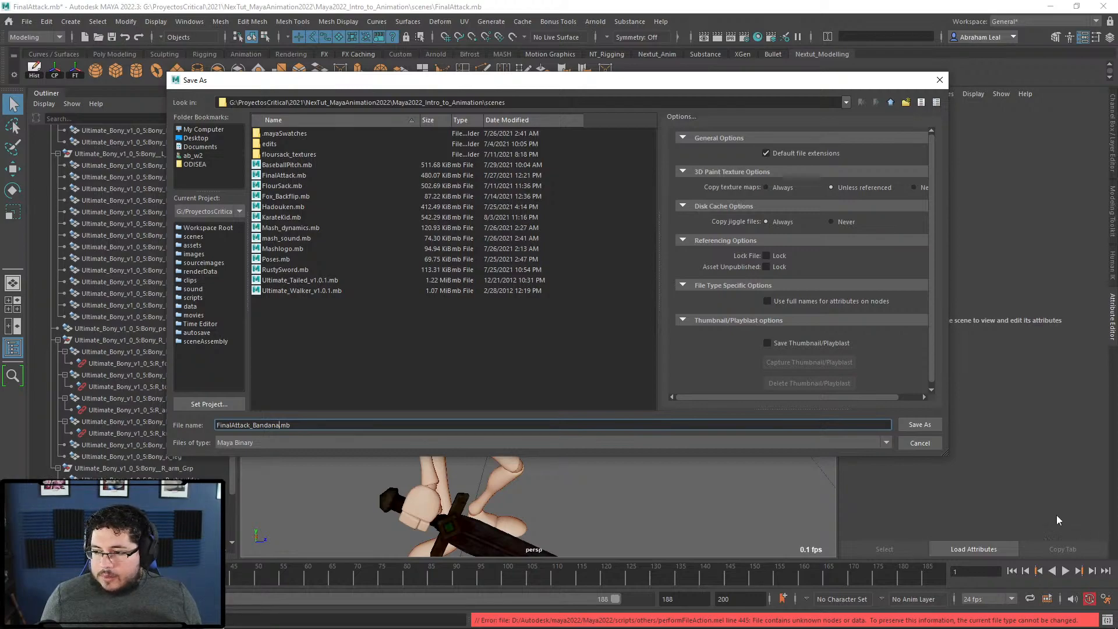
click(920, 425)
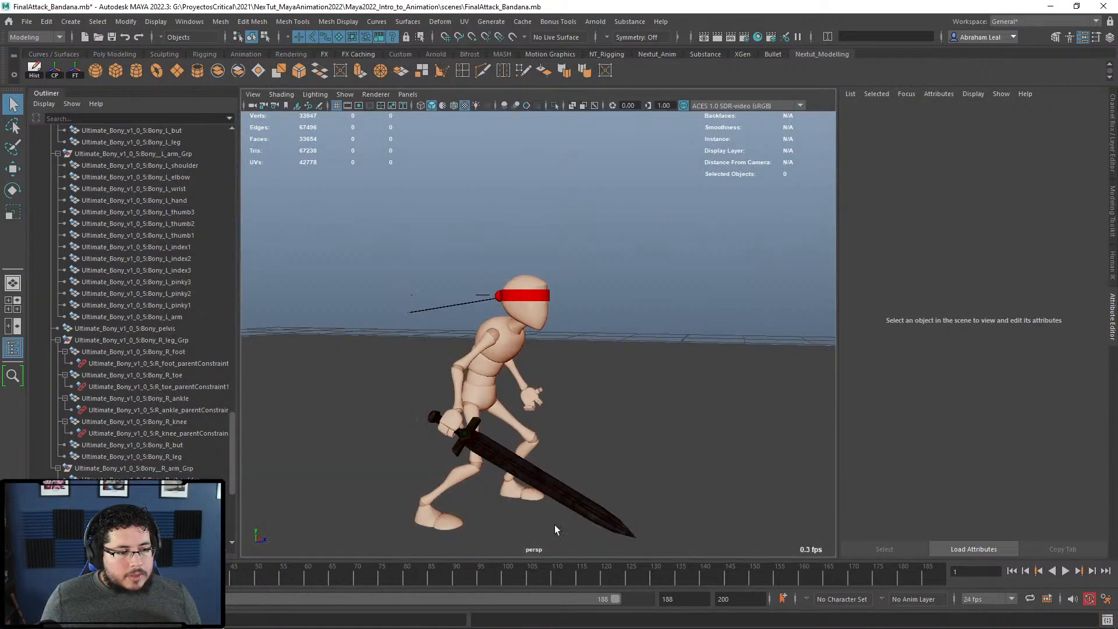
Step: Set playback to every frame and play the simulation, orbiting to watch the tails
right_click(552, 578)
mouse_move(617, 480)
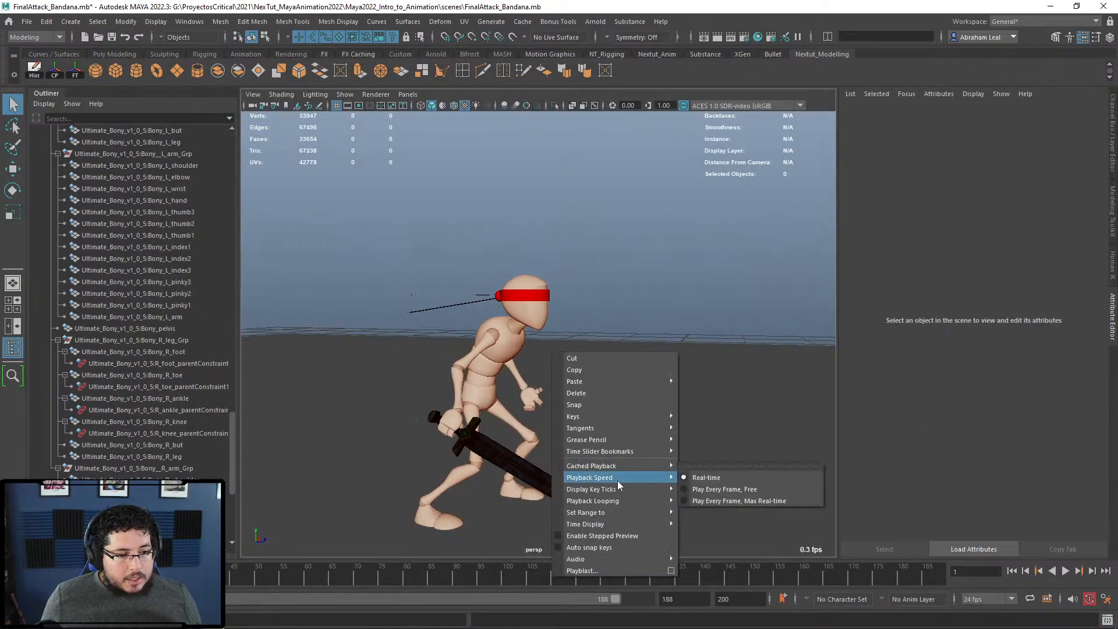
click(697, 485)
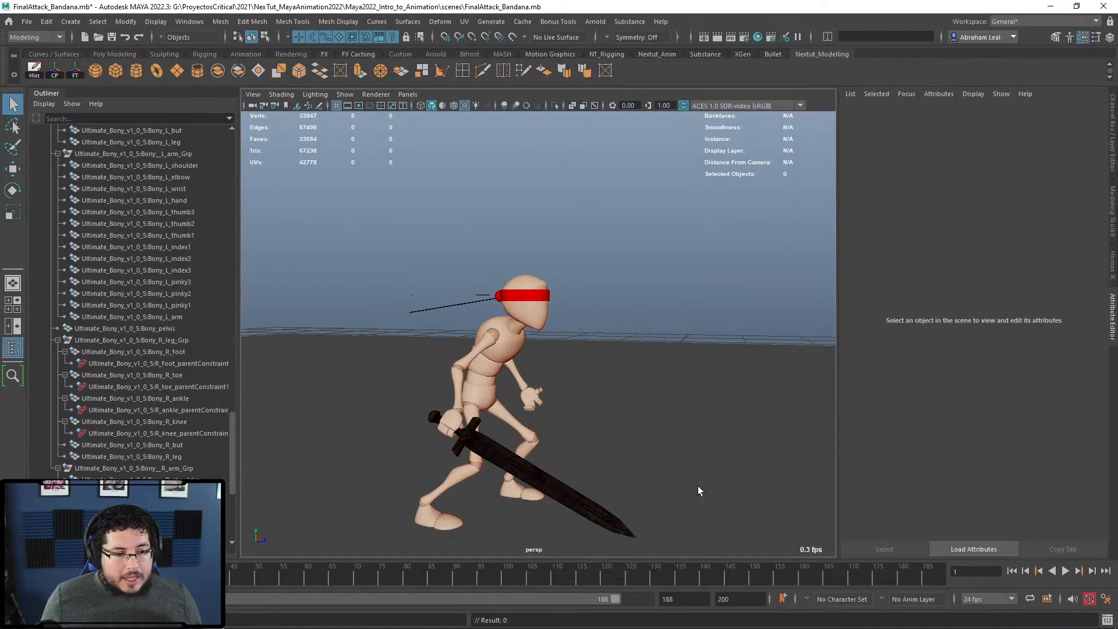
click(1065, 570)
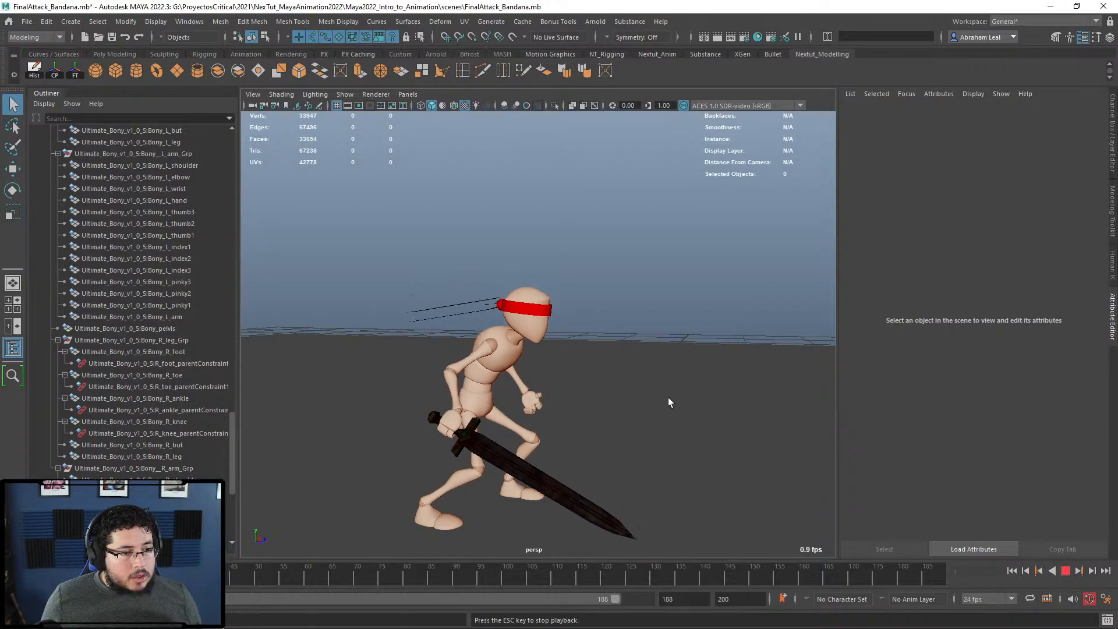
alt+drag(619, 369, 495, 366)
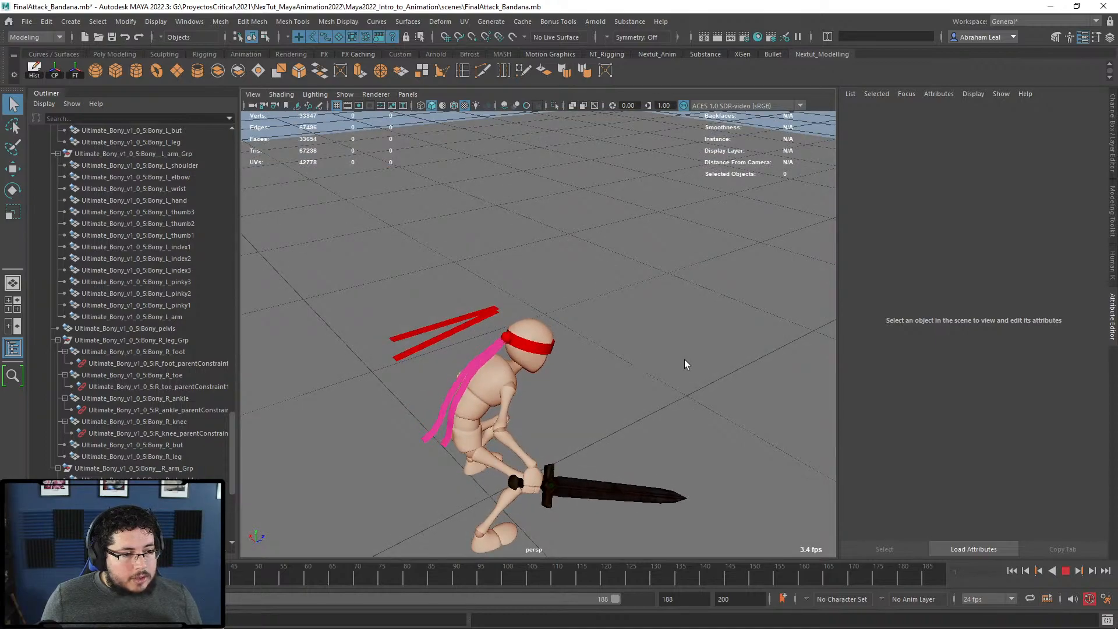
alt+drag(641, 348, 612, 337)
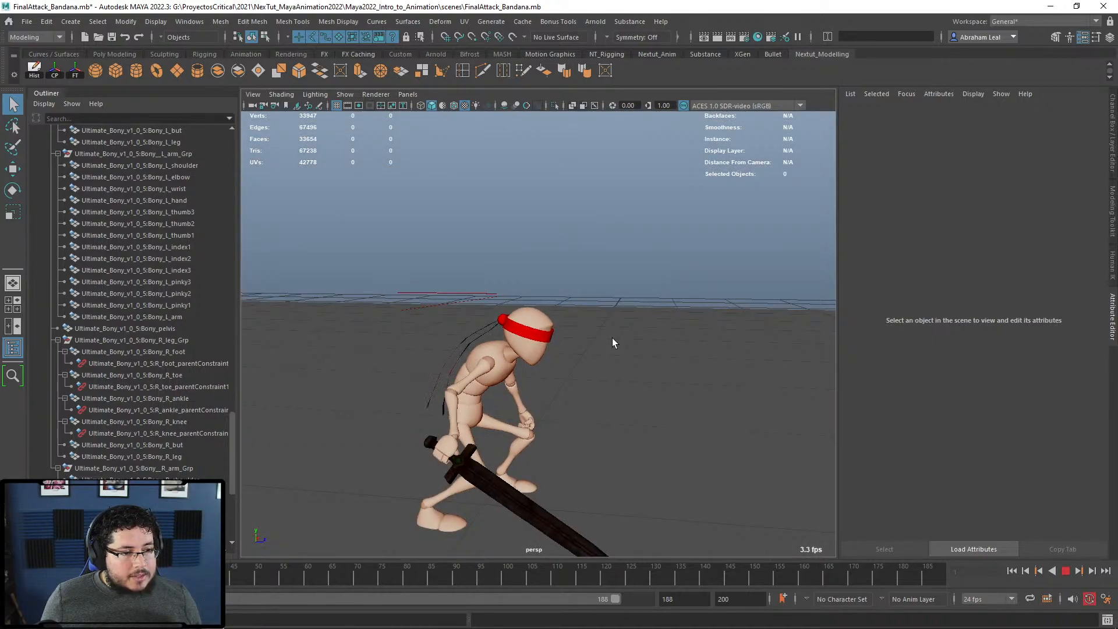
alt+drag(674, 361, 666, 362)
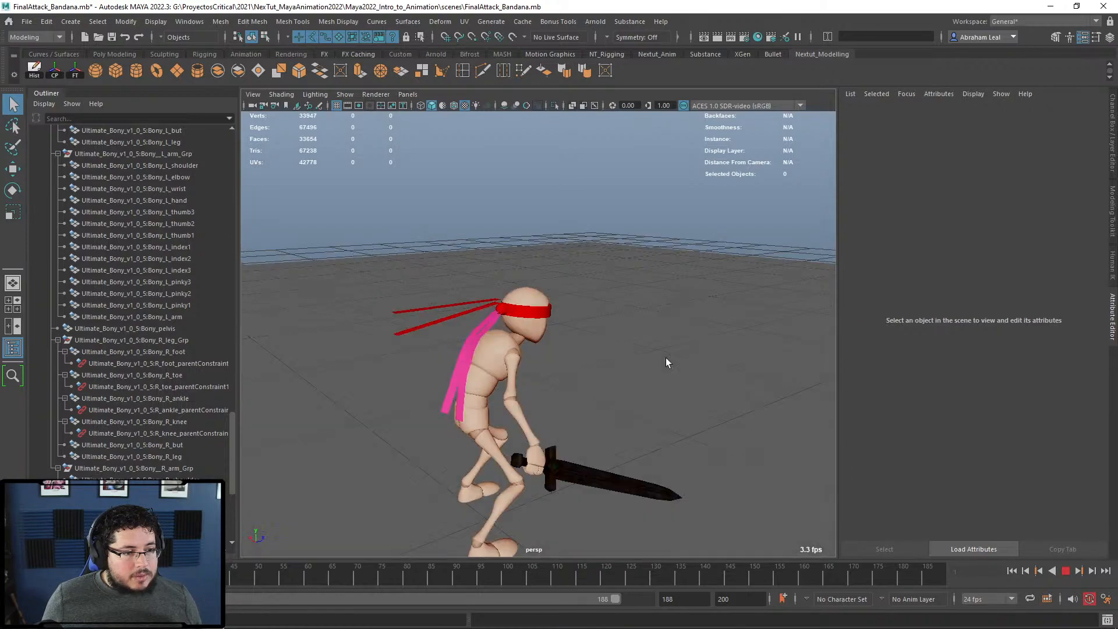
Step: Stop at frame 1 and select the original tail planes pPlane2 and pPlane3
click(1012, 571)
scroll(675, 406, up, 3)
scroll(125, 405, down, 6)
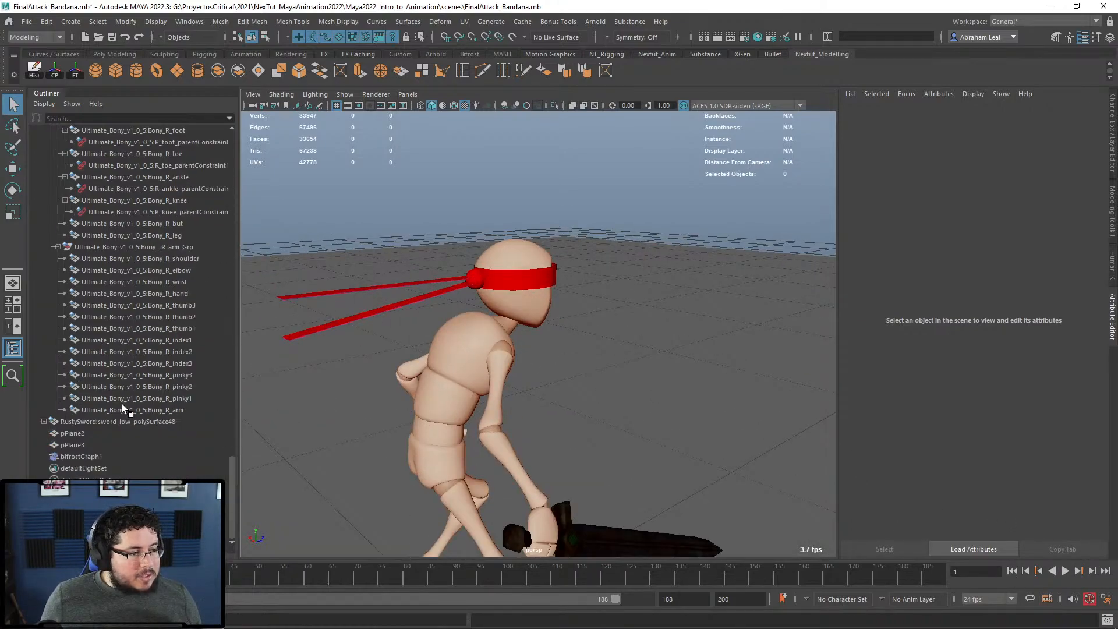
drag(72, 433, 72, 446)
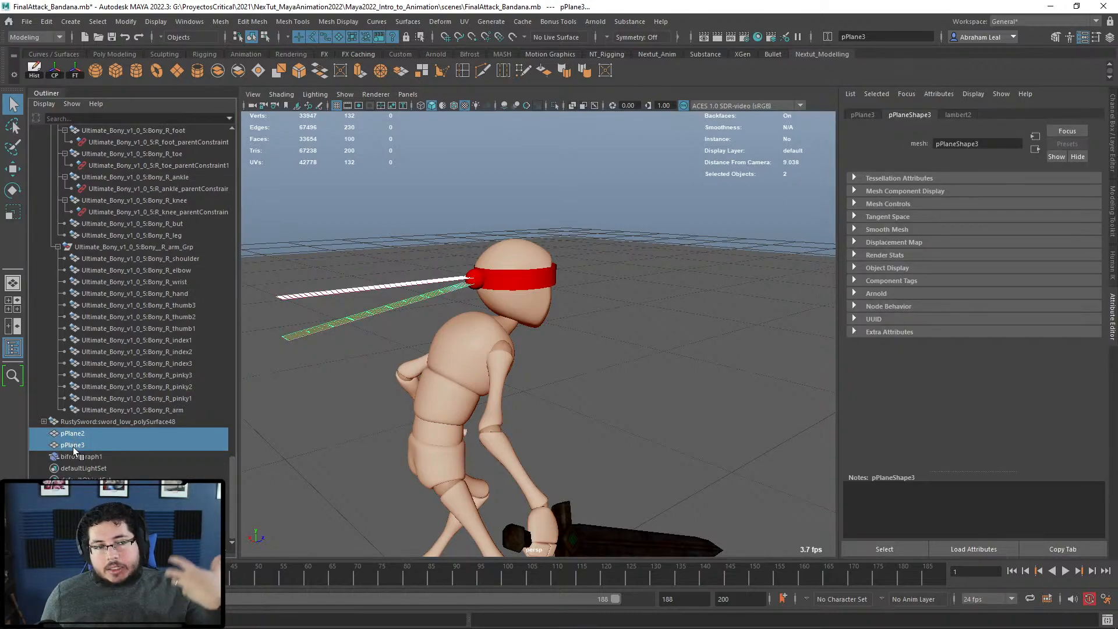
Step: Hide pPlane2 and pPlane3 and play the animation forward
key(h)
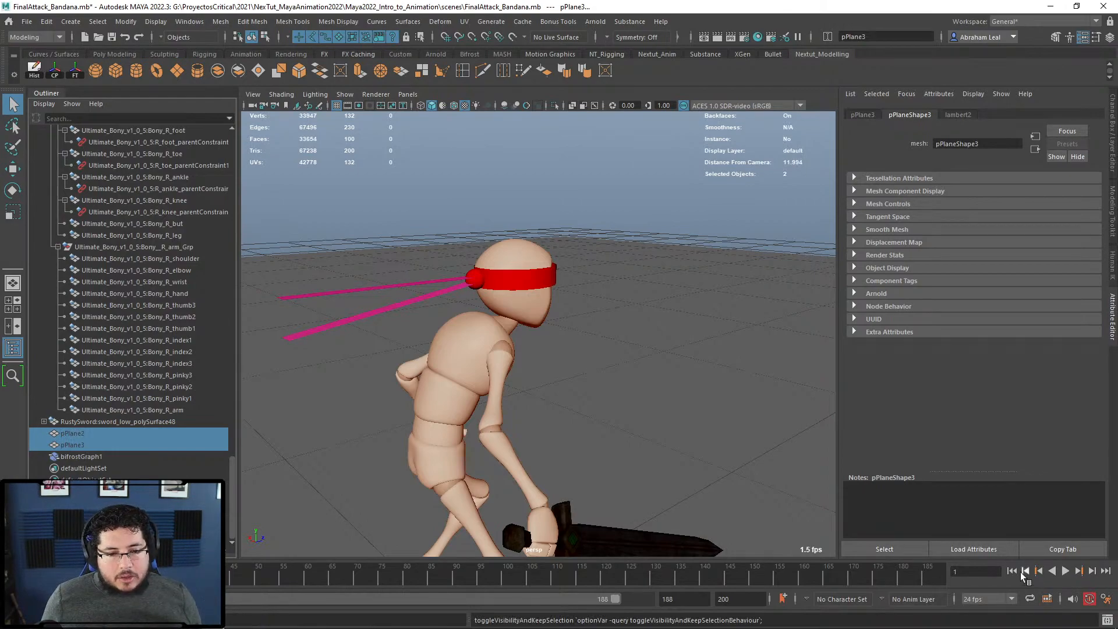
click(1053, 571)
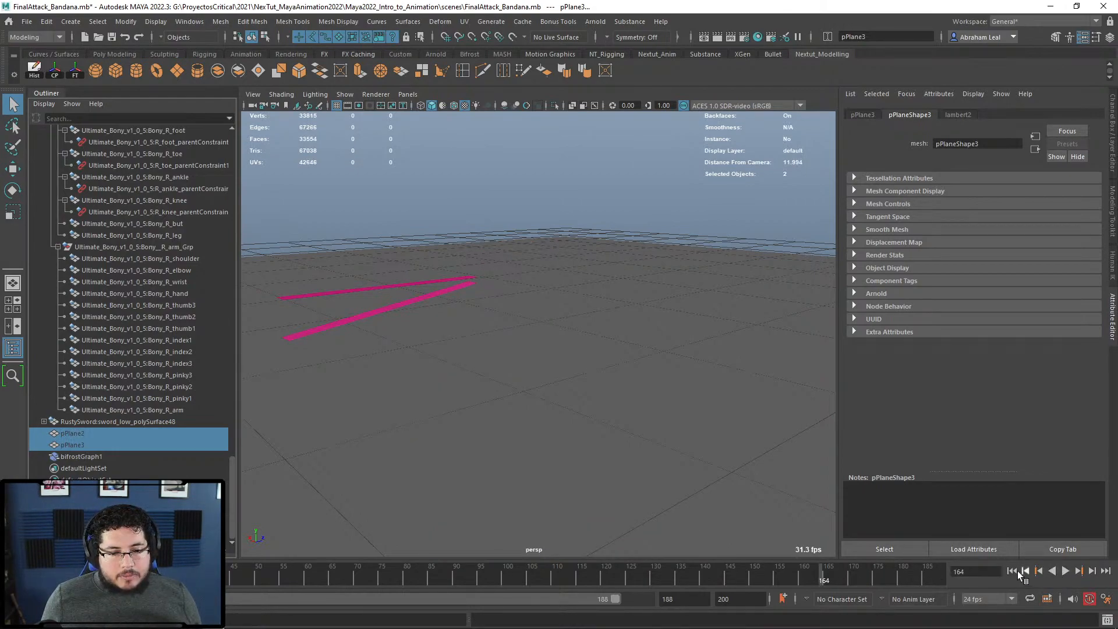
click(1068, 570)
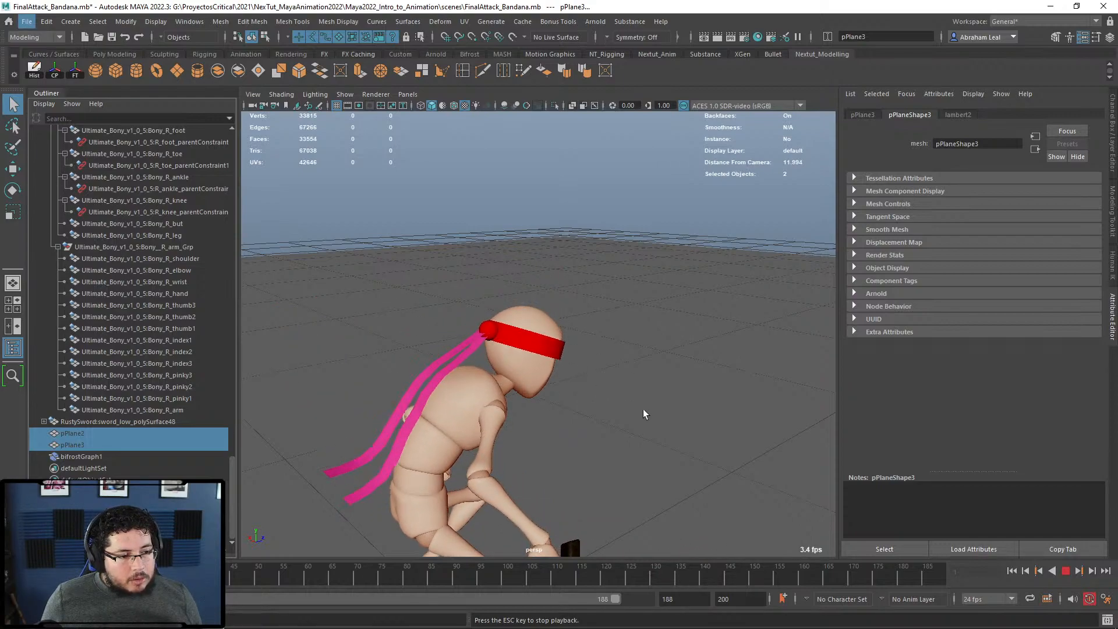
Step: Orbit, pan and zoom around Bony to follow the pink tails during playback
alt+drag(695, 442, 583, 435)
scroll(605, 427, down, 6)
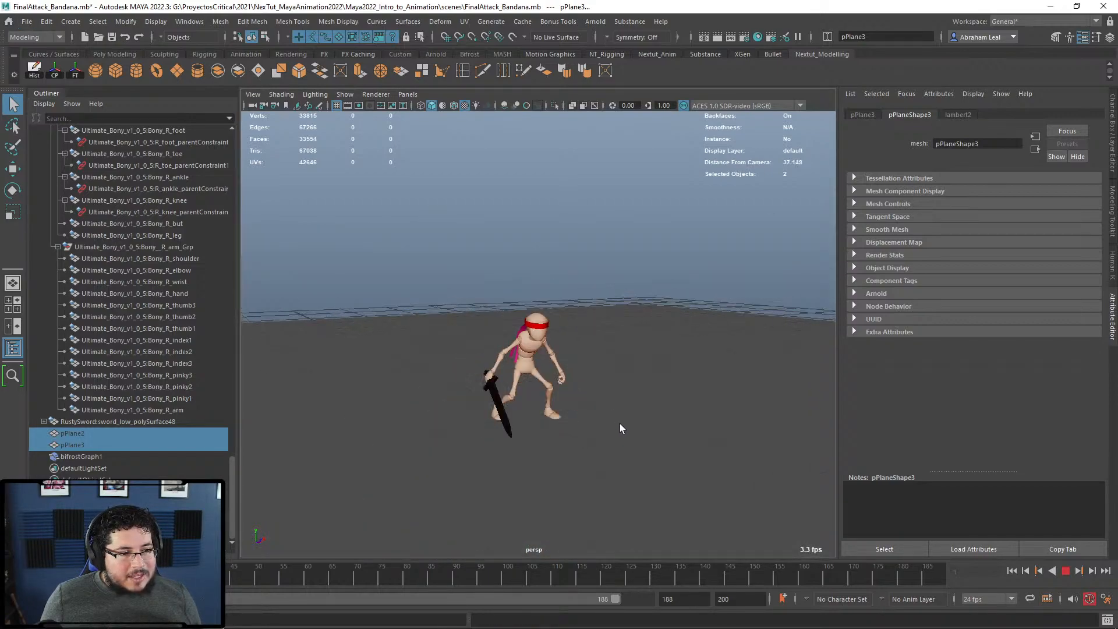
scroll(632, 430, down, 6)
alt+middle_drag(615, 431, 527, 429)
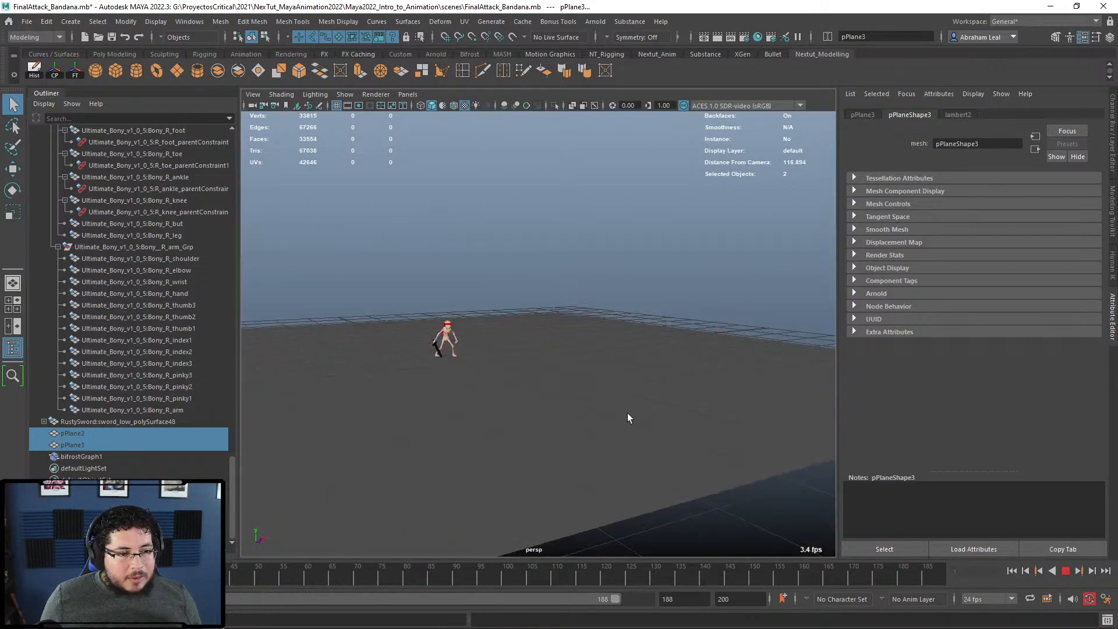
scroll(553, 386, up, 5)
mouse_move(477, 402)
alt+mouse_down()
mouse_move(499, 401)
mouse_move(476, 397)
alt+mouse_up()
scroll(476, 397, up, 3)
alt+middle_drag(476, 397, 552, 384)
scroll(552, 385, down, 2)
scroll(552, 383, down, 1)
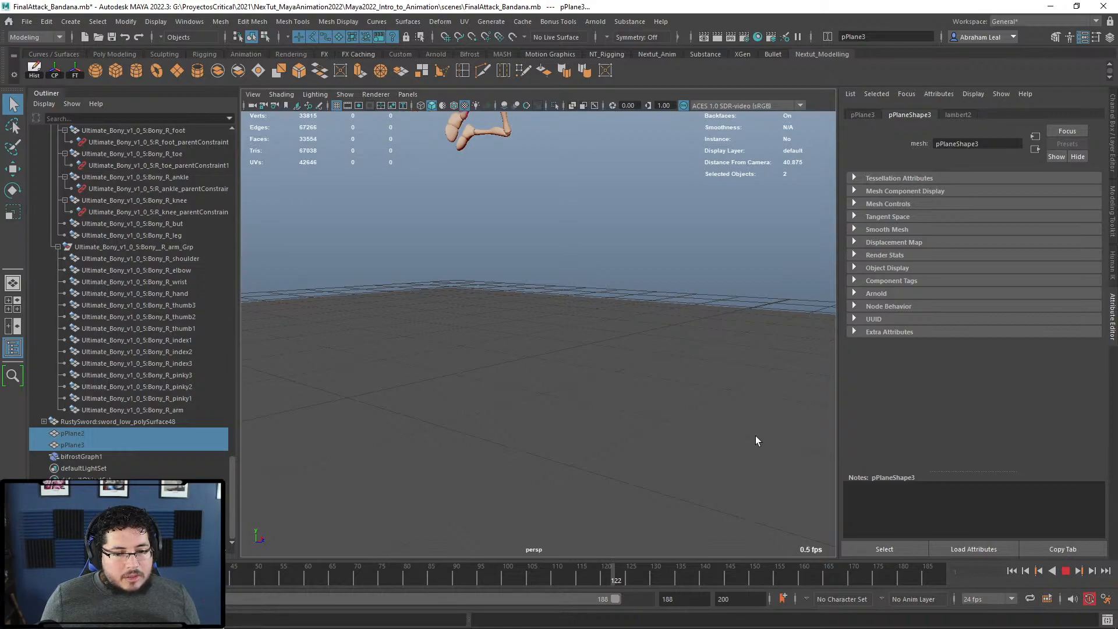
Step: Orbit, pan and dolly close to the character to inspect the cloth tails
scroll(755, 436, down, 5)
alt+middle_drag(623, 341, 581, 399)
alt+drag(582, 399, 660, 401)
alt+right_drag(661, 401, 702, 364)
alt+middle_drag(701, 364, 603, 427)
alt+right_drag(602, 426, 697, 477)
alt+drag(696, 477, 732, 466)
alt+middle_drag(732, 466, 584, 437)
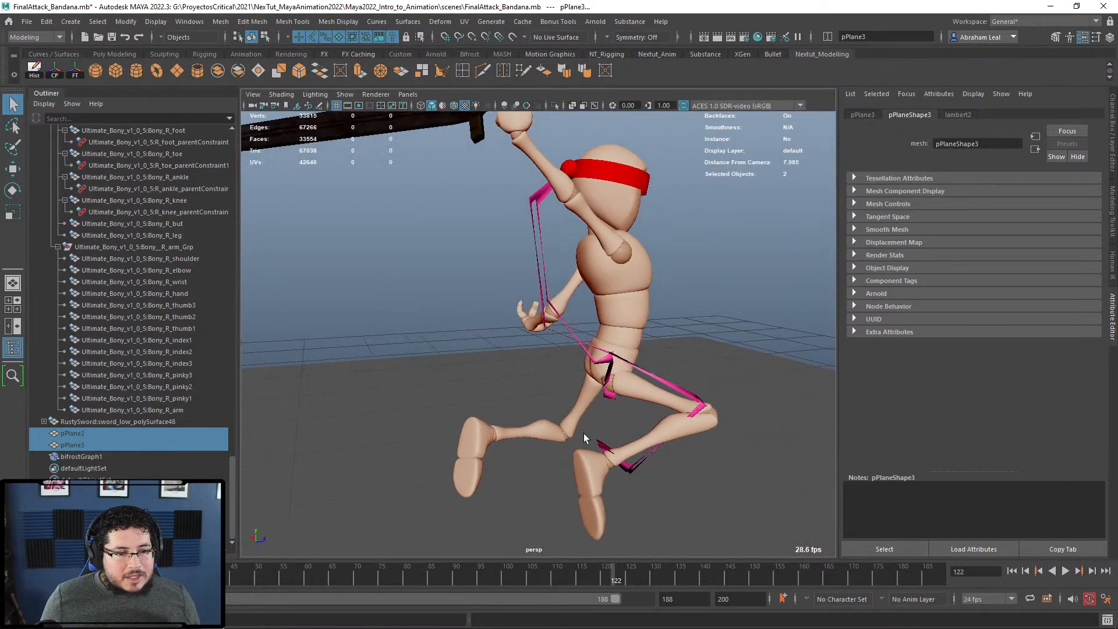
alt+right_drag(653, 331, 621, 334)
alt+drag(621, 334, 585, 326)
alt+right_drag(585, 327, 552, 367)
alt+drag(552, 367, 471, 365)
alt+middle_drag(470, 366, 536, 350)
alt+drag(537, 351, 562, 379)
alt+middle_drag(562, 379, 544, 362)
Step: Resume playback through the landing at frame 128, then stop and rewind to frame 1
click(1063, 571)
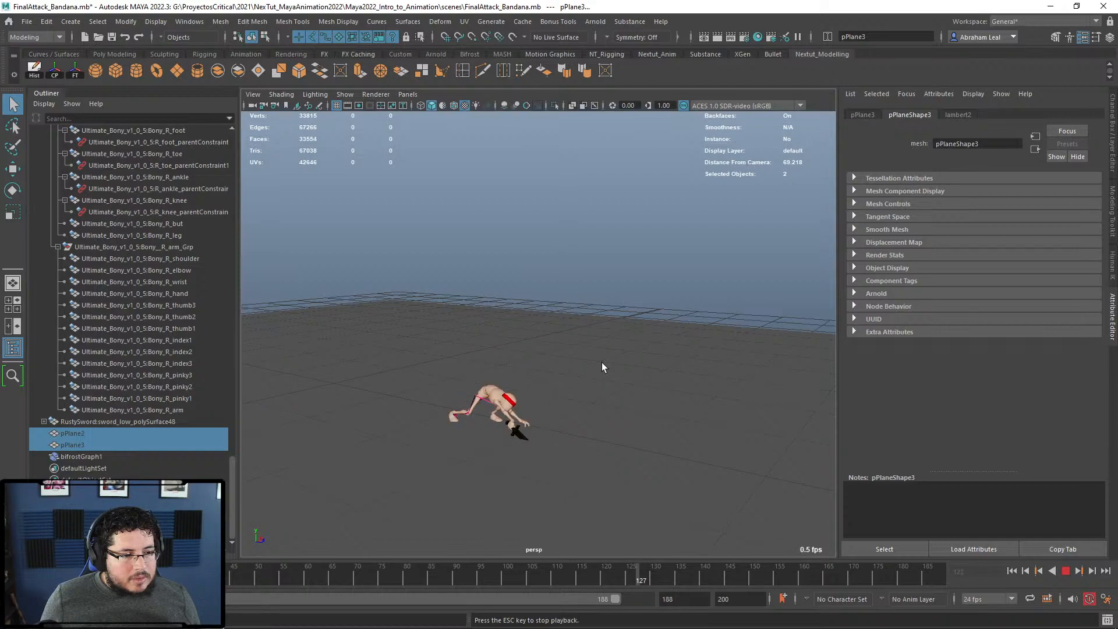
click(1066, 574)
scroll(643, 451, up, 5)
scroll(544, 411, up, 8)
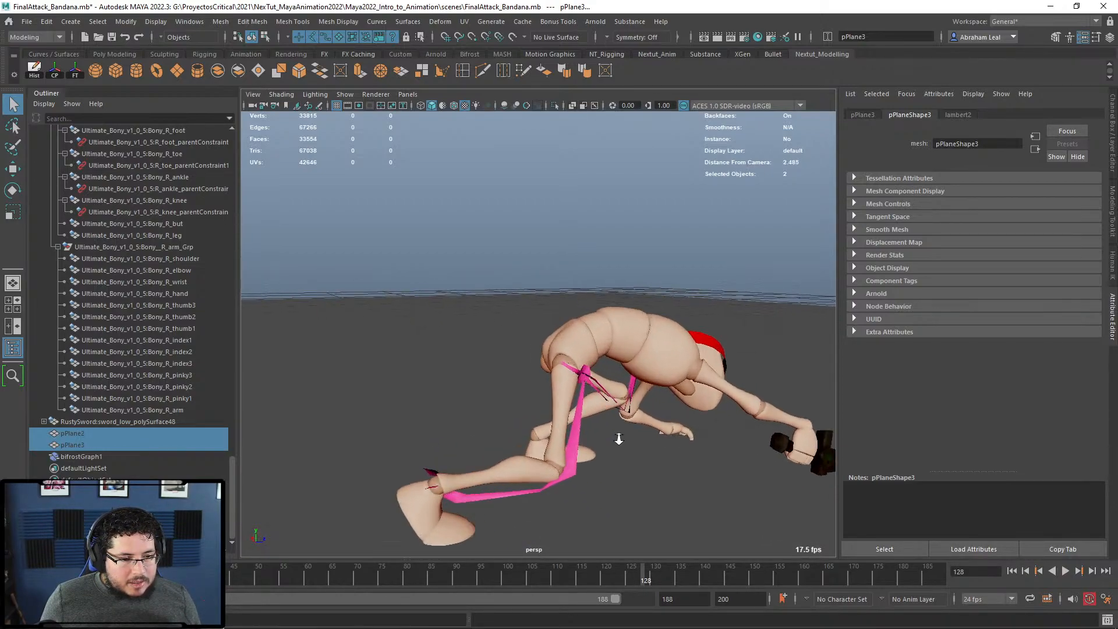
scroll(676, 413, down, 1)
alt+drag(675, 414, 588, 404)
click(1014, 571)
scroll(633, 384, down, 3)
scroll(631, 381, down, 5)
scroll(587, 404, up, 2)
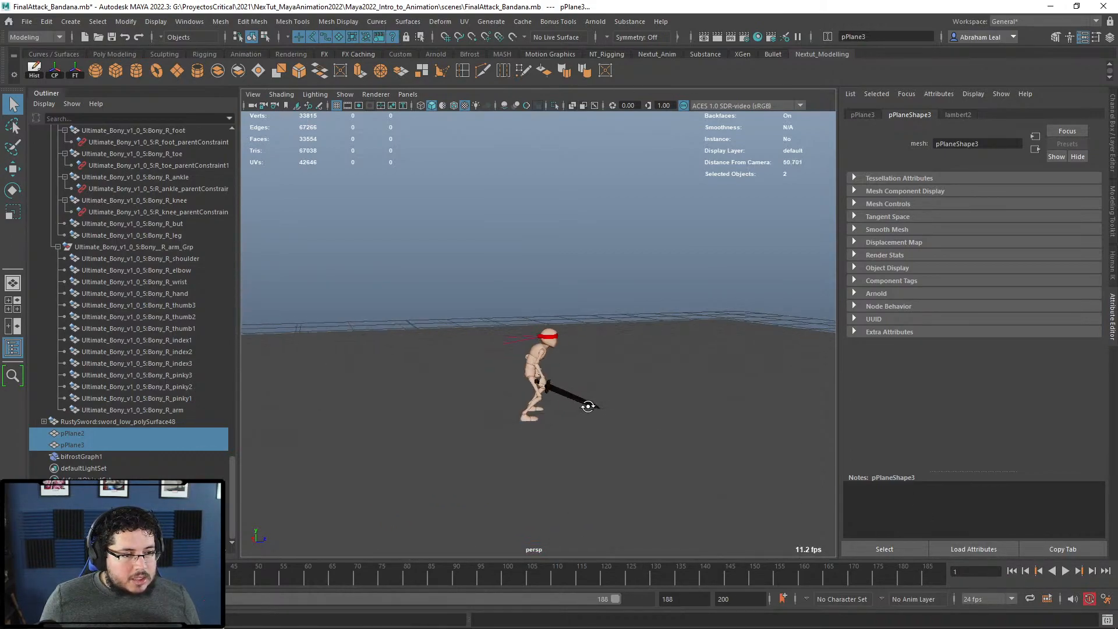
Step: Set the mpm_solver_settings Detail Size to 0.015 in the Bifrost graph
scroll(526, 399, up, 4)
key(alt+Tab)
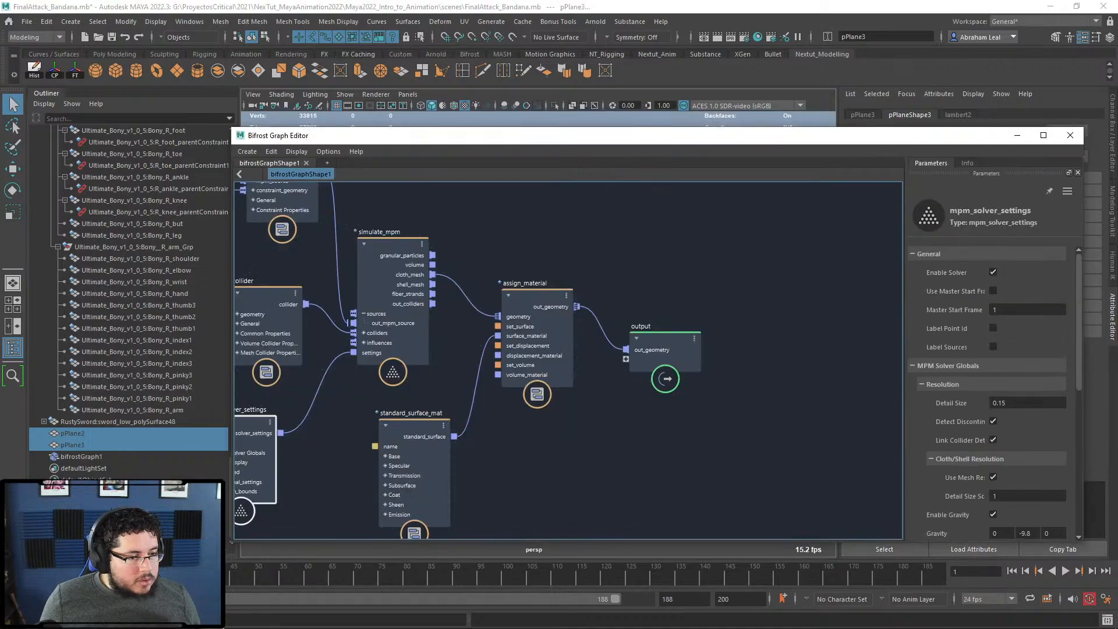
alt+middle_drag(472, 256, 609, 260)
scroll(431, 293, down, 1)
alt+middle_drag(431, 294, 467, 314)
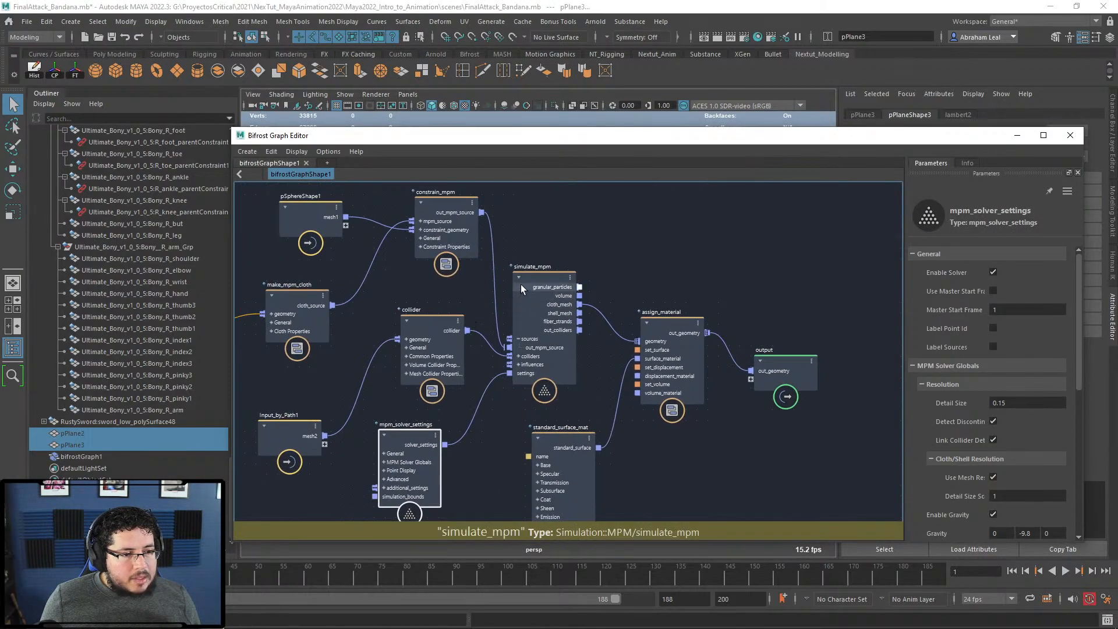
middle_drag(684, 422, 666, 399)
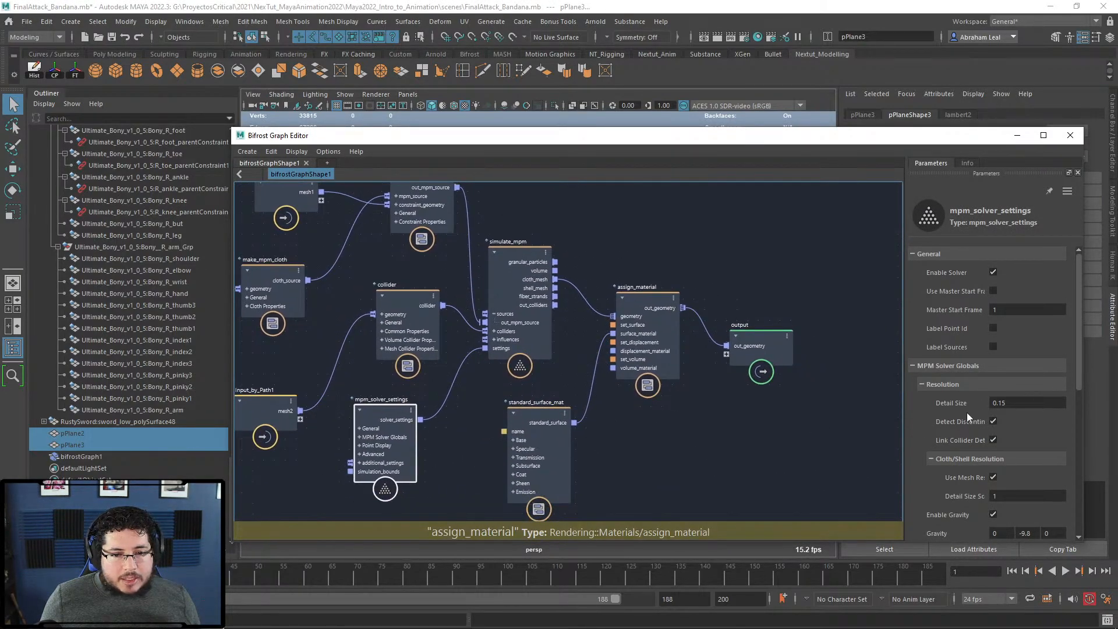
drag(1025, 403, 1001, 406)
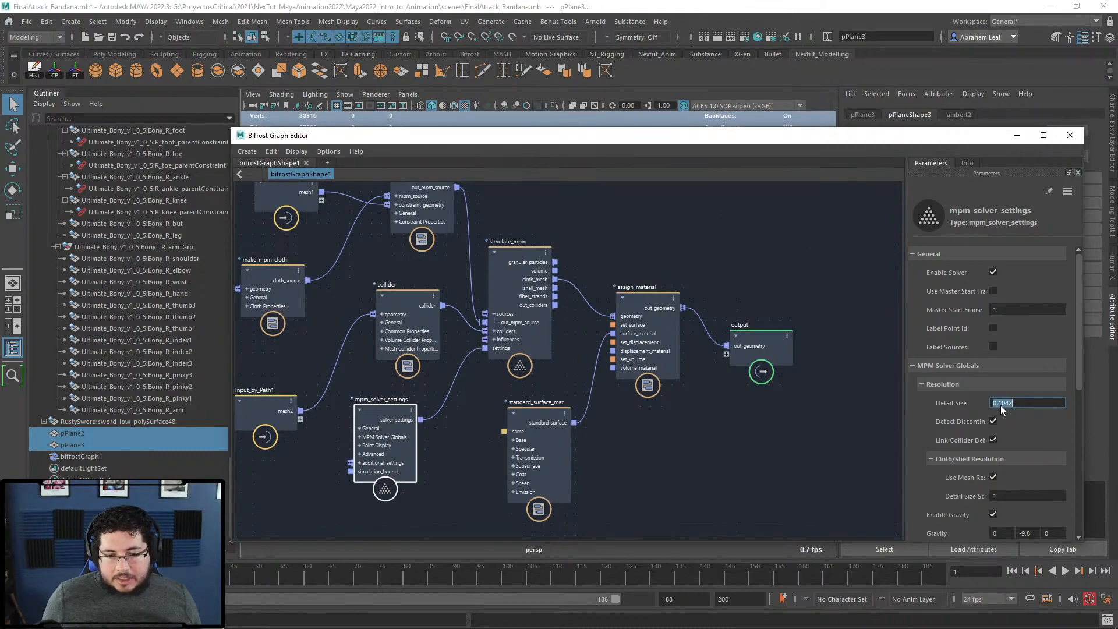
text(.015)
key(Return)
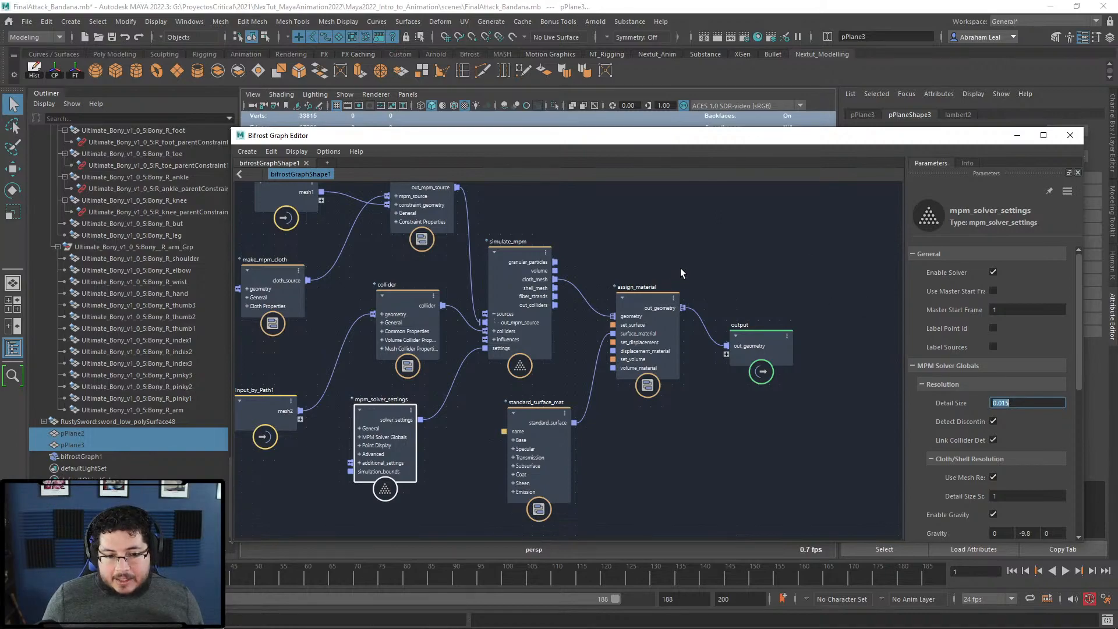
Step: Set make_mpm_cloth Vibration Speed to 60 and minimize the graph editor
middle_drag(683, 271, 727, 301)
middle_drag(614, 250, 690, 257)
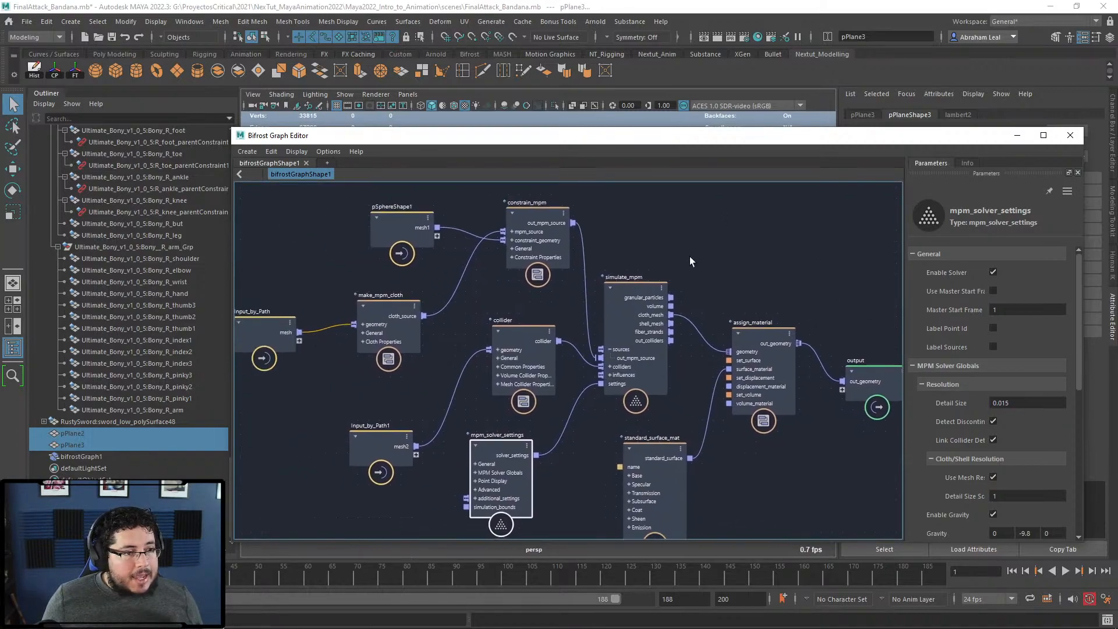
click(396, 302)
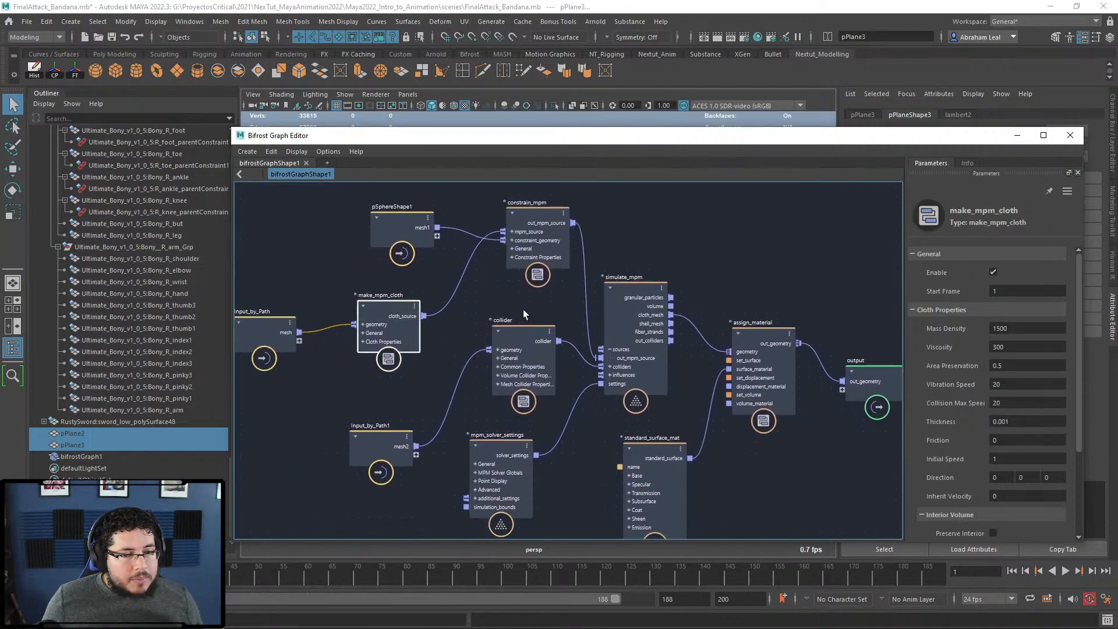
click(1011, 385)
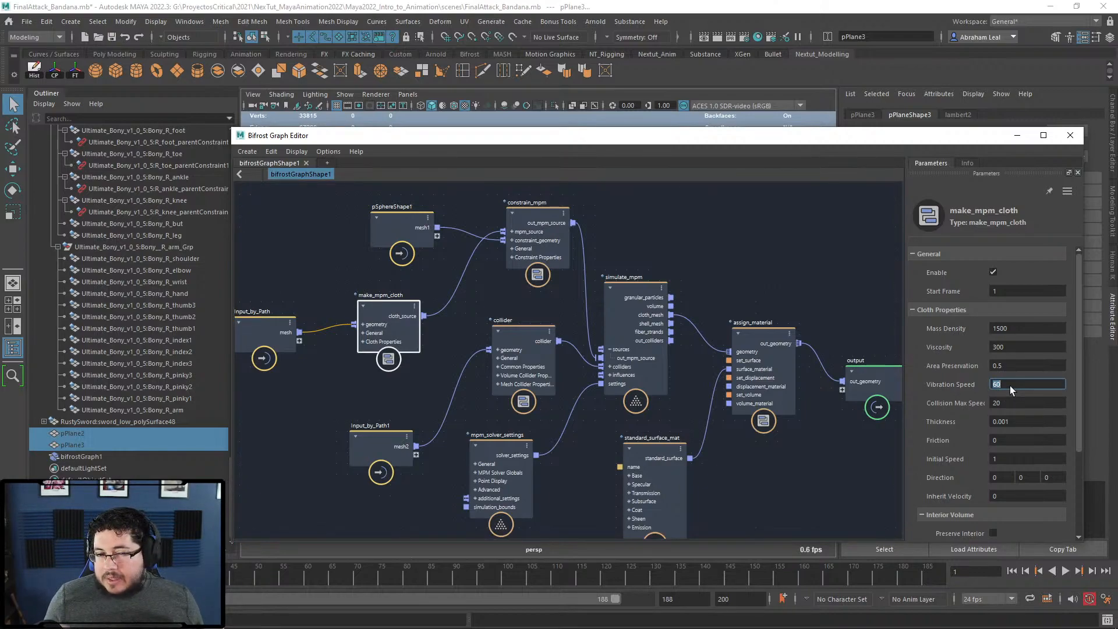
click(1017, 135)
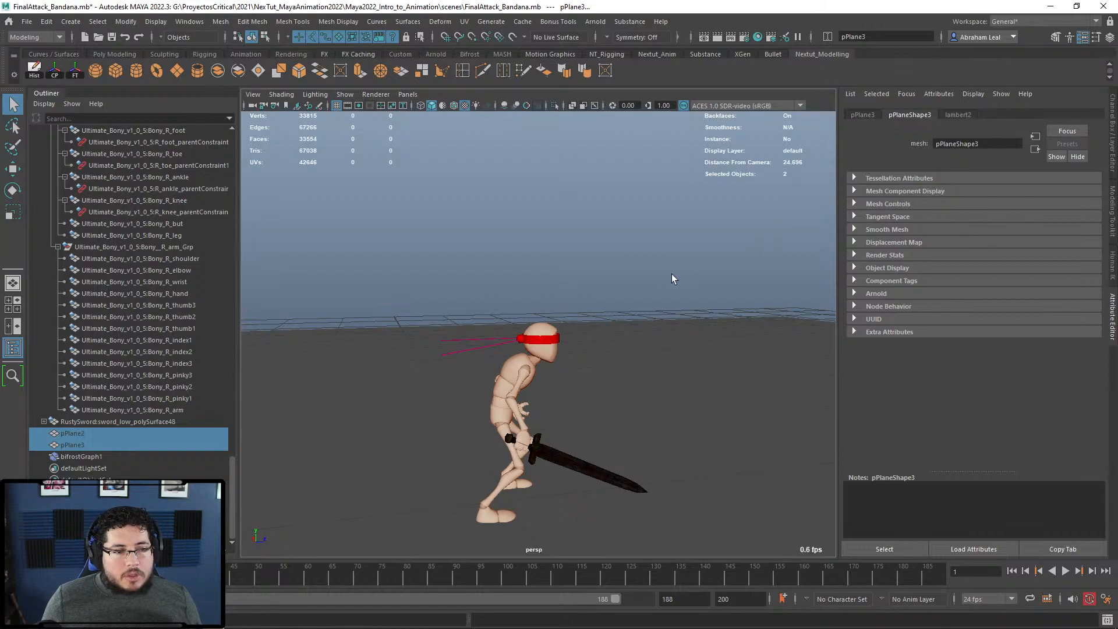
Step: Reframe the perspective view, then play and stop the re-simulated tails
alt+right_drag(624, 271, 557, 378)
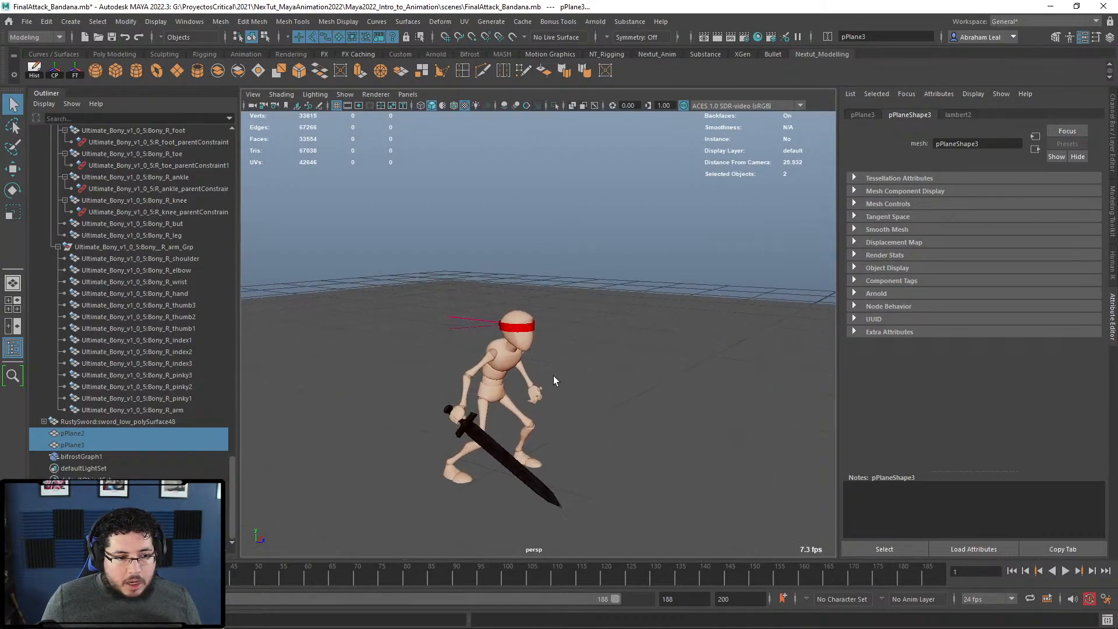
alt+drag(557, 377, 525, 346)
alt+right_drag(525, 345, 495, 334)
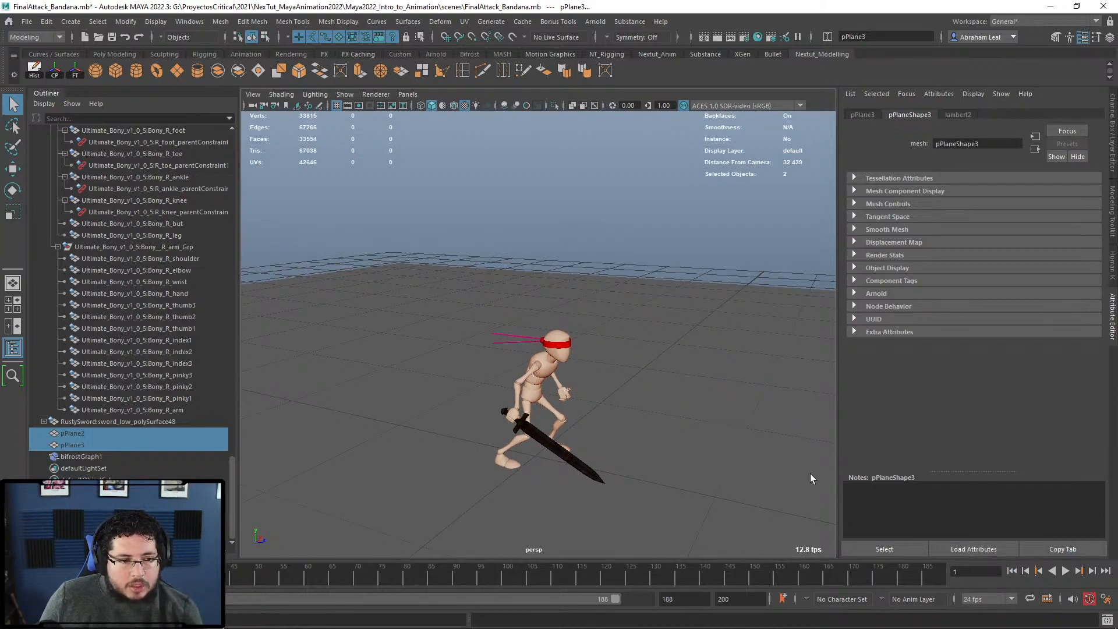
click(1067, 572)
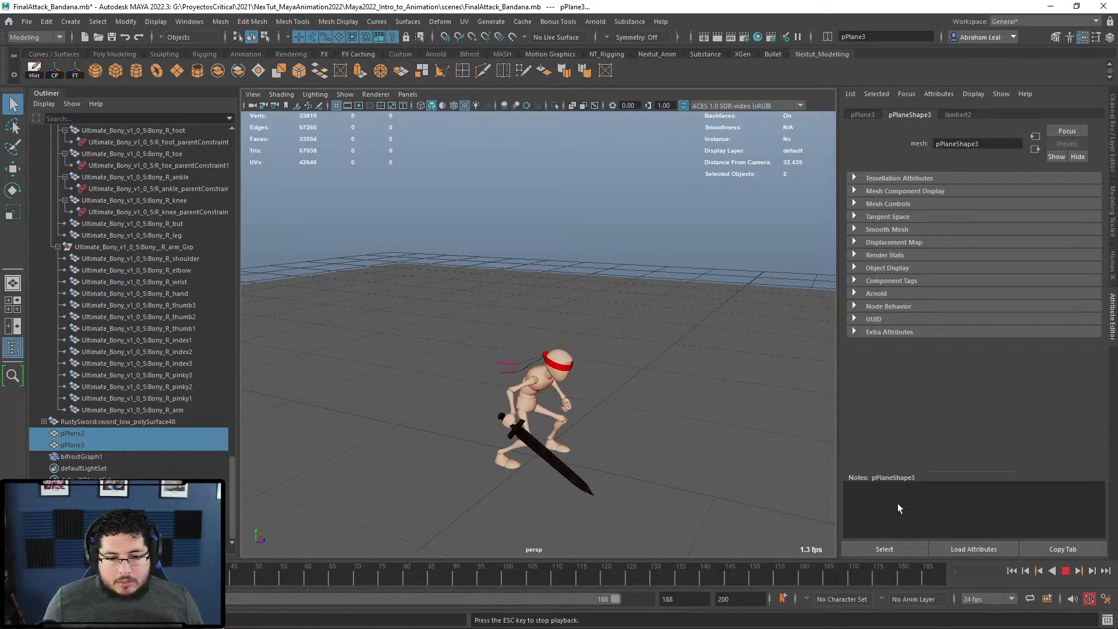
click(1069, 571)
Step: Orbit around Bony and replay the animation twice to check the tail motion
alt+middle_drag(691, 402, 661, 358)
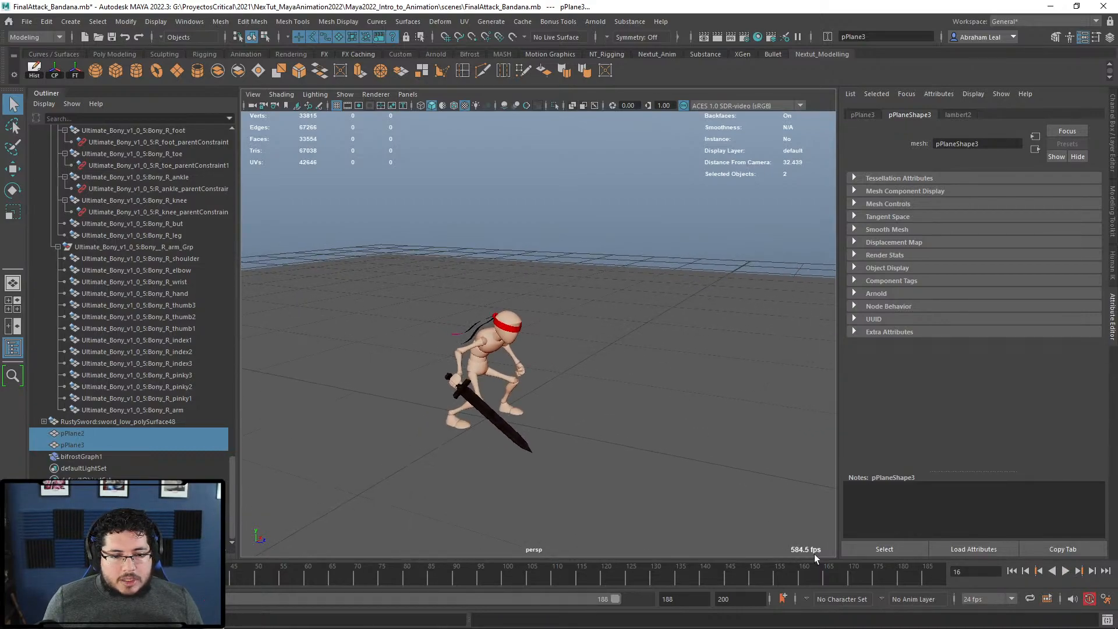
alt+drag(778, 462, 623, 370)
click(1066, 571)
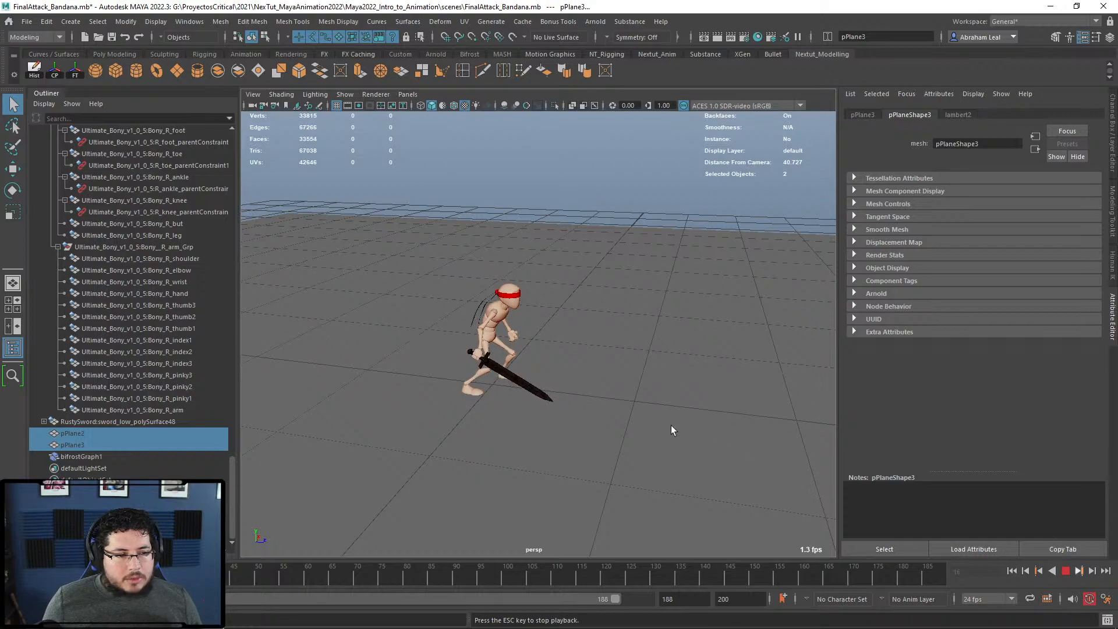
scroll(680, 414, down, 3)
alt+middle_drag(680, 412, 631, 446)
alt+drag(631, 446, 518, 432)
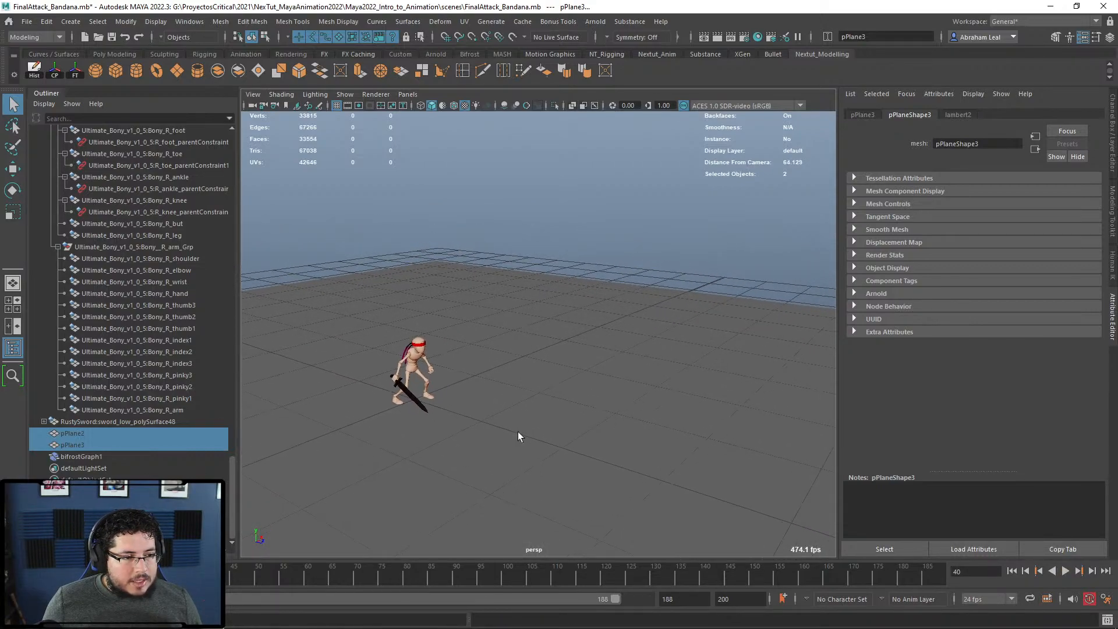
click(1064, 571)
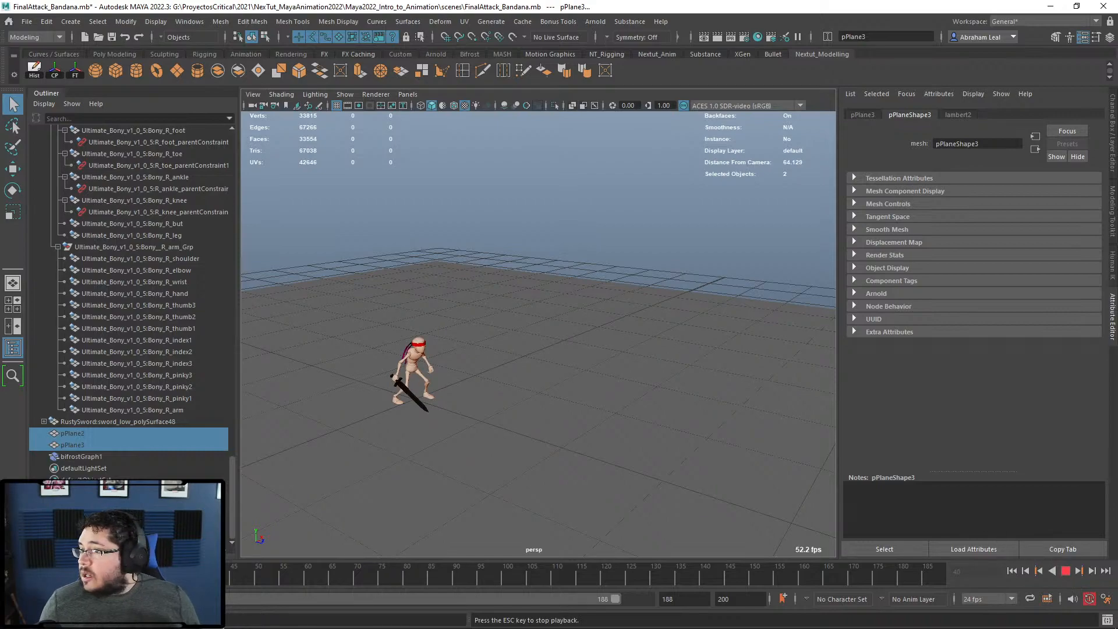
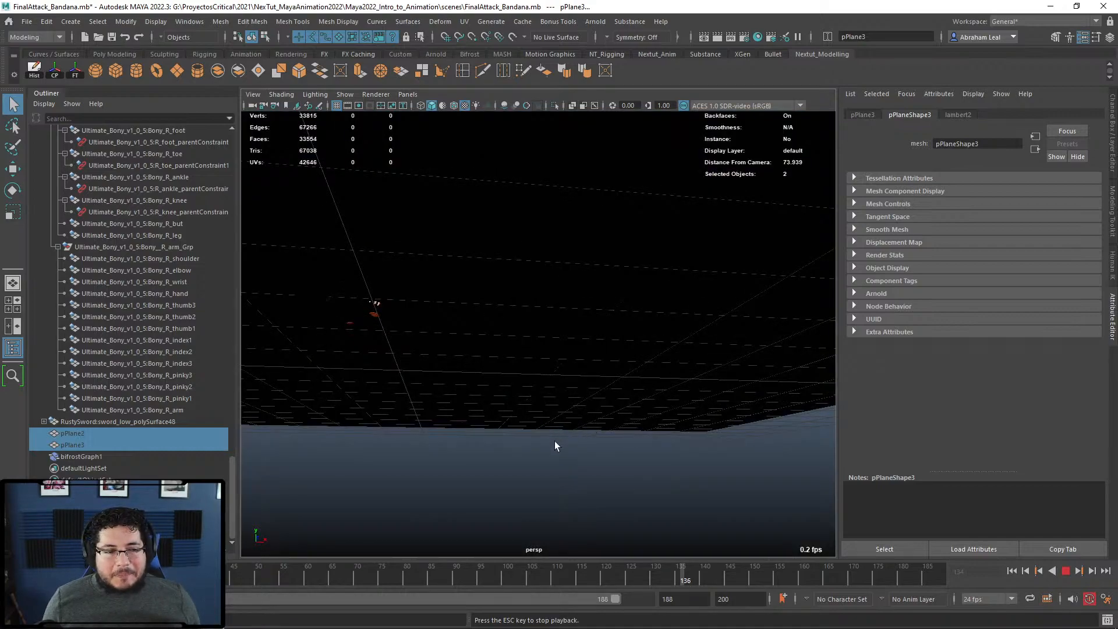
Step: Orbit to a steep top-down view during playback and stop the animation at frame 149
alt+drag(554, 432, 532, 438)
alt+drag(409, 411, 562, 413)
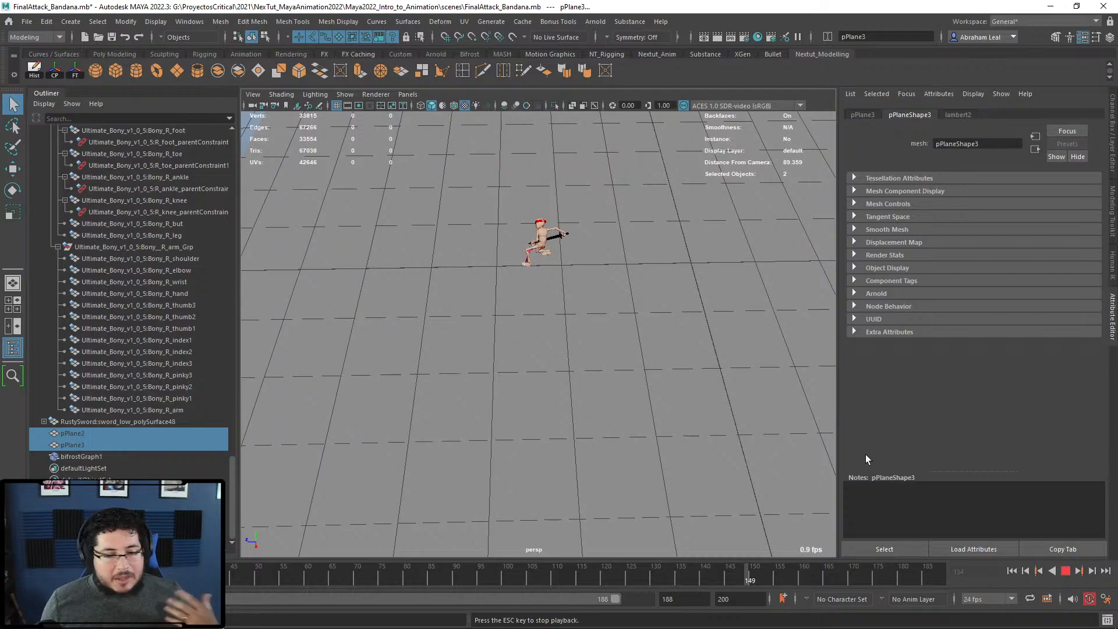
key(Escape)
Step: Tumble and dolly the persp view close to frame the red-headband character from the front
alt+drag(578, 340, 506, 334)
alt+right_drag(506, 335, 531, 351)
alt+drag(531, 352, 504, 401)
alt+right_drag(504, 402, 571, 407)
alt+drag(571, 407, 534, 409)
alt+middle_drag(534, 409, 615, 364)
alt+right_drag(615, 364, 558, 368)
mouse_move(559, 368)
alt+mouse_down()
mouse_move(568, 371)
mouse_move(553, 378)
alt+mouse_up()
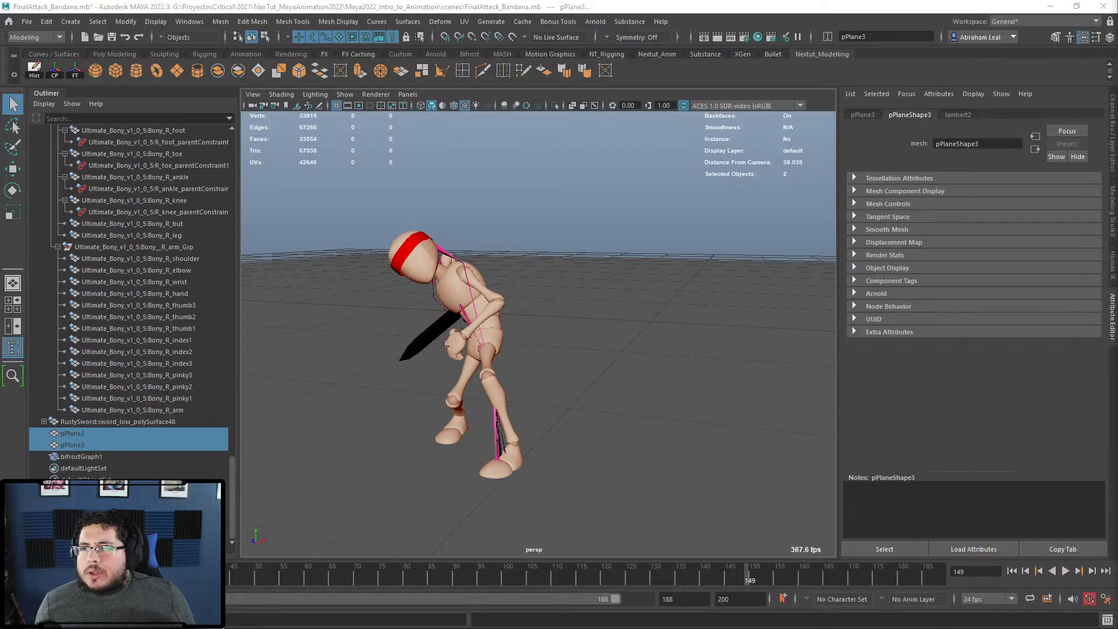
drag(1116, 194, 1004, 188)
Step: Search Google for 'procedural shading'
click(631, 28)
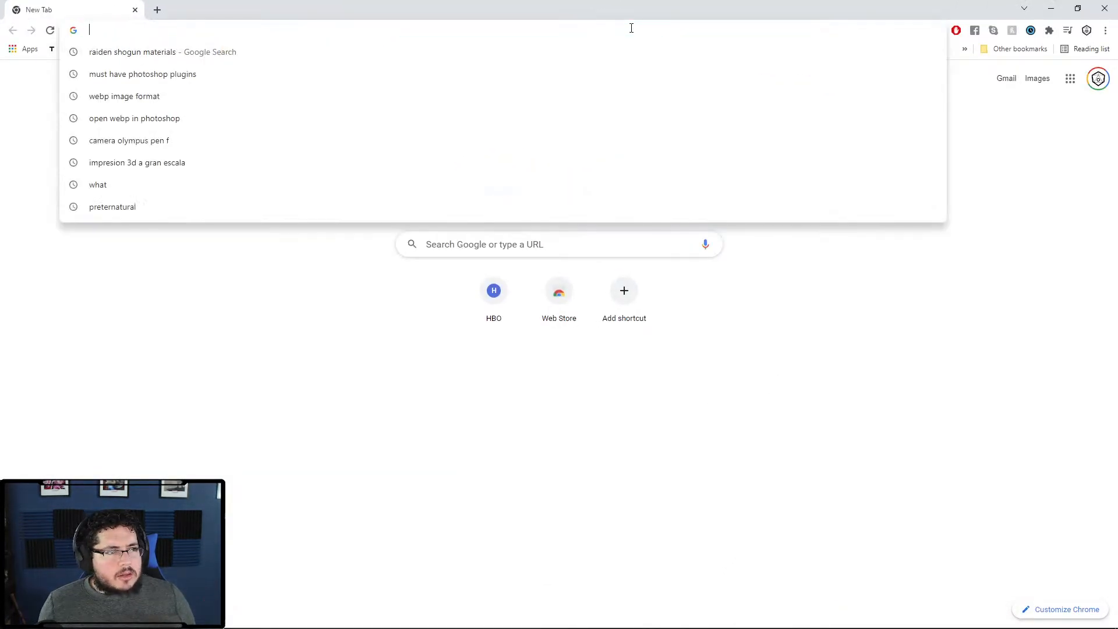
text(proced)
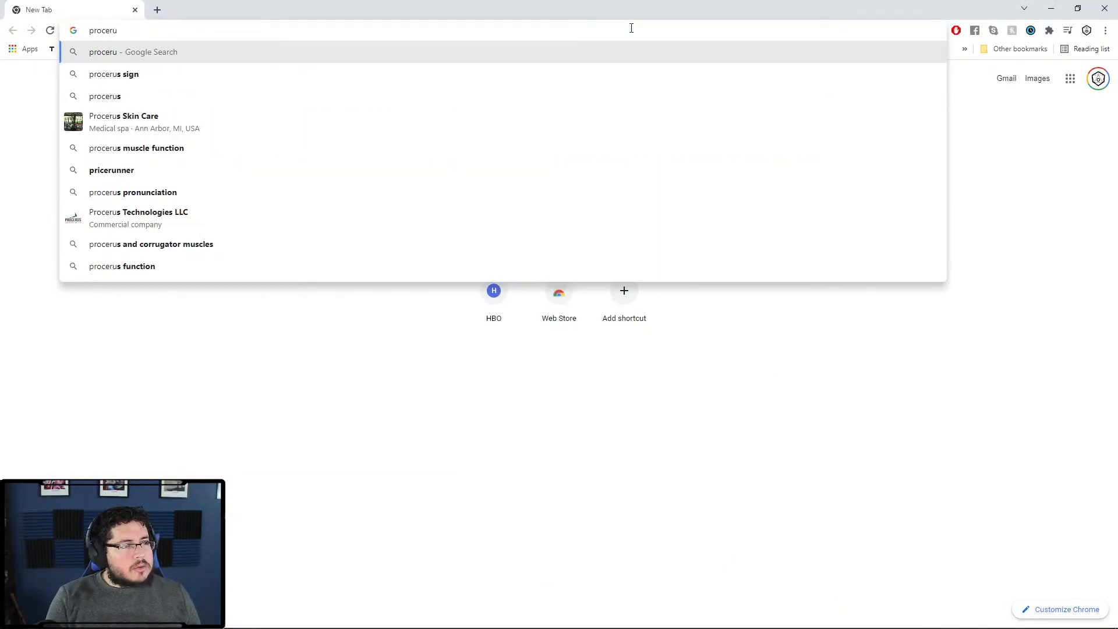
text(ural shading)
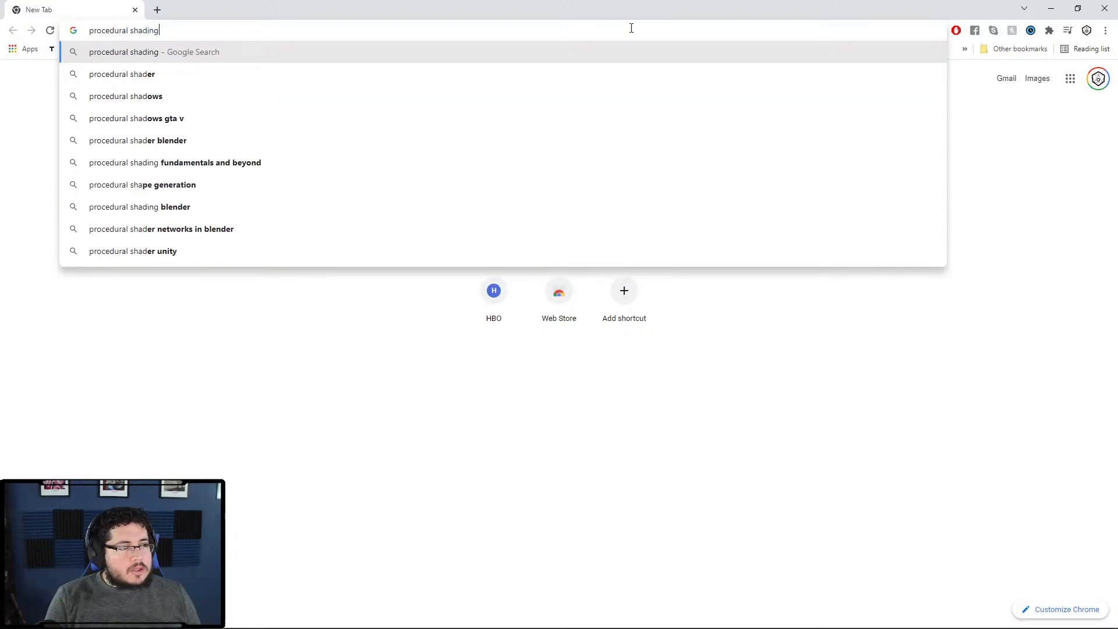
key(Return)
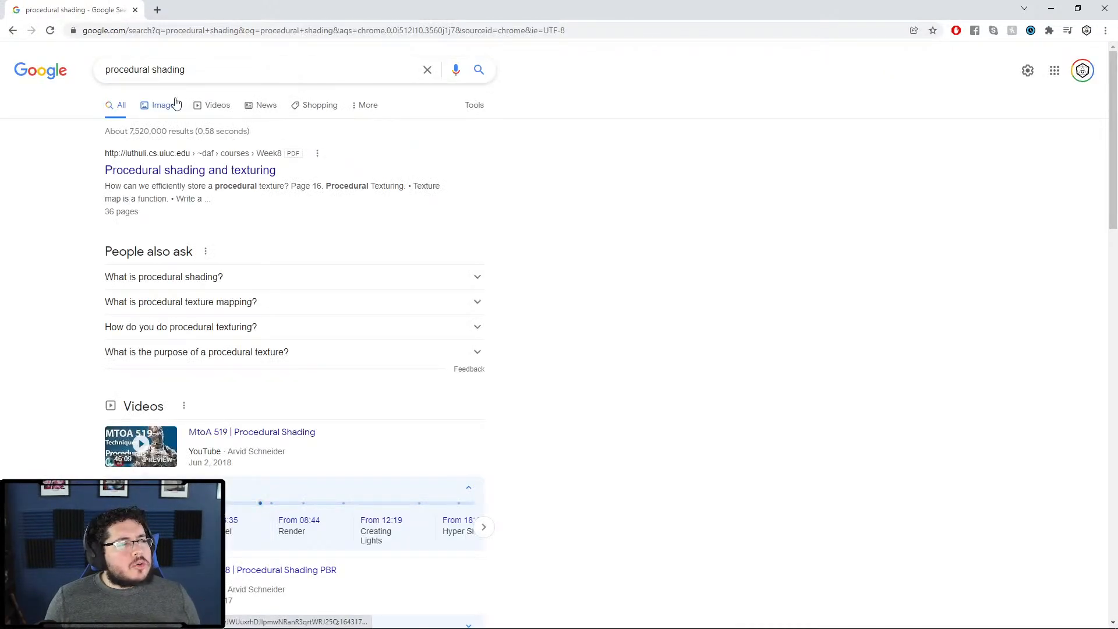
Step: Preview the Notch, Arnold 5 and Cloth Procedural Shading In Maya image results
click(177, 103)
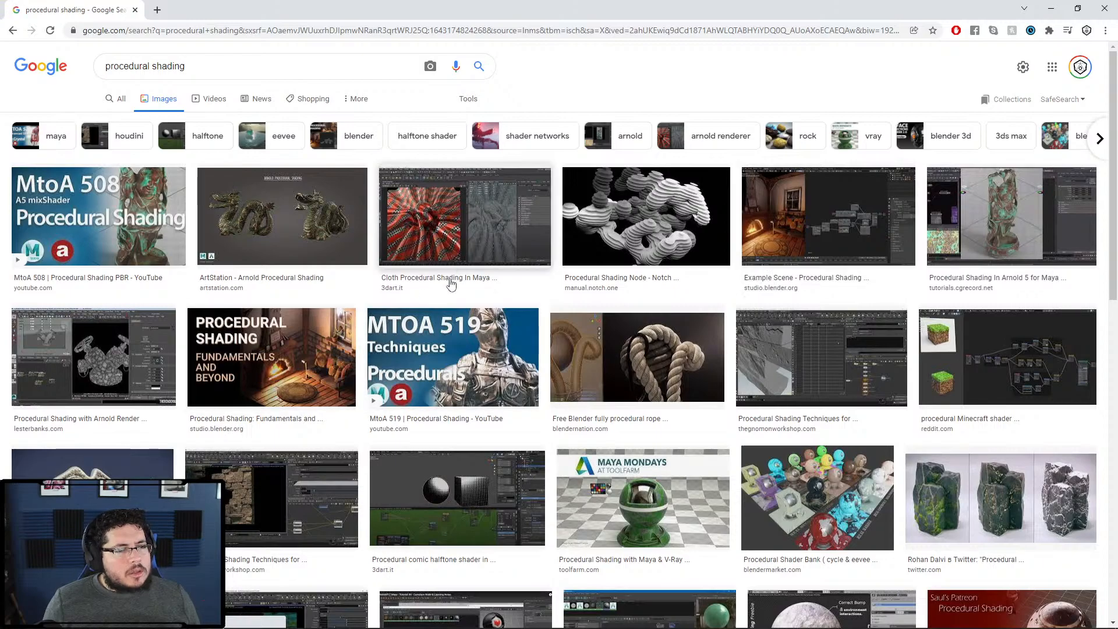
click(664, 222)
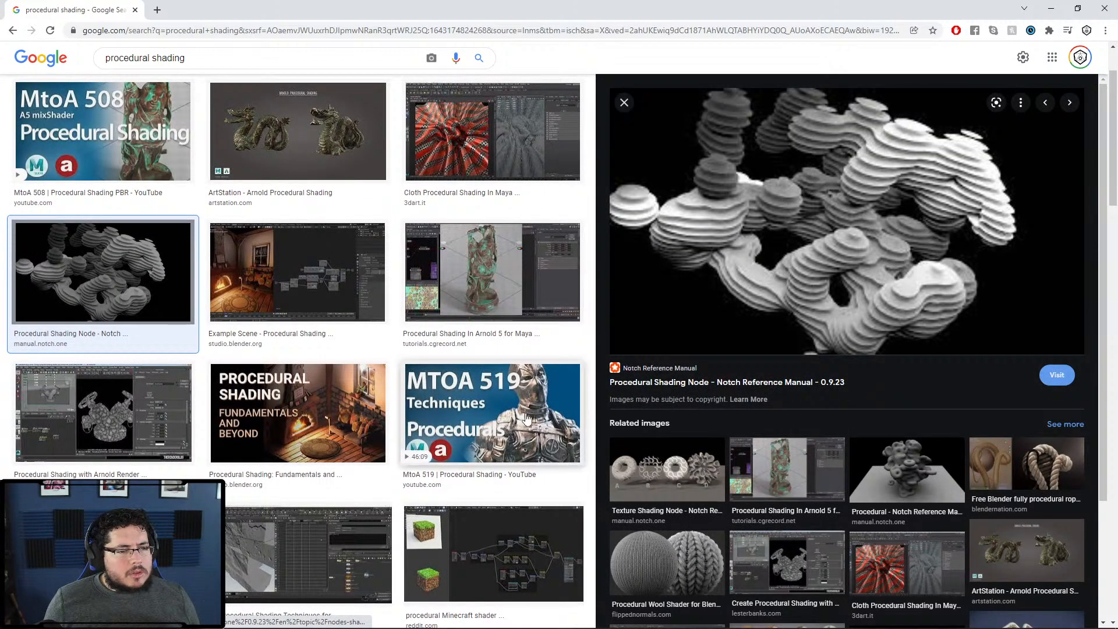
click(515, 286)
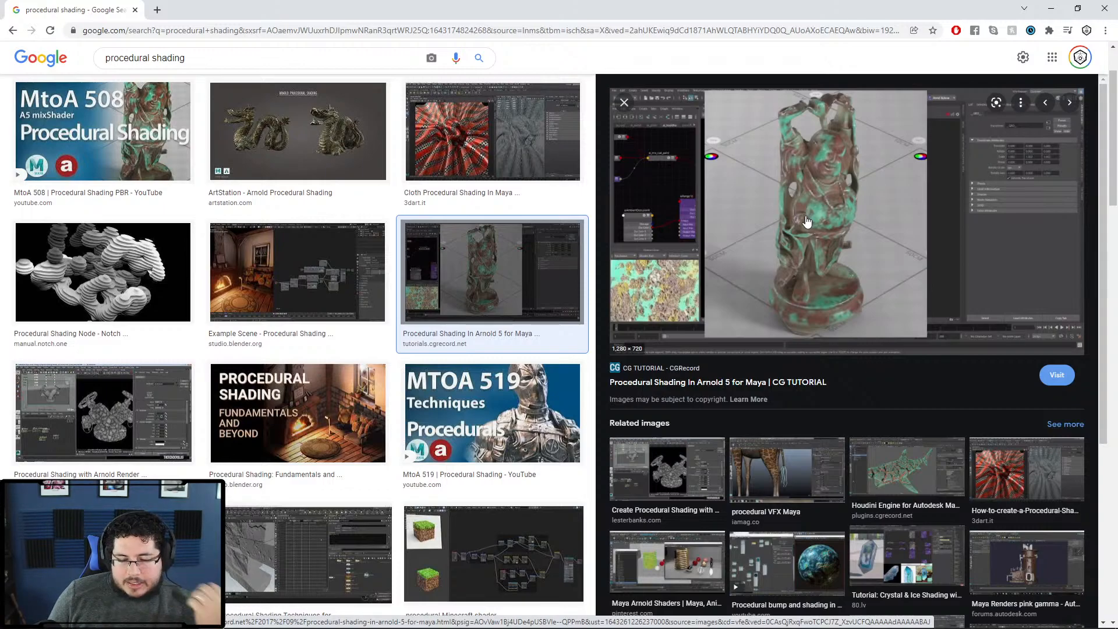
click(450, 155)
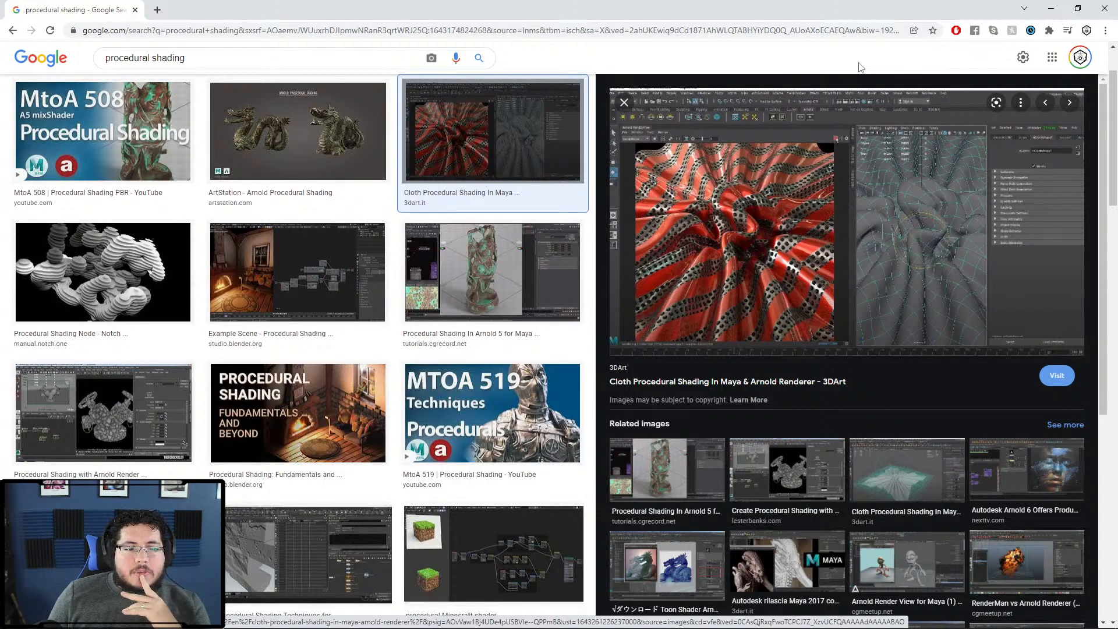
scroll(371, 354, down, 3)
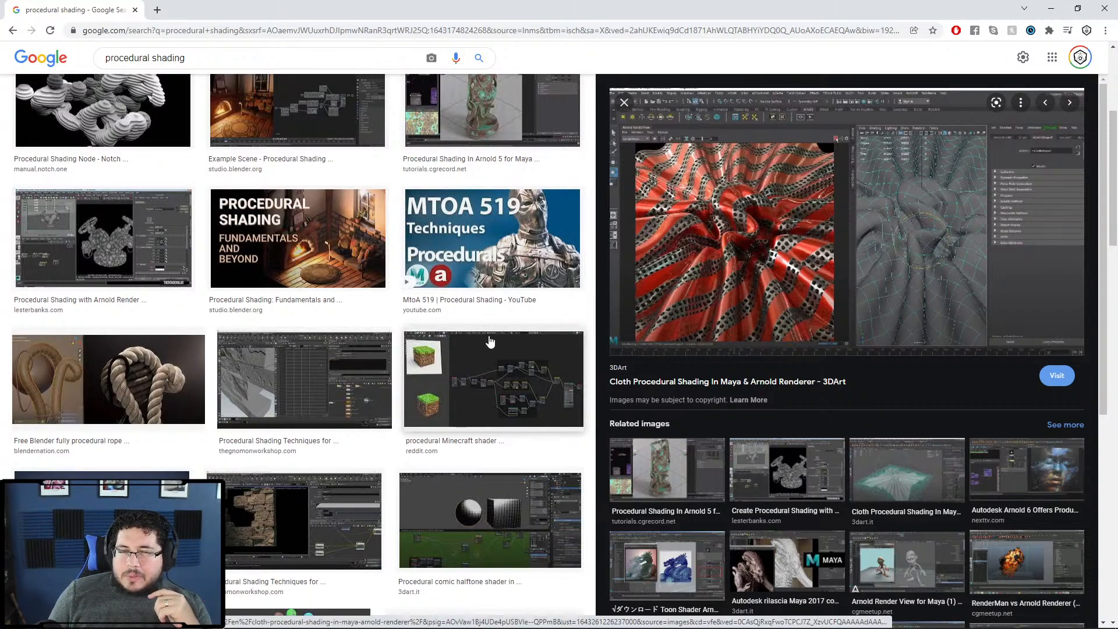
key(super)
text(notepad)
key(Return)
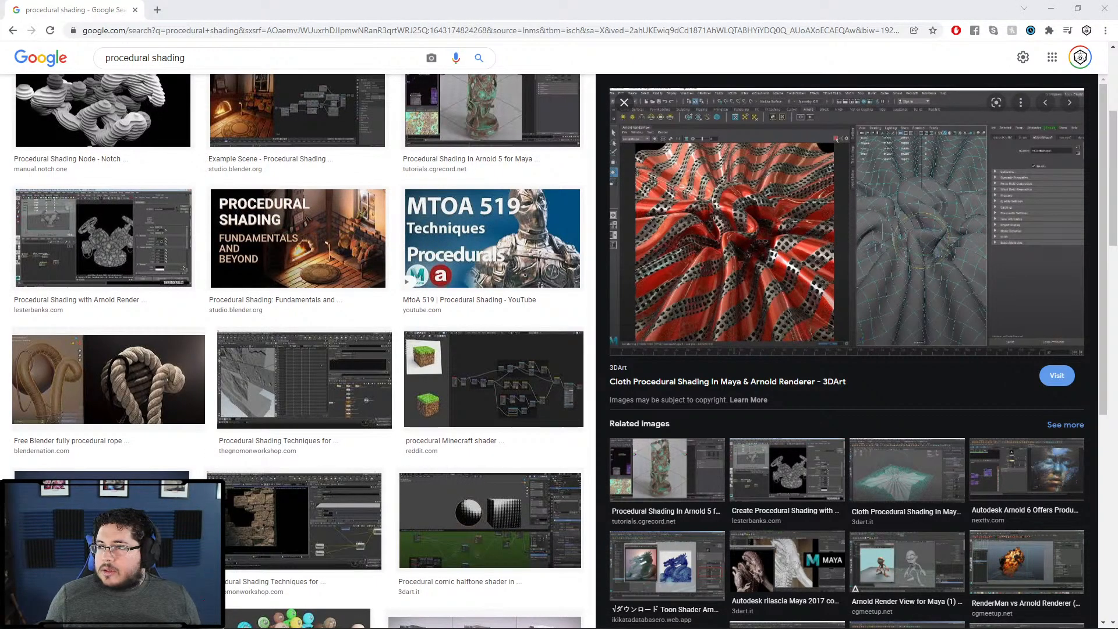
key(super)
text(sticky)
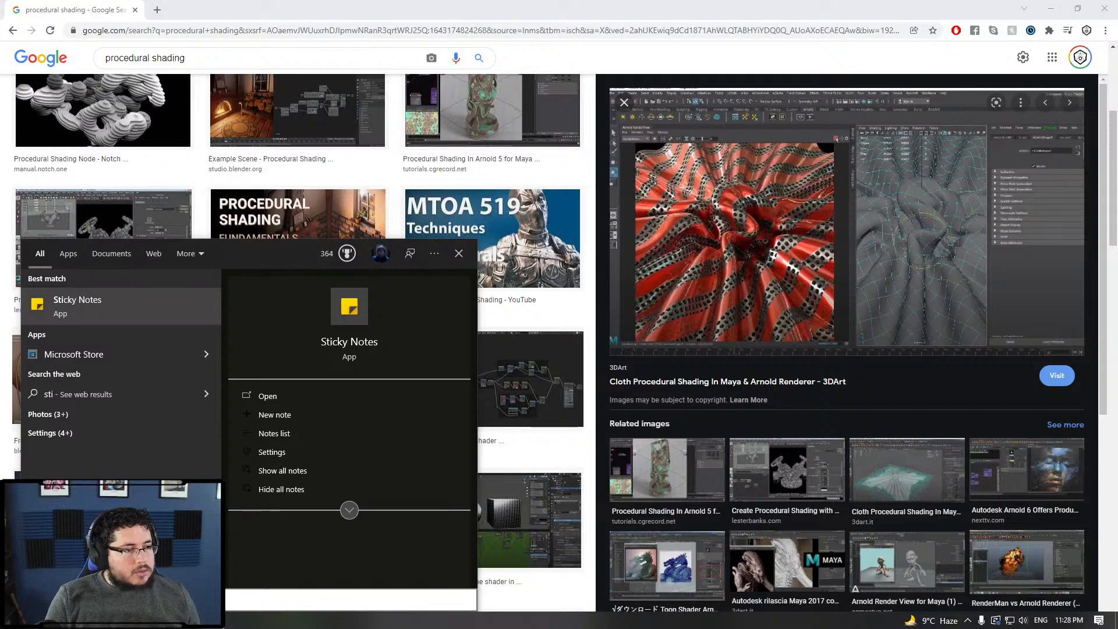
key(Return)
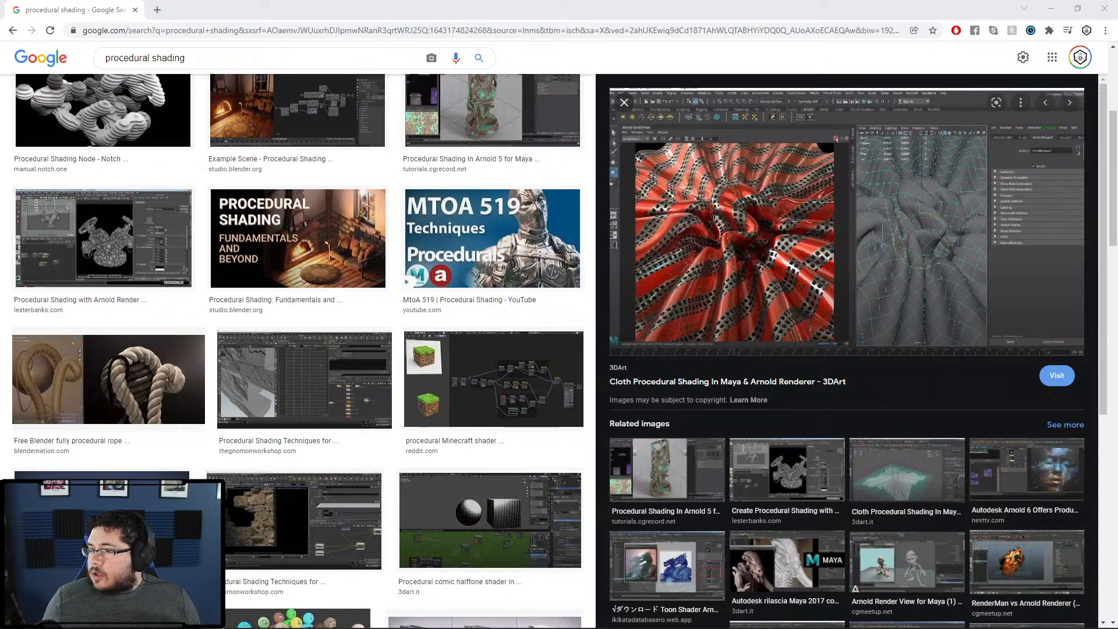
click(158, 10)
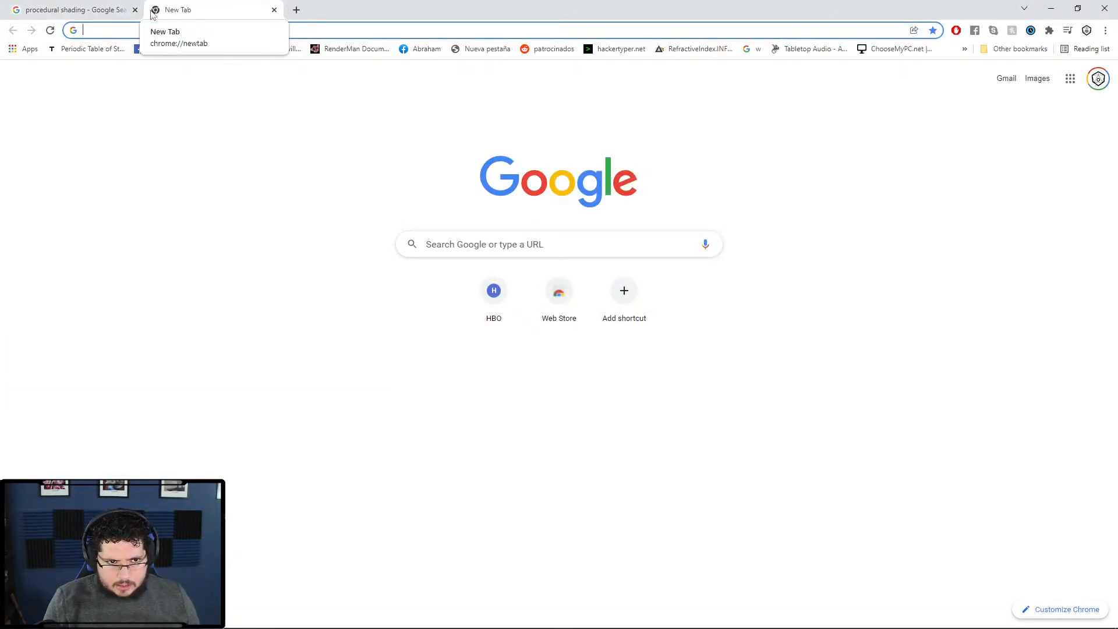
text(marvelous)
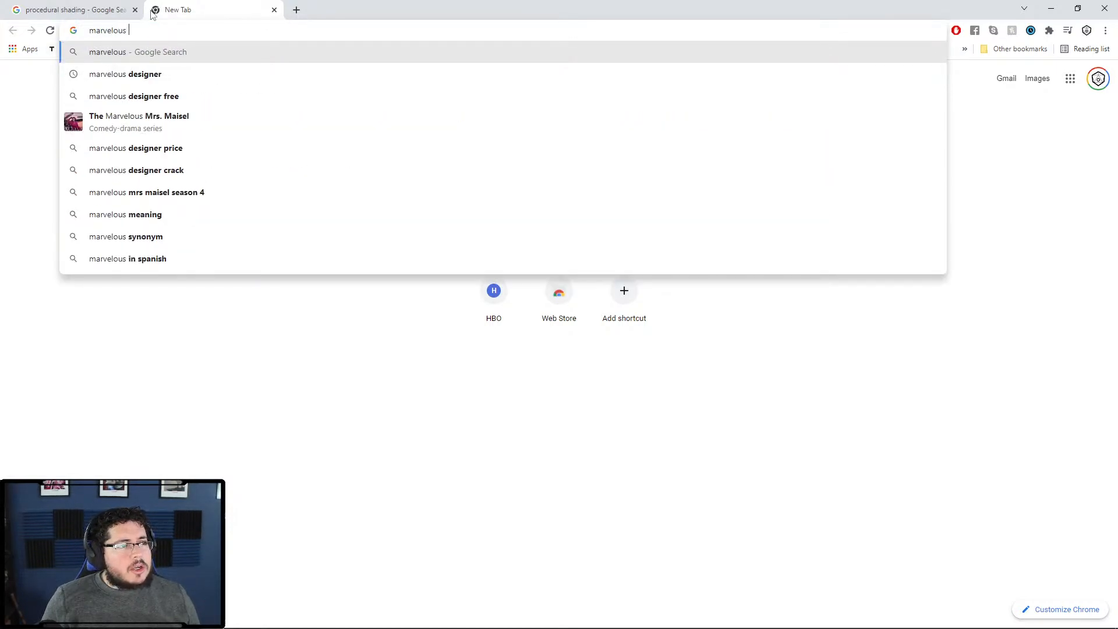
key(Down)
key(Return)
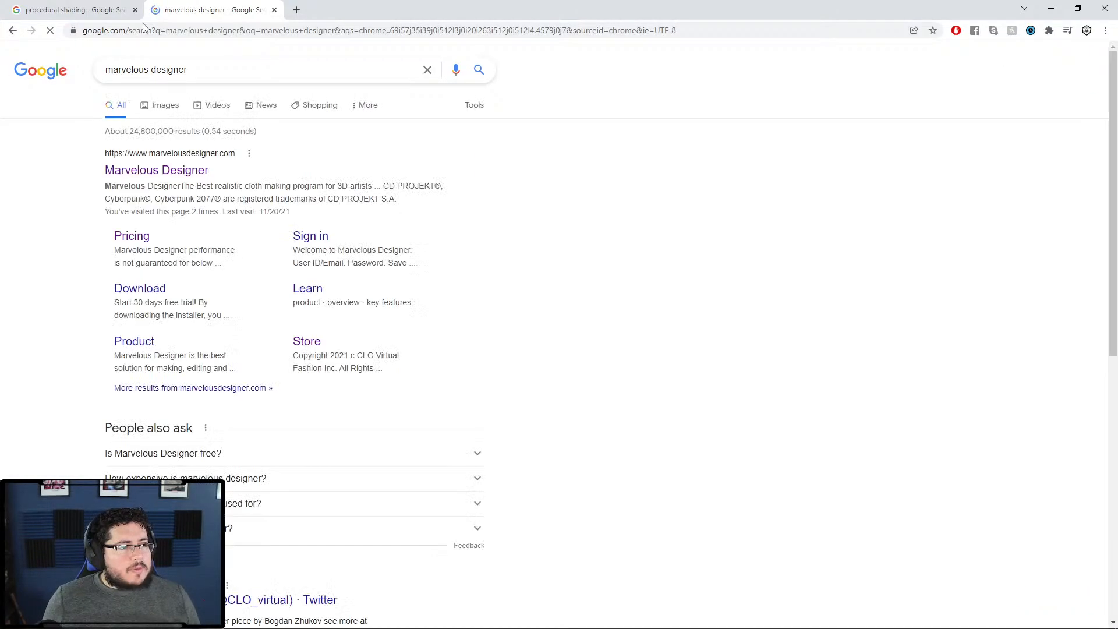
click(182, 105)
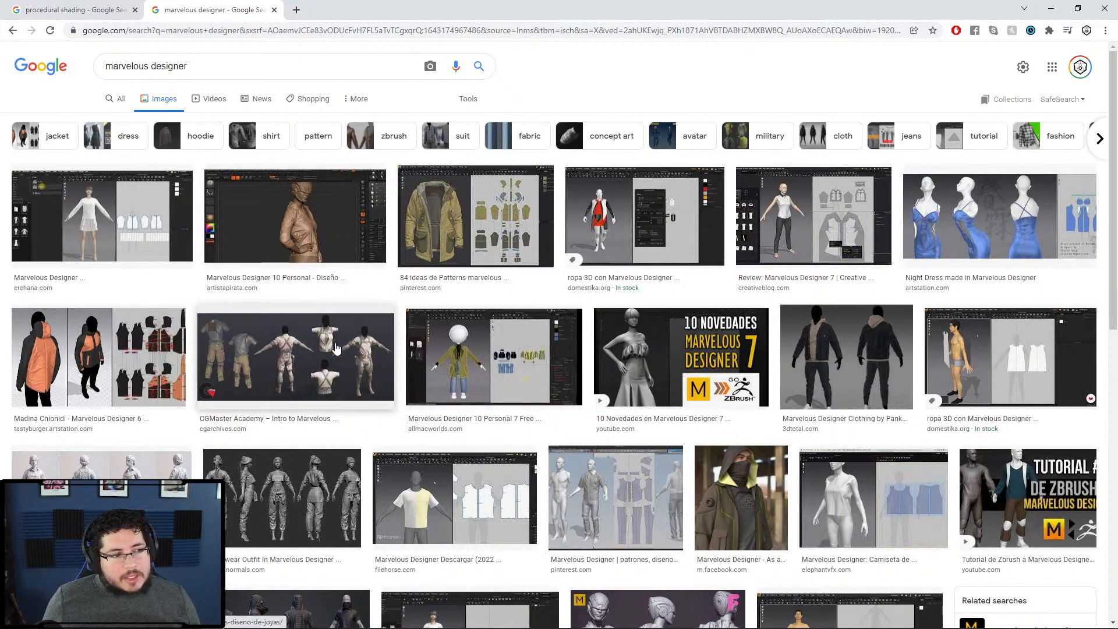
click(164, 350)
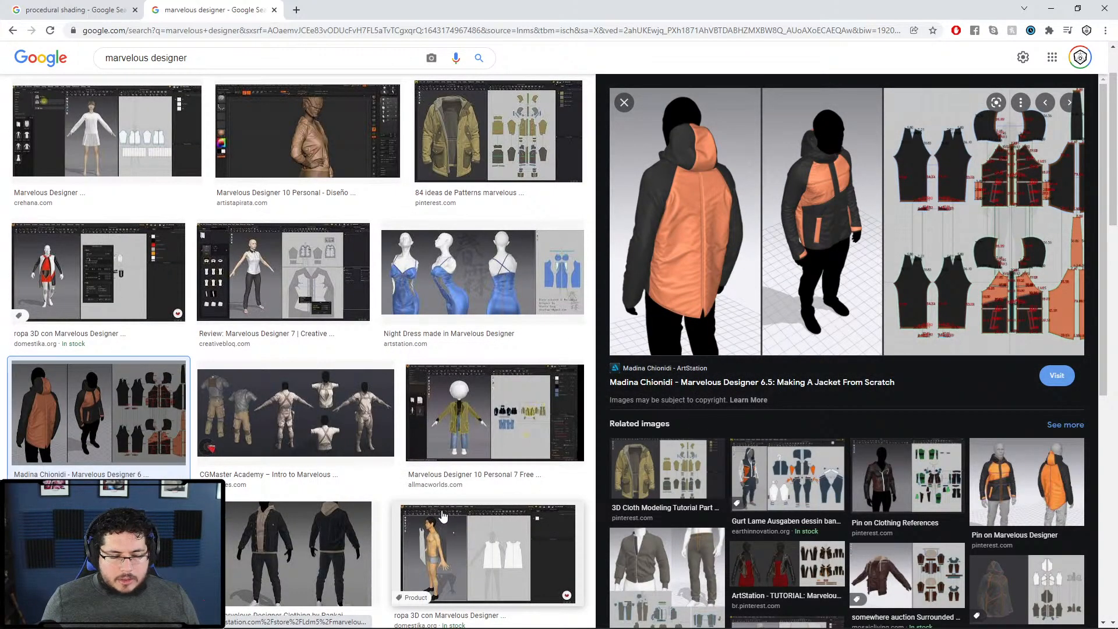
scroll(500, 399, down, 4)
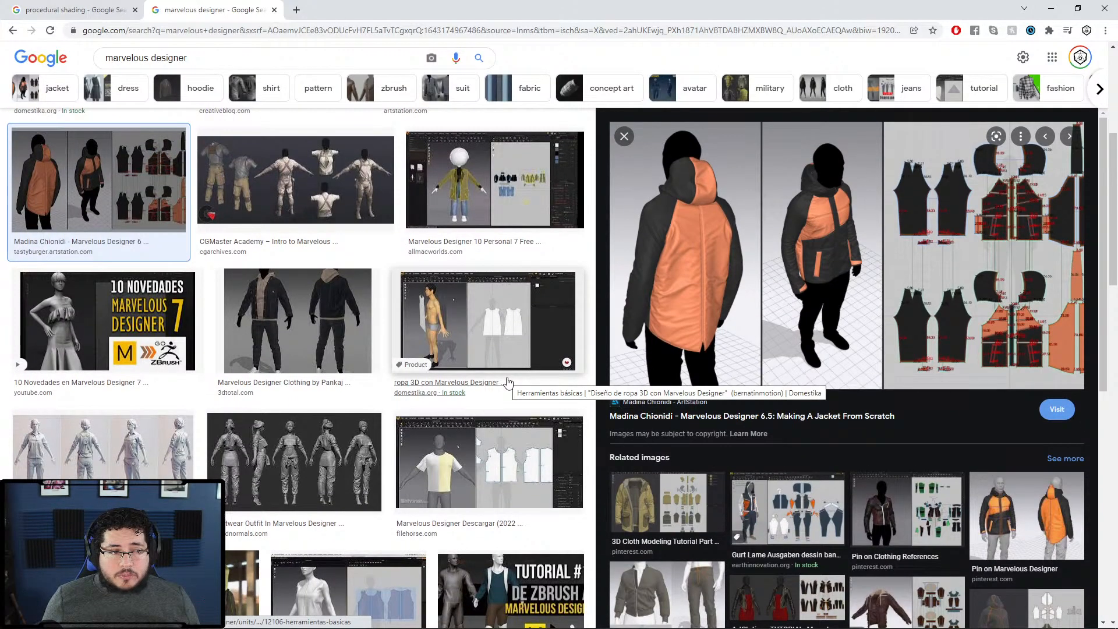
scroll(509, 377, down, 3)
scroll(510, 371, down, 2)
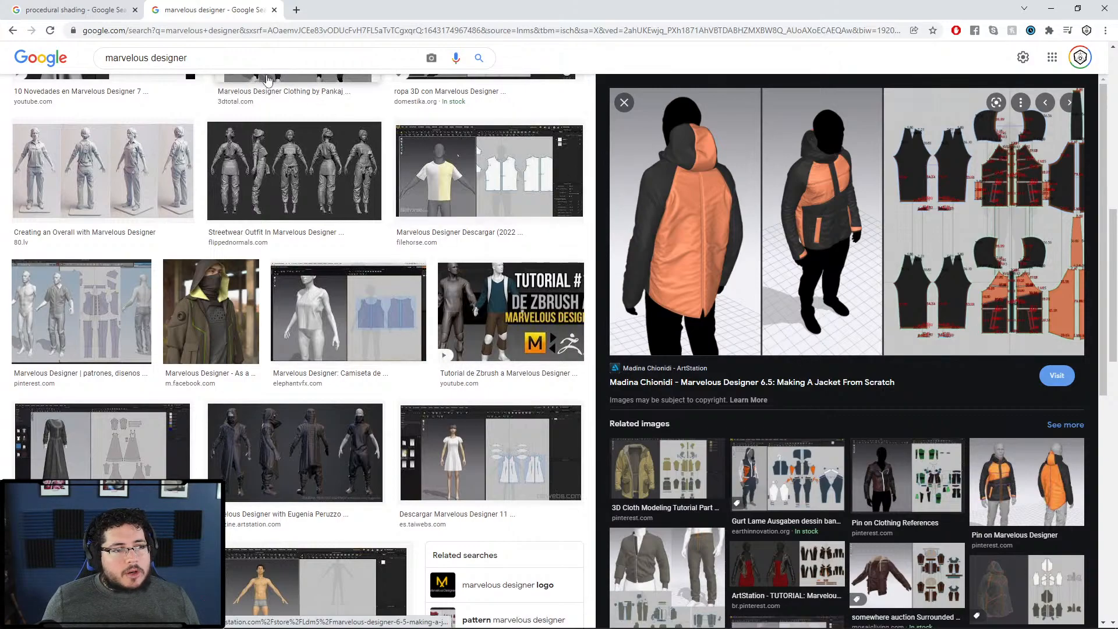
click(275, 10)
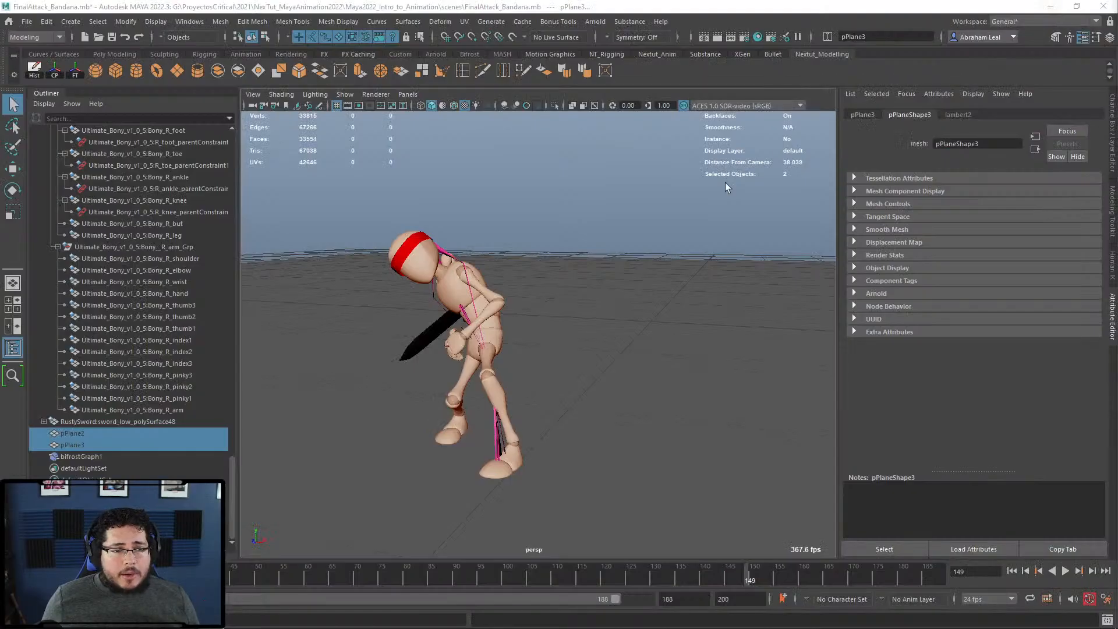
alt+drag(725, 183, 632, 325)
alt+drag(585, 266, 547, 289)
alt+right_drag(507, 367, 479, 311)
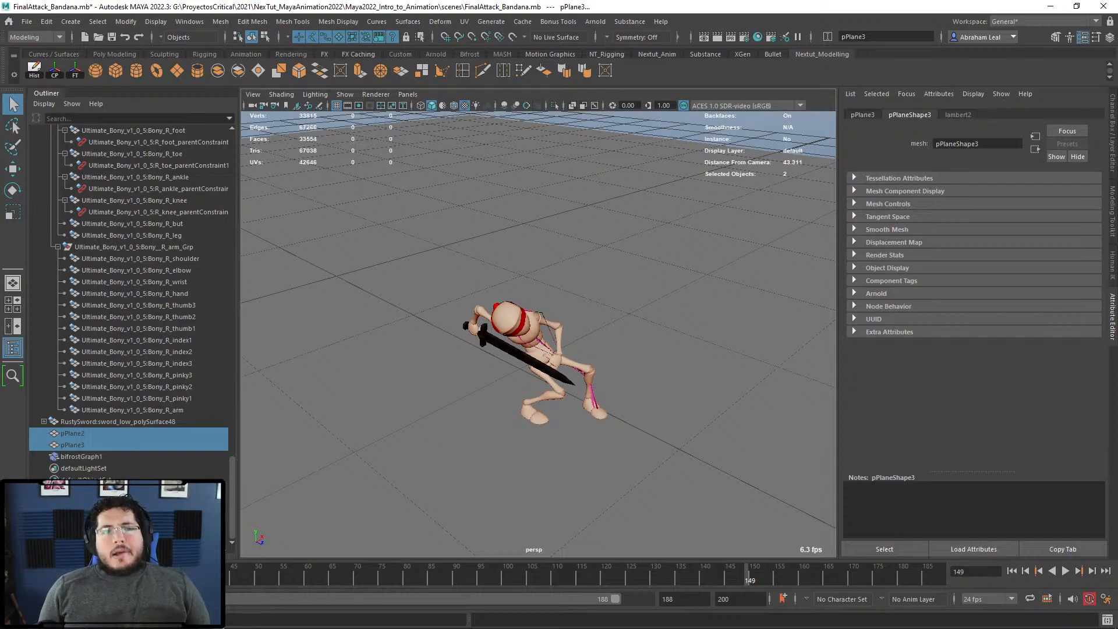
key(alt+Tab)
key(alt+Tab)
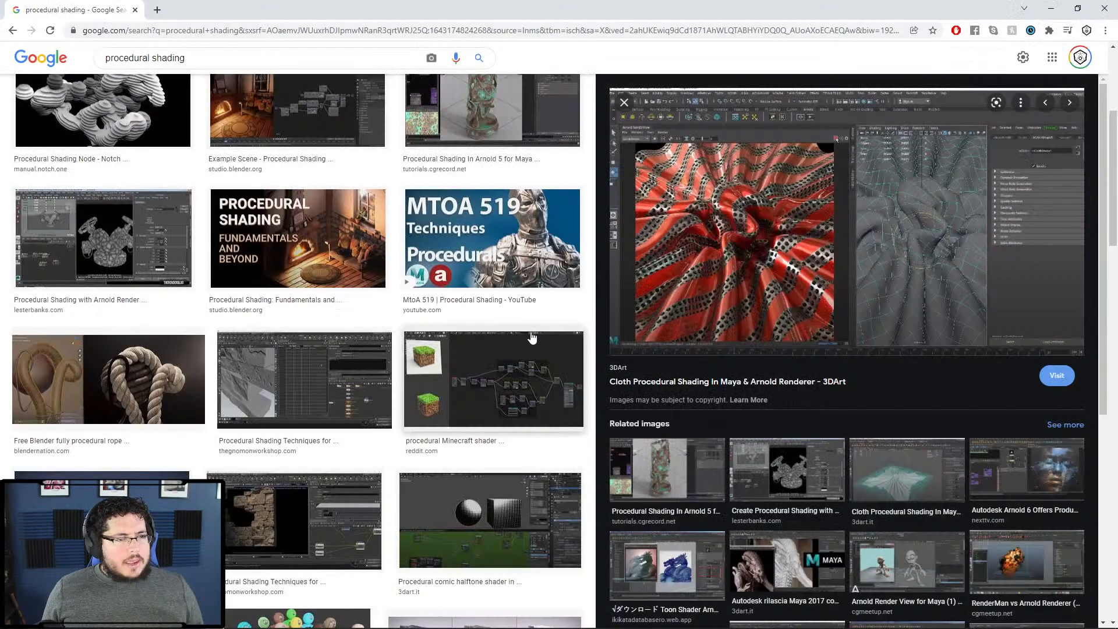
drag(286, 52, 3, 71)
Step: Image-search 'tinkerbell', preview the Tinker Bell close-up, then return to Maya
text(tinke)
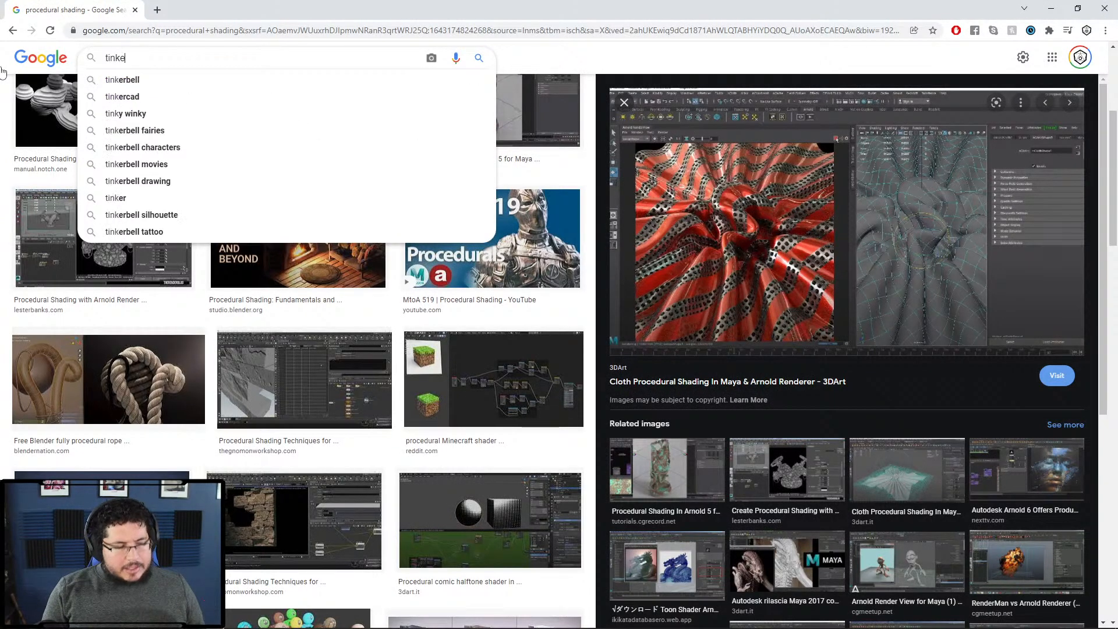
text(rbell)
key(Return)
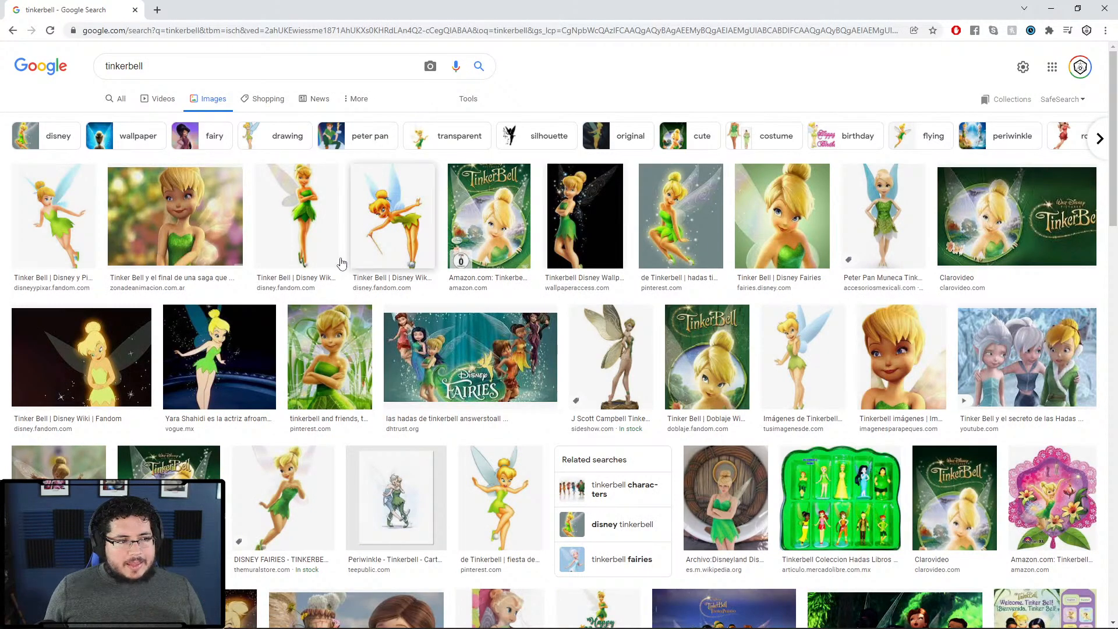
click(230, 209)
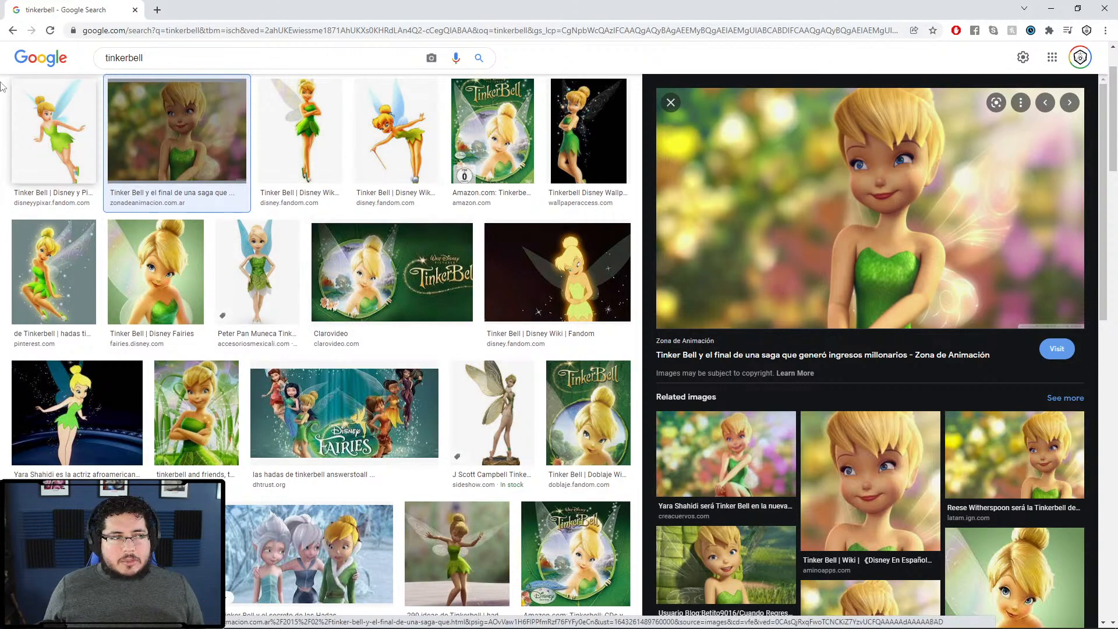
click(12, 33)
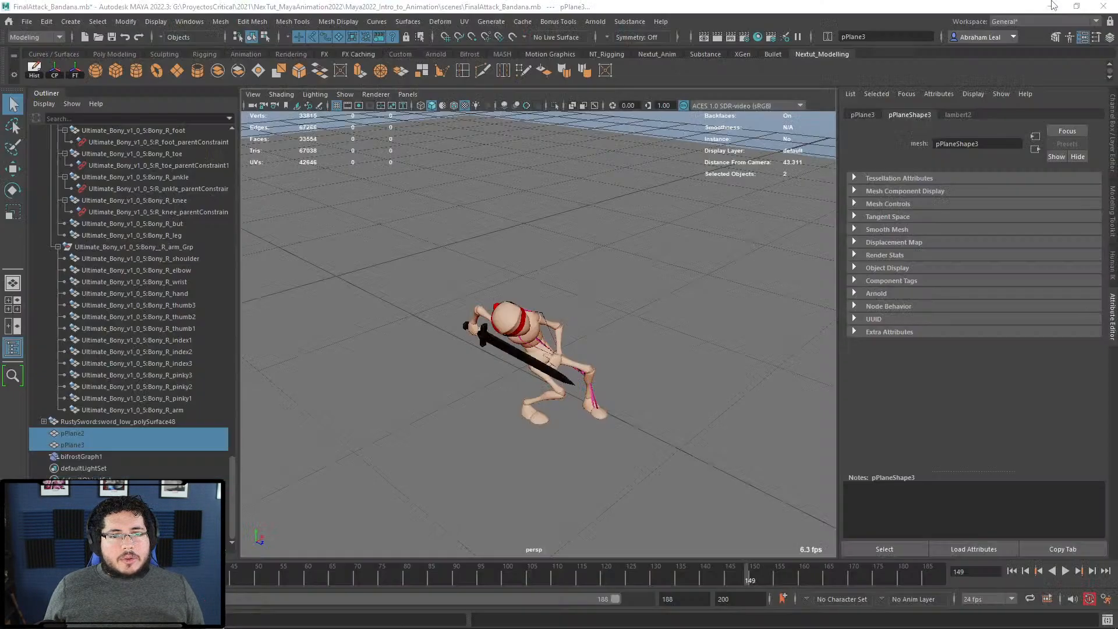
click(1050, 9)
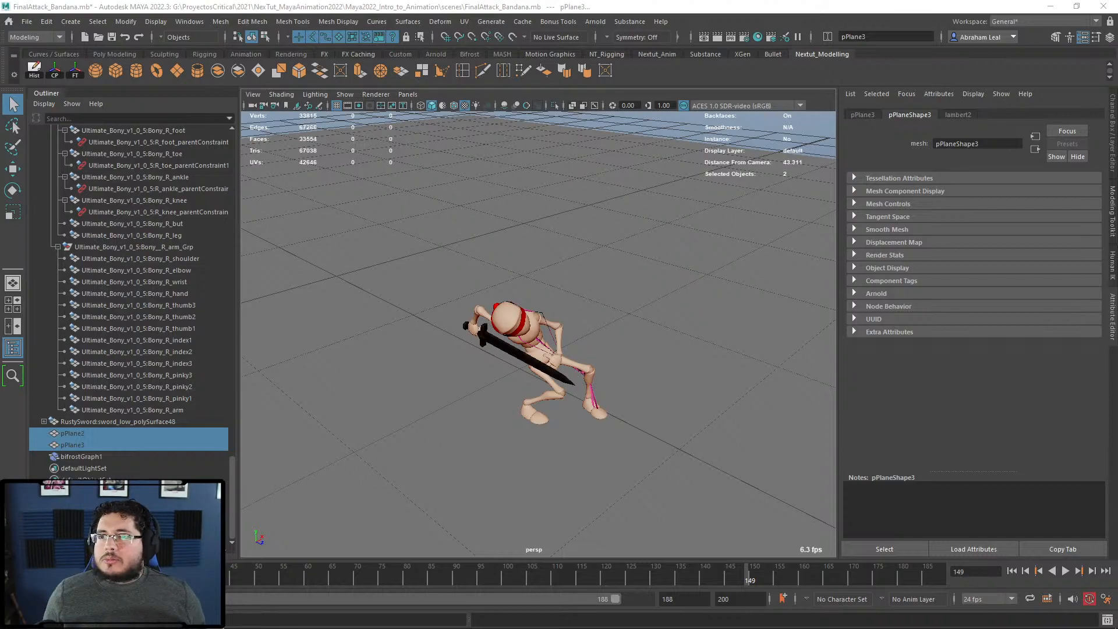
Step: Maximize a new Chrome tab over Maya and focus its address bar
drag(1117, 7, 734, 0)
click(741, 26)
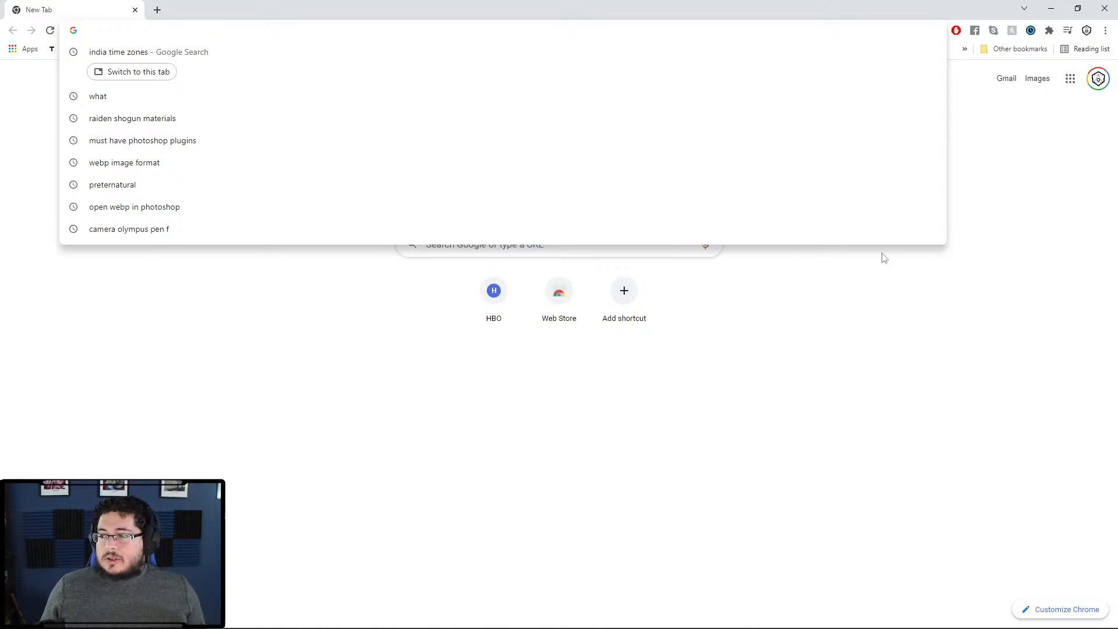
Step: Go to artstation.com from the address bar
click(203, 333)
click(239, 30)
text(arts)
key(Return)
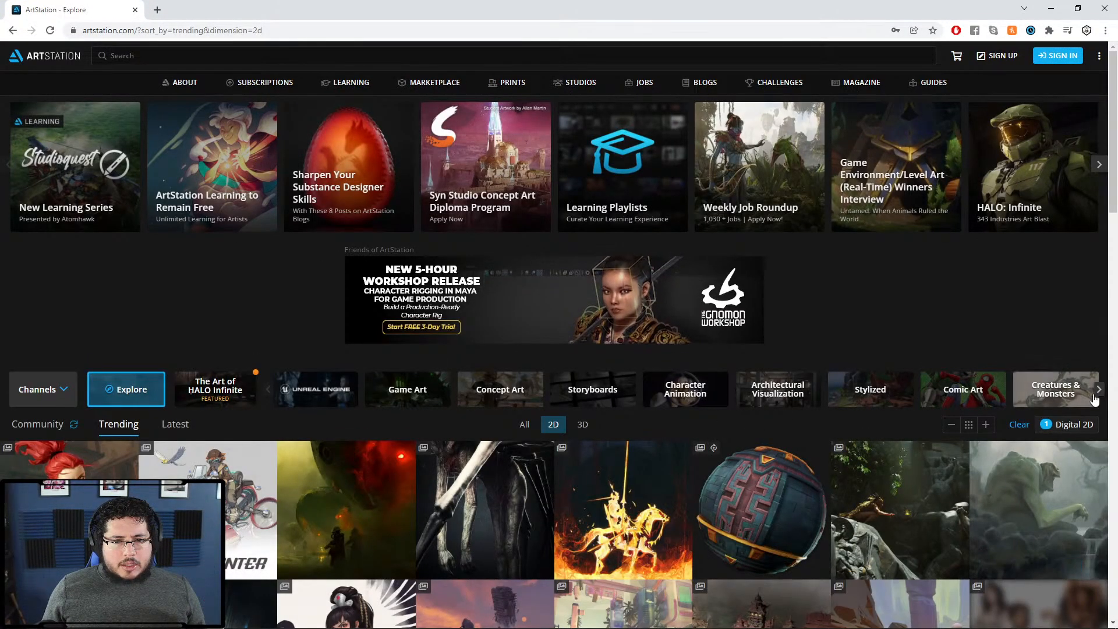
Step: Open the Hard Surface channel filtered to 2D and view the green gun concepts artwork
click(1055, 389)
scroll(647, 432, down, 3)
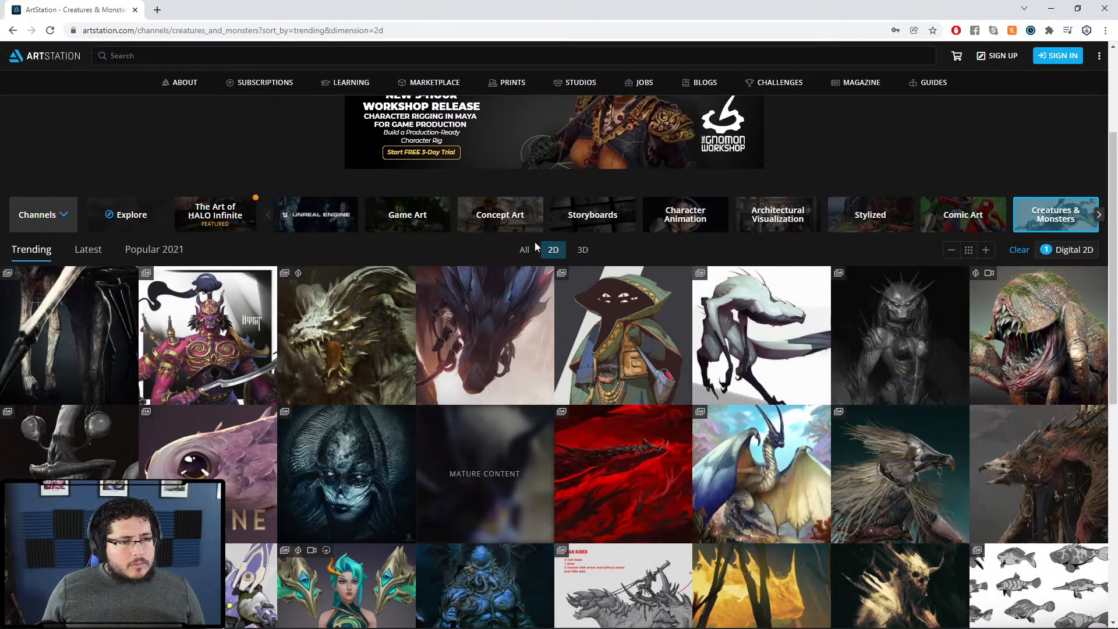
click(1099, 215)
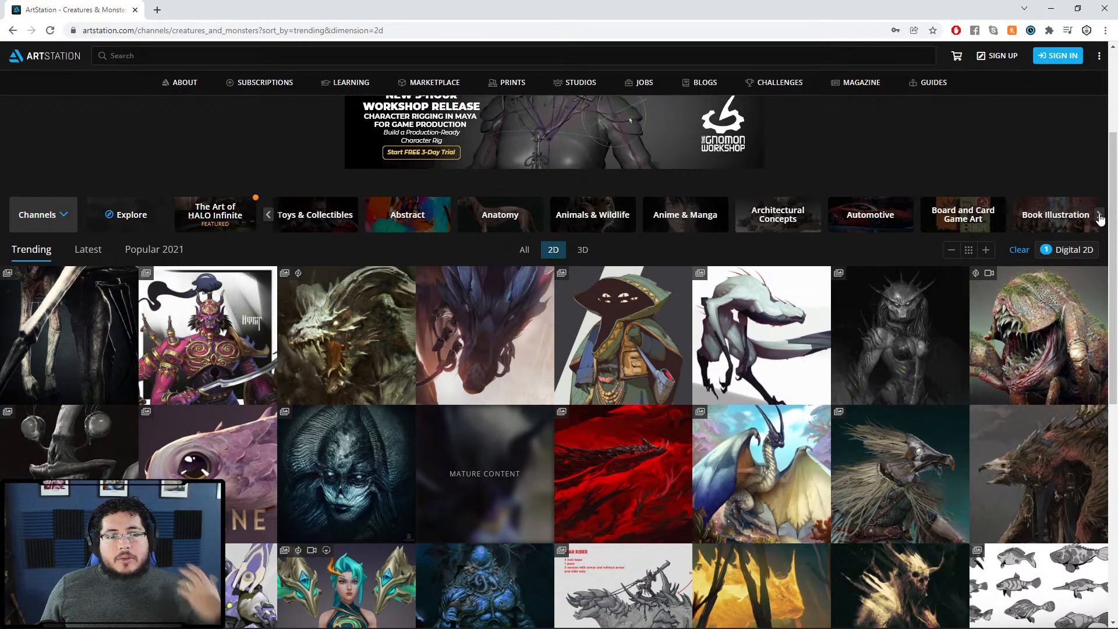
click(1099, 217)
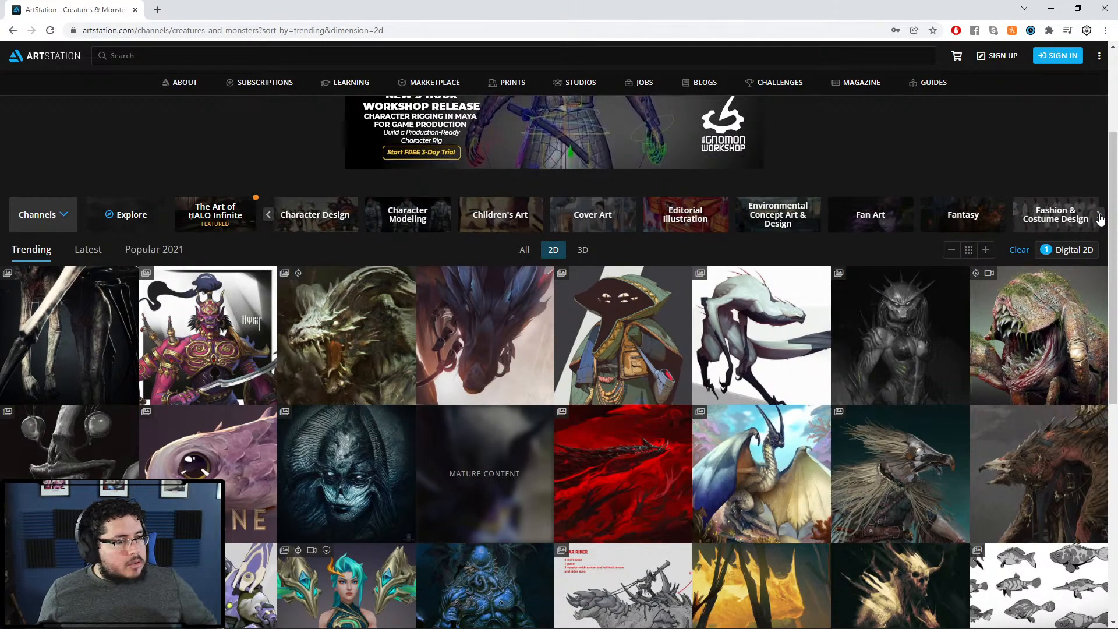
click(1099, 216)
click(592, 210)
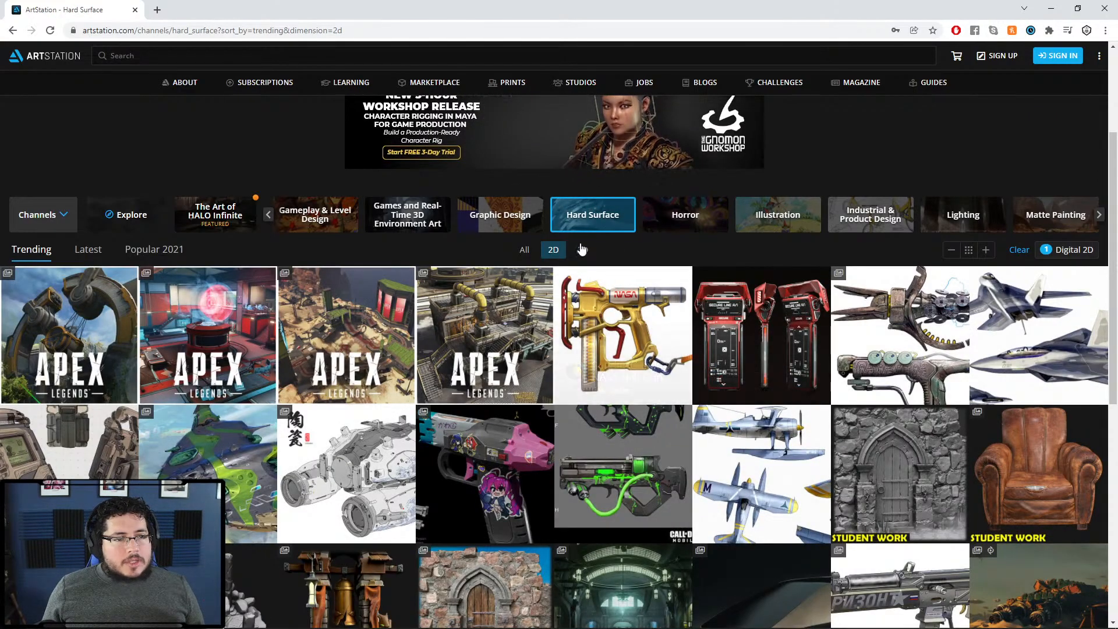
click(553, 249)
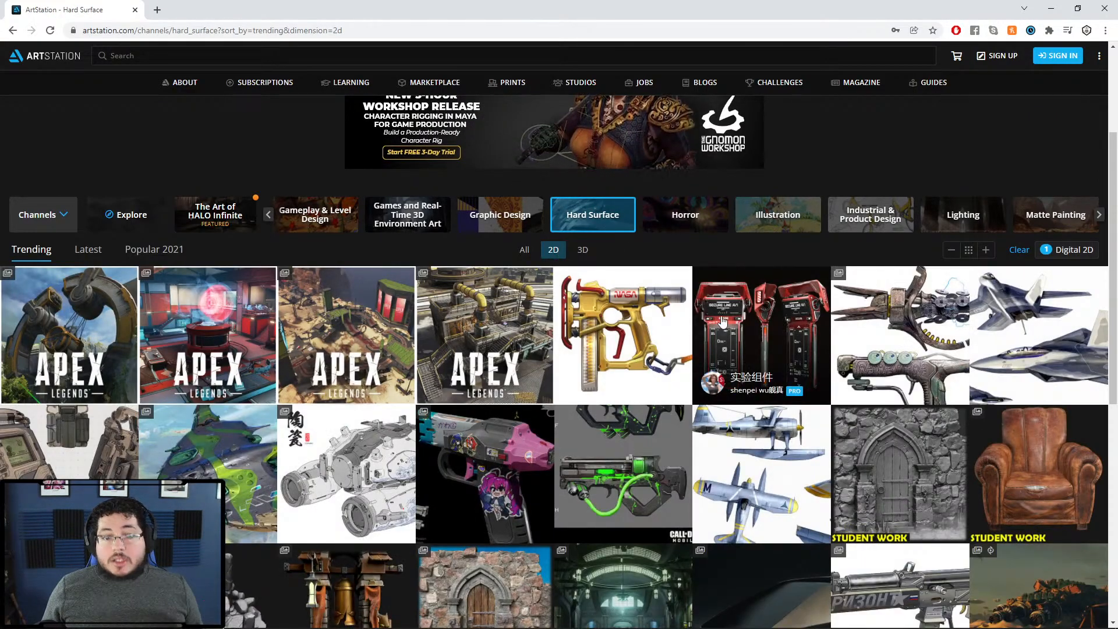
scroll(722, 320, down, 1)
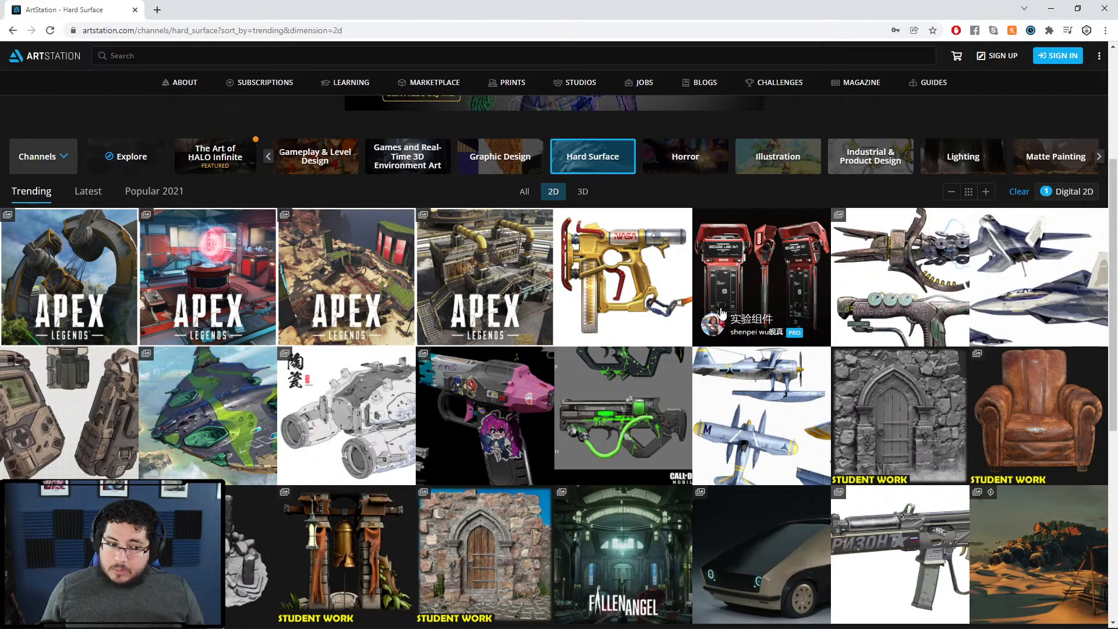
click(635, 398)
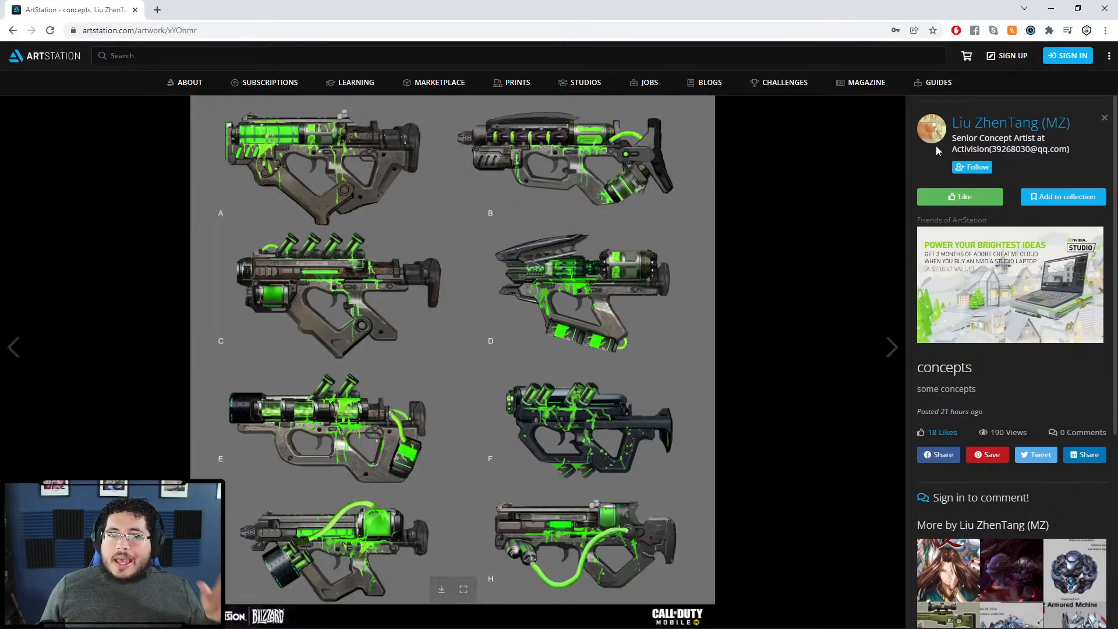
click(13, 30)
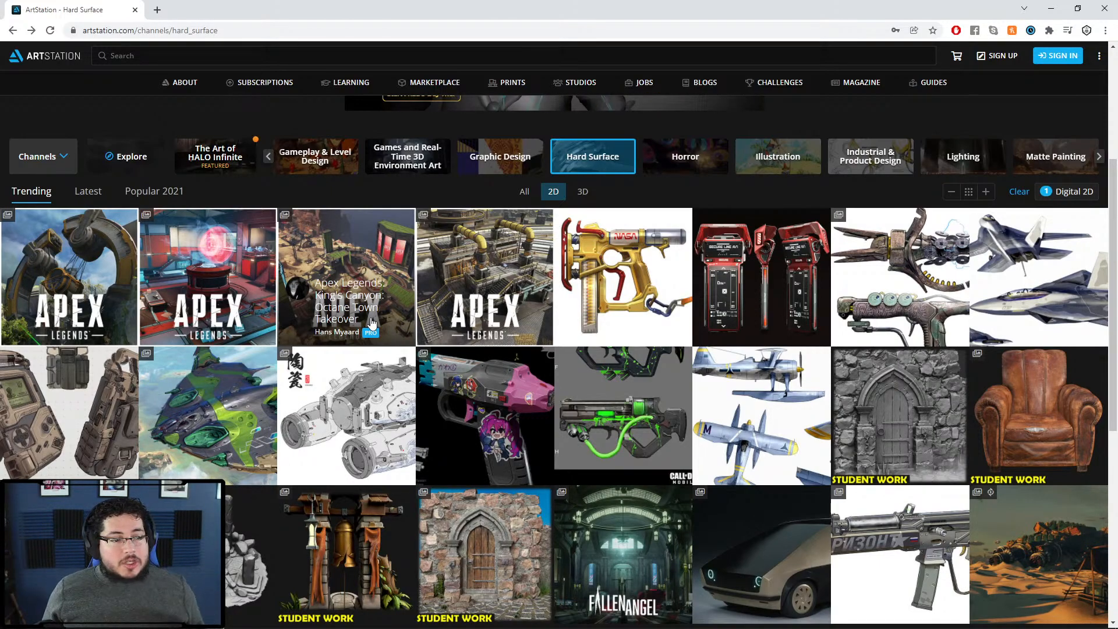
Step: Scroll down the Hard Surface grid past the sign-up prompt and open 'Industrial scene | Part 1'
scroll(372, 326, down, 1)
scroll(399, 357, down, 2)
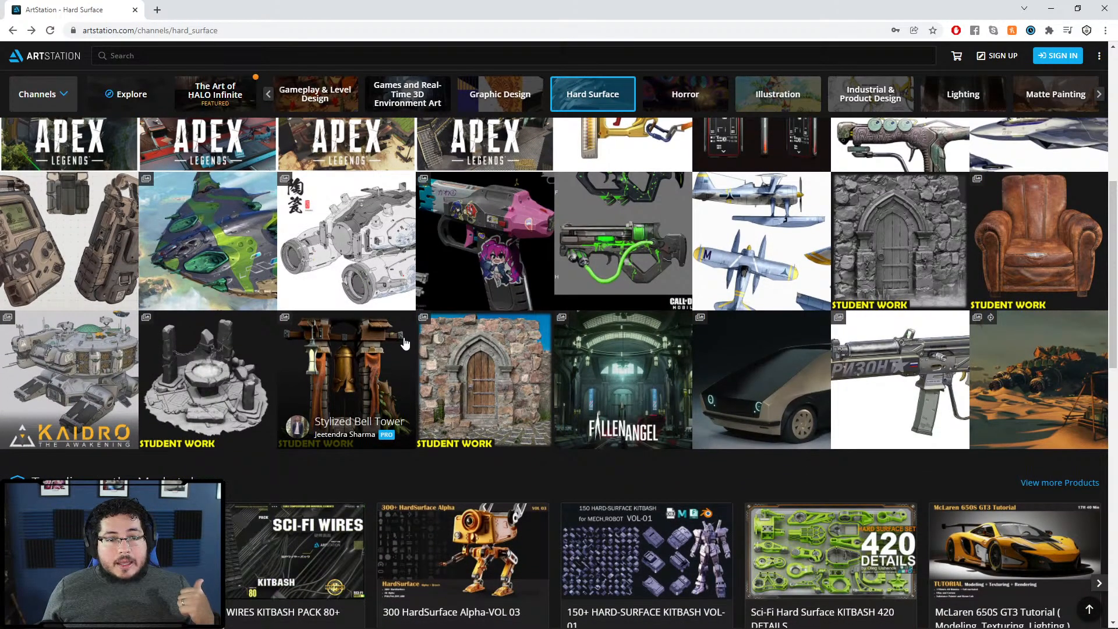
scroll(404, 342, down, 6)
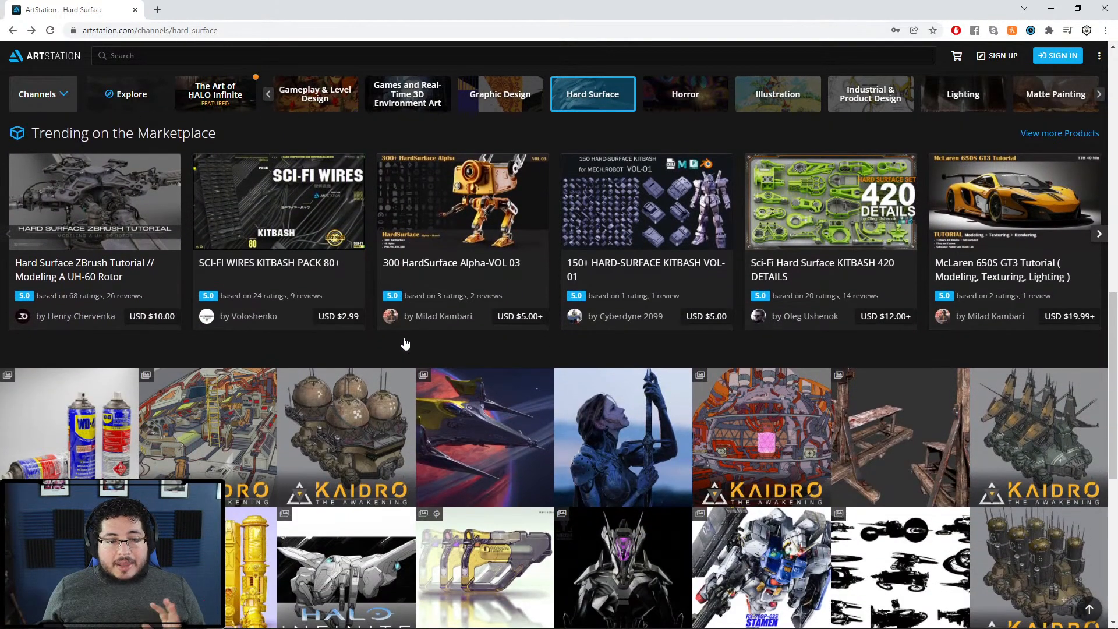
scroll(404, 338, down, 3)
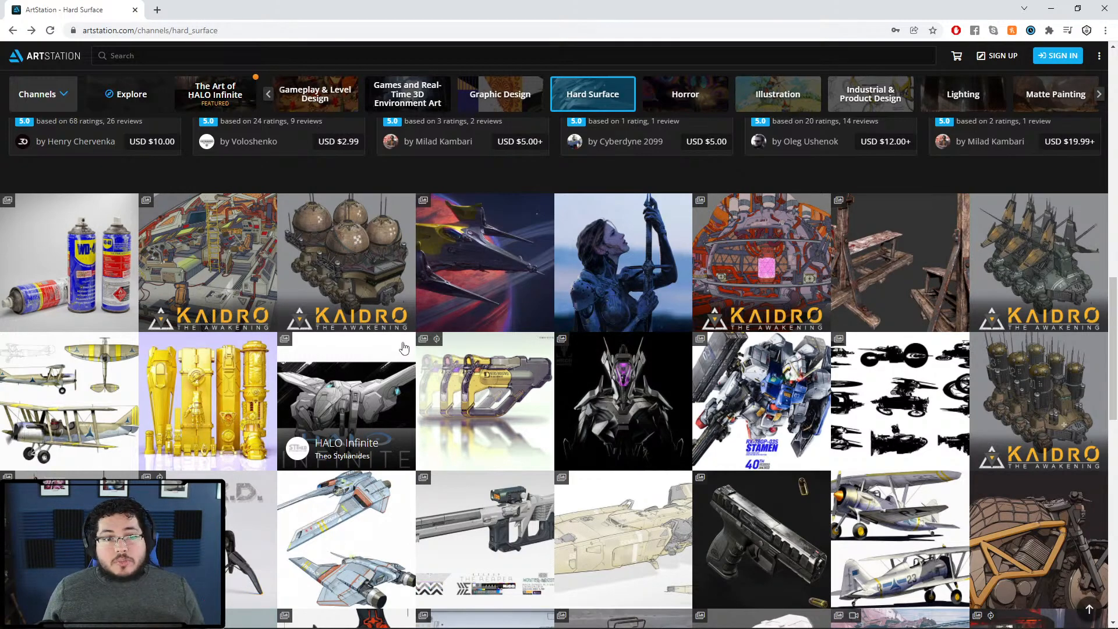
scroll(404, 347, down, 4)
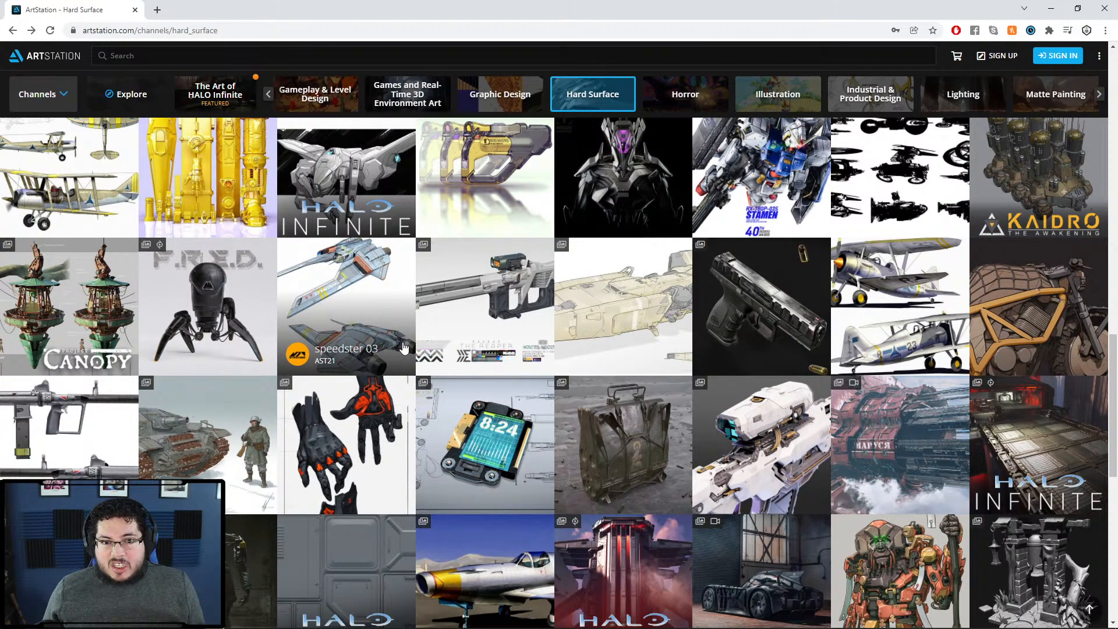
scroll(404, 348, down, 2)
scroll(404, 347, down, 1)
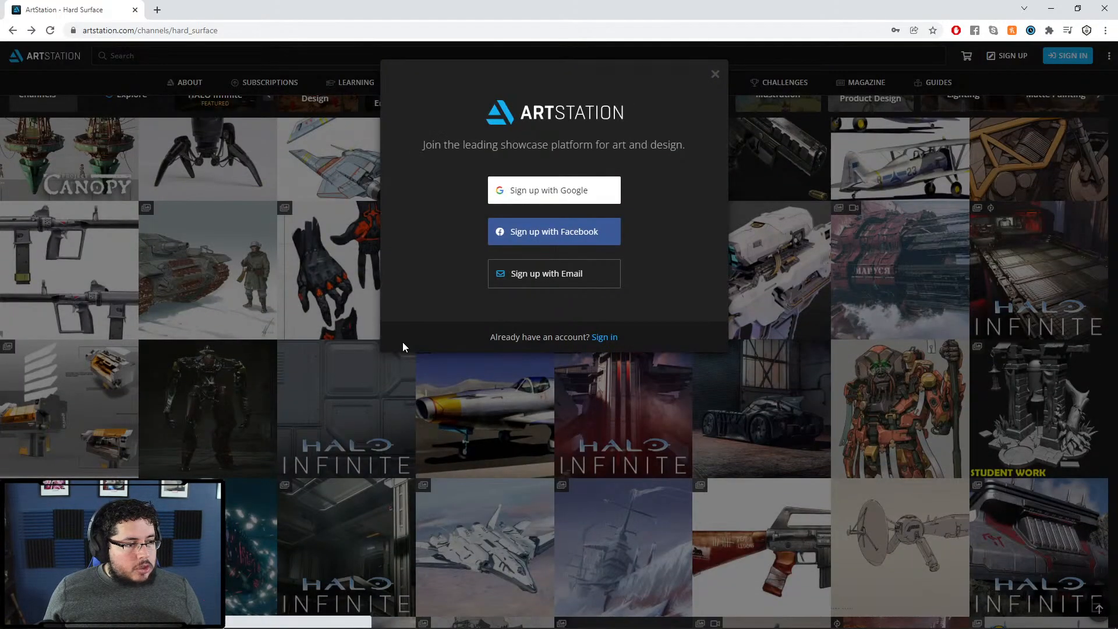
click(713, 74)
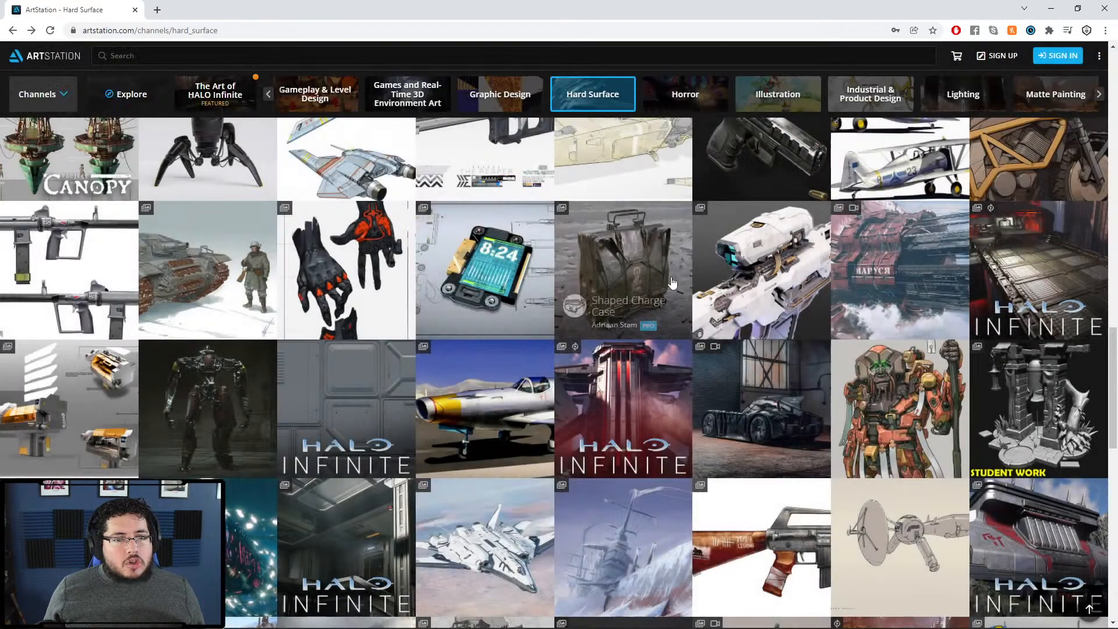
scroll(749, 379, down, 3)
scroll(749, 380, down, 3)
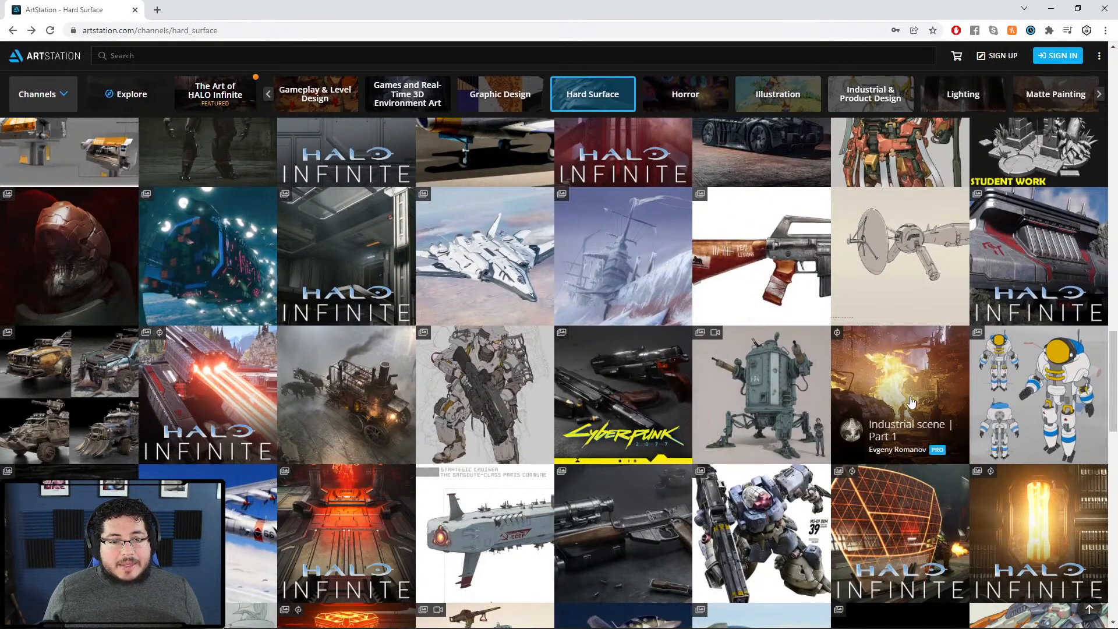
click(911, 376)
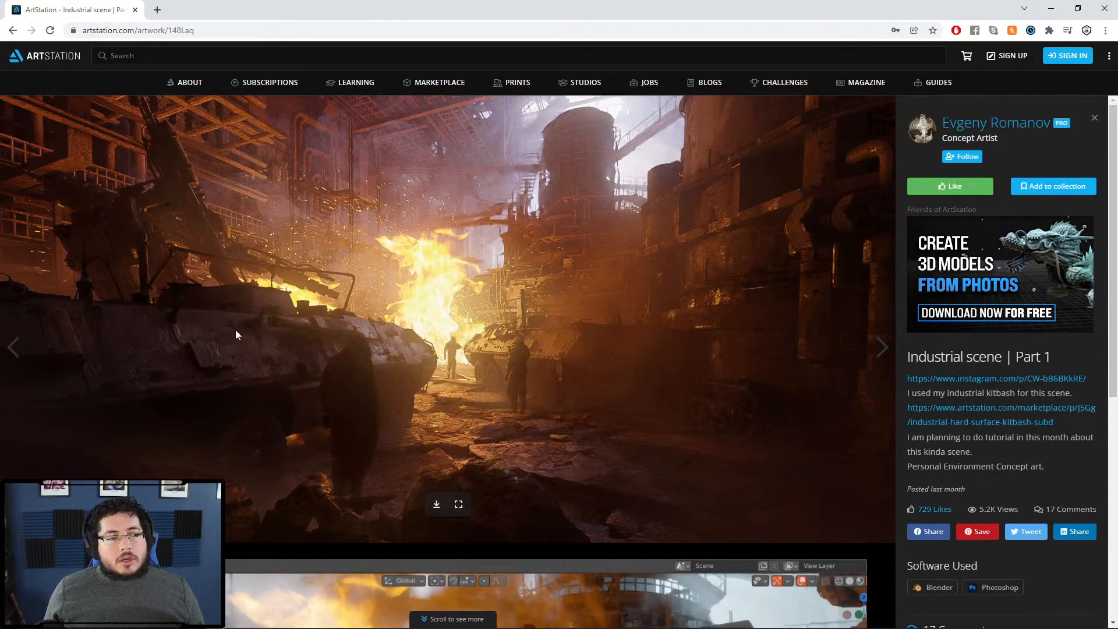
Step: Scroll through the Industrial scene artwork, then go back to the Hard Surface grid
scroll(378, 425, down, 5)
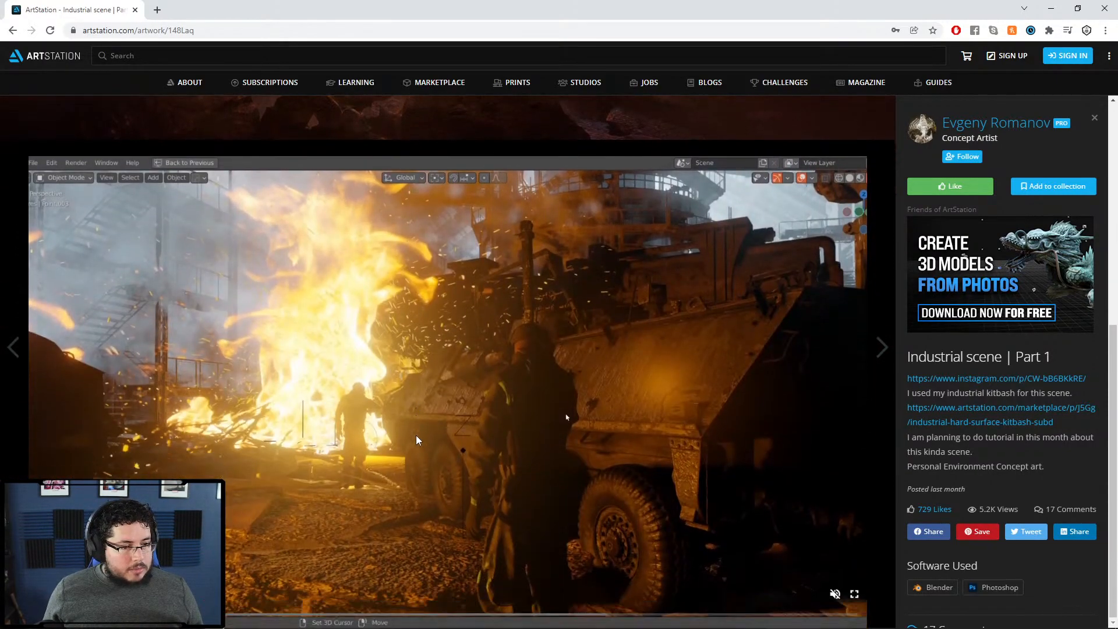
scroll(697, 441, up, 5)
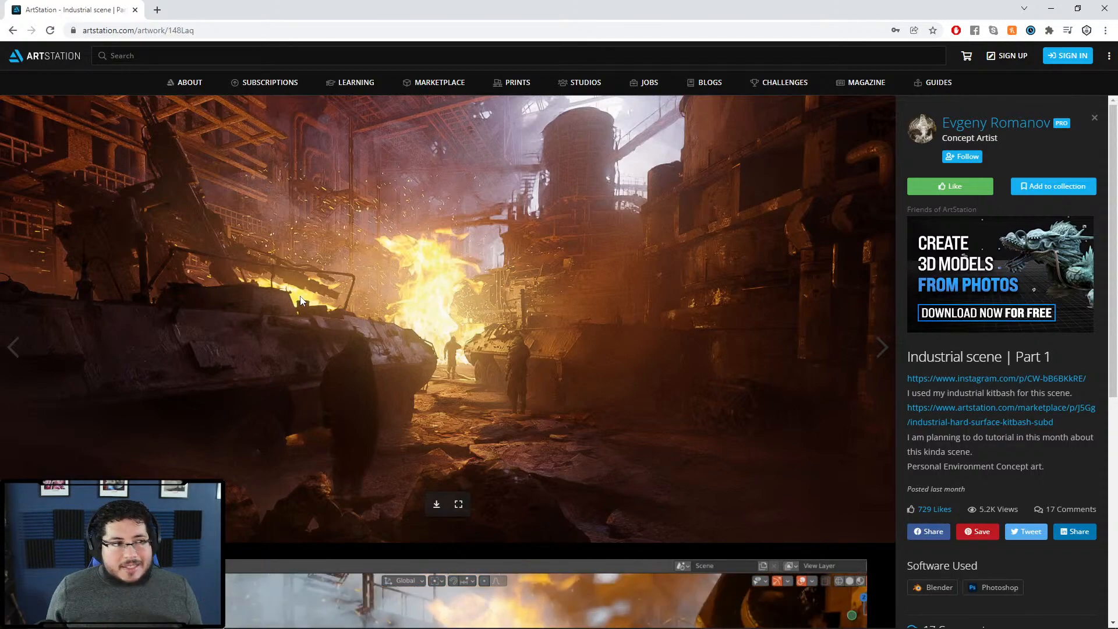
click(13, 31)
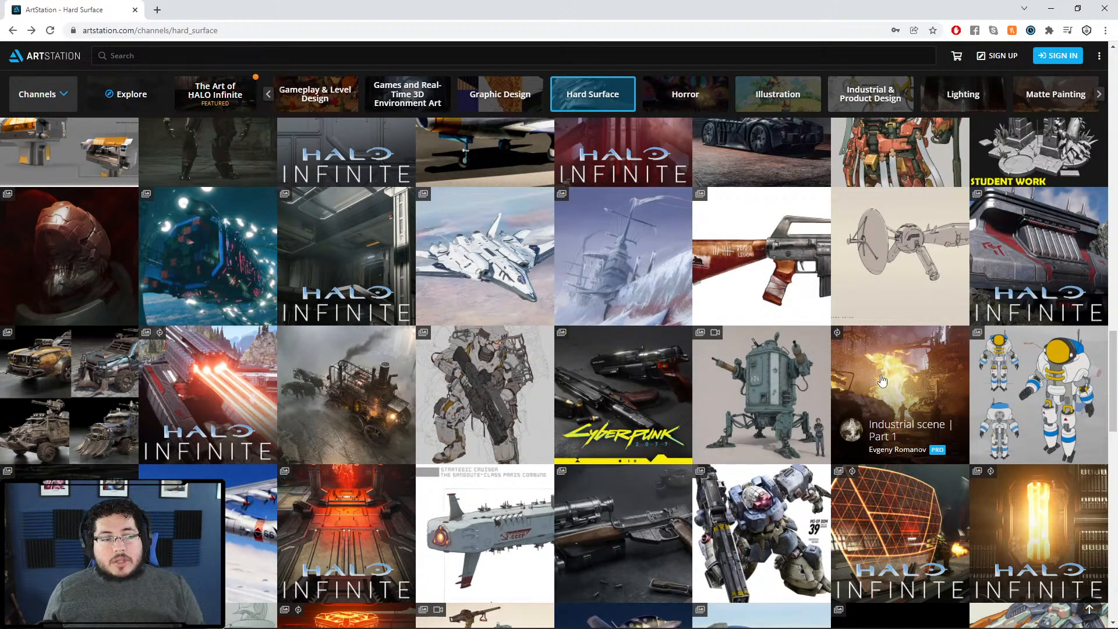
Step: Look through the Artdump #05 mech soldier artwork and return to the grid
click(483, 390)
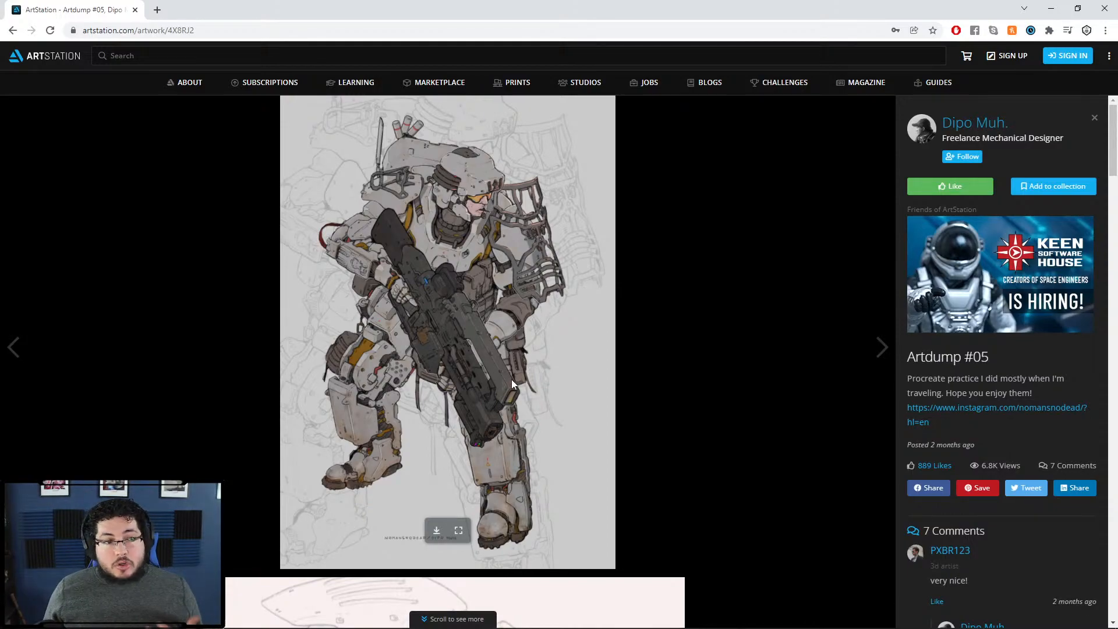
scroll(510, 377, down, 10)
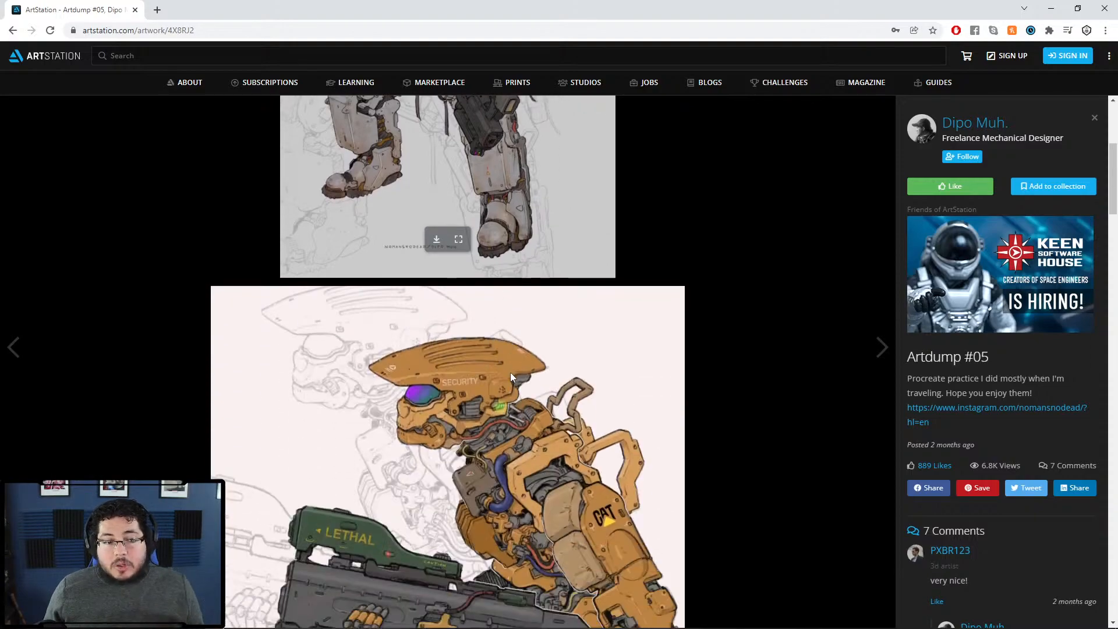
click(13, 30)
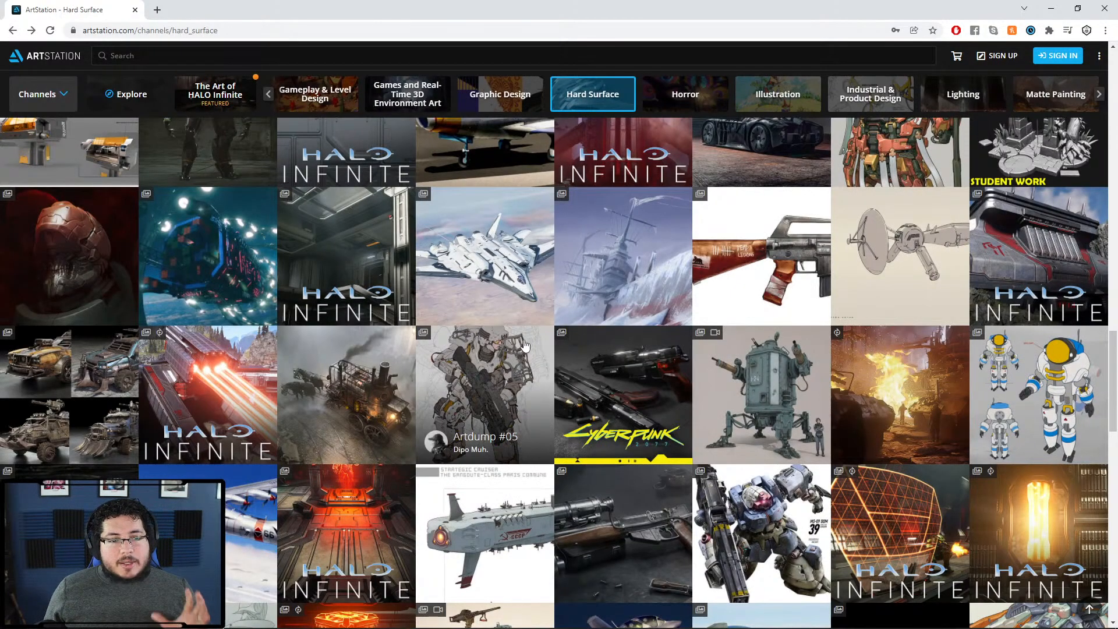
Step: Scroll down the Hard Surface grid and open the Defense pistol 2032 artwork
scroll(677, 363, down, 2)
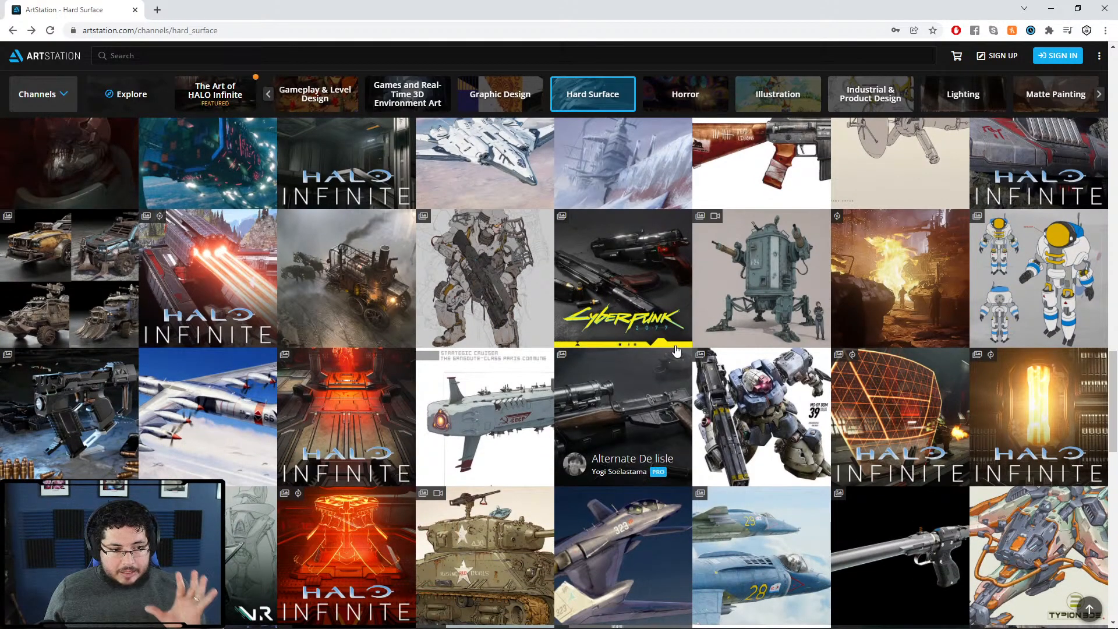
scroll(676, 348, down, 4)
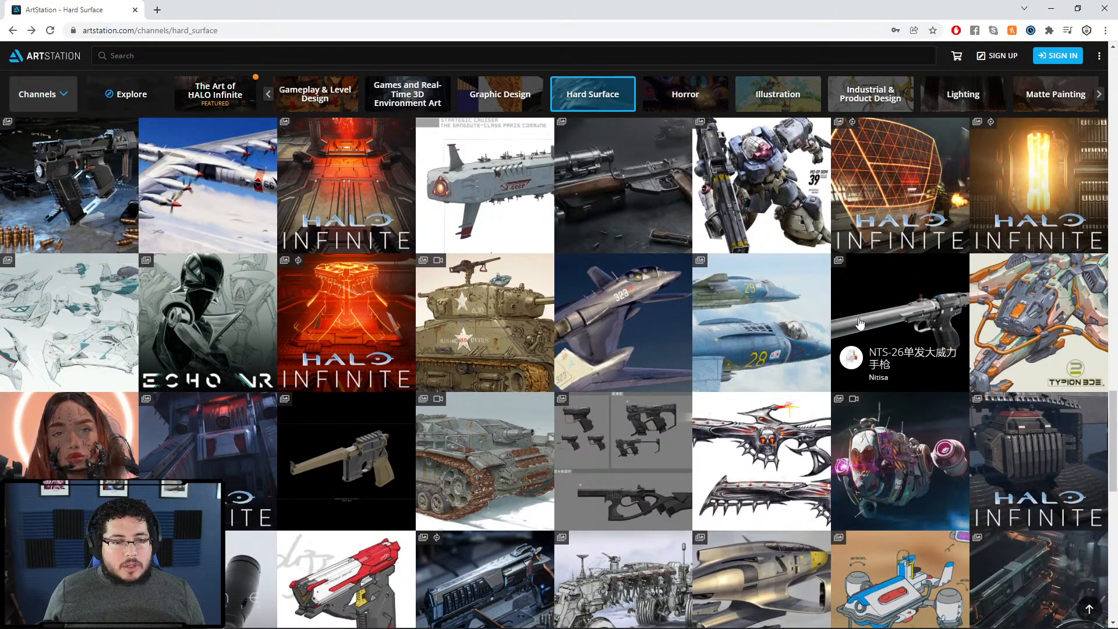
click(677, 427)
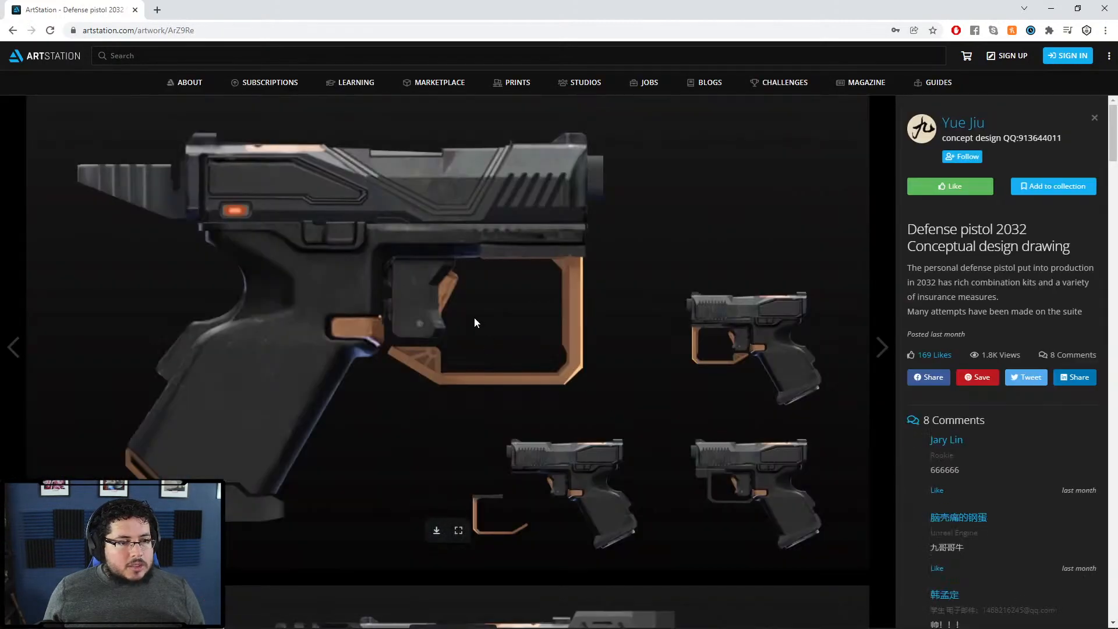
Step: Scroll through the Defense pistol 2032 images, then go back to the Hard Surface grid
scroll(538, 244, down, 10)
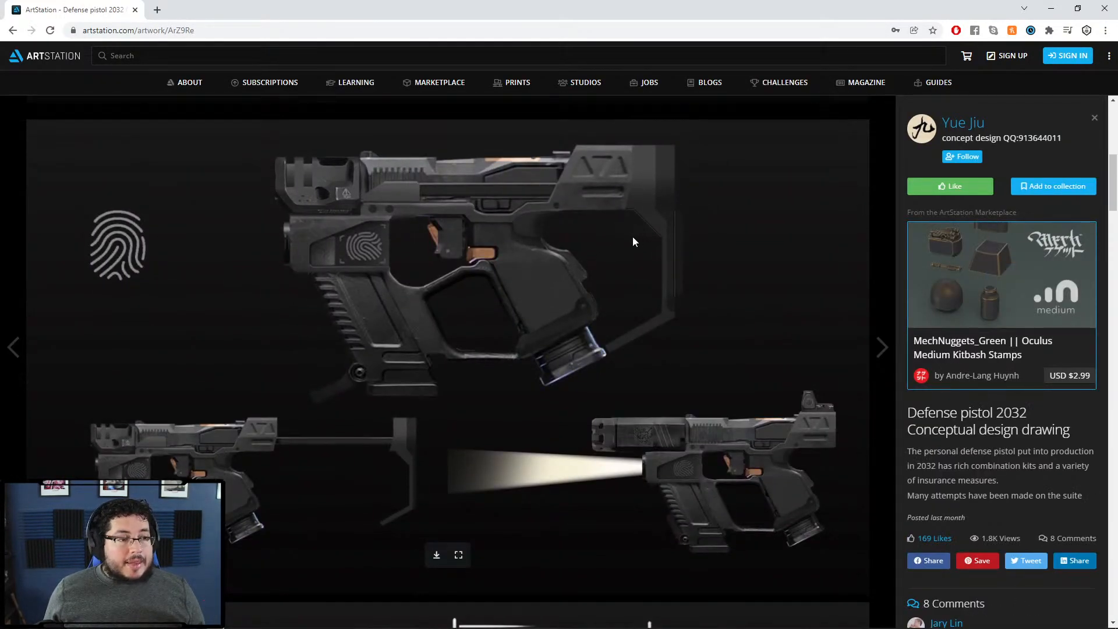
scroll(632, 237, down, 3)
scroll(632, 236, down, 6)
scroll(320, 173, up, 10)
click(13, 30)
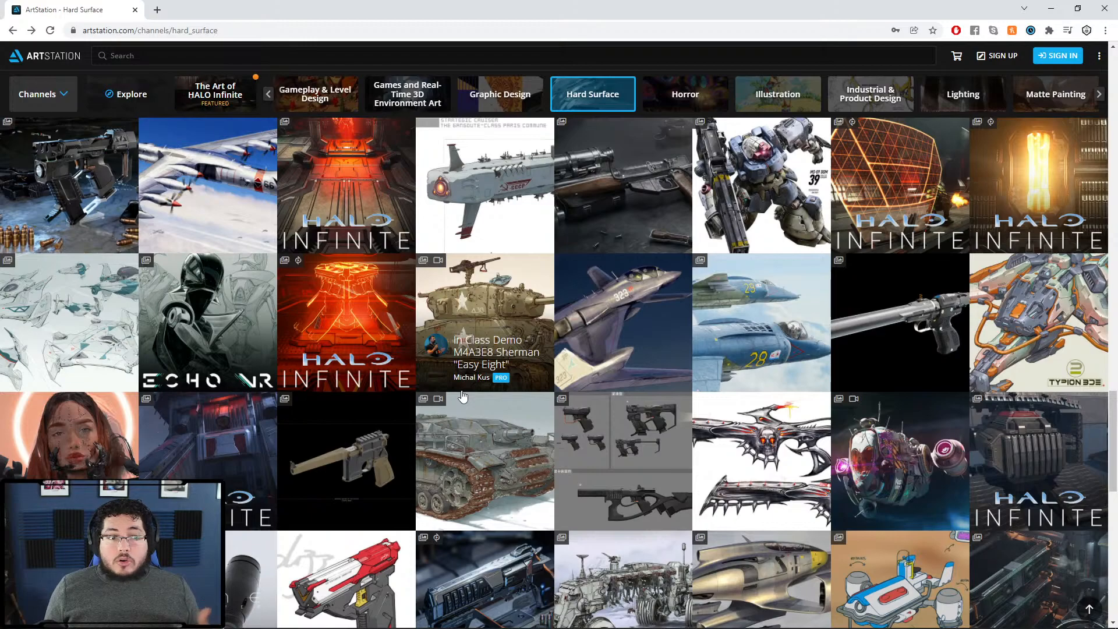
Step: Scroll up the grid and open the Kaidro: Contractor Refinery Storage Ship artwork
scroll(673, 346, up, 5)
scroll(673, 346, up, 6)
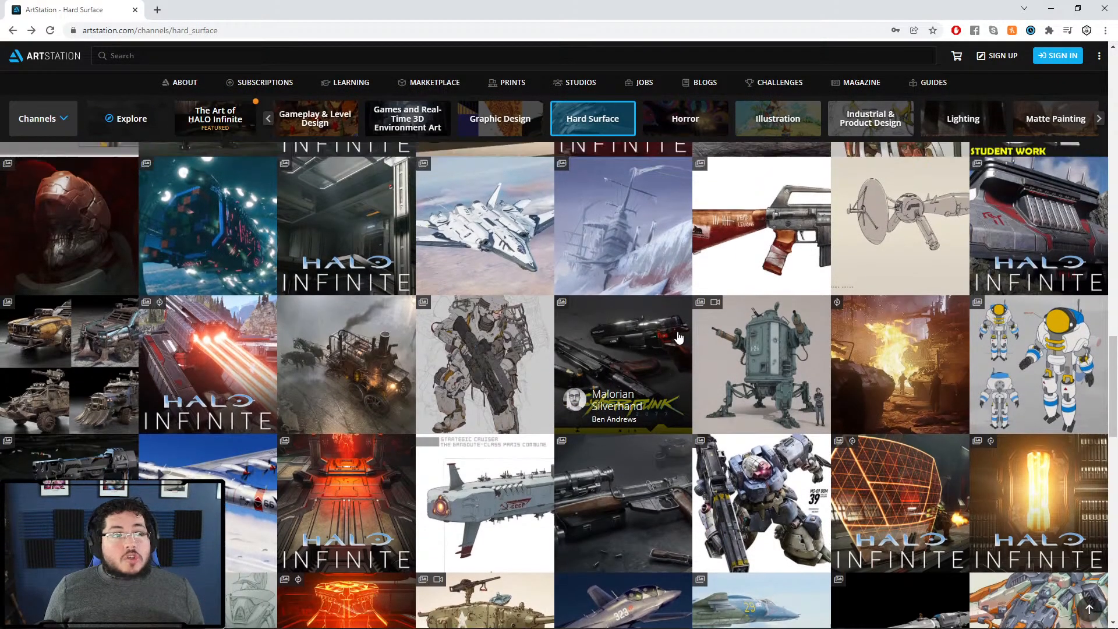
scroll(717, 381, up, 6)
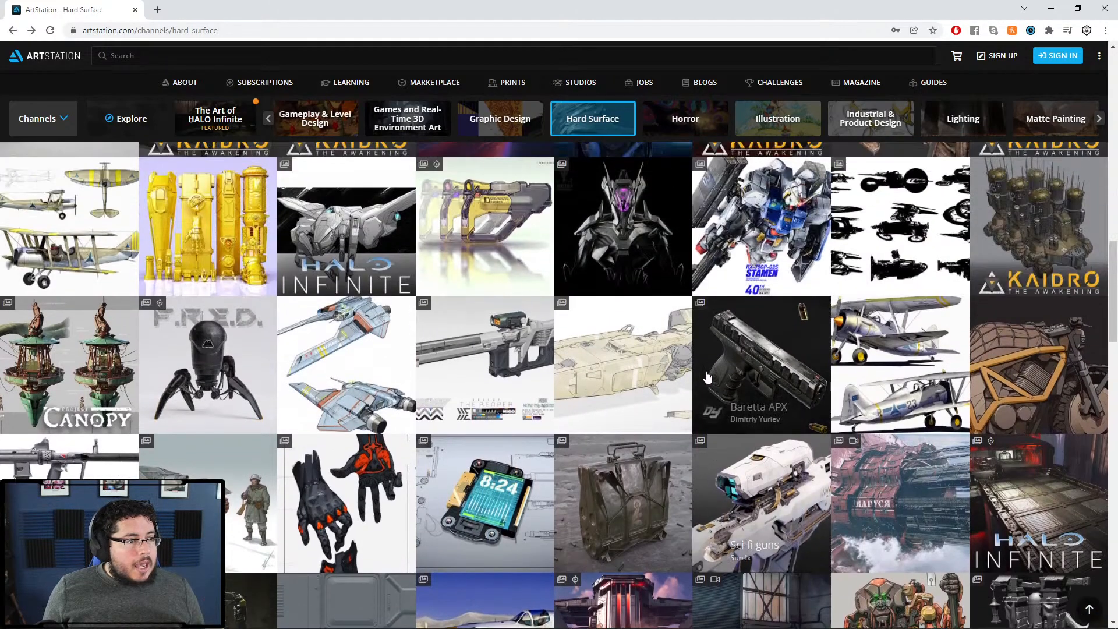
scroll(445, 421, up, 2)
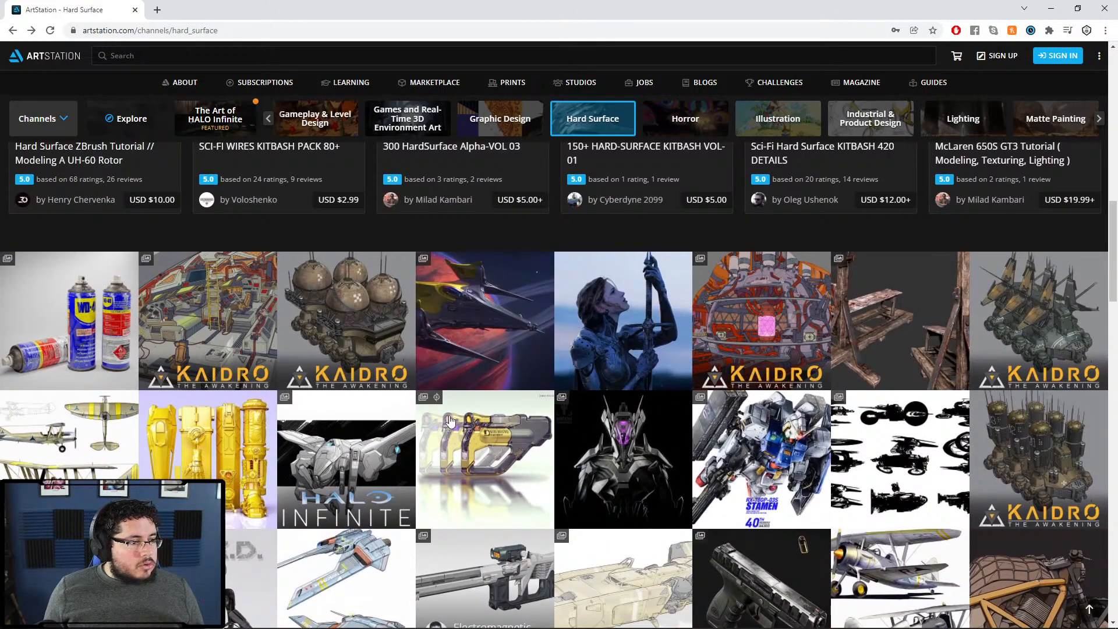
click(333, 297)
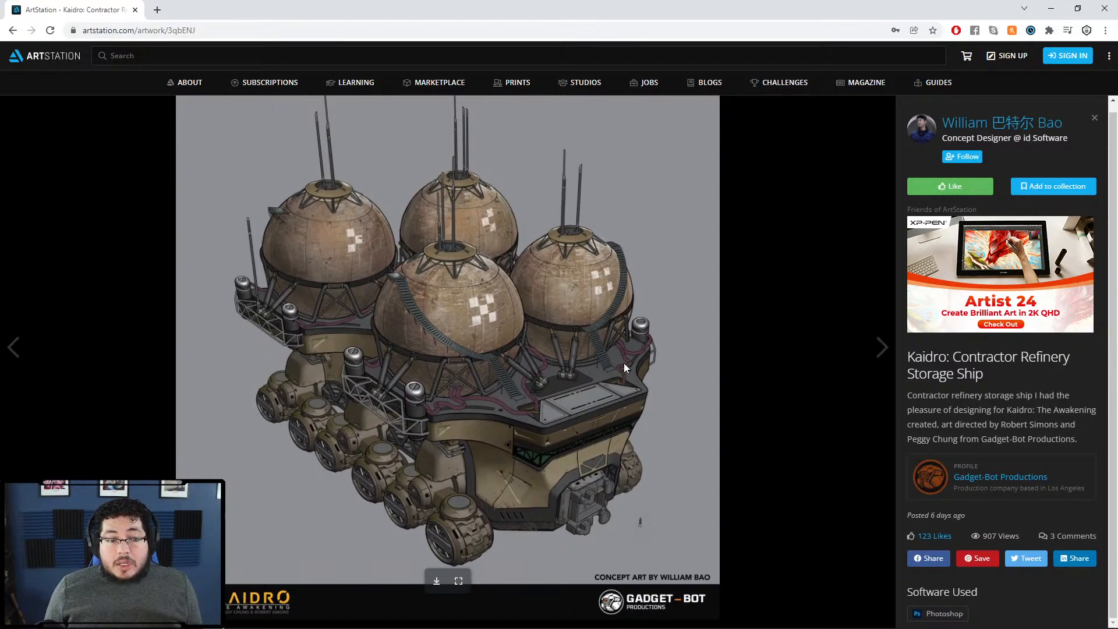
Step: Open the artwork author's profile and scroll through their portfolio
click(954, 132)
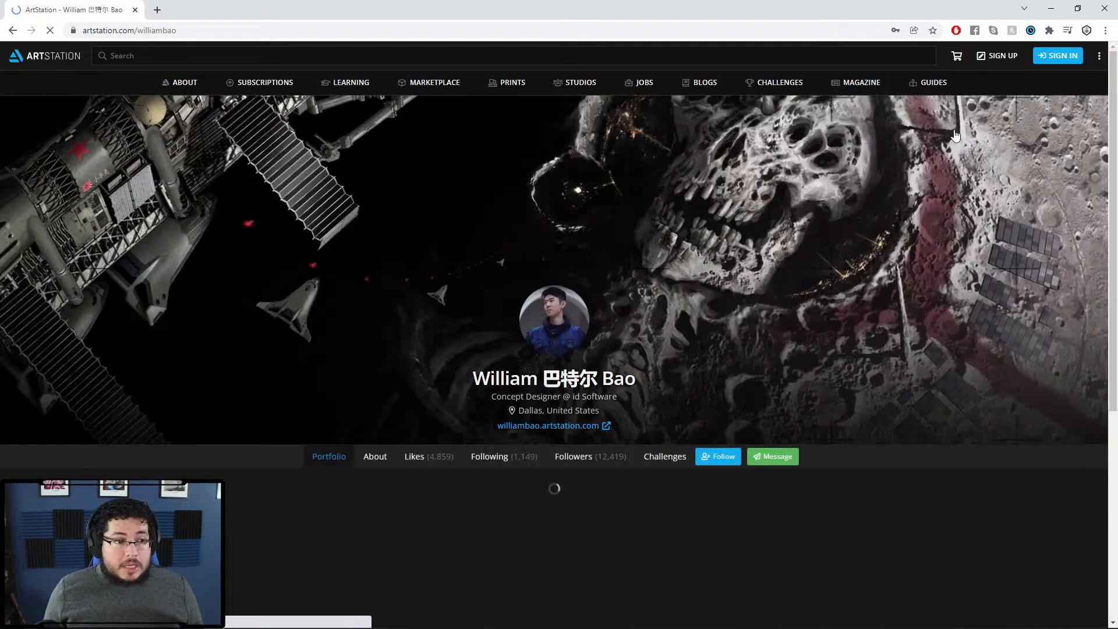
scroll(718, 298, down, 5)
scroll(707, 282, down, 13)
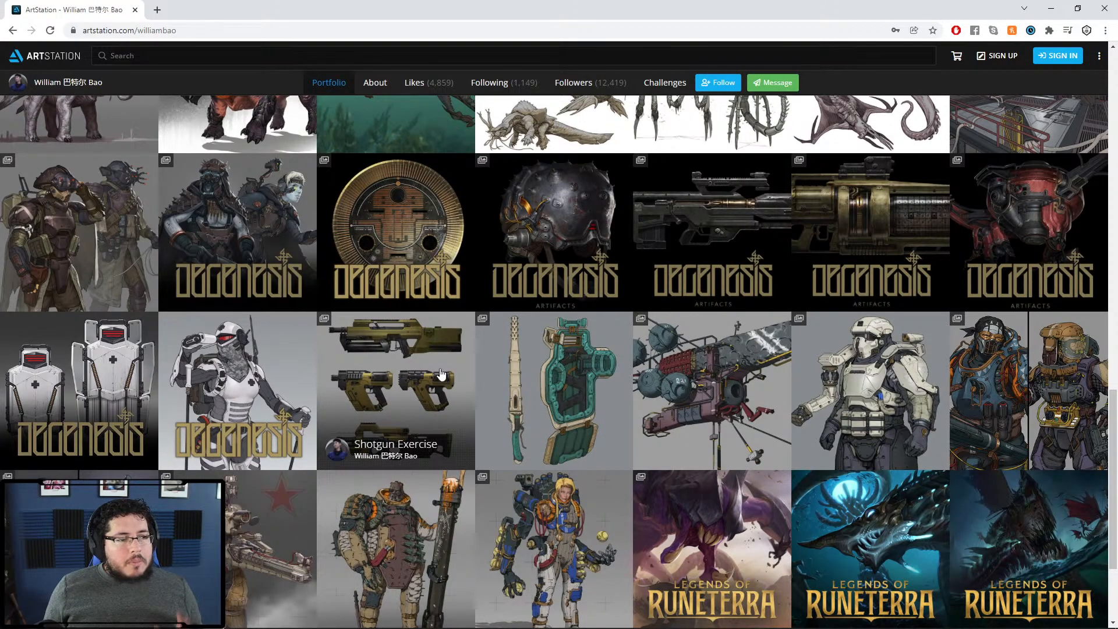
scroll(458, 358, up, 8)
scroll(457, 358, up, 4)
scroll(466, 365, down, 15)
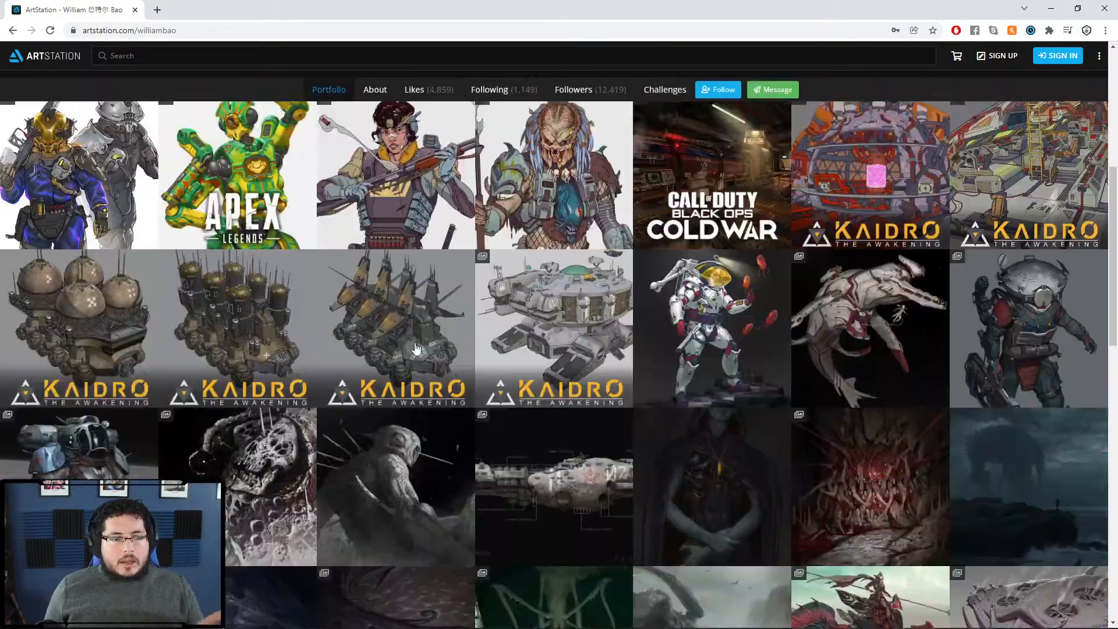
scroll(471, 372, up, 2)
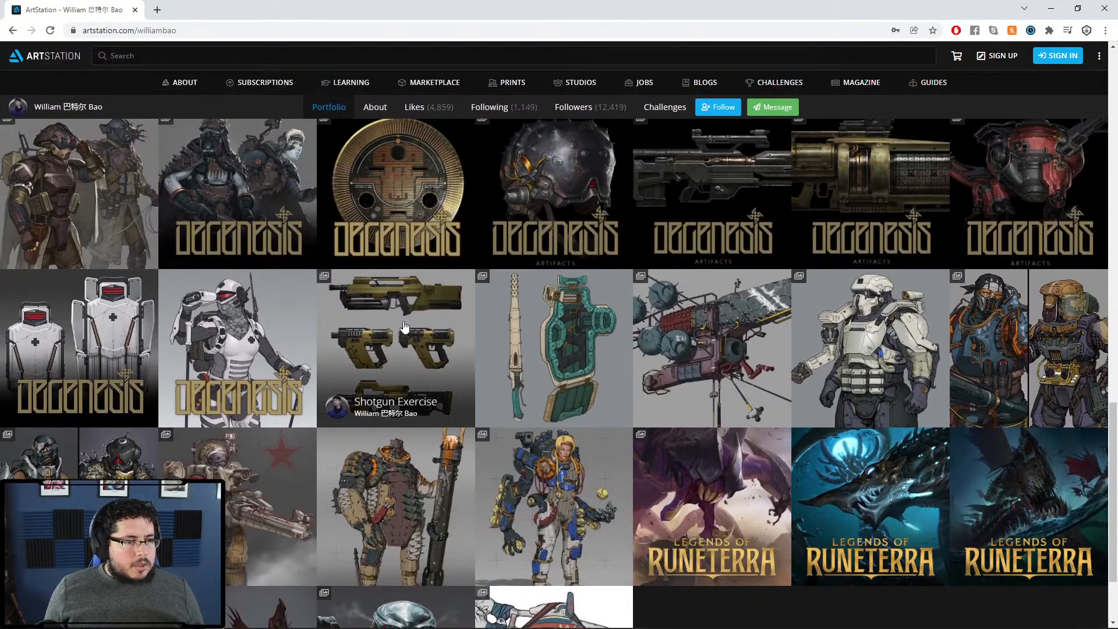
Step: Open the Shotgun Exercise artwork and scroll down to its incendiary-slugs shotgun sheet
click(468, 373)
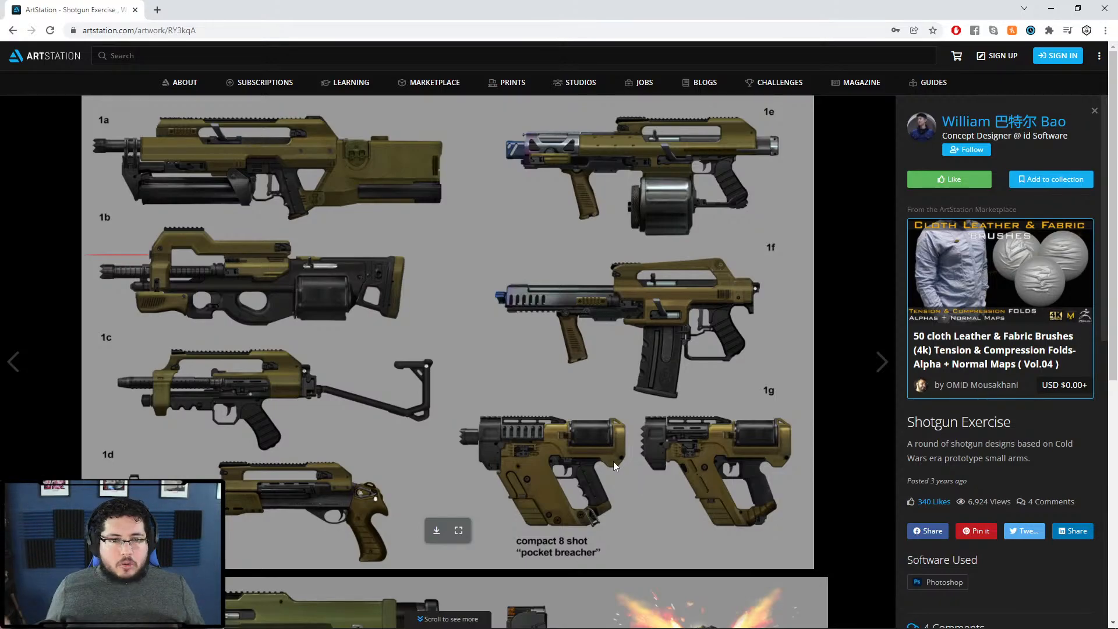
scroll(613, 461, down, 5)
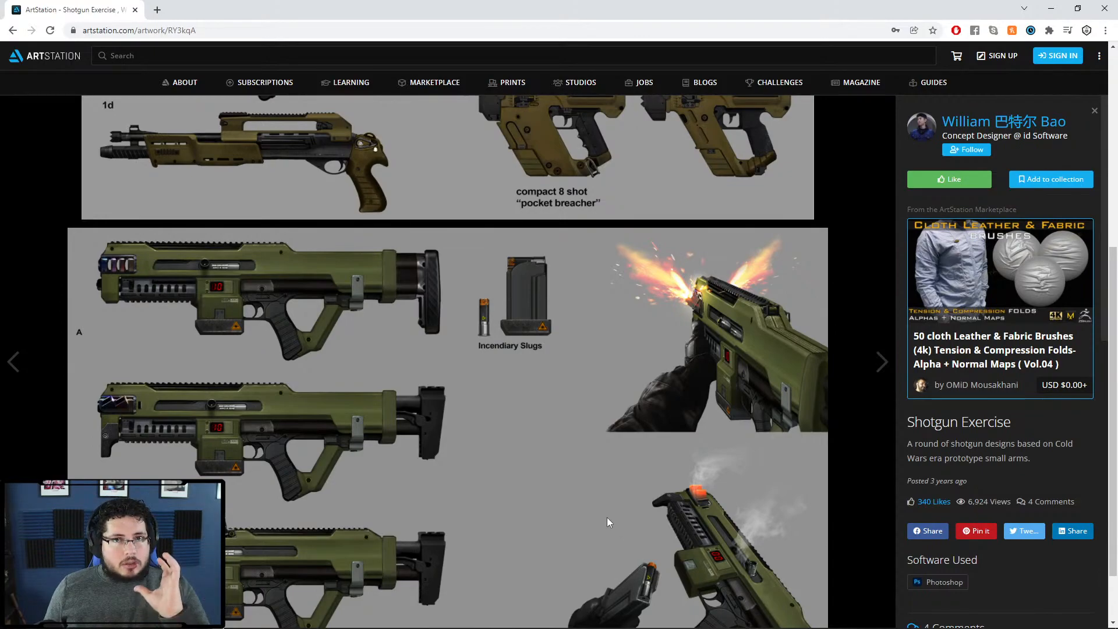
mouse_move(1116, 627)
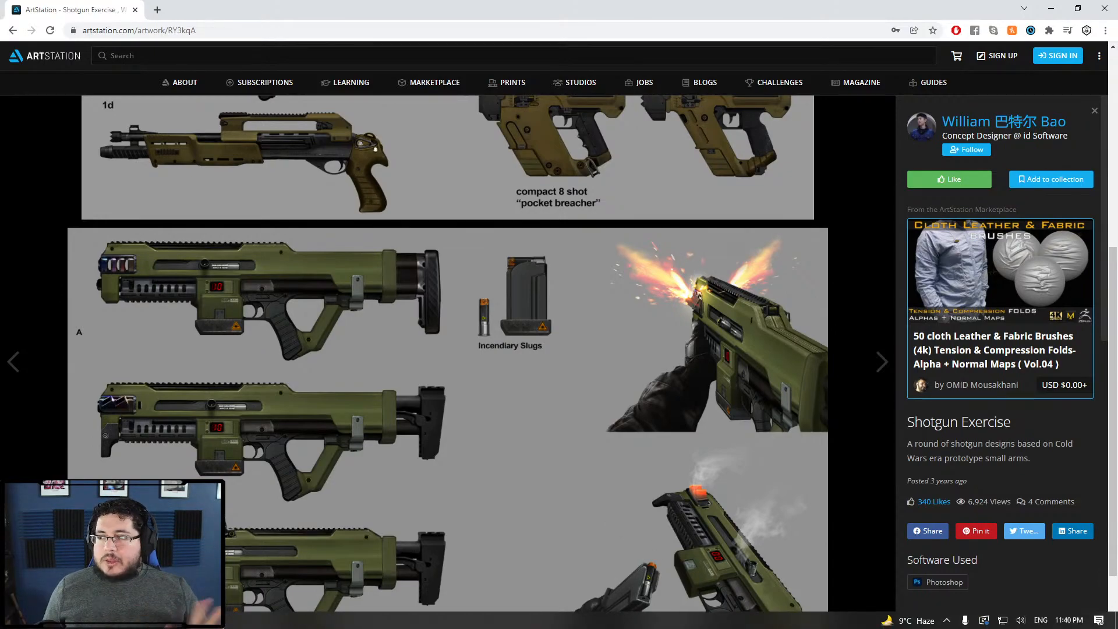
scroll(815, 527, down, 1)
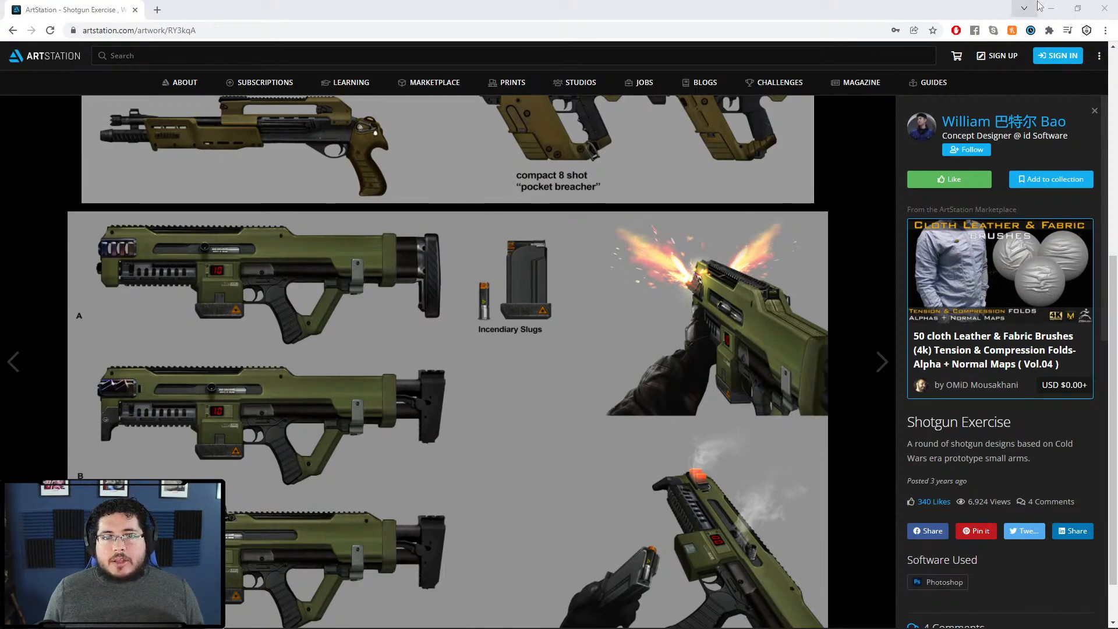
Step: Close the ArtStation browser and dolly the persp camera back from the swordsman rig
click(1104, 8)
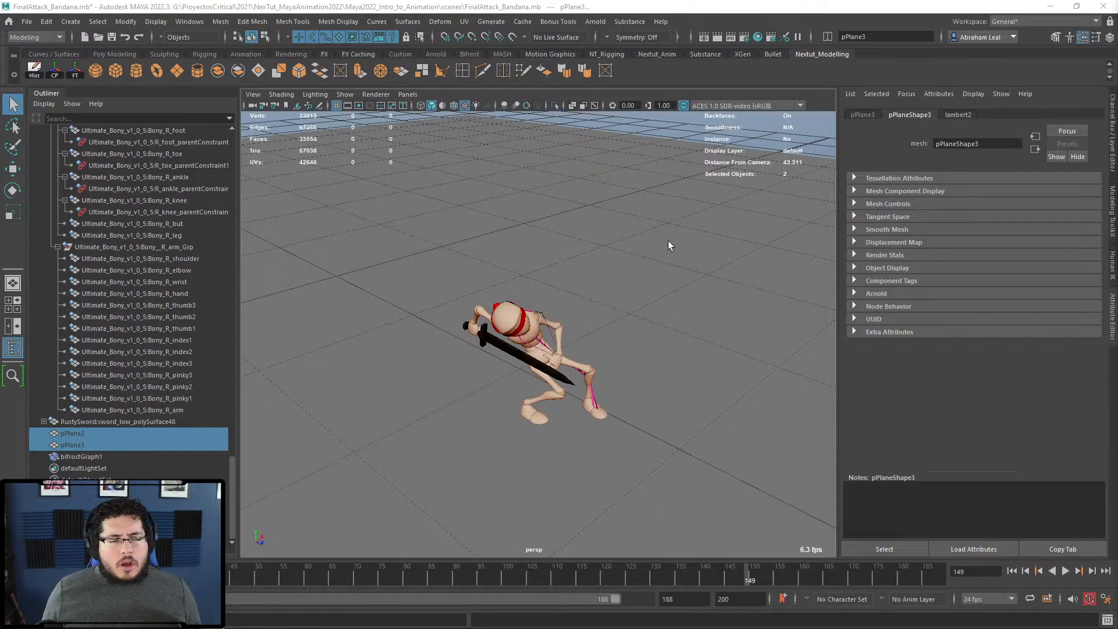
alt+right_drag(669, 240, 354, 197)
Step: Create a polygon sphere and raise it well above the ground plane
click(97, 70)
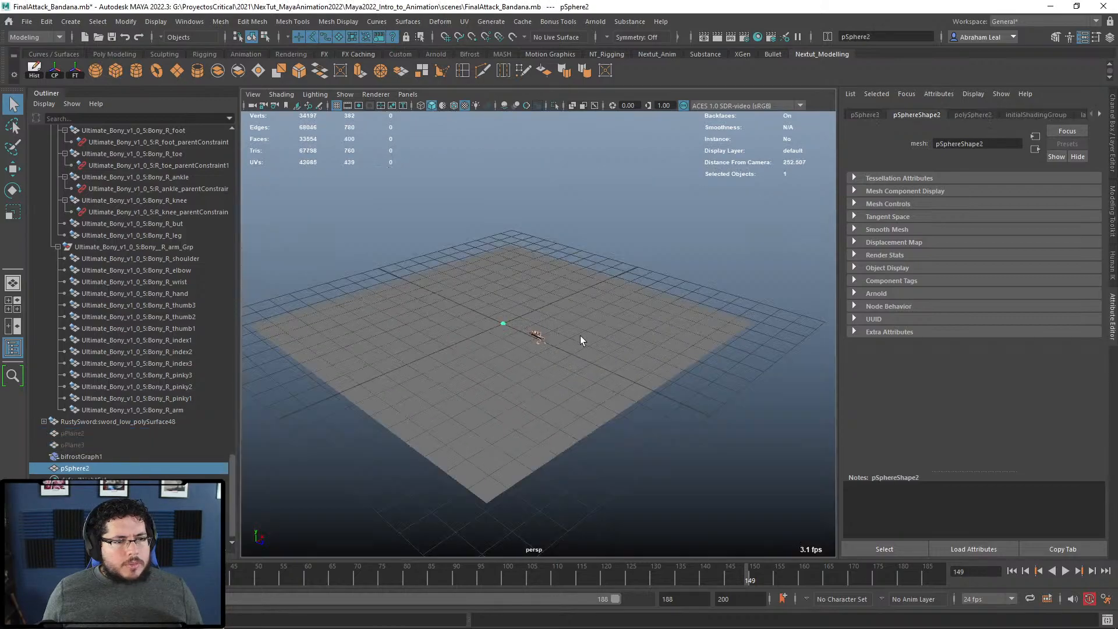
key(w)
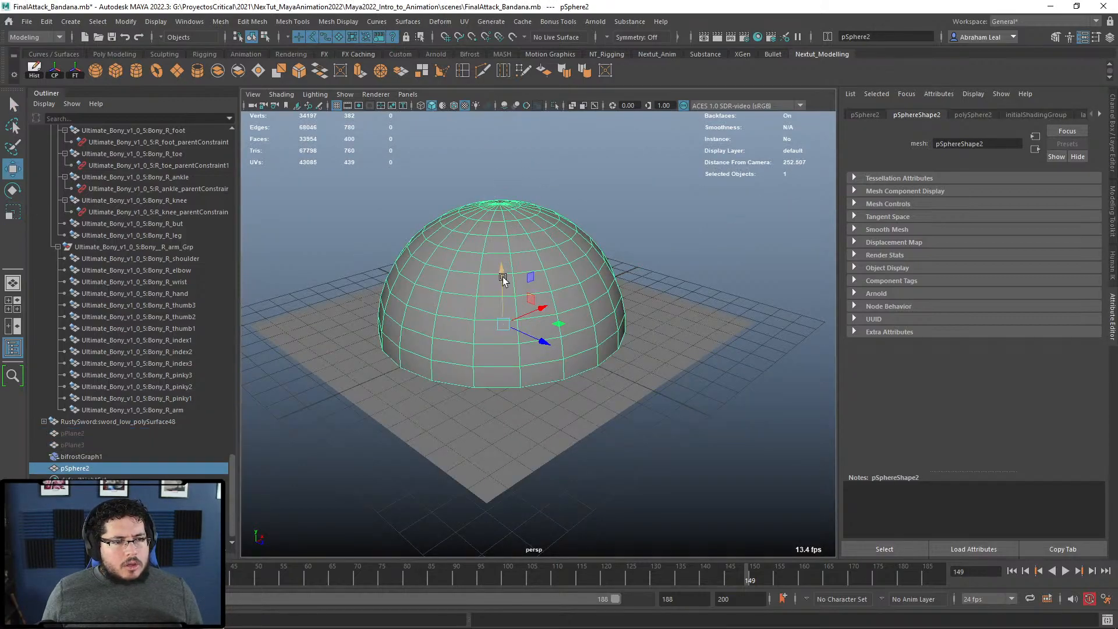
drag(503, 273, 499, 144)
alt+middle_drag(571, 196, 580, 238)
Step: Select several edges on the sphere and frame them up close
right_drag(579, 236, 588, 188)
key(q)
click(555, 240)
shift+click(600, 235)
shift+click(627, 228)
alt+drag(628, 251, 664, 247)
alt+middle_drag(662, 245, 649, 273)
alt+right_drag(649, 273, 716, 337)
alt+drag(716, 337, 656, 338)
Step: Slide the selected edges along the sphere surface with Mesh Tools > Slide Edge
click(306, 22)
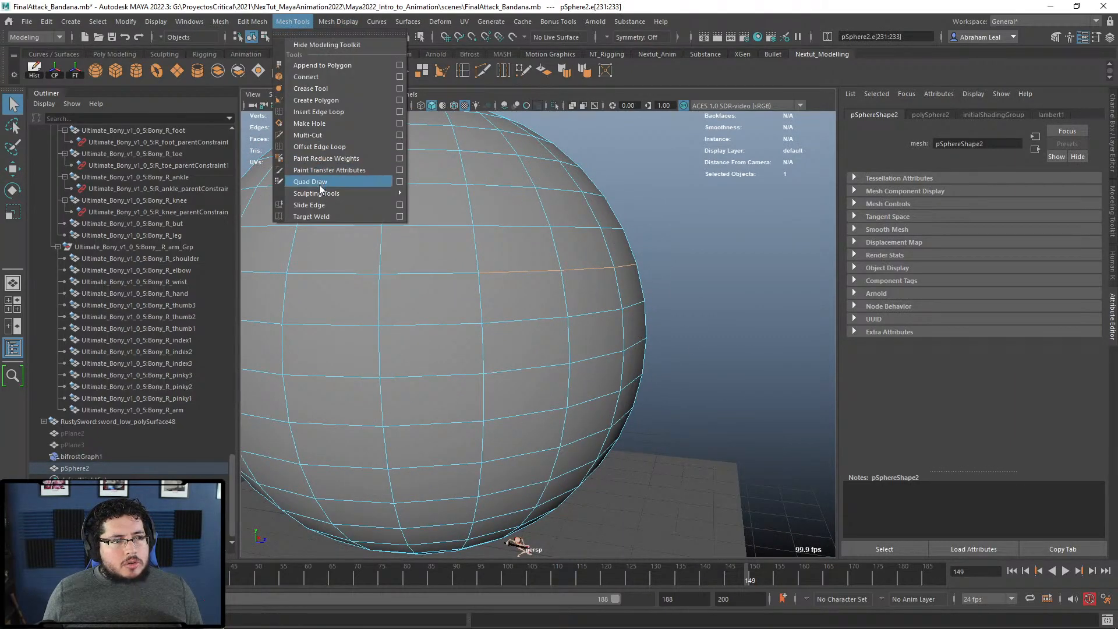
click(319, 206)
middle_drag(588, 269, 565, 262)
click(732, 171)
click(550, 285)
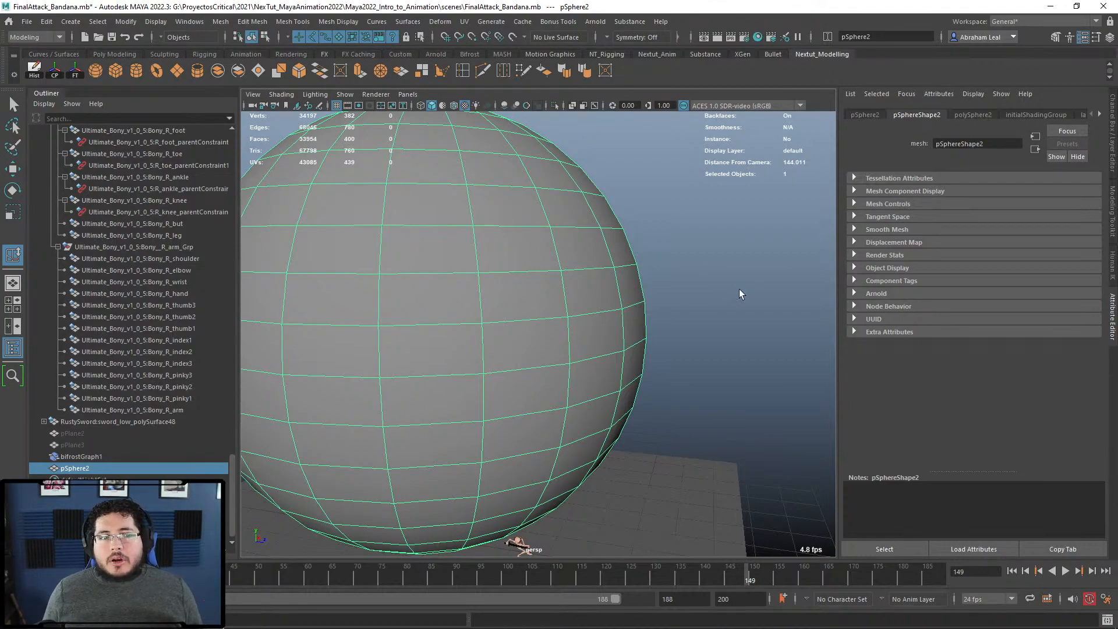
scroll(739, 288, down, 3)
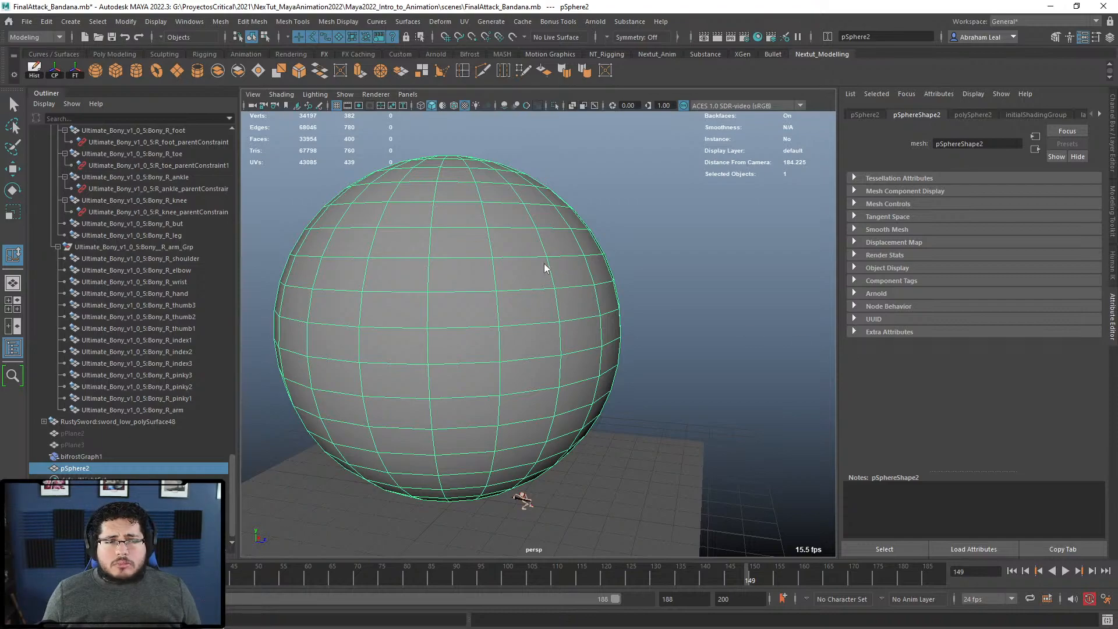
right_drag(546, 267, 559, 204)
alt+drag(634, 258, 645, 290)
drag(616, 336, 547, 398)
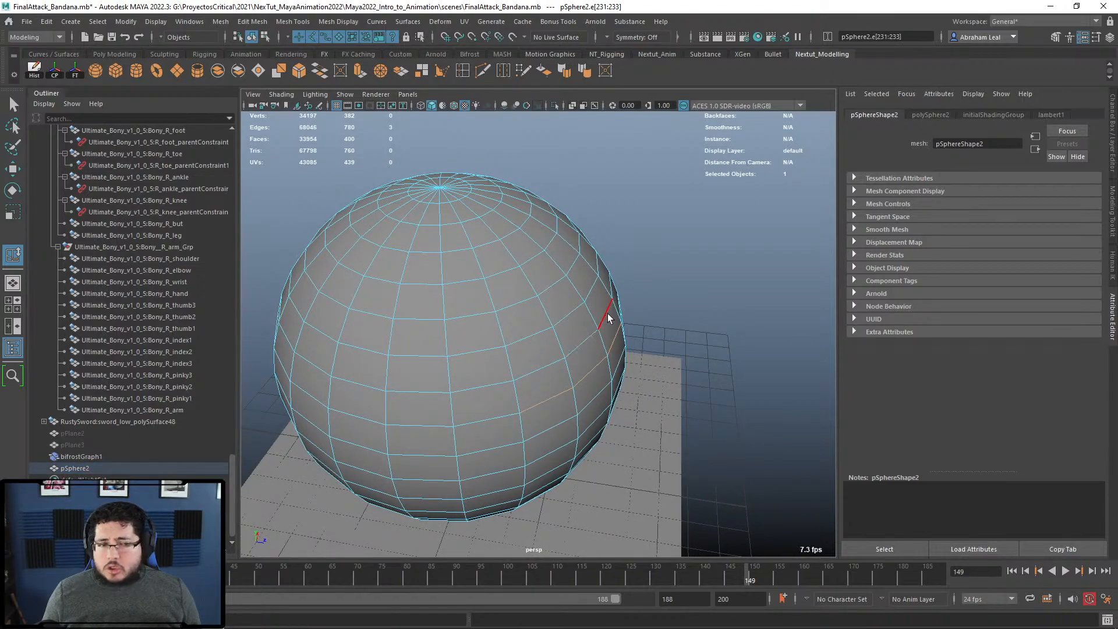
click(527, 368)
shift+click(577, 351)
shift+click(607, 317)
key(ctrl+e)
alt+drag(617, 356, 738, 369)
alt+drag(756, 372, 630, 397)
key(ctrl+z)
key(ctrl+z)
key(ctrl+z)
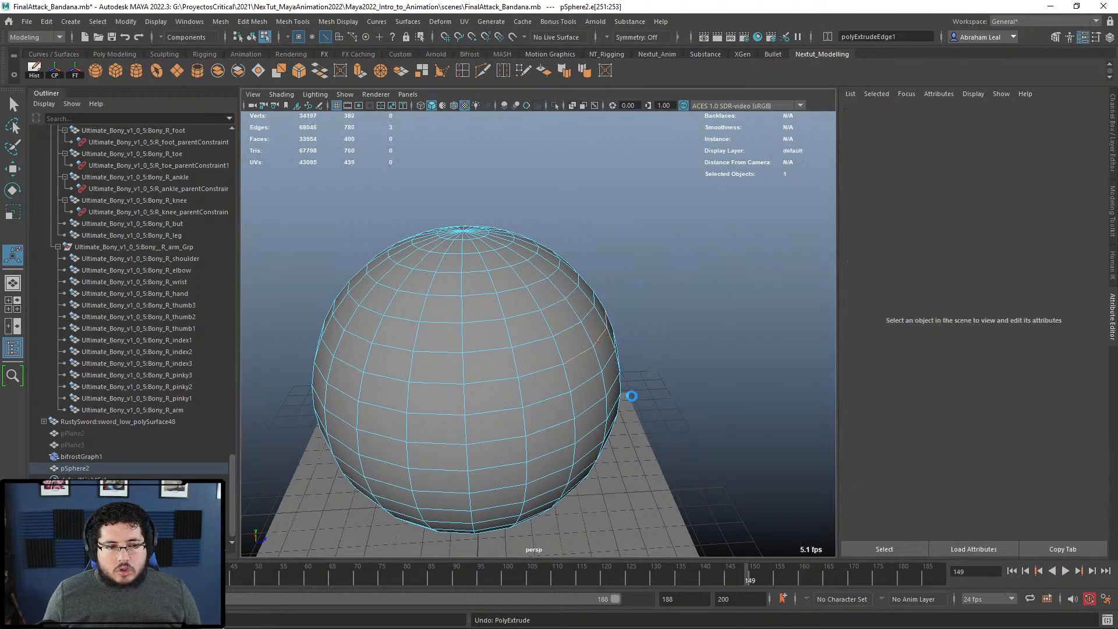
shift+click(589, 352)
shift+click(612, 330)
alt+drag(639, 336, 652, 389)
key(r)
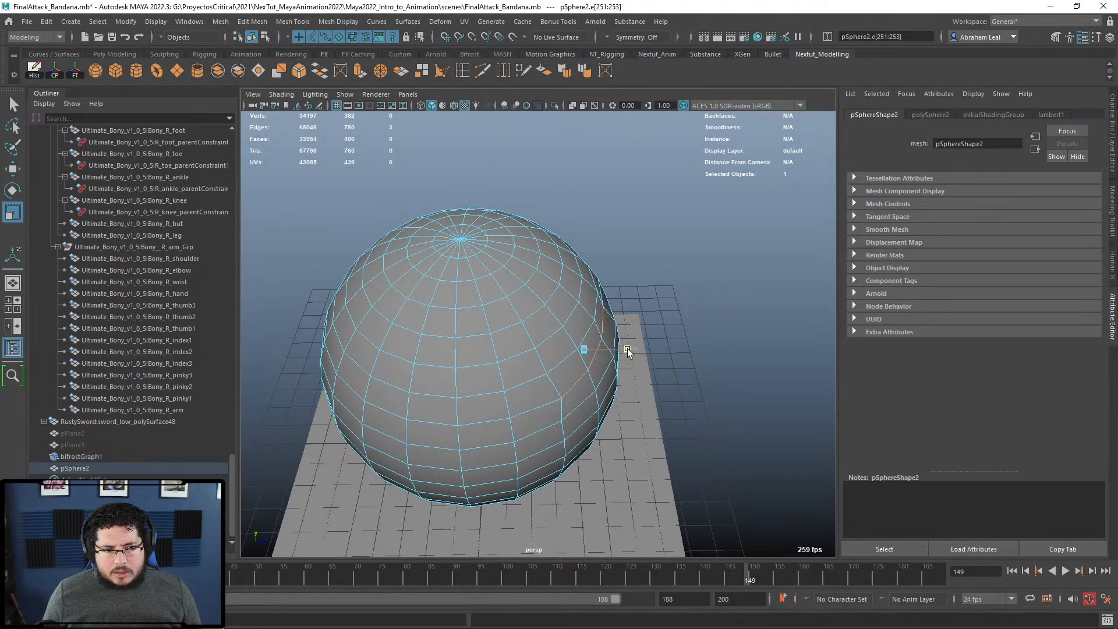
alt+drag(574, 366, 544, 392)
key(e)
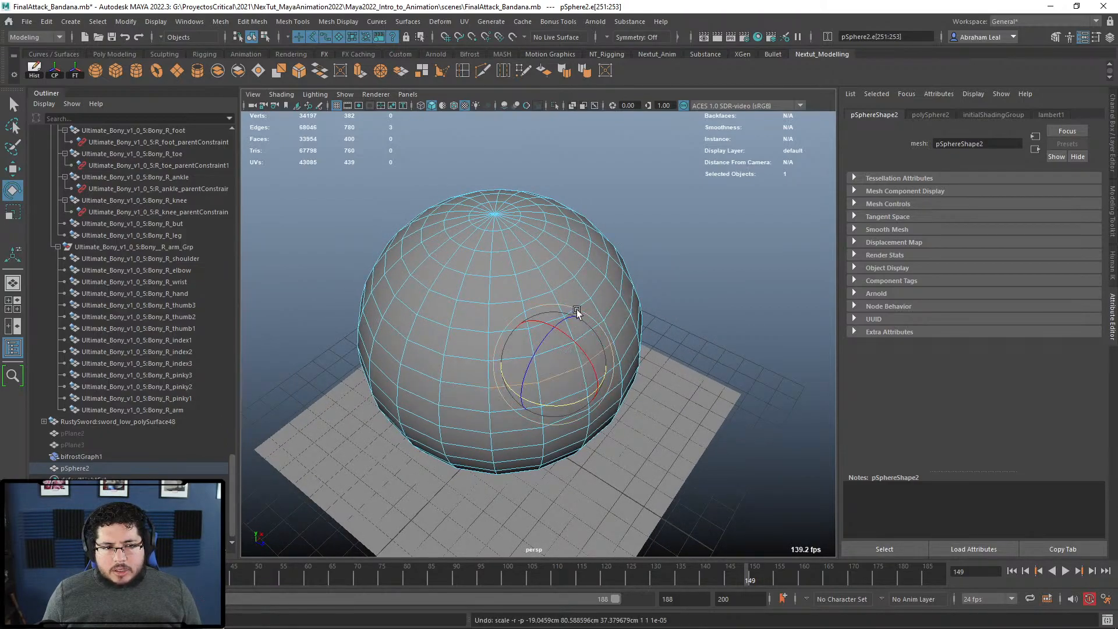
click(615, 240)
click(606, 299)
alt+drag(606, 299, 602, 359)
click(596, 335)
scroll(601, 359, down, 3)
key(w)
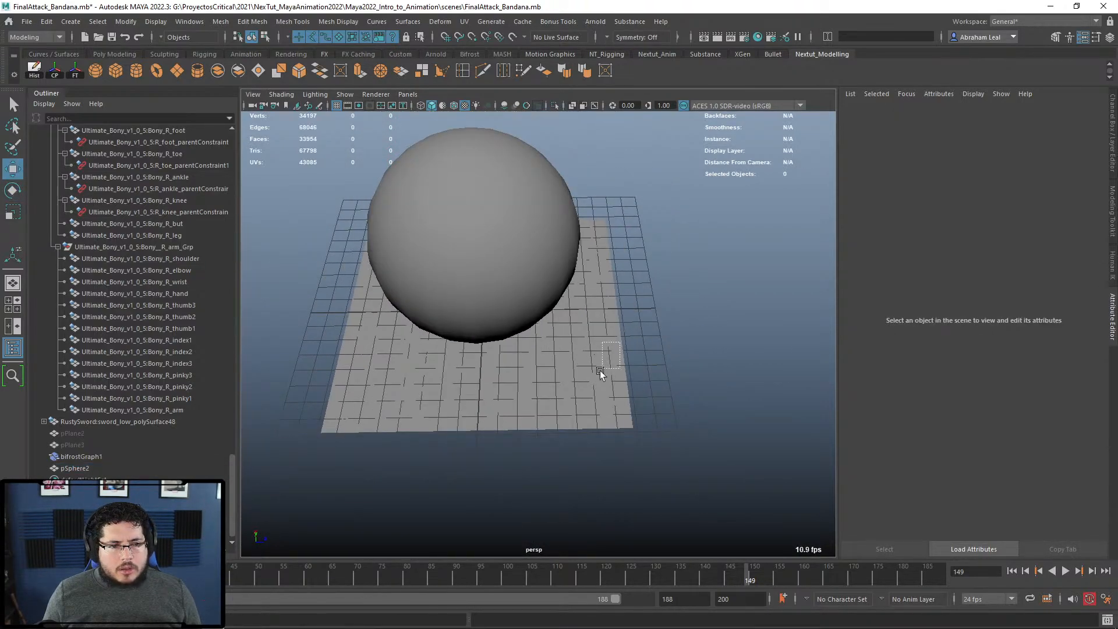
Step: Create a polygon plane, scale it up, and move it right of the sphere
click(177, 71)
key(r)
drag(483, 309, 631, 289)
key(w)
drag(553, 312, 790, 295)
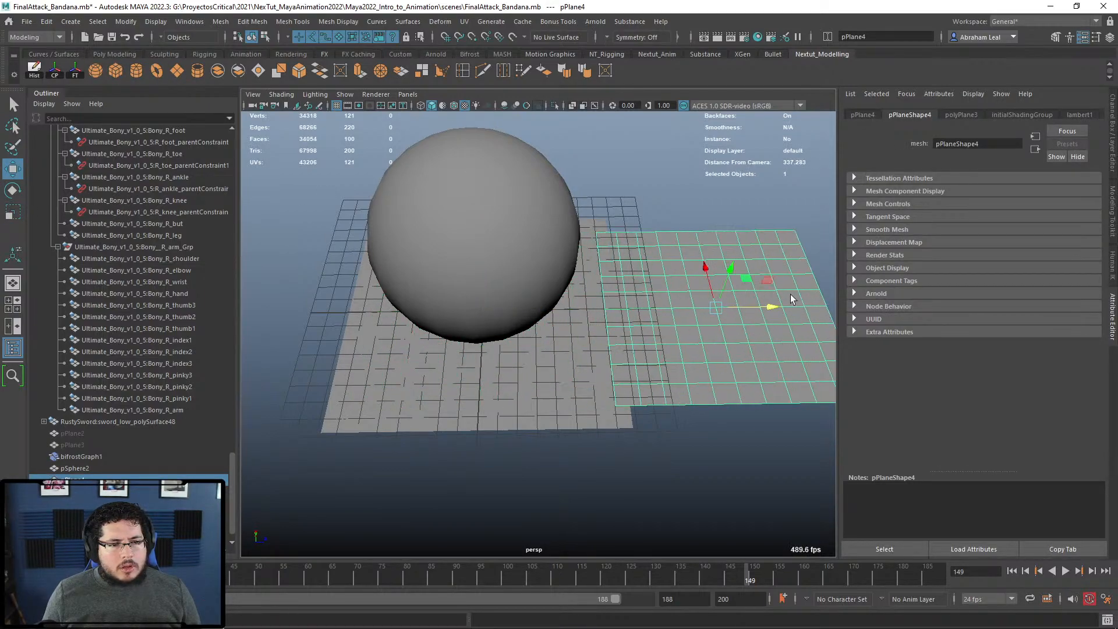
key(f)
Step: Raise and lower individual plane vertices to form a zigzag
key(F9)
click(469, 298)
click(466, 299)
drag(469, 266, 472, 248)
drag(532, 278, 505, 299)
key(ctrl+z)
click(516, 297)
drag(513, 251, 574, 242)
click(579, 291)
scroll(551, 288, up, 3)
Step: Select the plane's horizontal edge loop and apply Edit Mesh > Average Vertices
key(F10)
double_click(523, 276)
alt+middle_drag(553, 291, 694, 355)
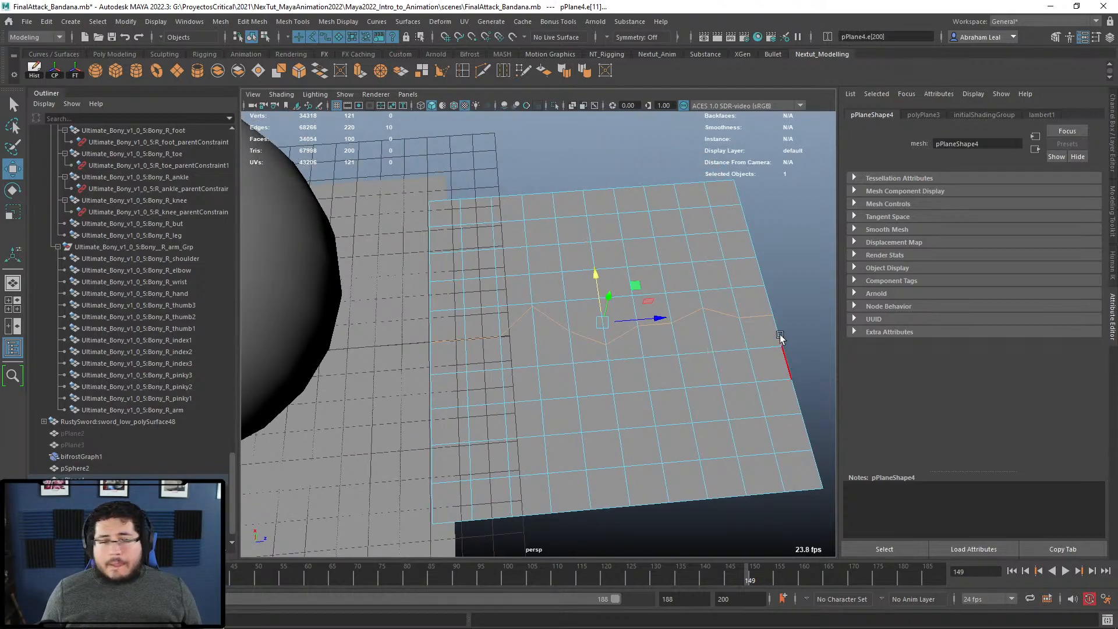
click(291, 21)
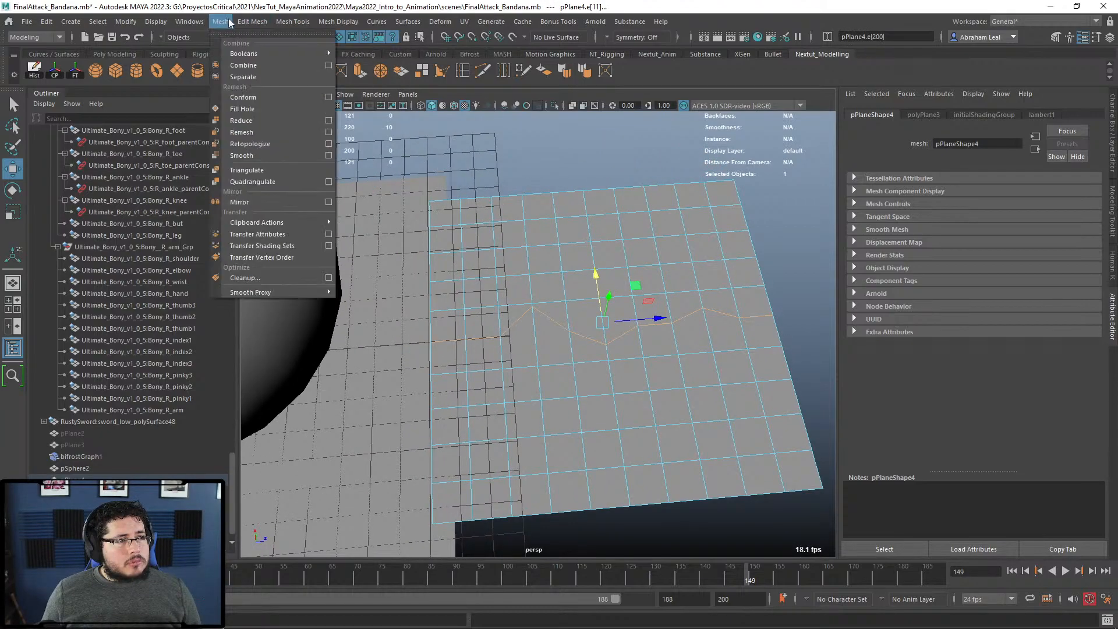
mouse_move(213, 23)
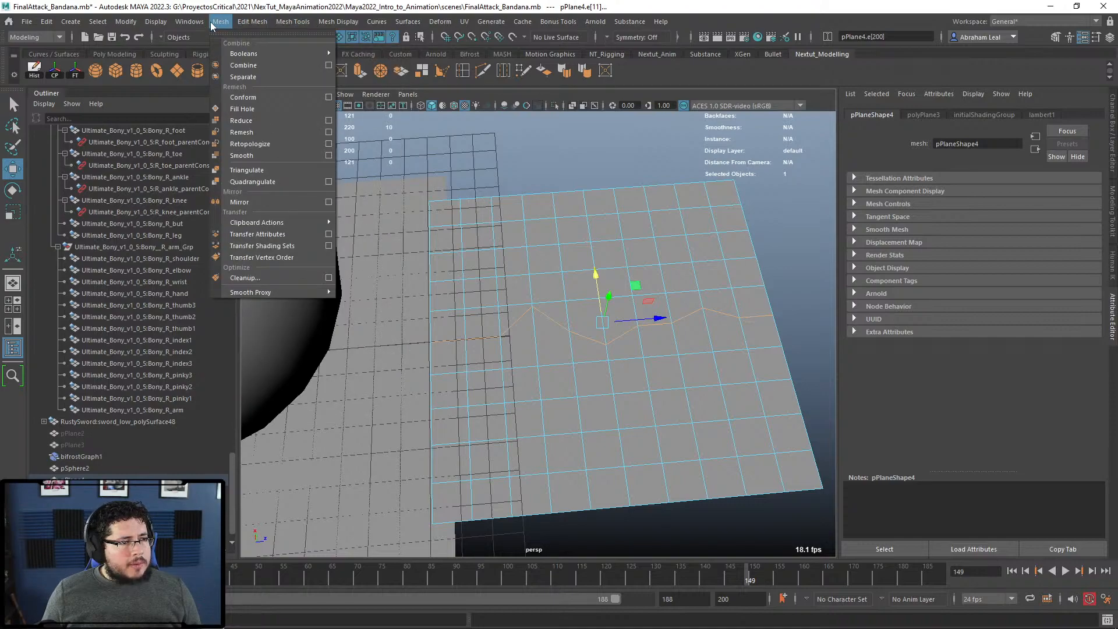
mouse_move(246, 28)
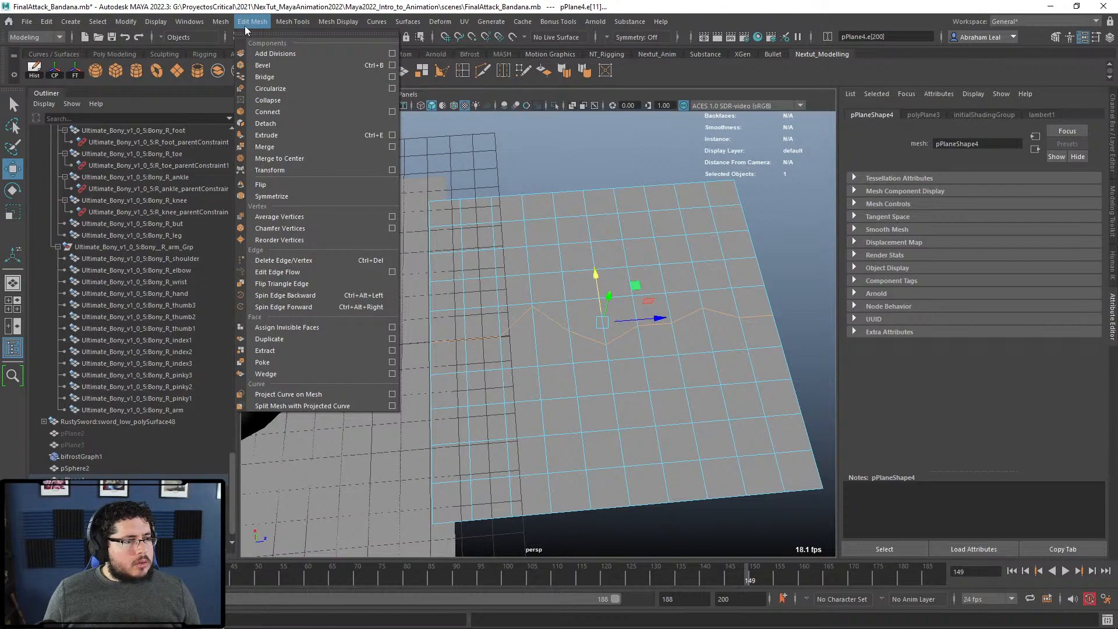
click(288, 217)
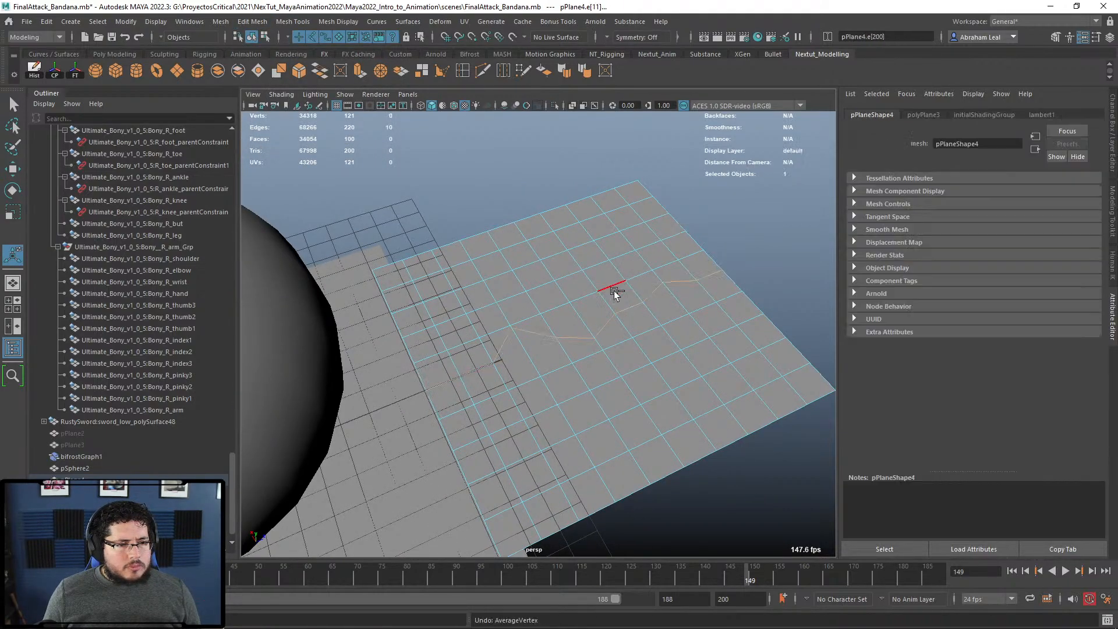
Step: Try scaling the zigzag edge loop flat, undoing a stray plane selection
alt+drag(614, 284, 615, 333)
key(r)
right_drag(682, 330, 736, 271)
click(773, 175)
click(630, 296)
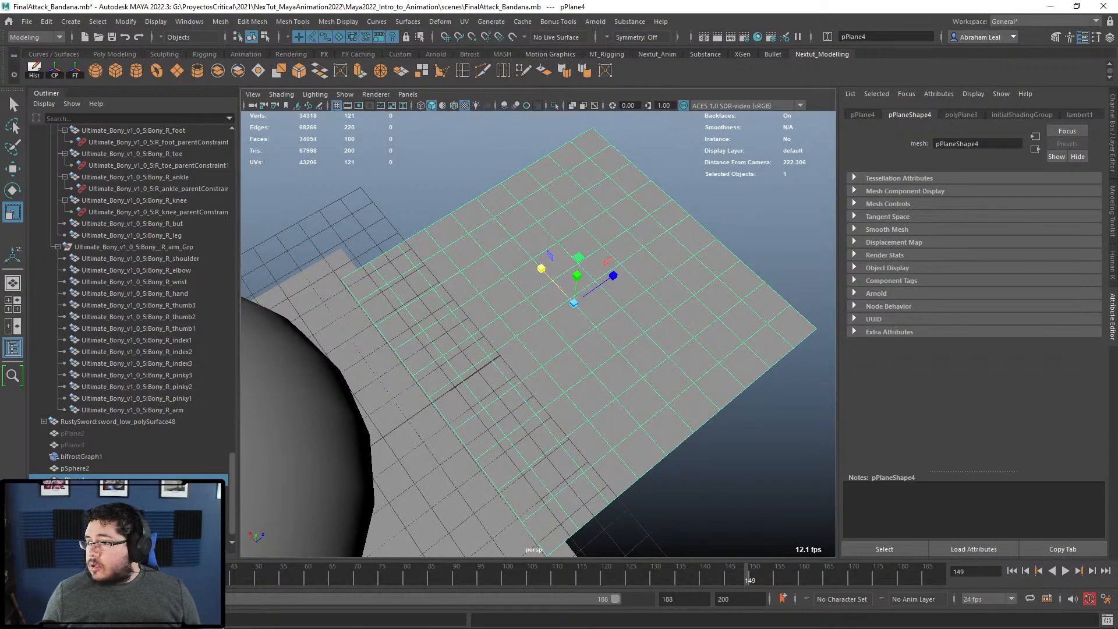
click(977, 317)
key(ctrl+z)
key(ctrl+z)
key(ctrl+z)
key(ctrl+z)
alt+drag(584, 314, 617, 302)
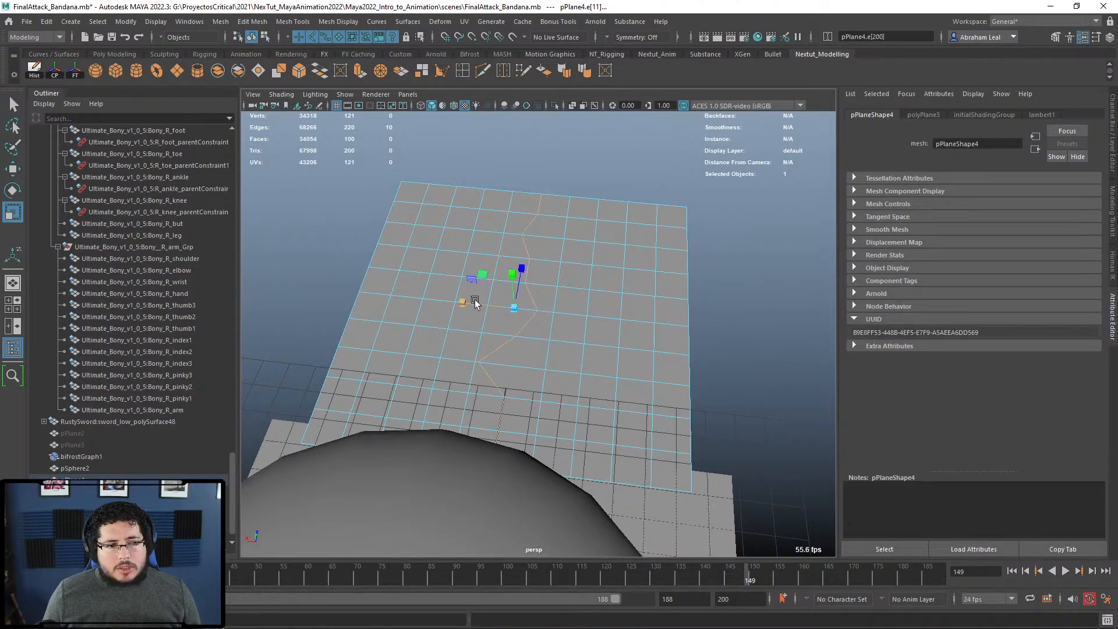
drag(463, 303, 603, 319)
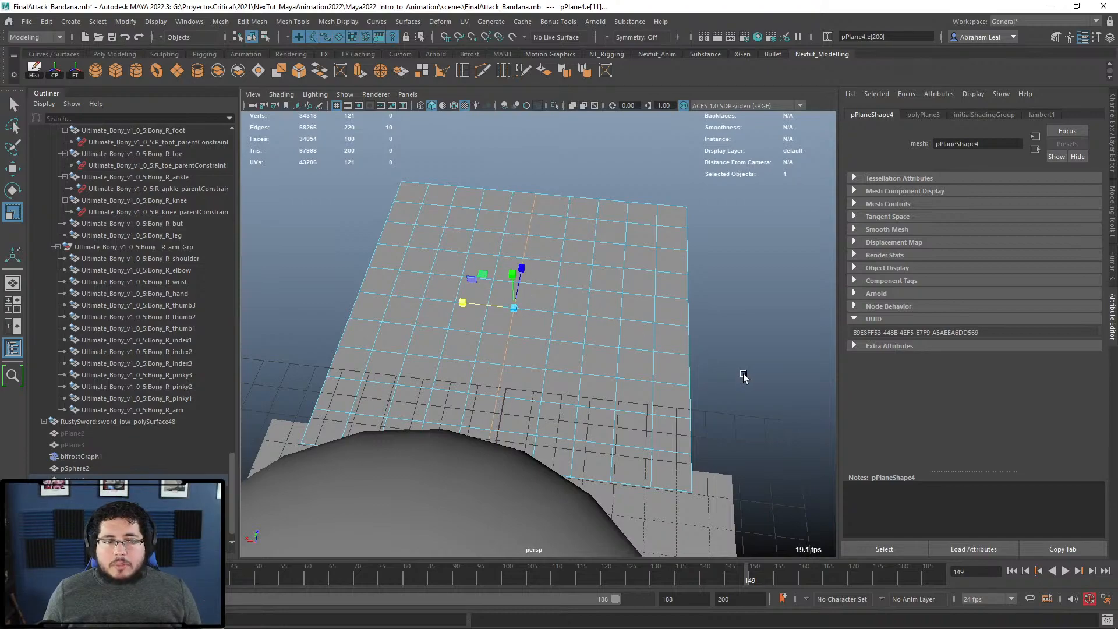
Step: Experiment with rotating the plane and twisting the edge loop, undoing each
key(F8)
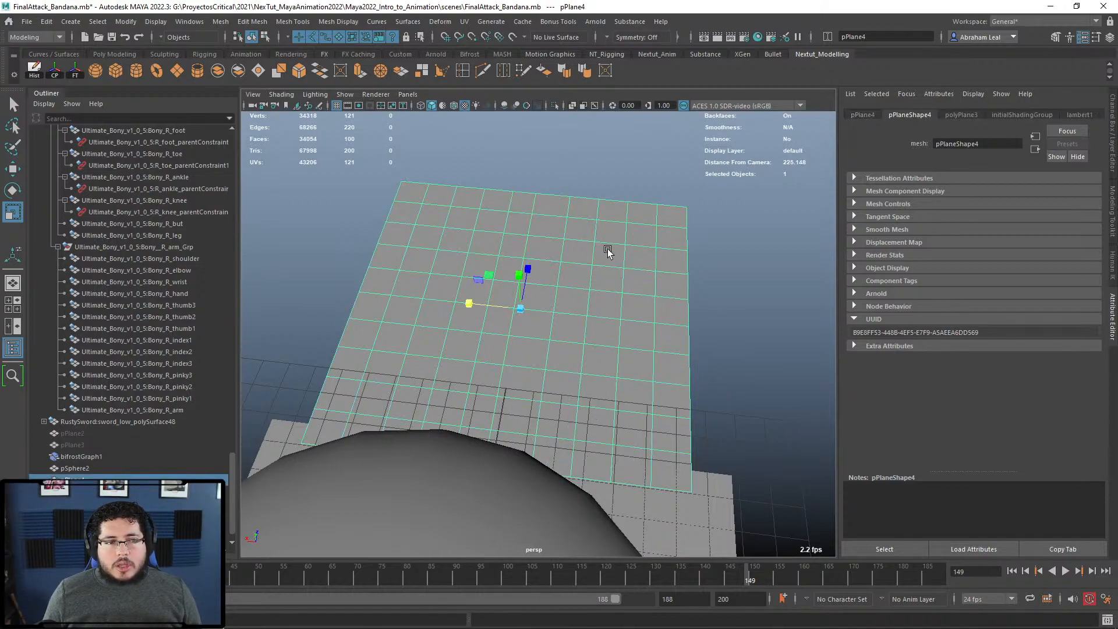
key(e)
alt+drag(544, 344, 606, 331)
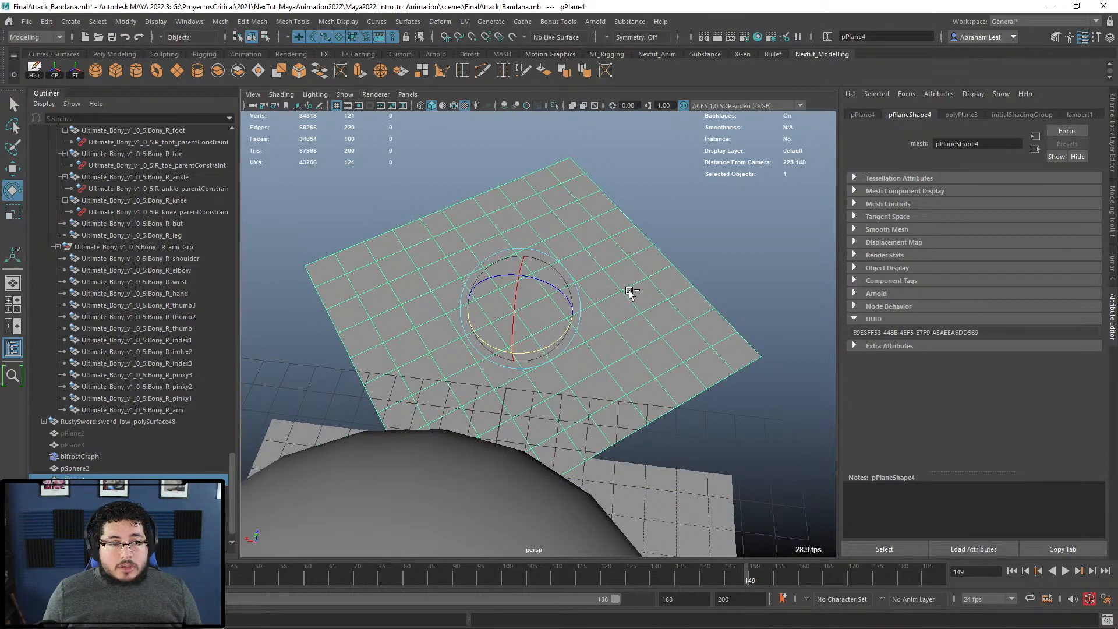
key(ctrl+z)
key(ctrl+z)
key(ctrl+z)
drag(541, 344, 624, 321)
key(ctrl+z)
key(F8)
key(ctrl+z)
key(ctrl+z)
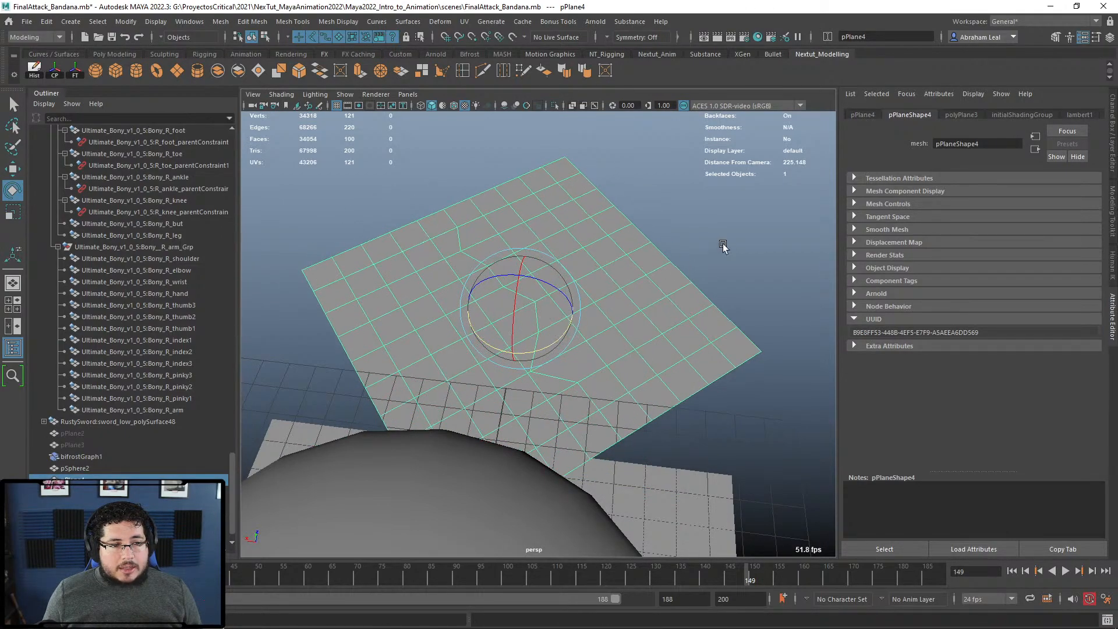
key(q)
key(r)
Step: Scale the zigzag edge loop along X, then delete pPlane4
alt+drag(546, 298, 586, 321)
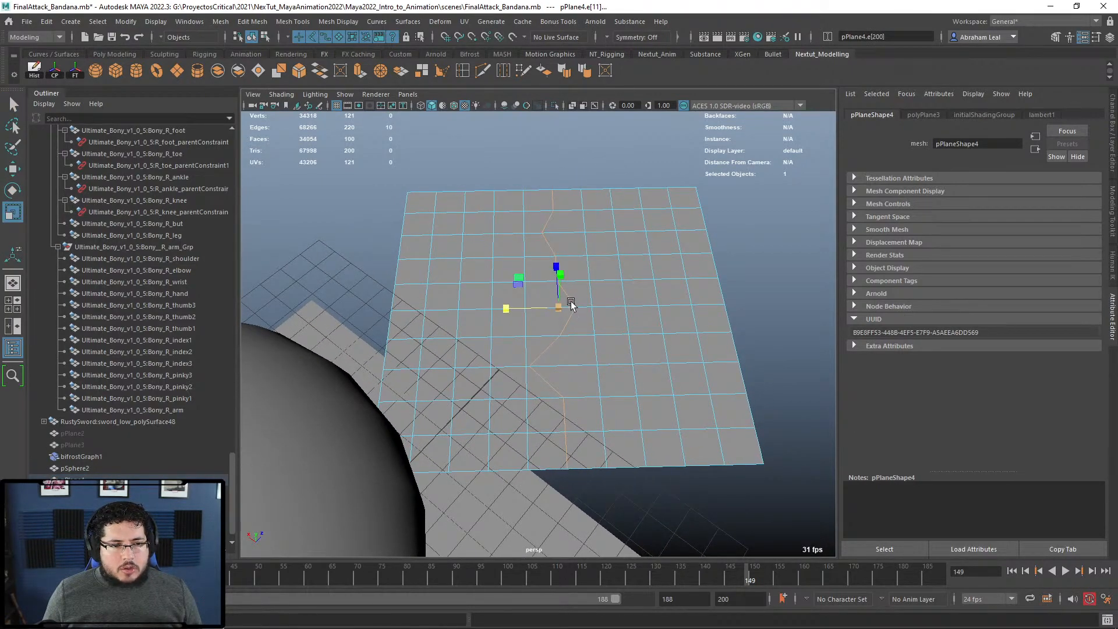
click(571, 302)
drag(621, 287, 572, 297)
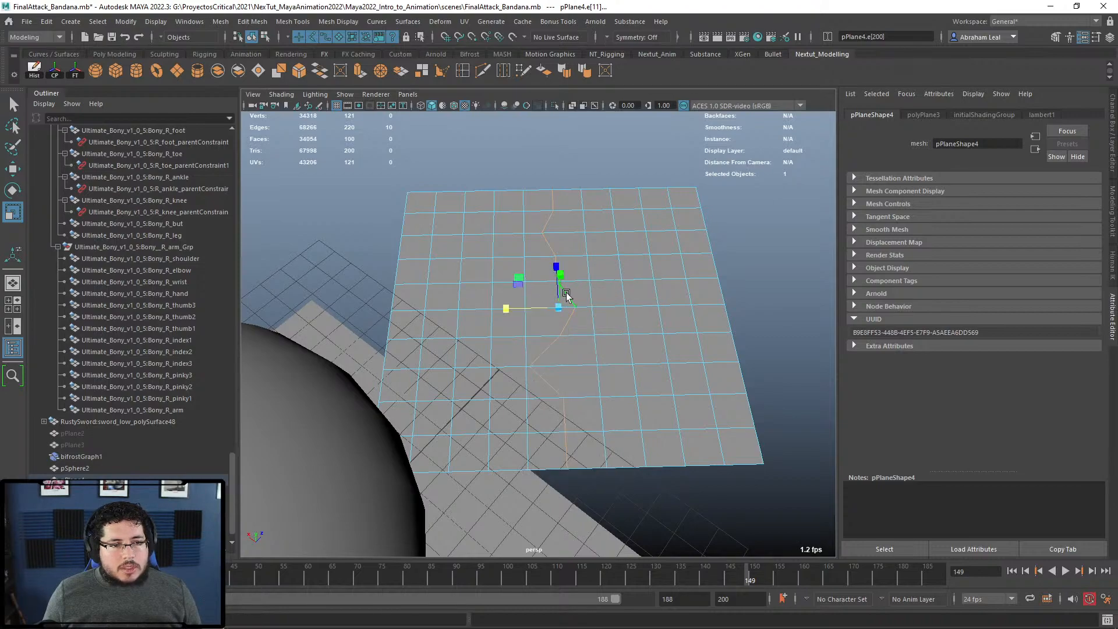
drag(503, 309, 559, 307)
right_drag(589, 273, 709, 218)
click(606, 265)
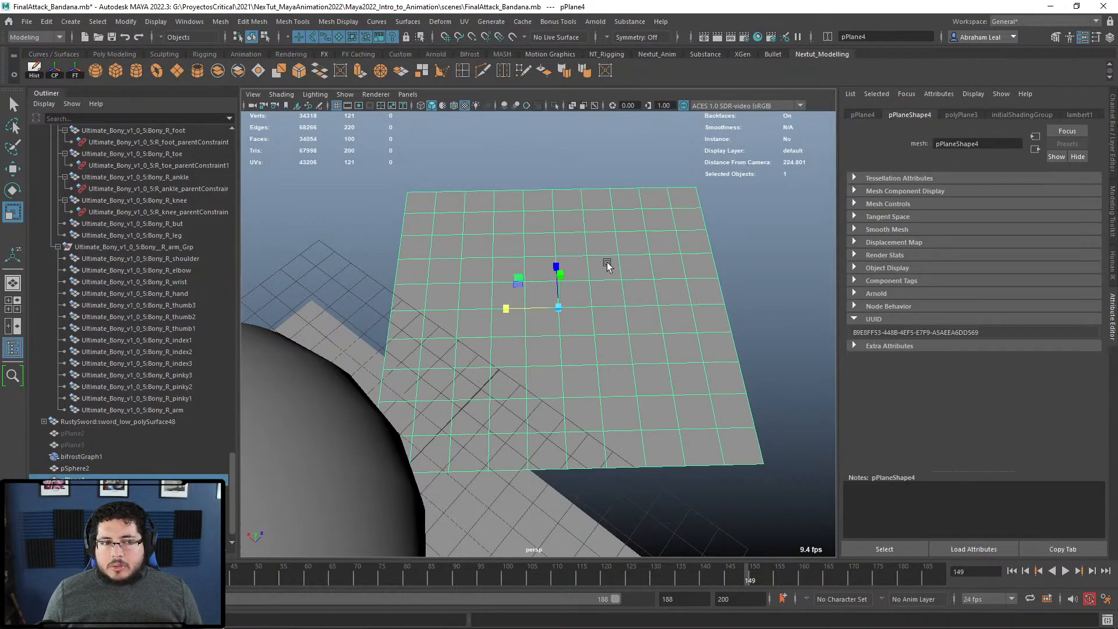
alt+drag(643, 305, 670, 316)
key(ctrl+z)
key(ctrl+z)
key(ctrl+z)
key(ctrl+z)
drag(582, 264, 631, 293)
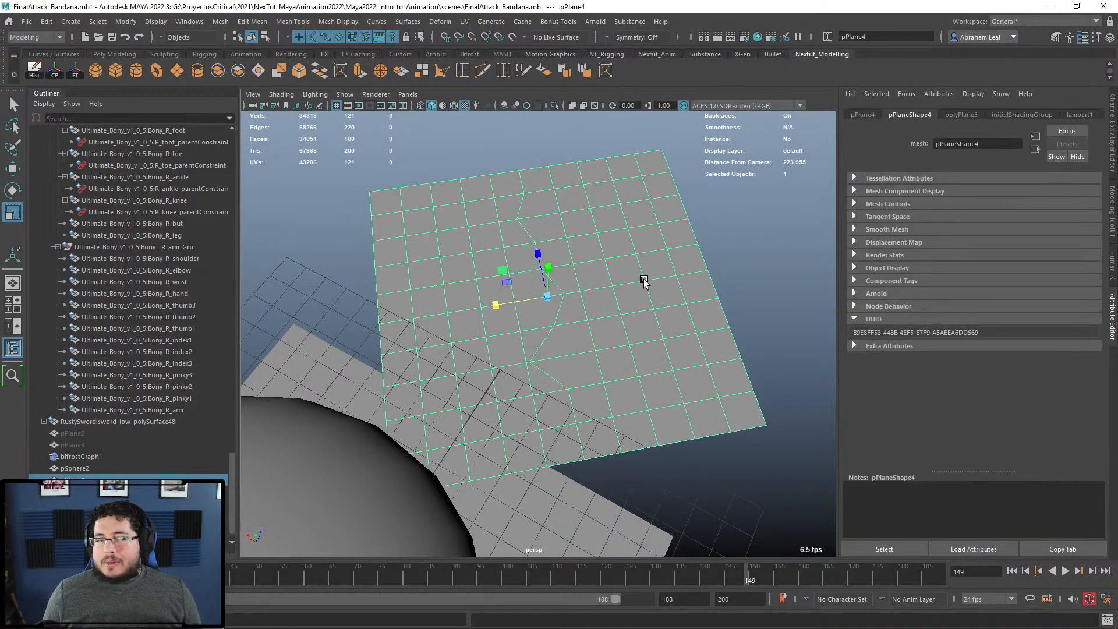
key(Delete)
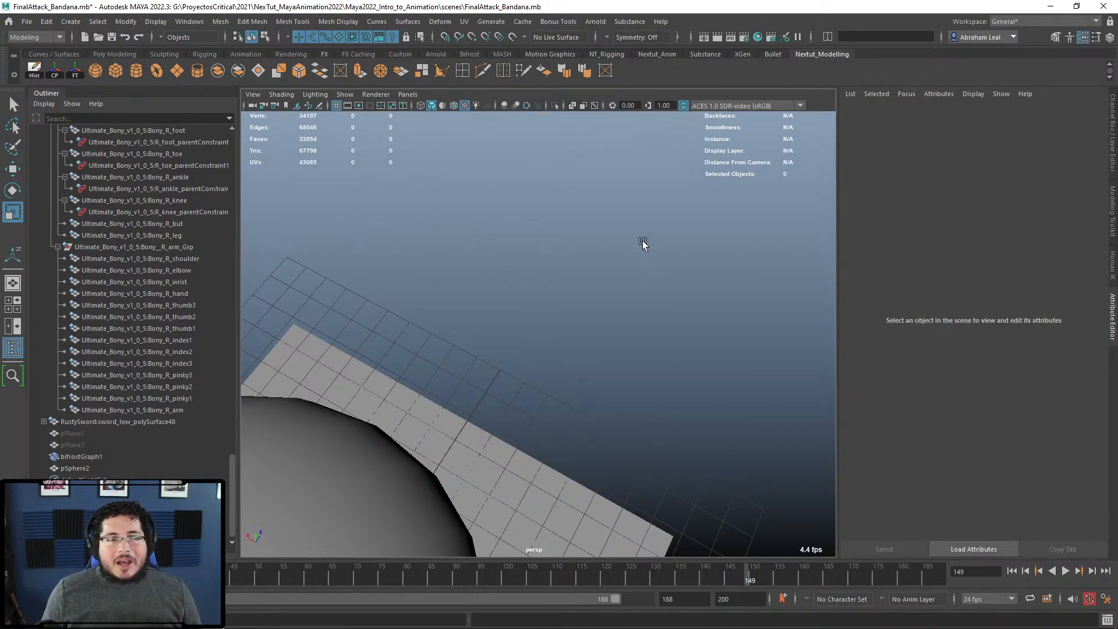
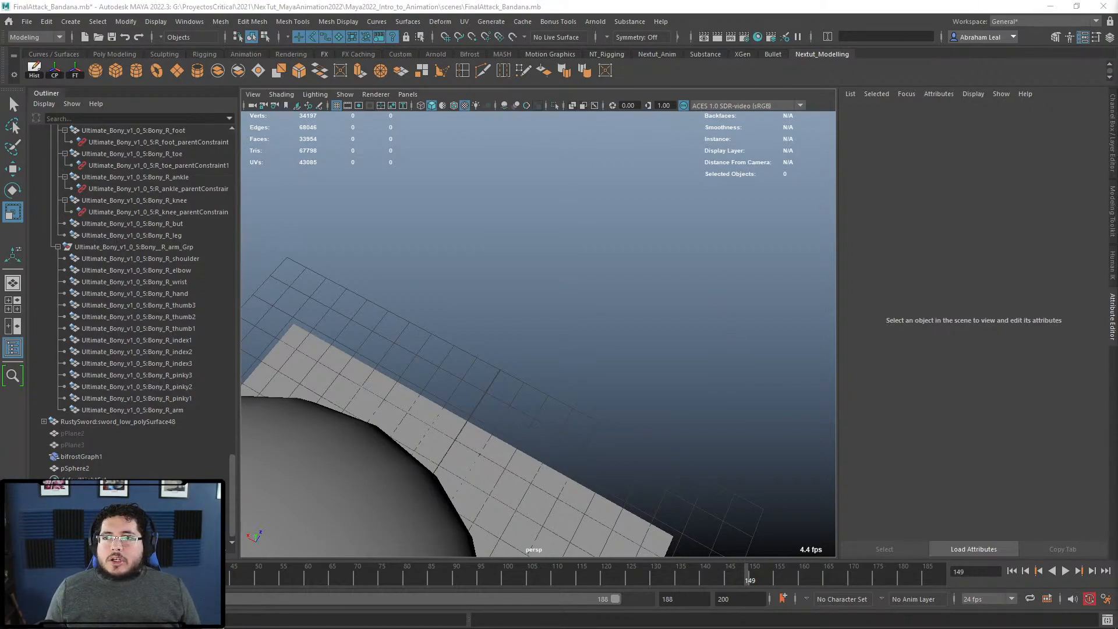
Step: Drag the Chrome browser window up over the Maya bandana scene
drag(1117, 192, 658, 1)
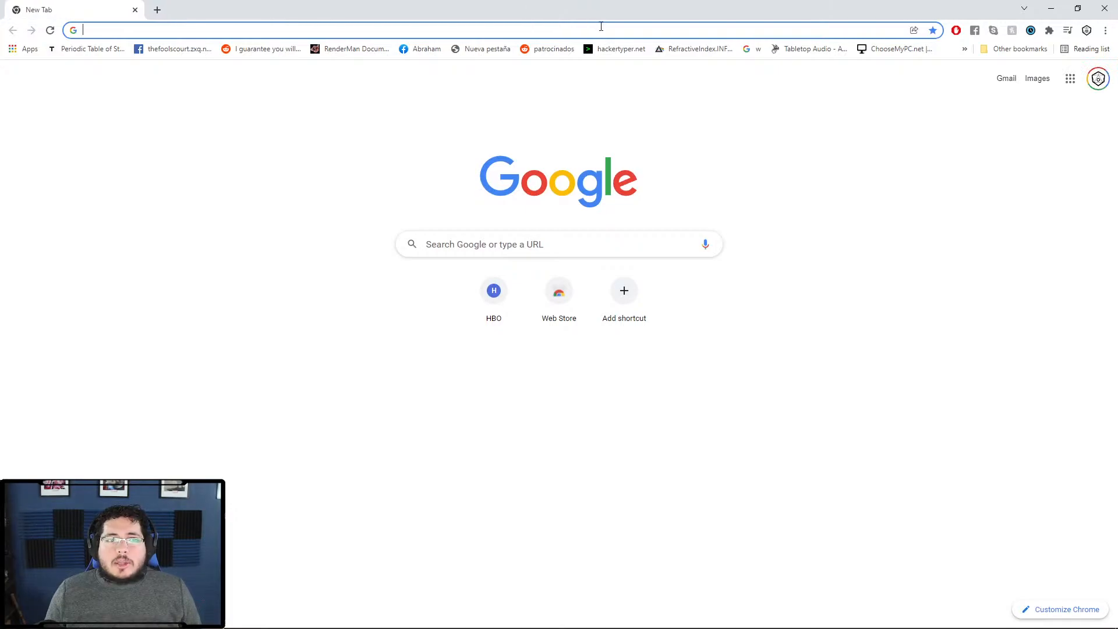
Step: Search Google Images for 'egg' and preview the Cambridge dictionary egg picture
click(606, 29)
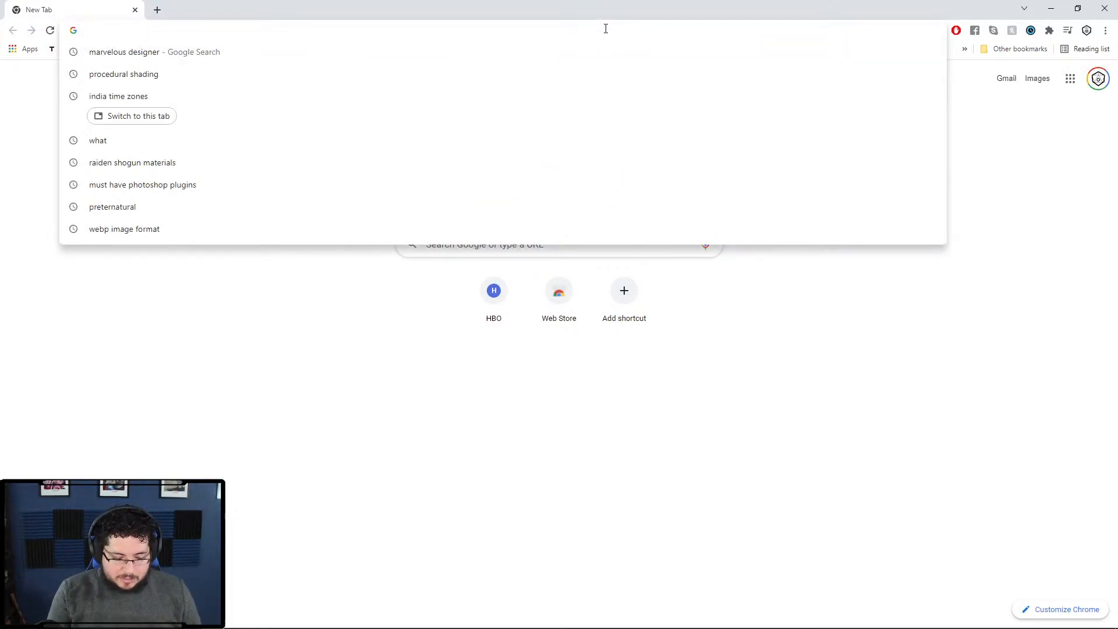
text(egg)
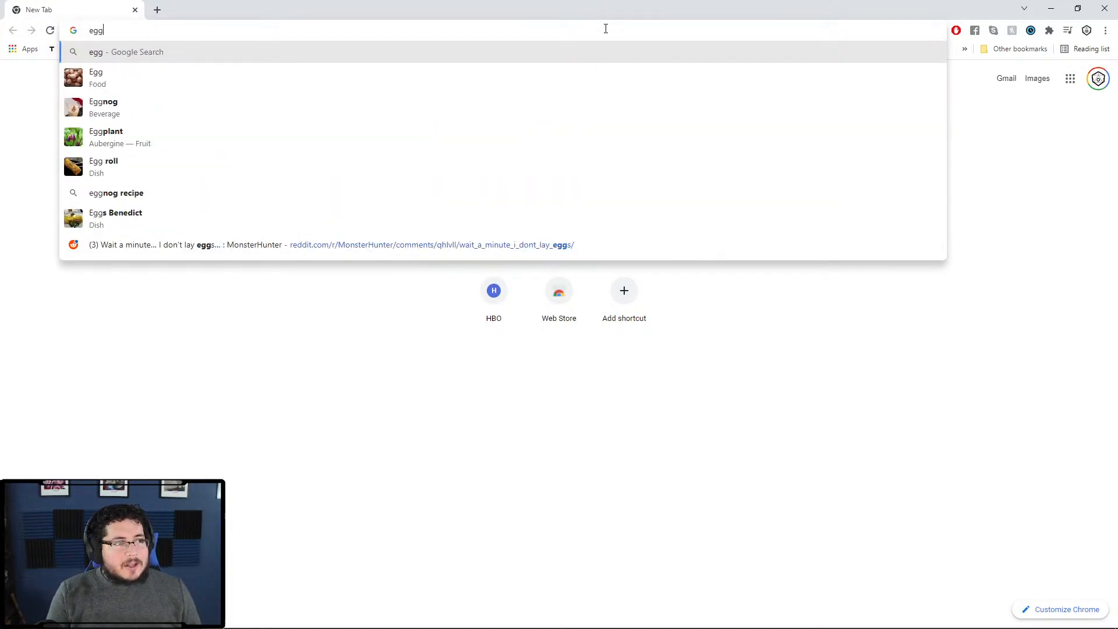
key(Return)
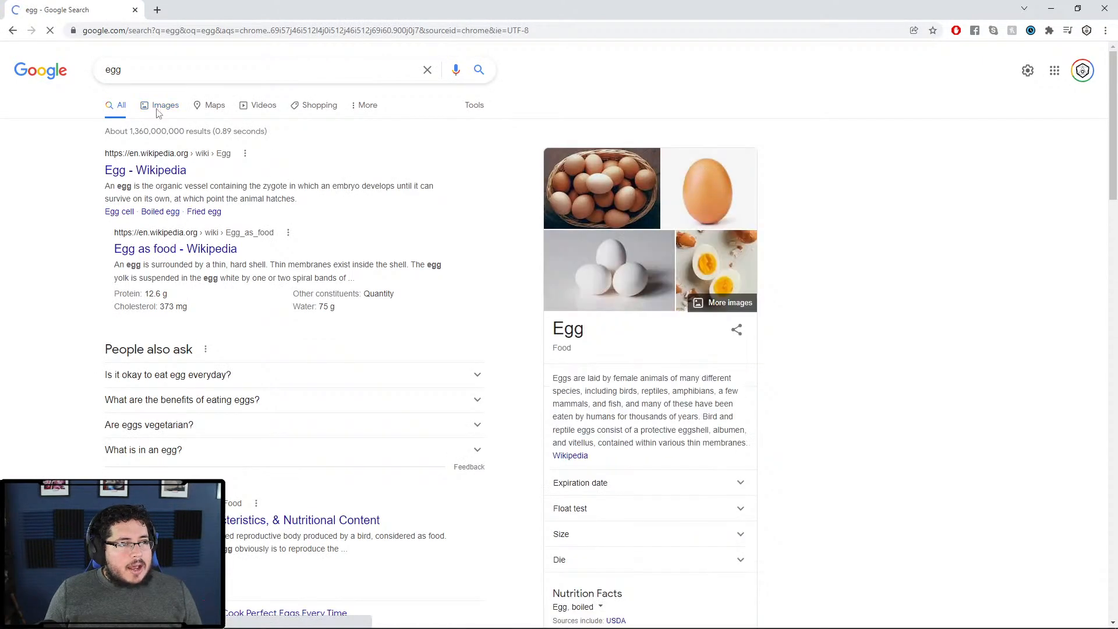
click(158, 109)
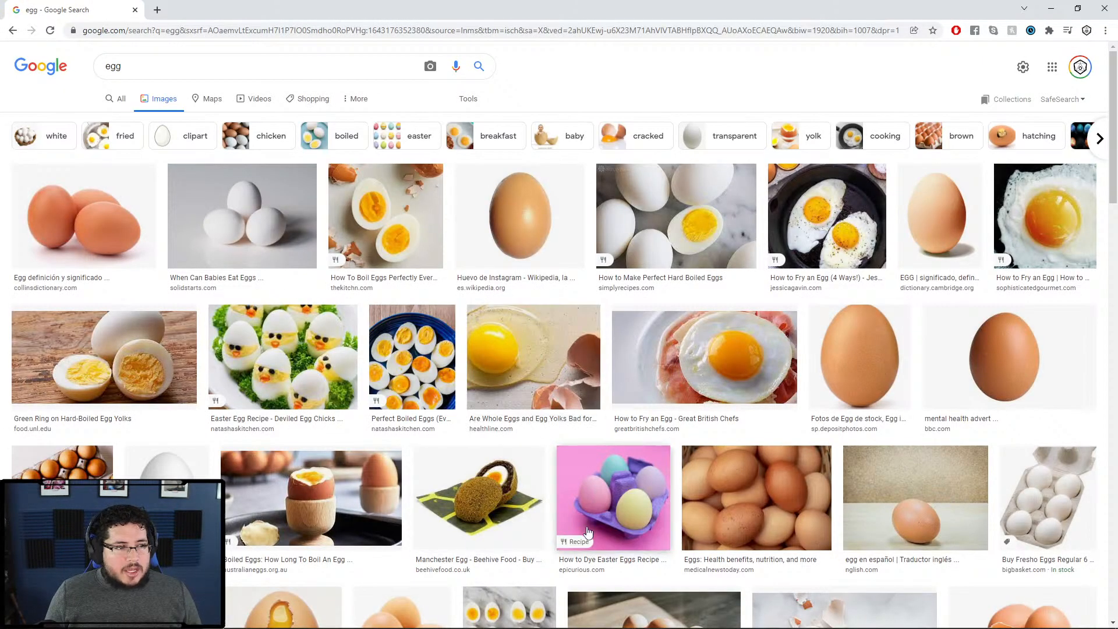
click(919, 239)
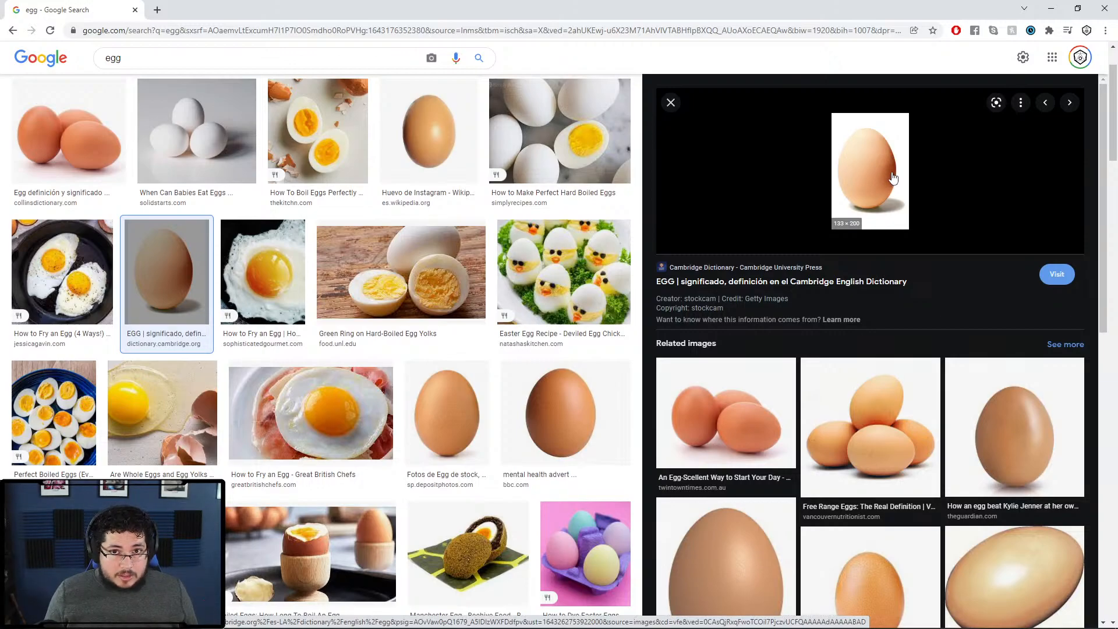
Step: Replace the query with 'capsule sci fi' and preview a sci-fi cryopod image
scroll(411, 240, up, 2)
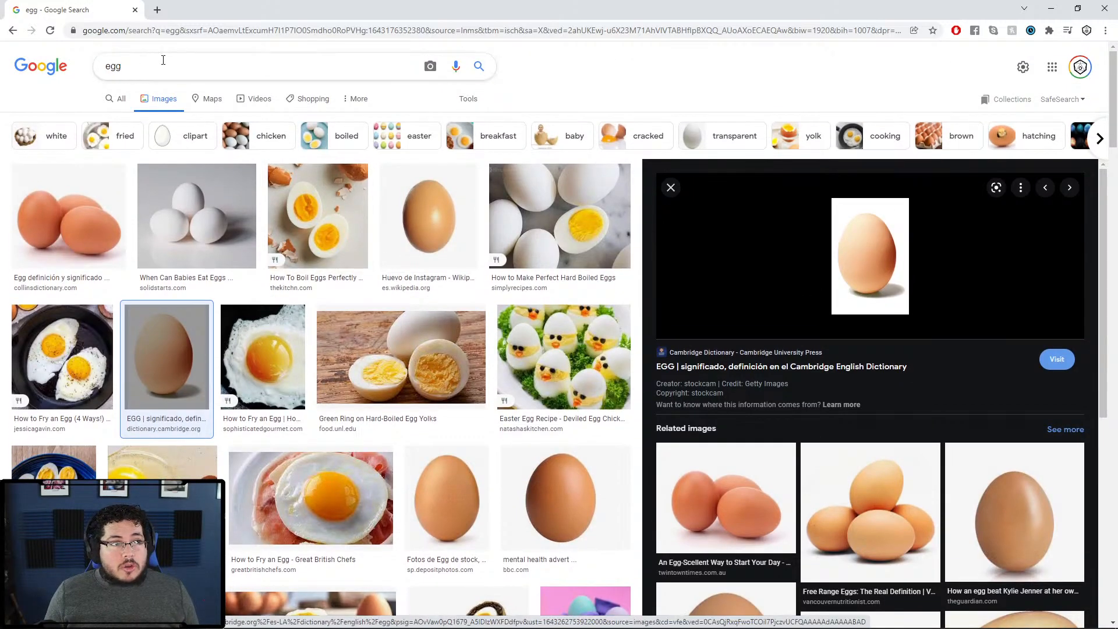
double_click(160, 61)
text(c)
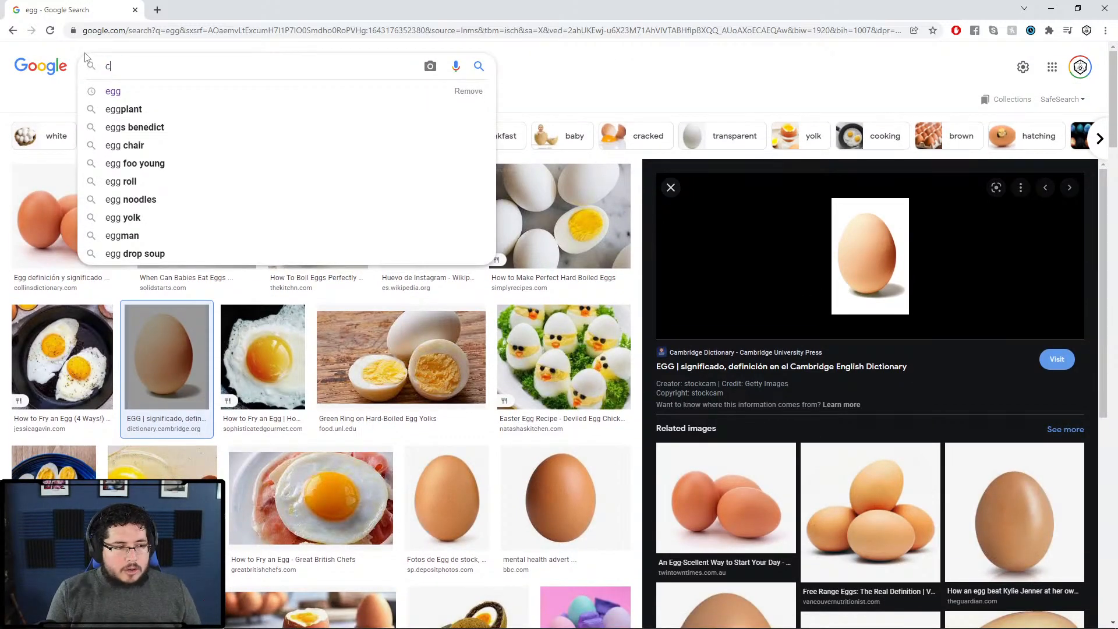
text(apsule sci fi)
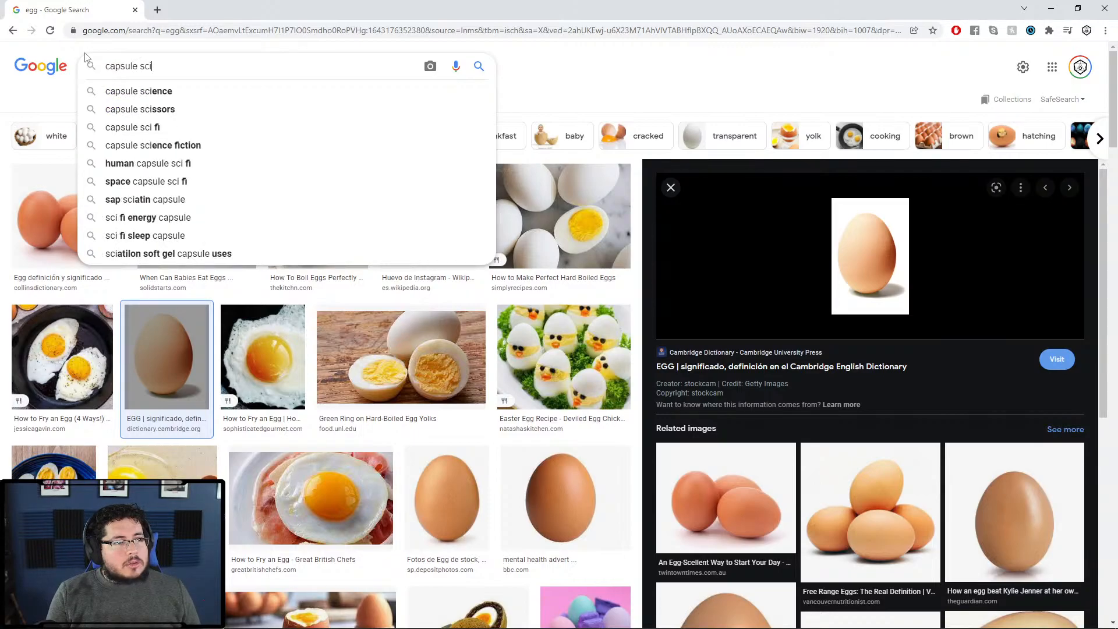
key(Return)
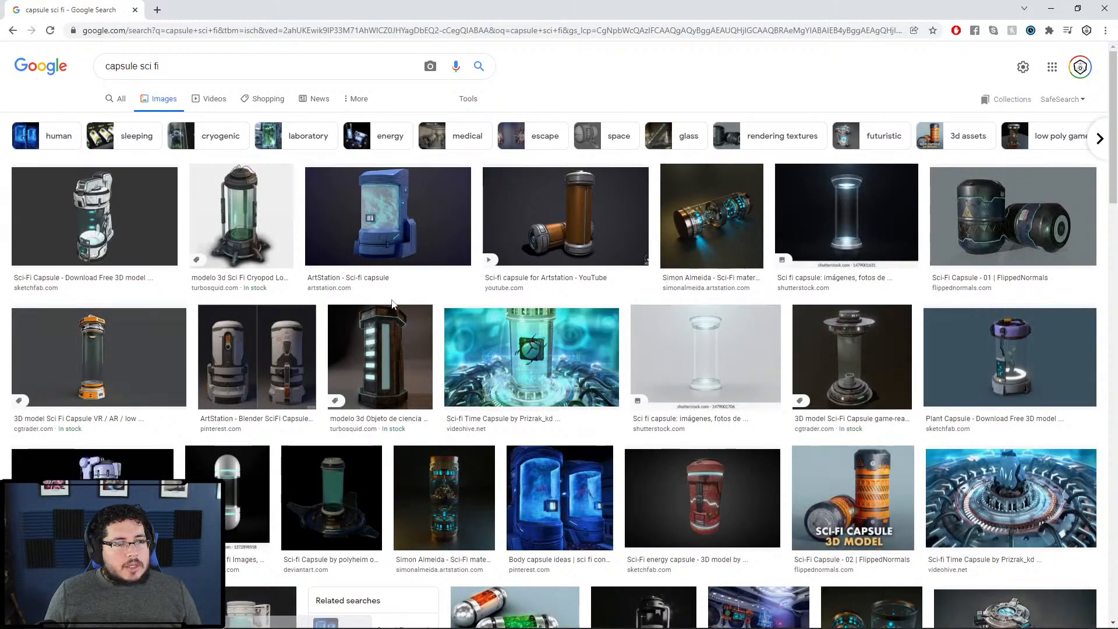
click(238, 233)
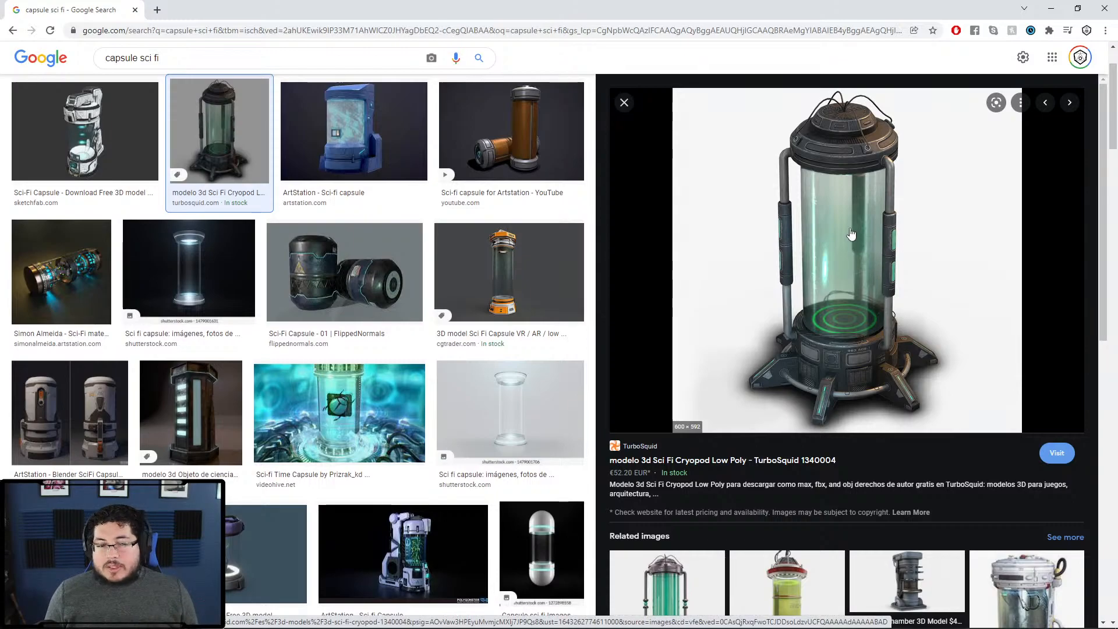
Step: Preview the related PixelSquid cryopod picture and select the whole query text
scroll(851, 234, down, 2)
scroll(717, 499, down, 2)
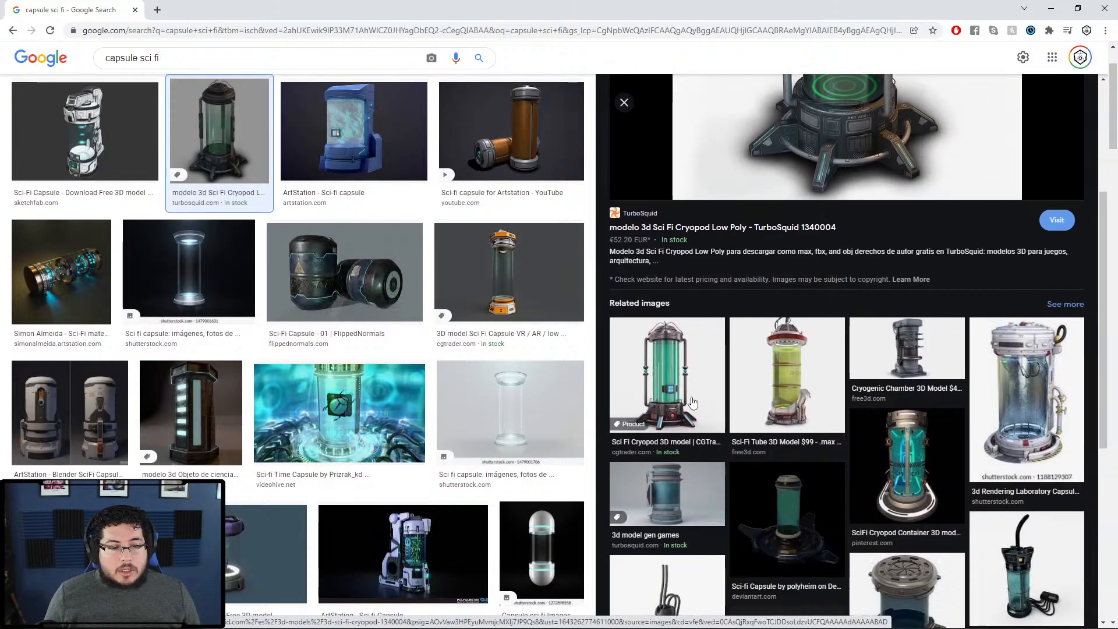
scroll(863, 528, down, 3)
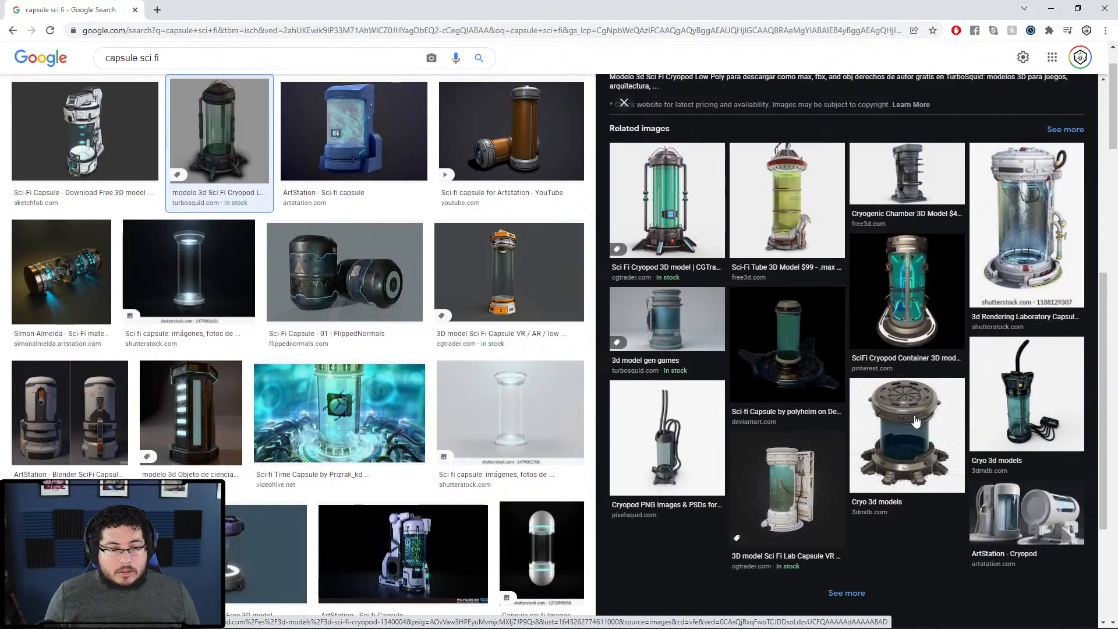
click(677, 447)
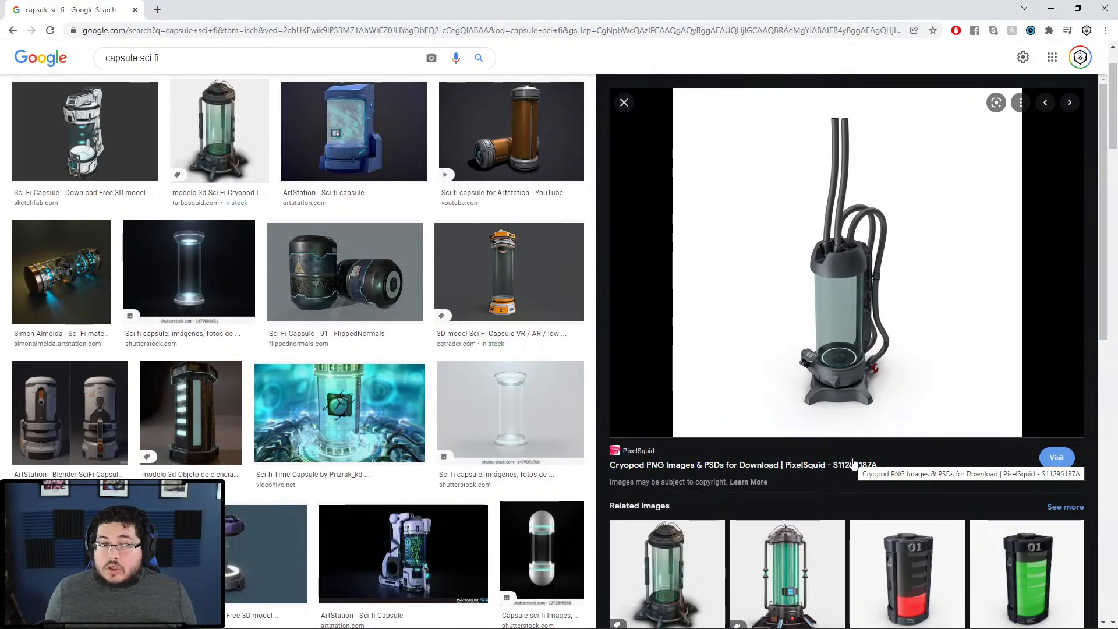
scroll(853, 464, up, 2)
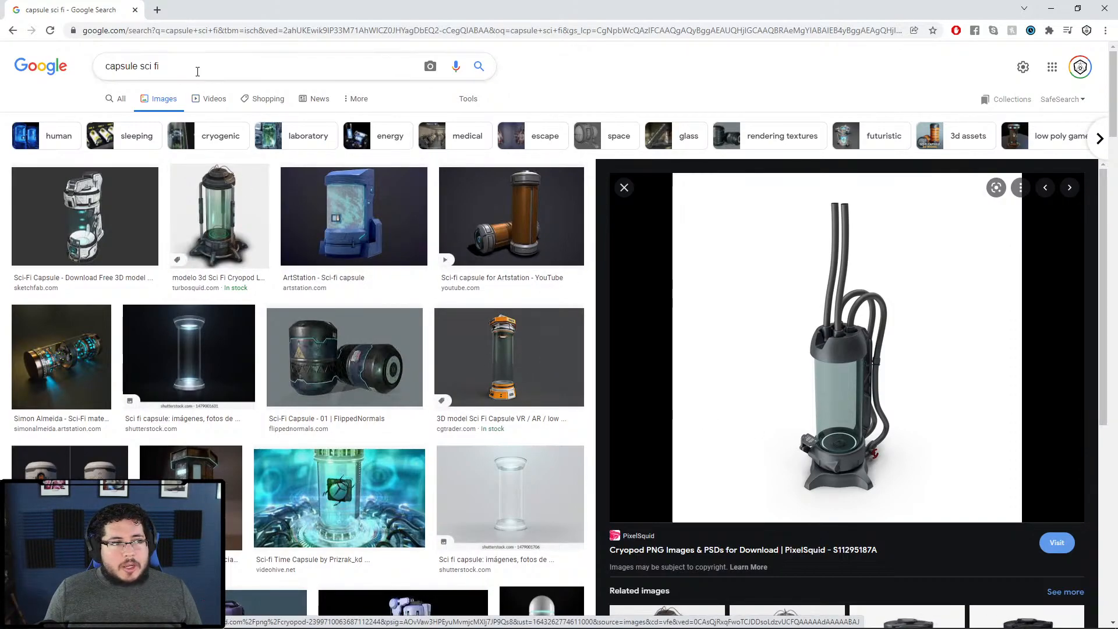
drag(195, 67, 23, 89)
Step: Search images for 'concept art props', preview the Zapper and National Park prop sheets, then close the preview
text(concept art props)
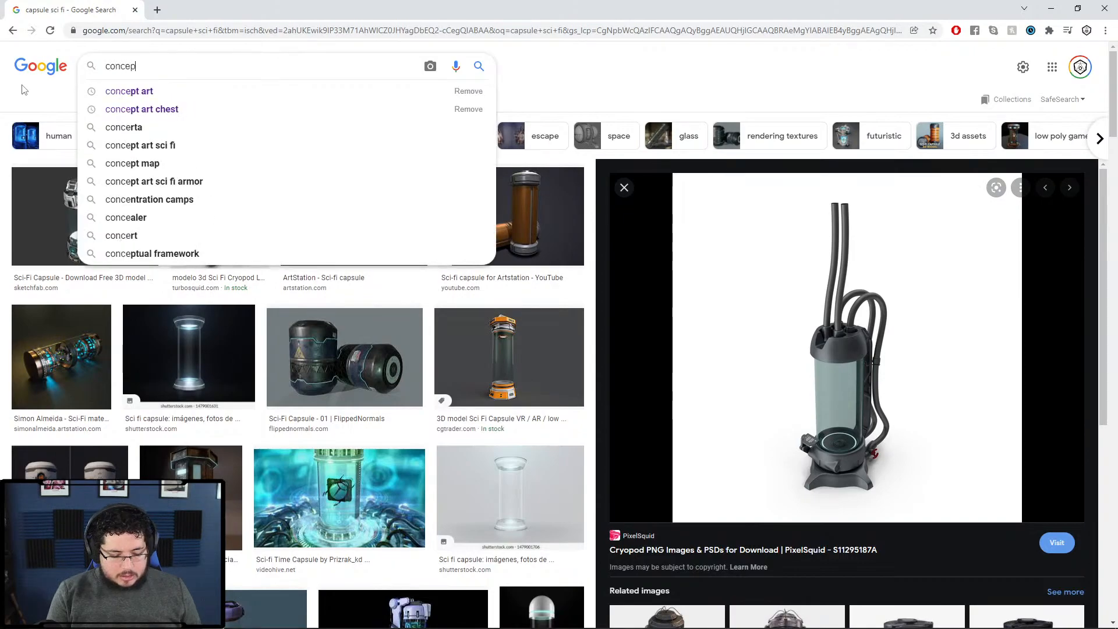
key(Return)
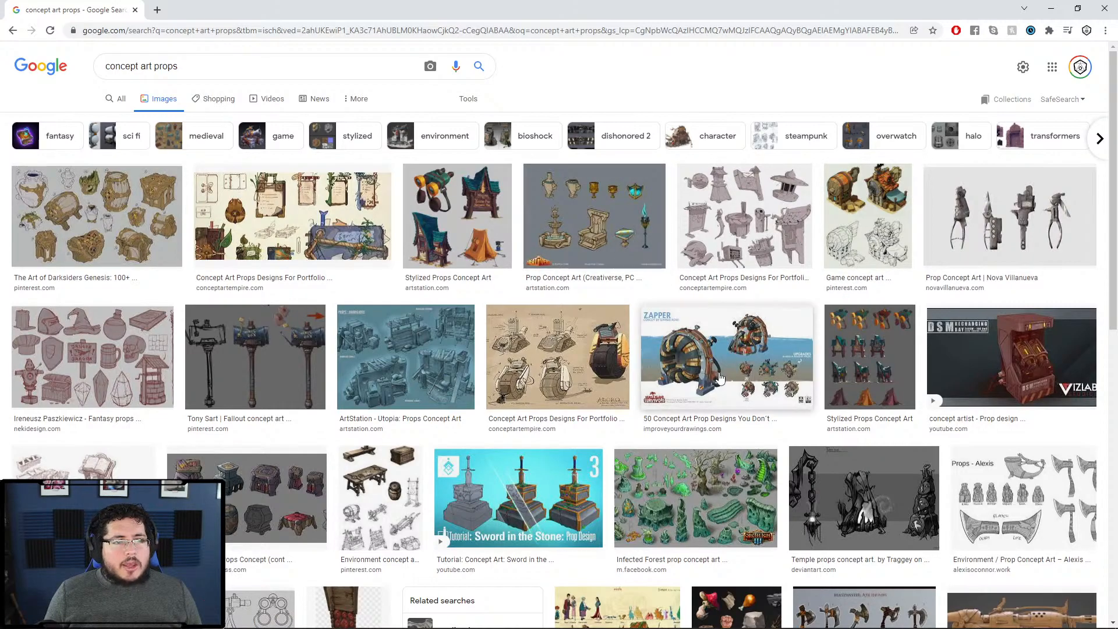
click(760, 402)
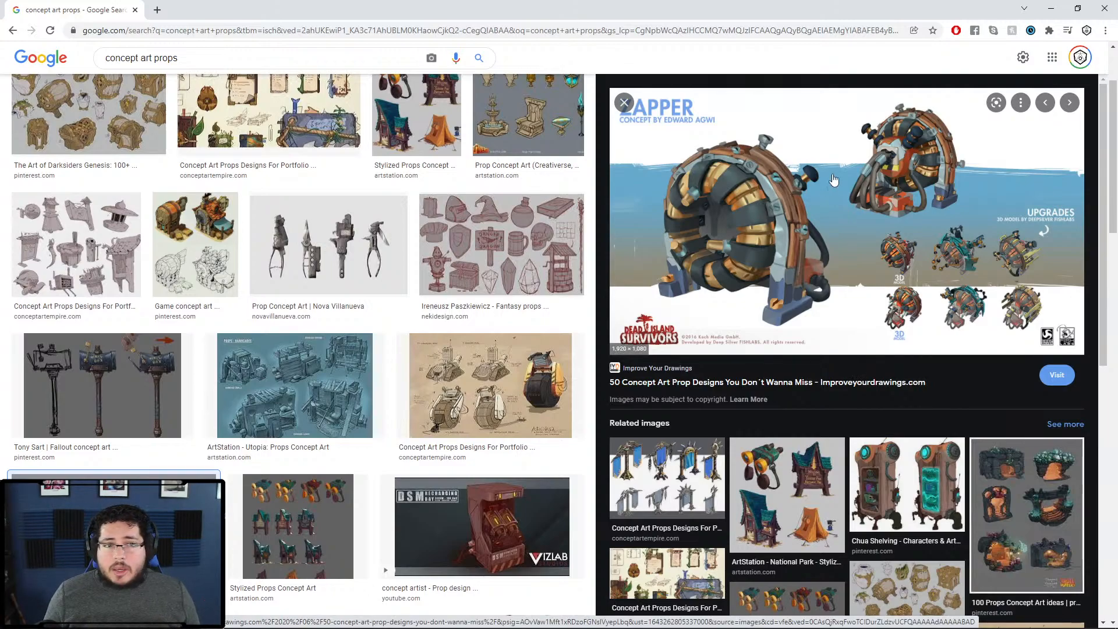
click(807, 504)
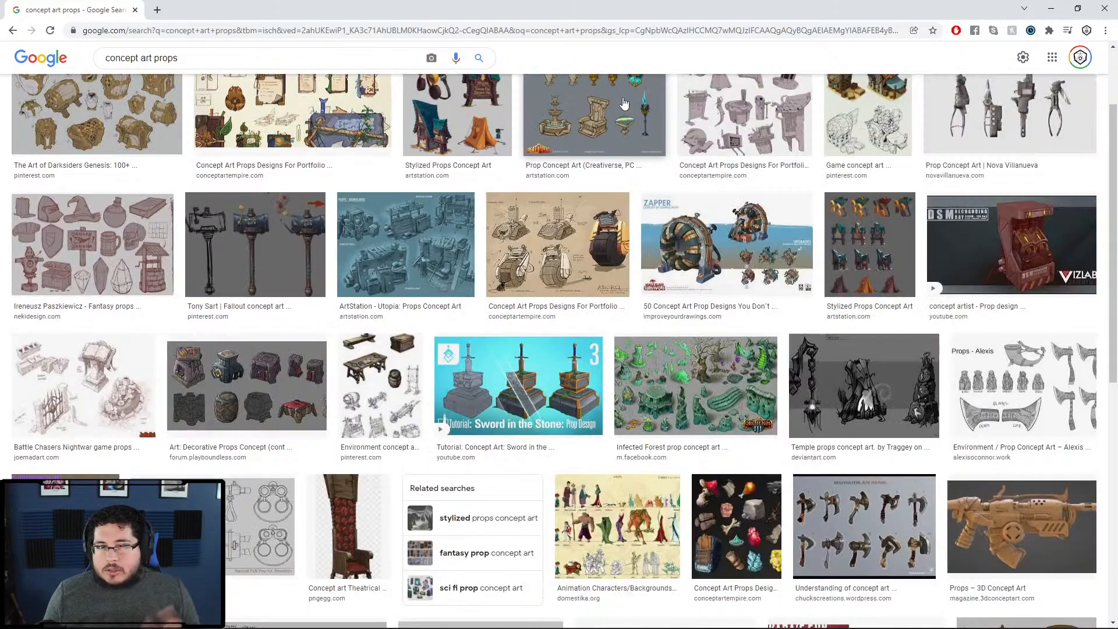
click(623, 103)
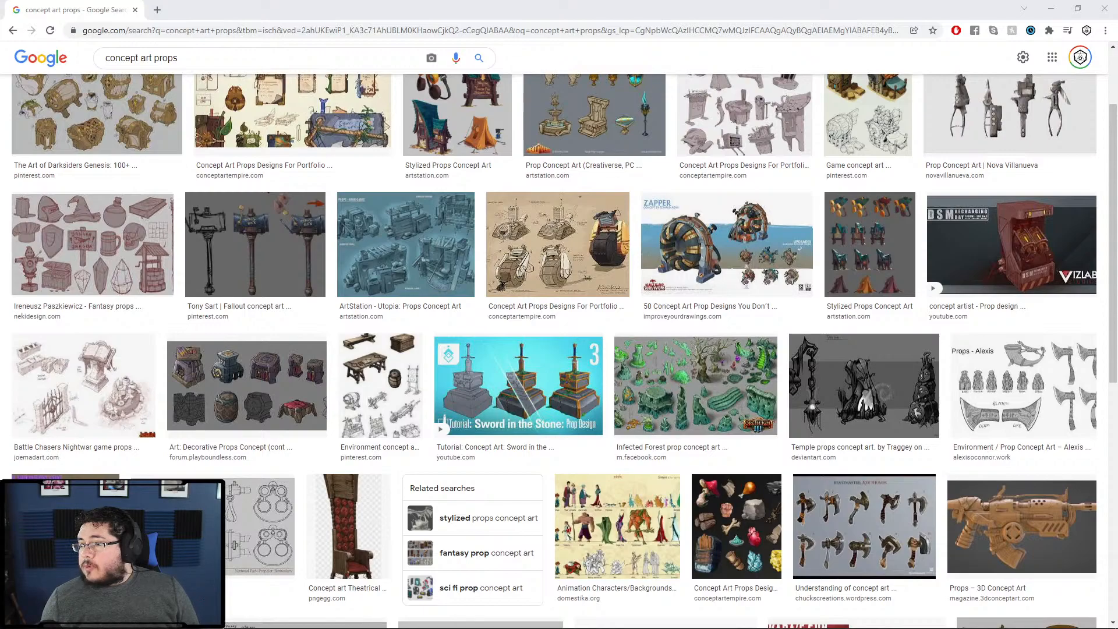
click(157, 10)
Step: Search 'nextut sculpting likeness' and open the first ZBrush likeness course video on YouTube
text(nextu)
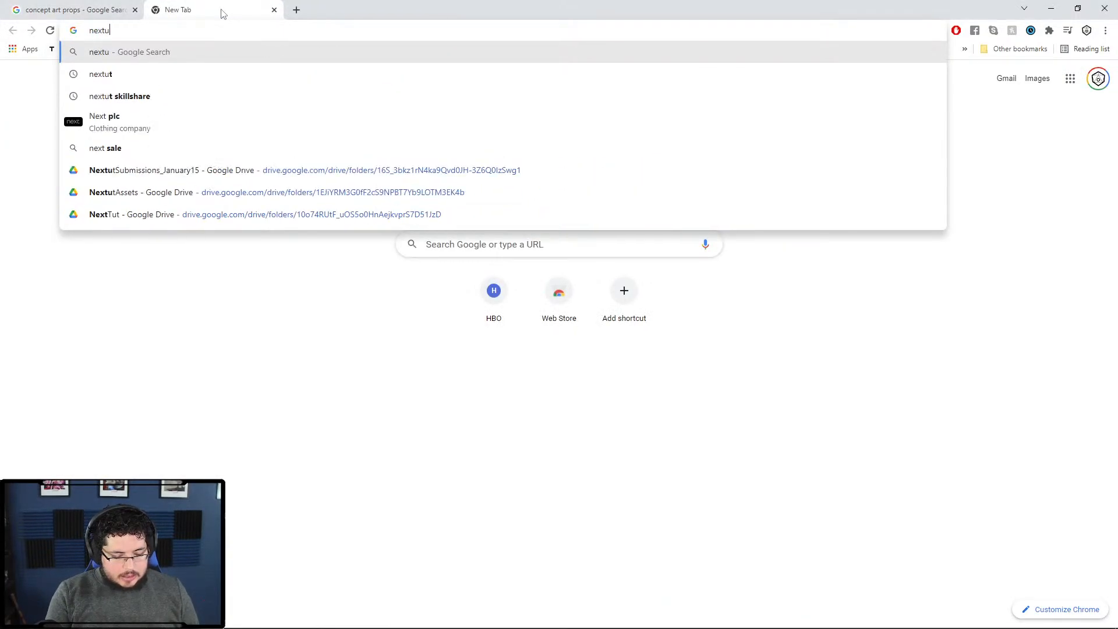
text(t photoreal)
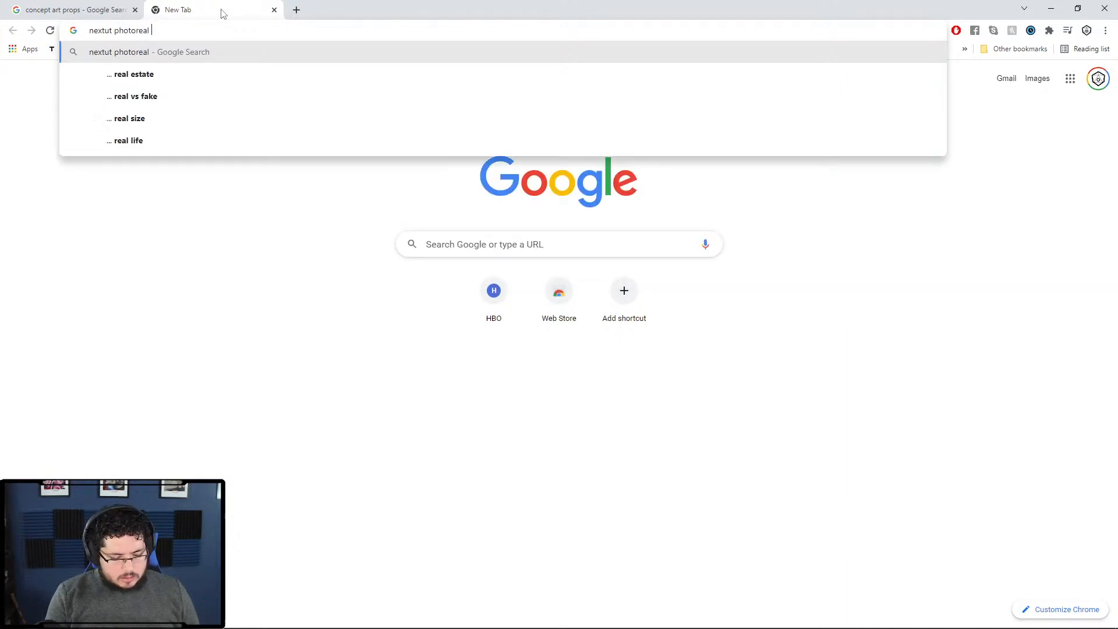
key(BackSpace)
key(BackSpace)
key(BackSpace)
key(BackSpace)
key(BackSpace)
key(BackSpace)
key(BackSpace)
key(BackSpace)
key(BackSpace)
text(arto)
key(BackSpace)
key(BackSpace)
key(BackSpace)
key(BackSpace)
text(sculpt)
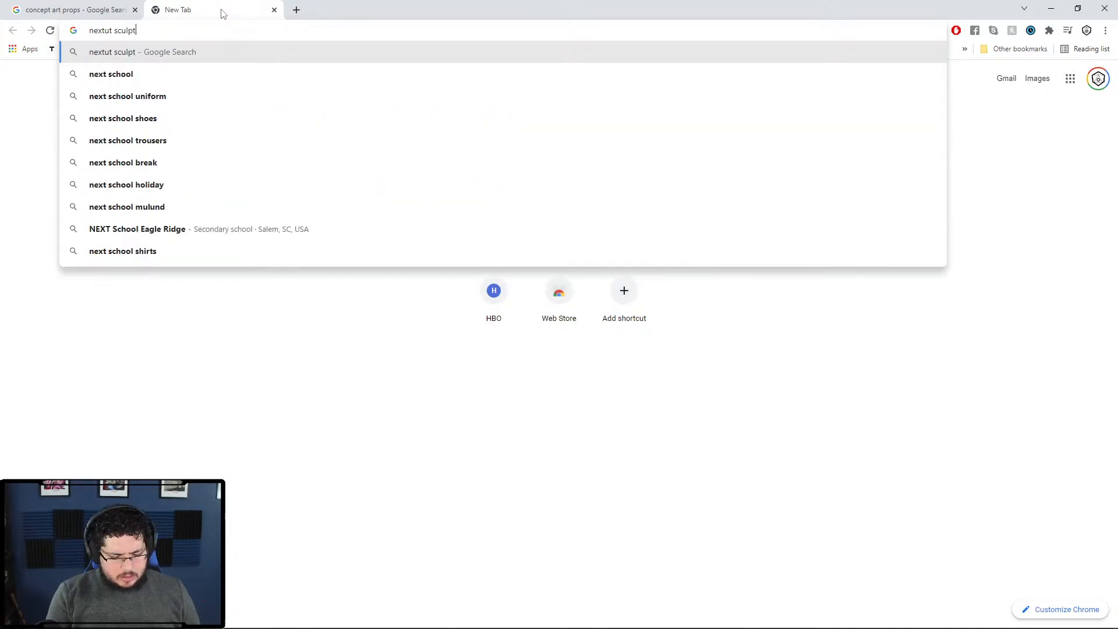
text(ing likeness)
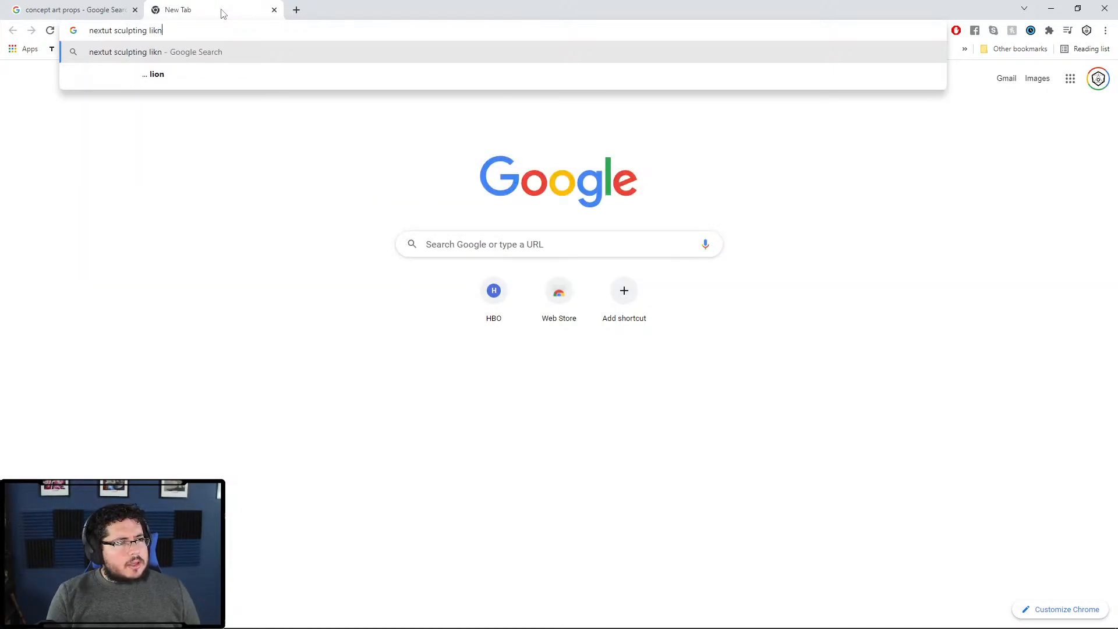
key(Return)
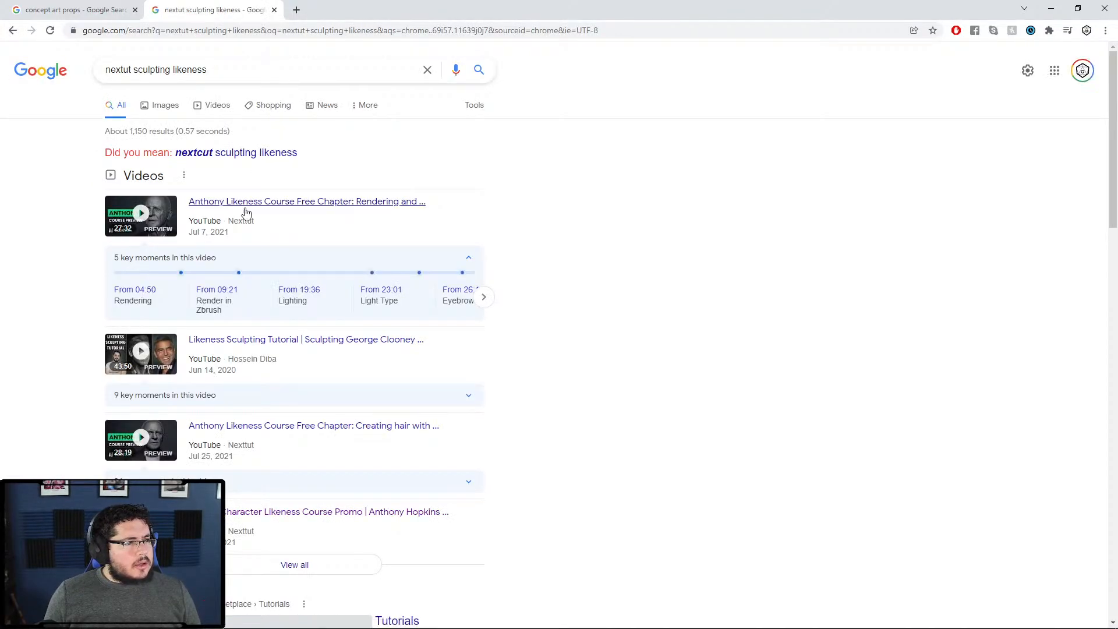
click(272, 202)
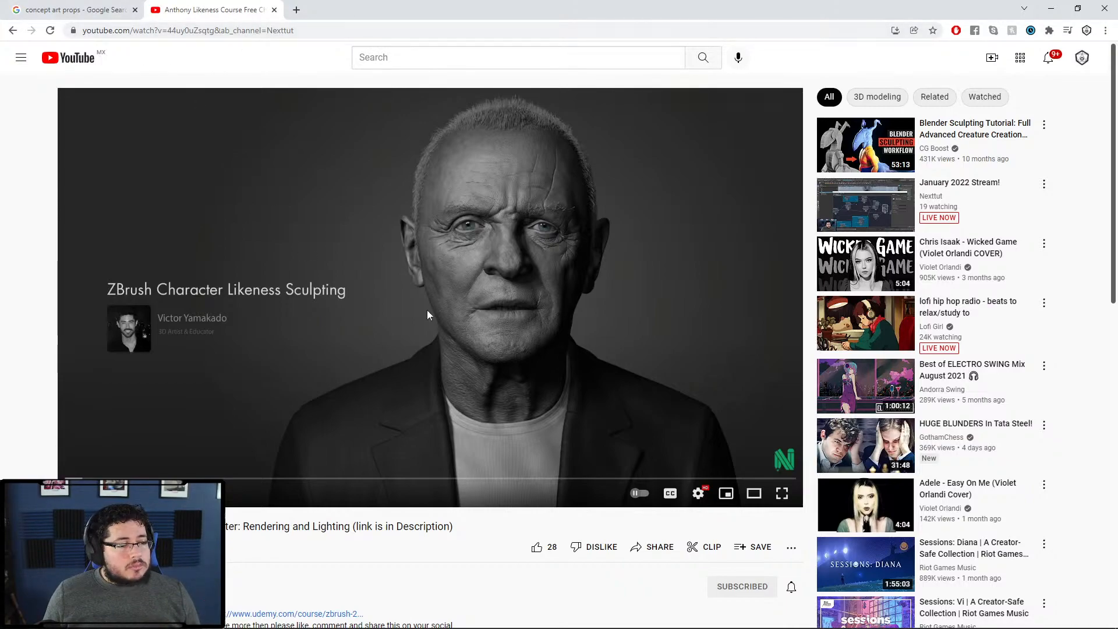
scroll(259, 608, down, 2)
scroll(179, 146, up, 2)
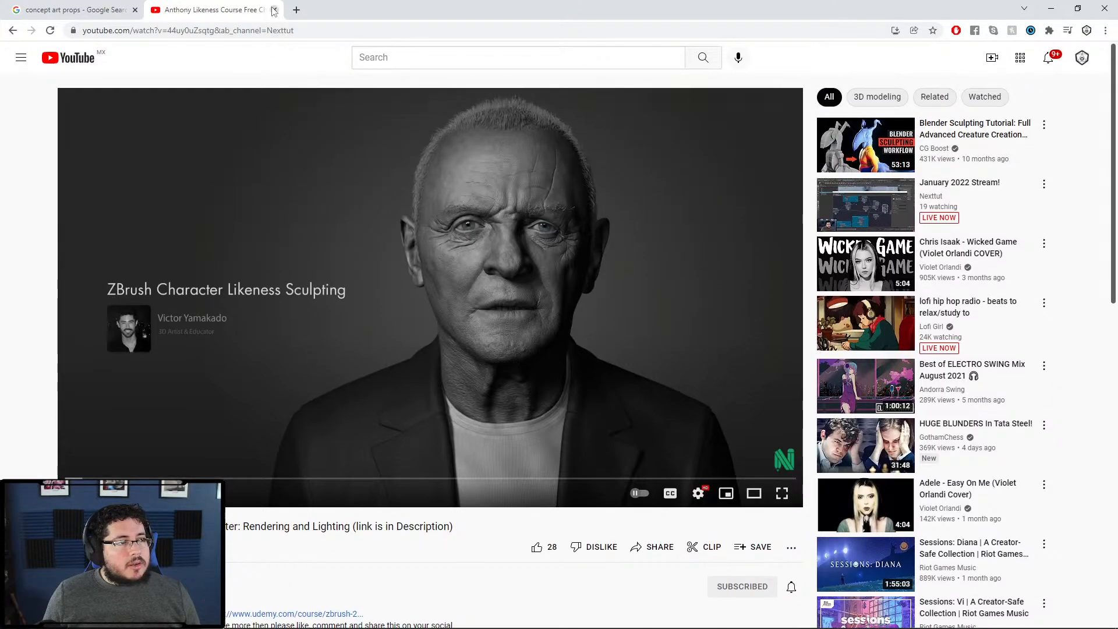
Step: Close the YouTube tab and launch File Explorer over the browser
click(274, 10)
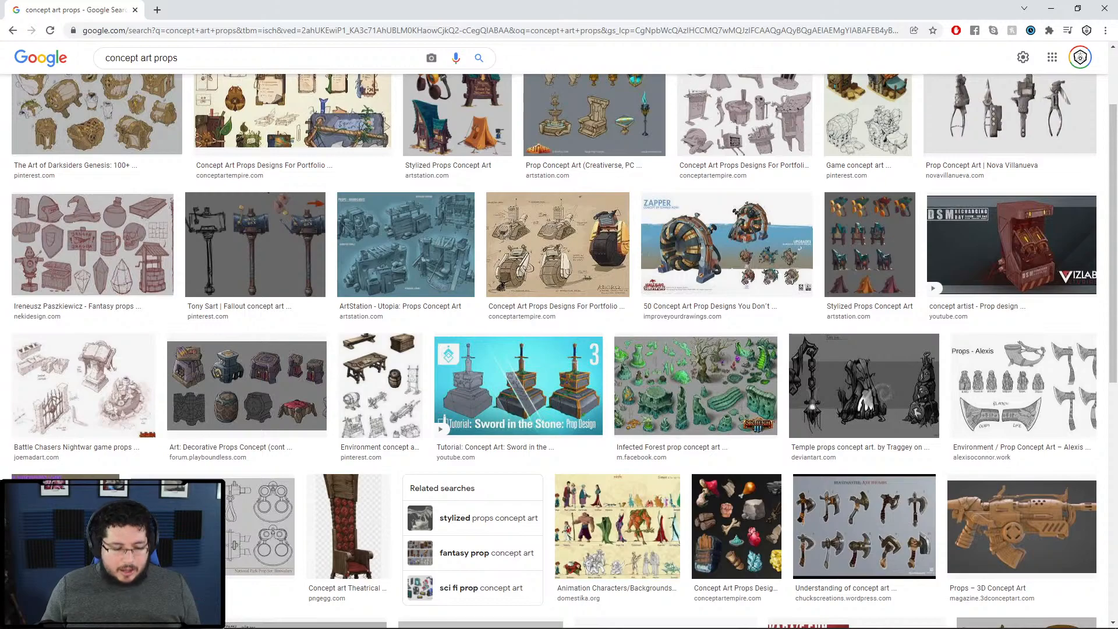
key(alt+Tab)
key(super)
key(super)
key(super)
key(super)
key(super+e)
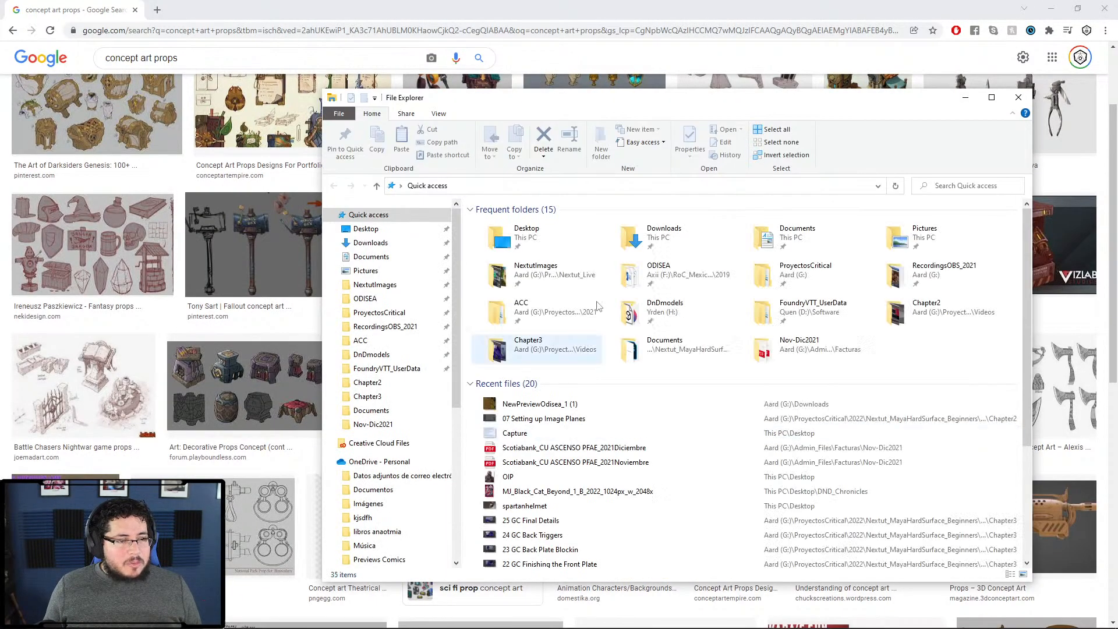
Step: Scroll through the RecordingsOBS_2021 videos folder, then close File Explorer
click(385, 326)
drag(691, 100, 599, 56)
scroll(740, 413, down, 10)
scroll(639, 239, down, 10)
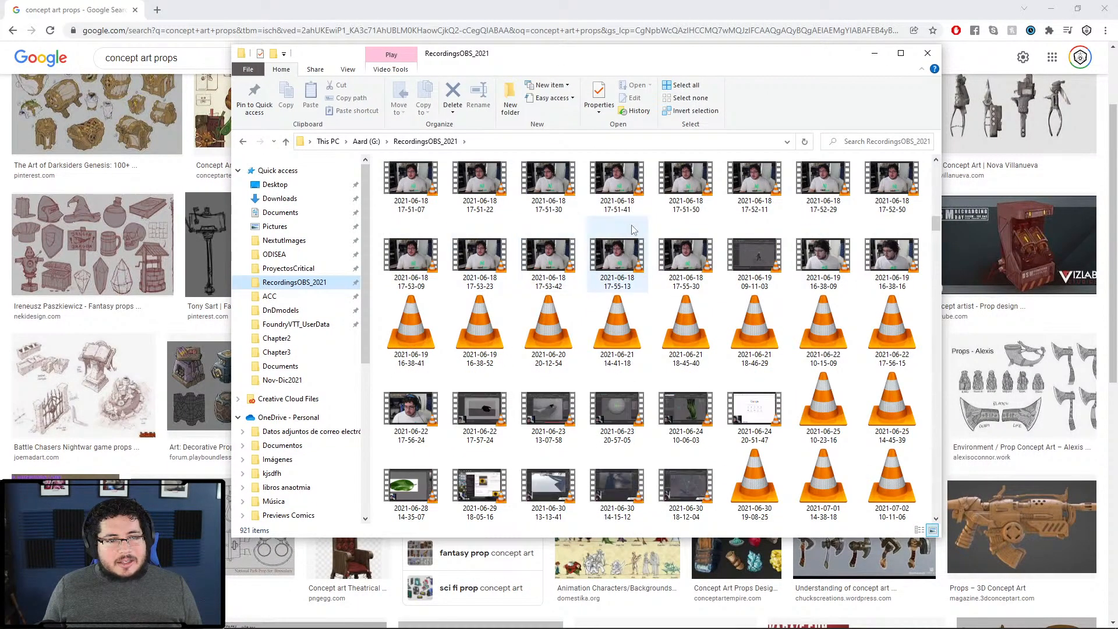
scroll(770, 269, down, 10)
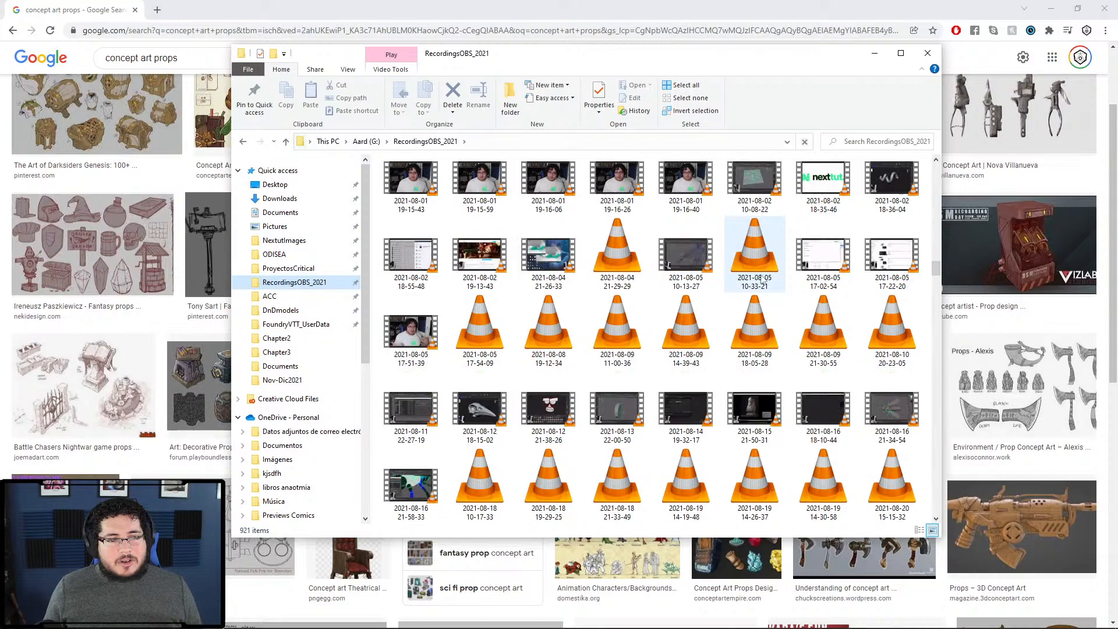
scroll(732, 342, down, 10)
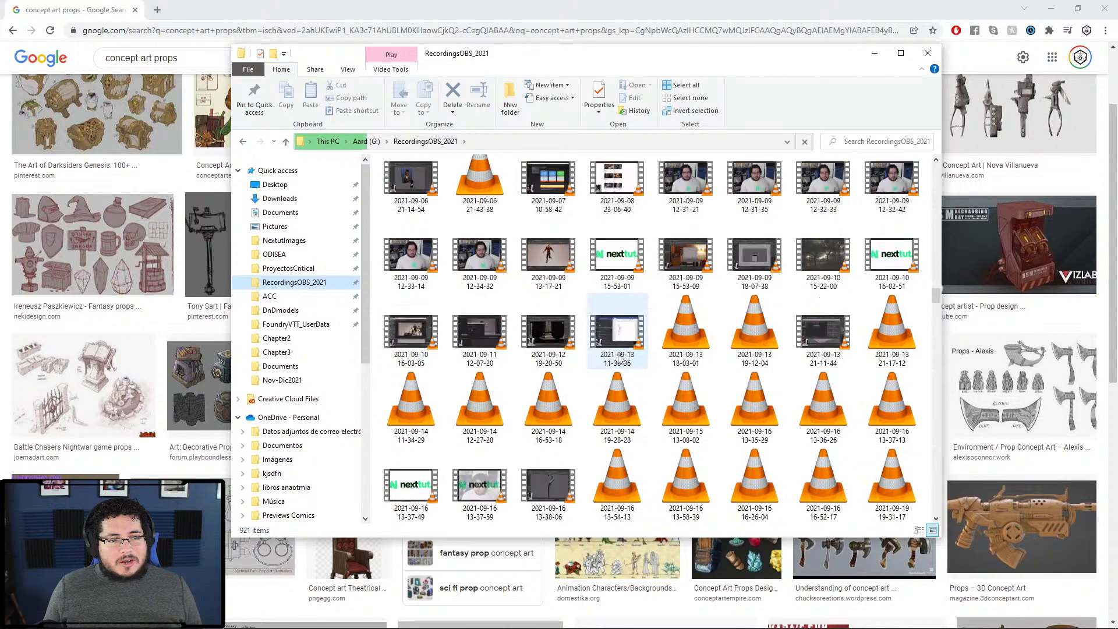
scroll(633, 340, down, 7)
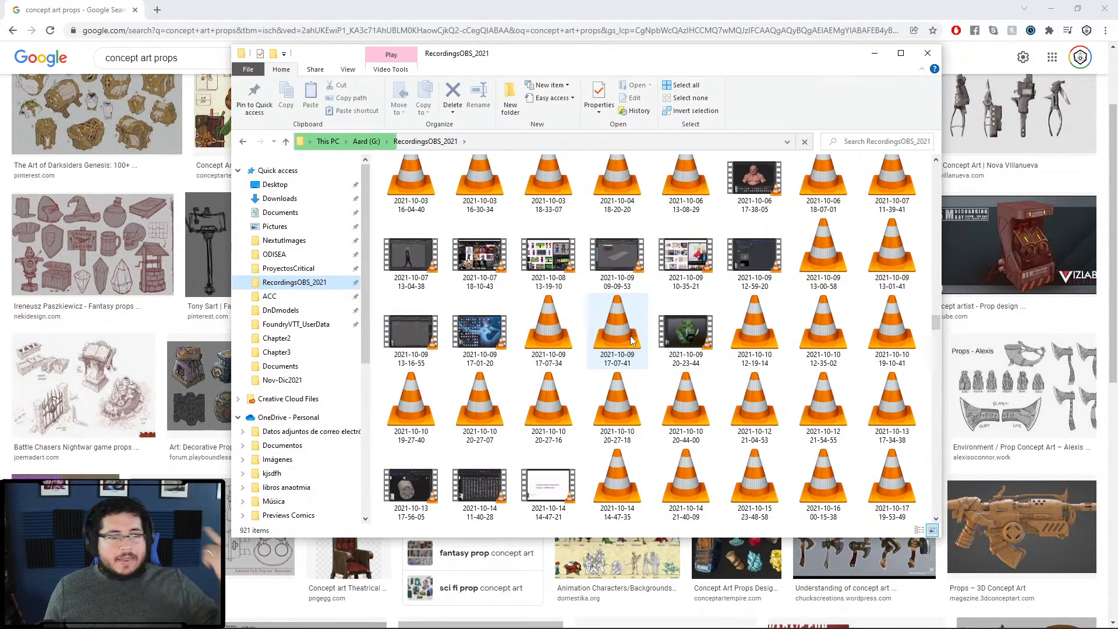
scroll(633, 349, up, 5)
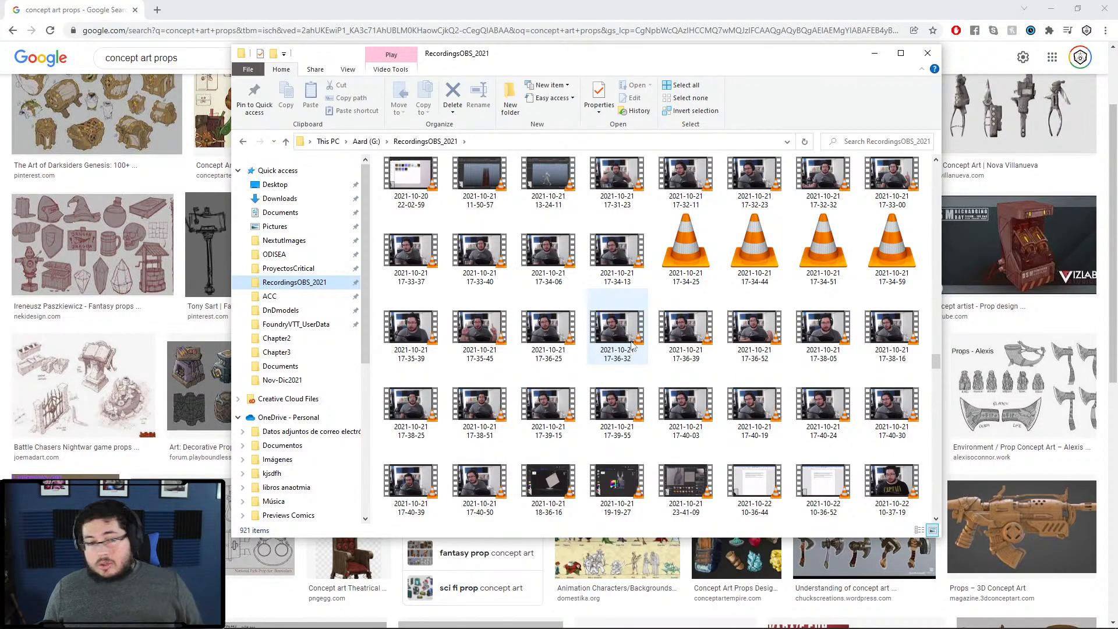
scroll(633, 347, down, 6)
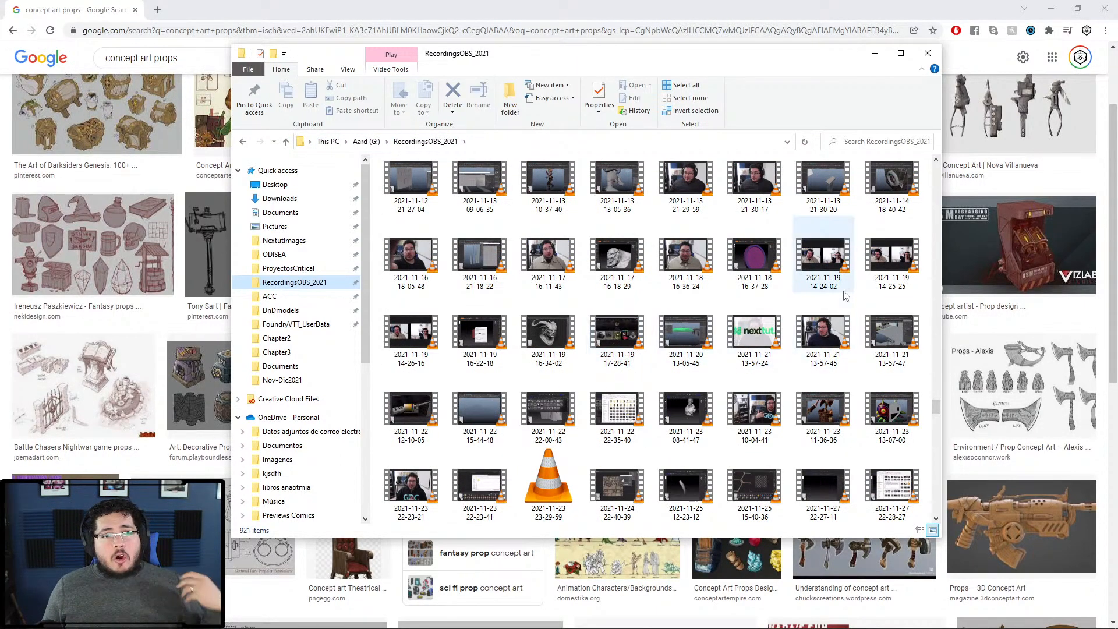
click(926, 54)
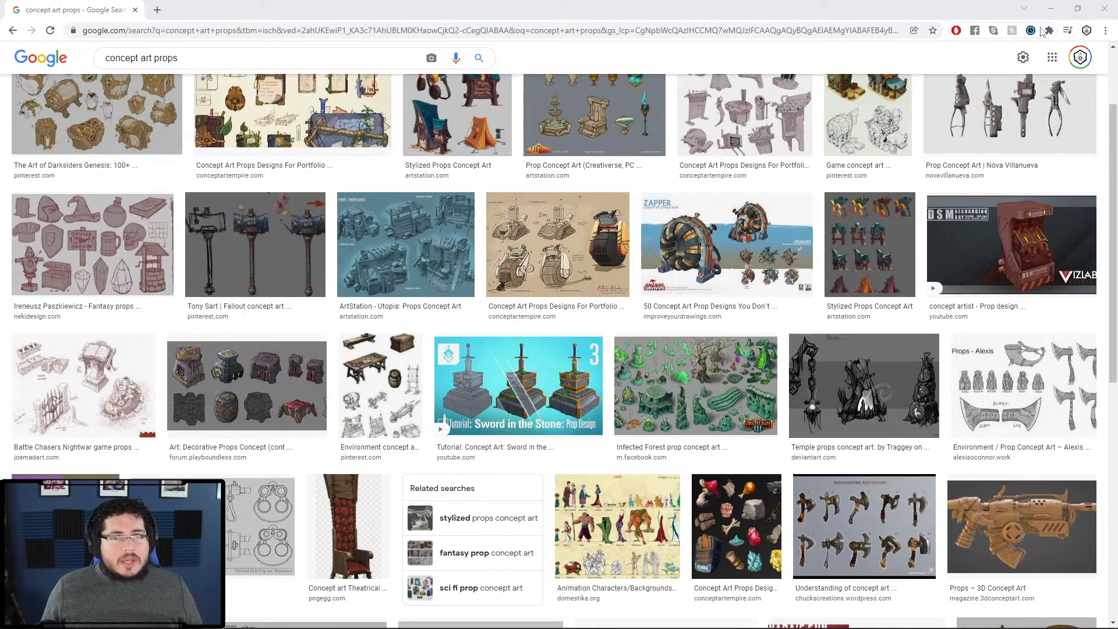
Step: Minimize Chrome to bring the Maya sphere-and-plane scene back into view
click(1053, 13)
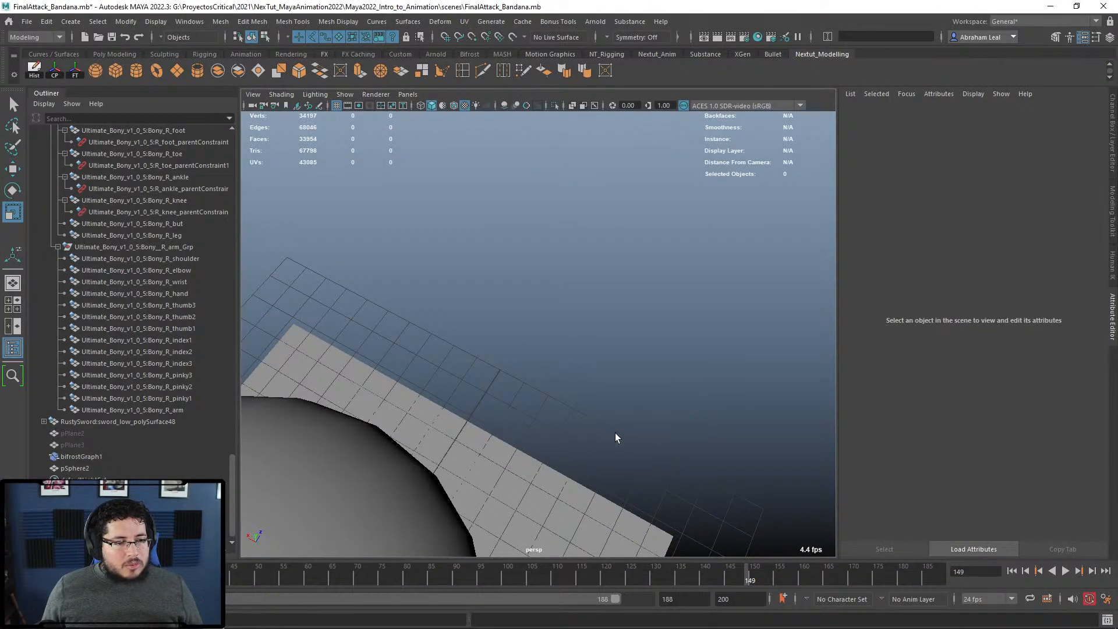
Step: Orbit and dolly around the sphere above the plane, then minimize Maya
alt+drag(617, 430, 717, 376)
alt+right_drag(717, 378, 655, 345)
alt+drag(654, 346, 653, 300)
alt+right_drag(654, 299, 671, 289)
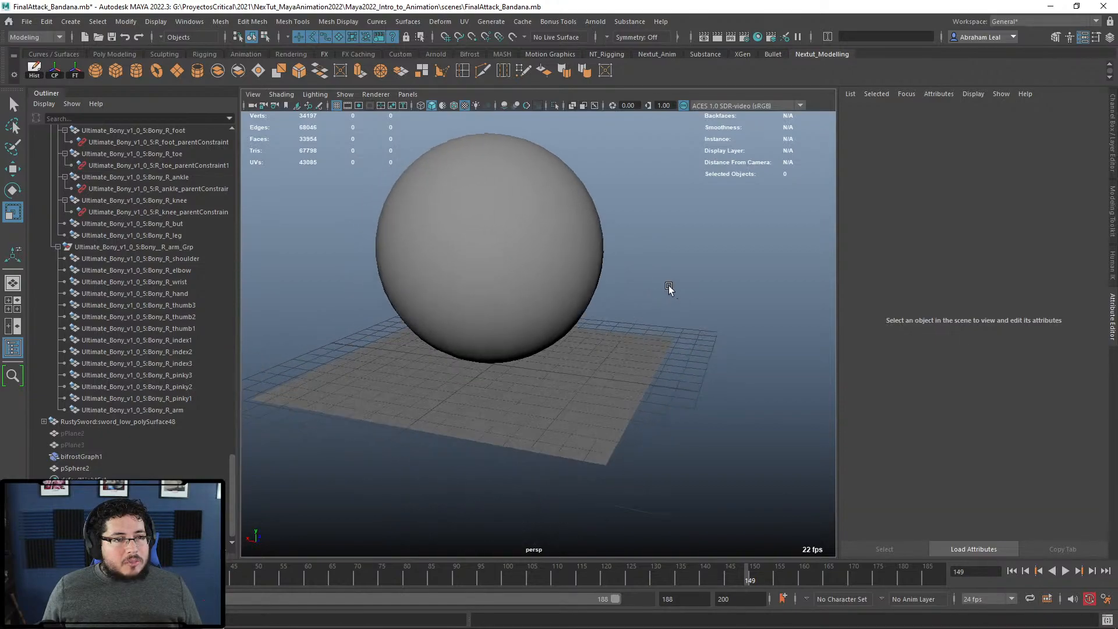
alt+drag(679, 298, 682, 286)
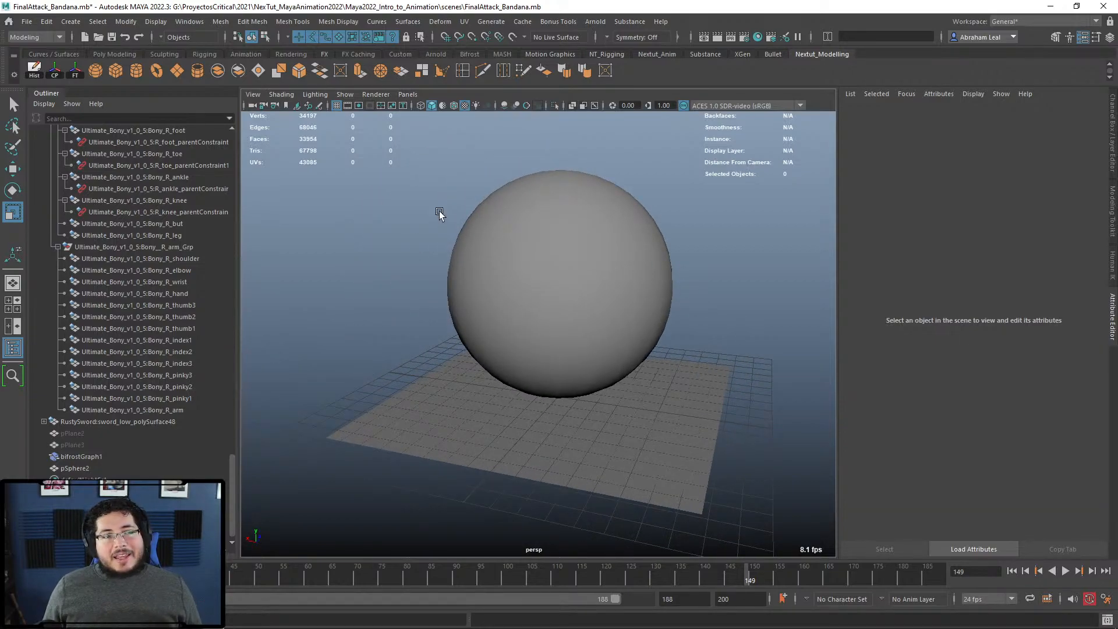
alt+drag(438, 235, 618, 262)
alt+drag(788, 280, 731, 262)
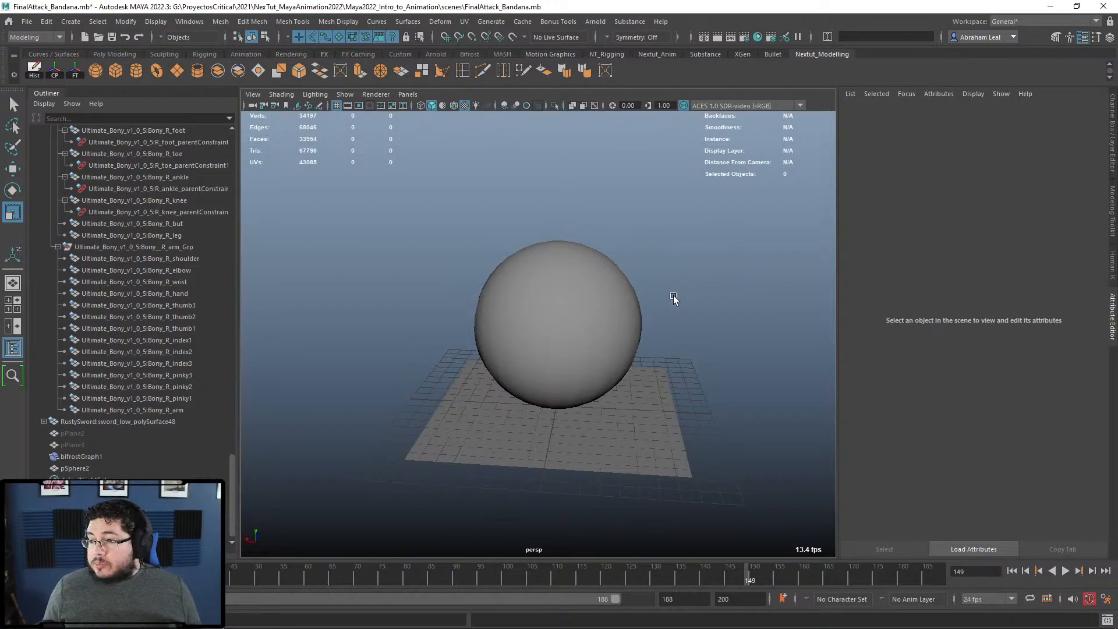
alt+drag(704, 303, 745, 272)
alt+right_drag(744, 273, 801, 299)
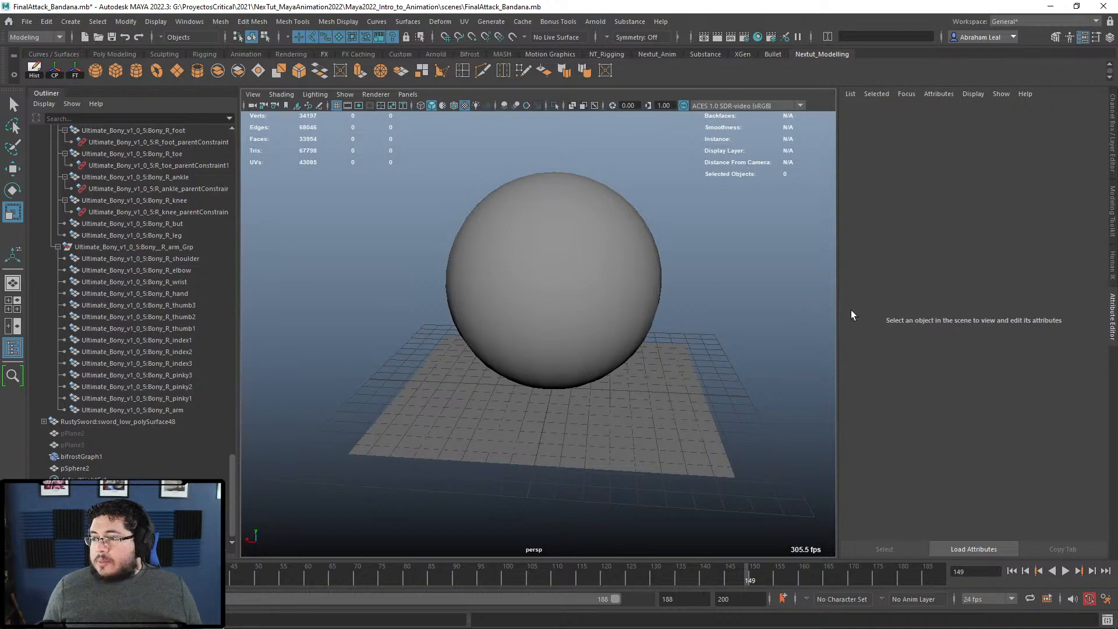
click(1049, 7)
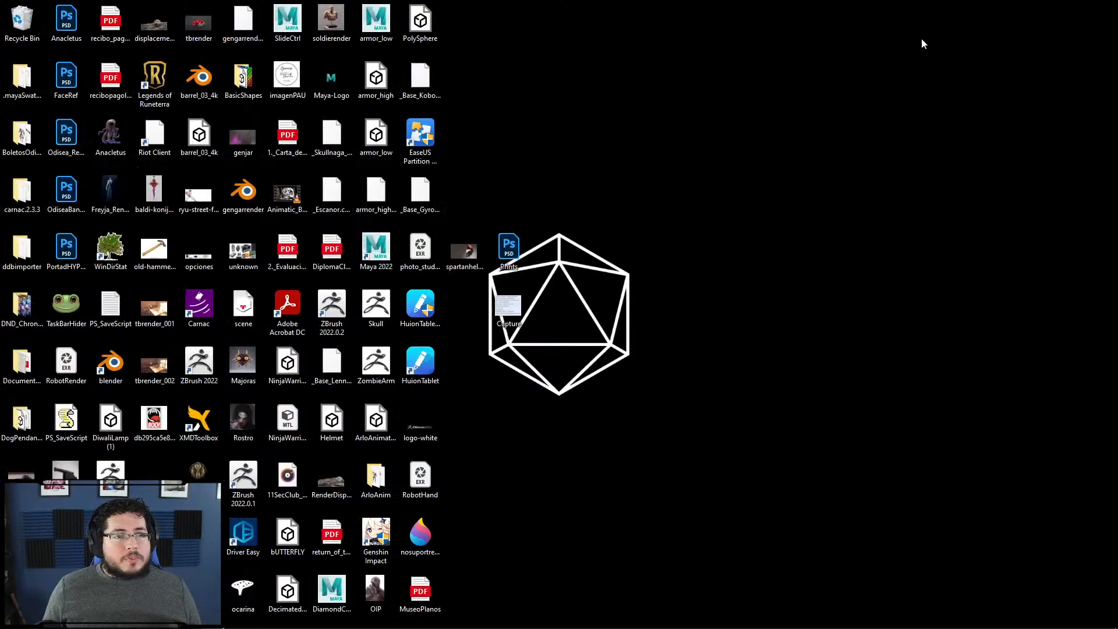
Step: Preview the Stylized Props Concept Art image in Chrome, then return to Maya's viewport
key(alt+Tab)
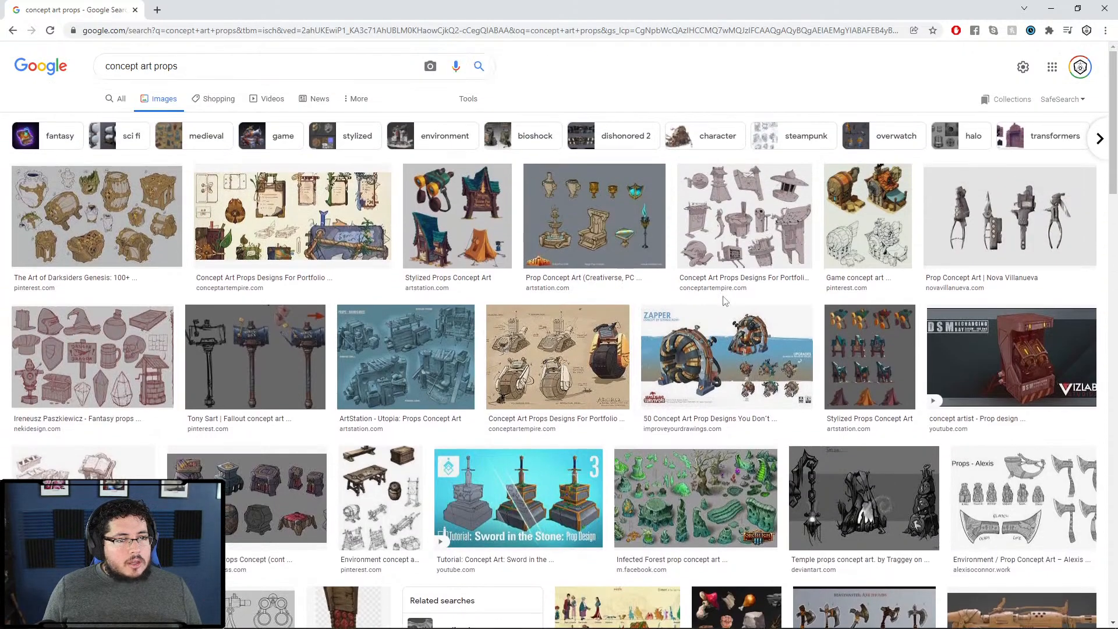
click(456, 218)
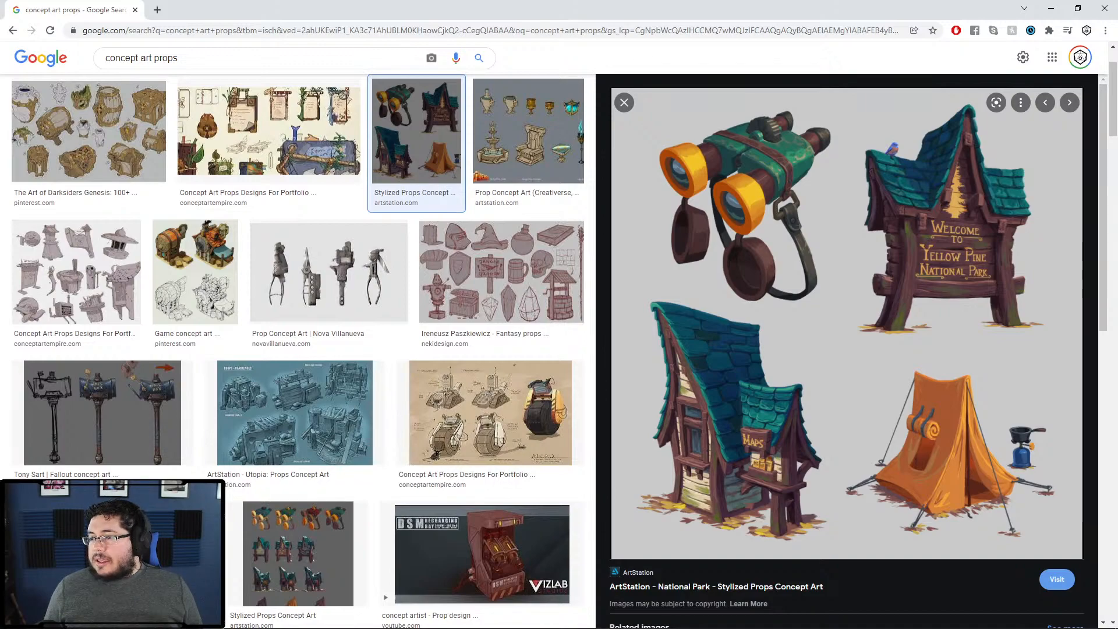
click(1050, 8)
click(1017, 135)
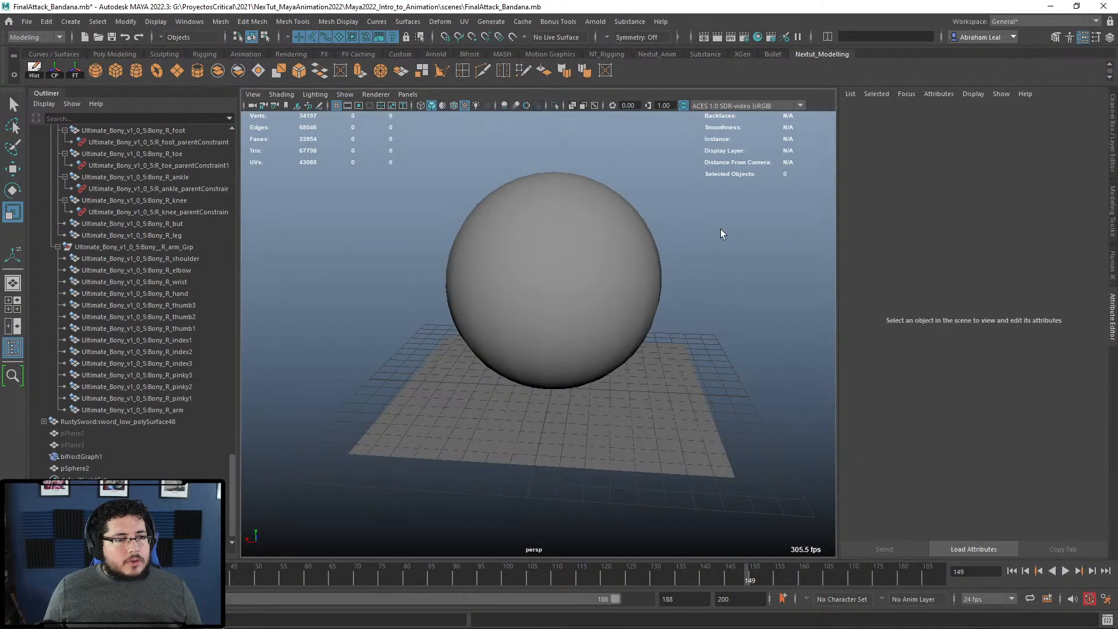
Step: Start a new scene and create a polygon plane scaled up evenly
click(84, 38)
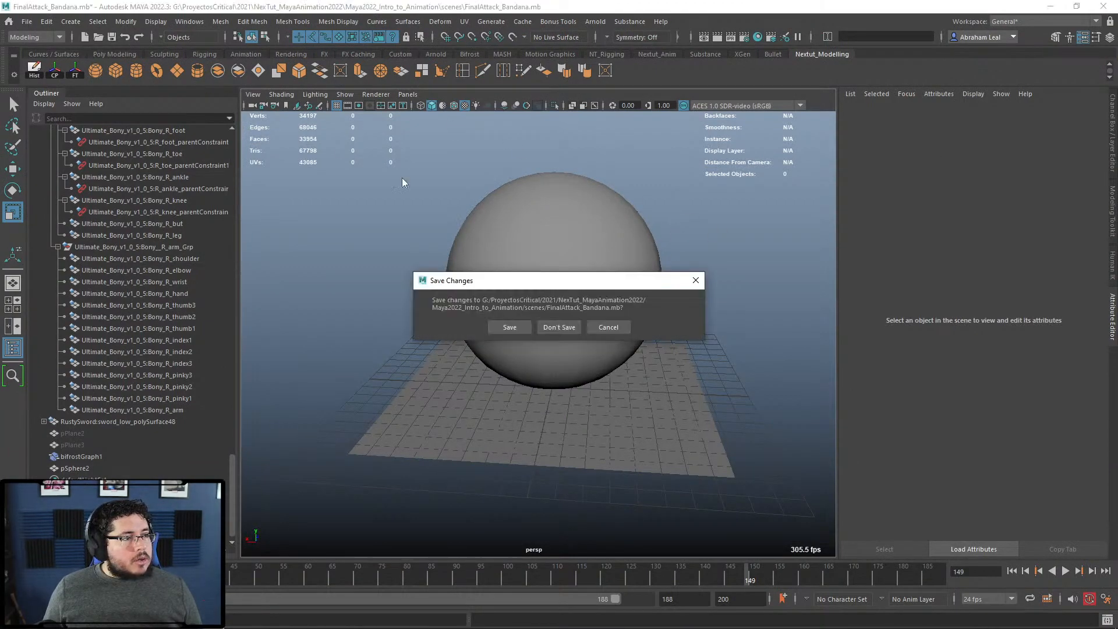
click(508, 327)
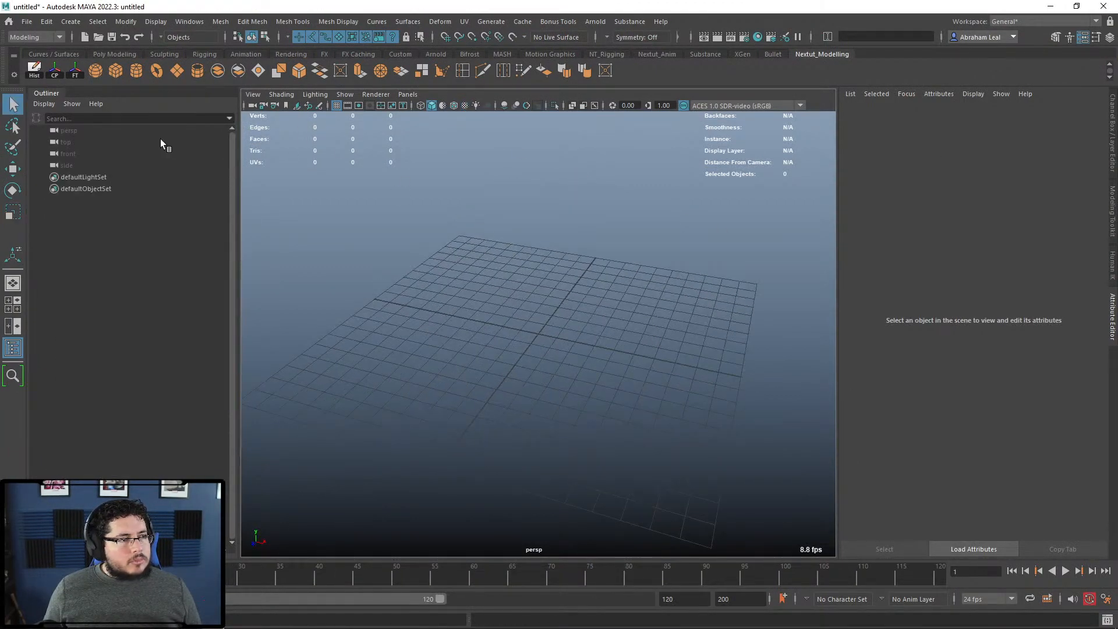
click(177, 71)
key(r)
drag(538, 334, 730, 348)
Step: Raise and rotate two parallel edge loops into folds, then preview the plane smoothed
right_drag(636, 299, 641, 261)
double_click(577, 343)
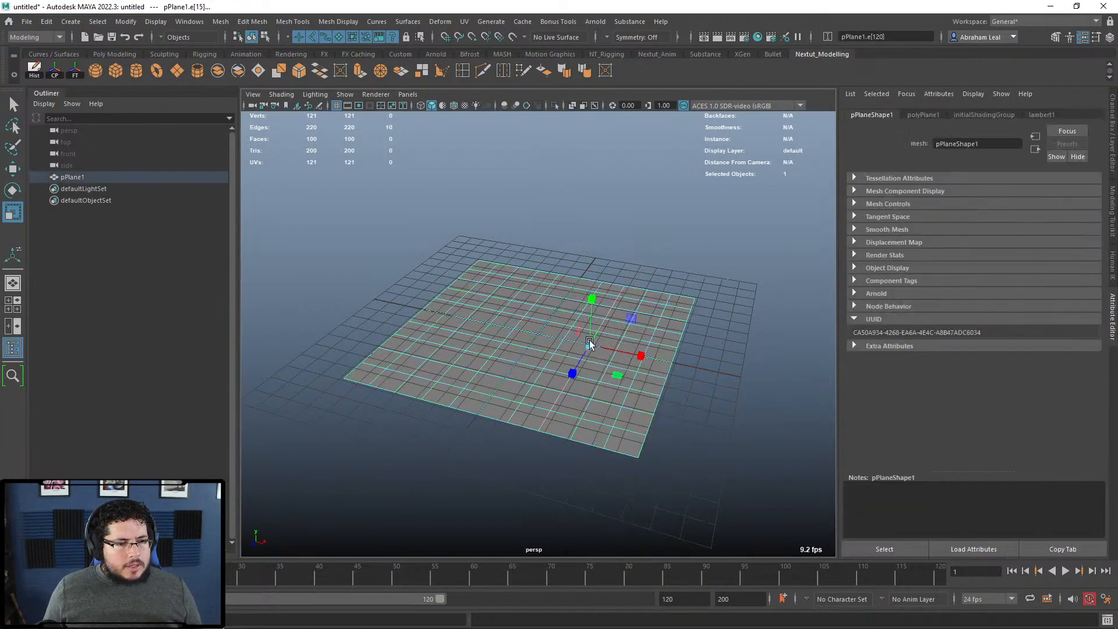
shift+double_click(524, 320)
key(w)
drag(544, 291, 555, 249)
key(e)
drag(569, 330, 707, 343)
key(3)
double_click(626, 301)
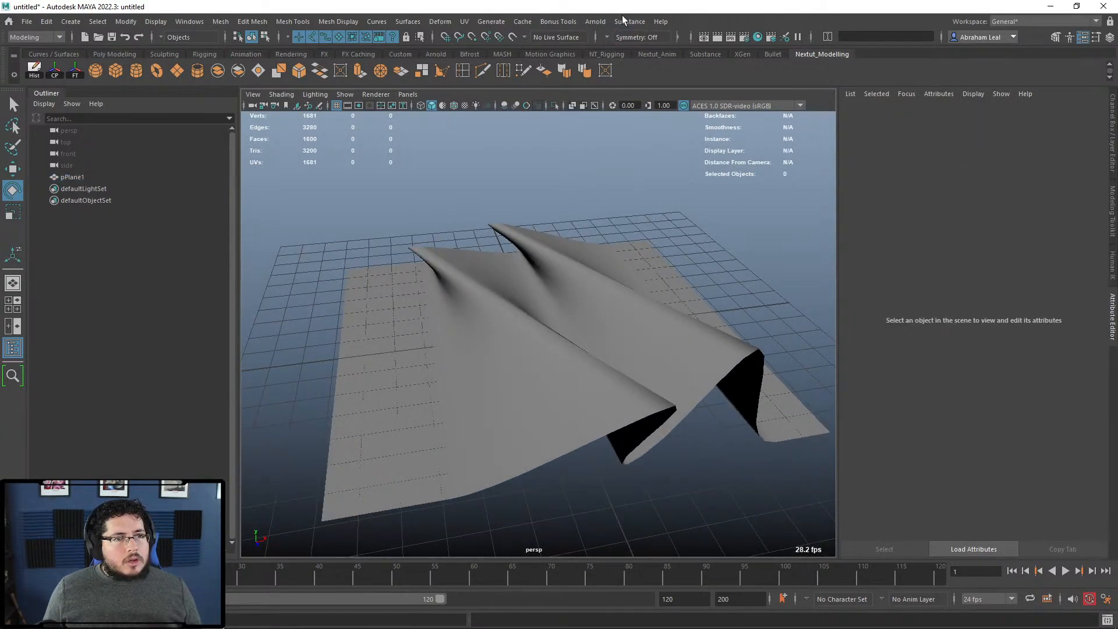
click(595, 21)
Step: Add an Arnold skydome light whose colour is a file texture loading peppermint_powerplant_2k.hdr
mouse_move(669, 86)
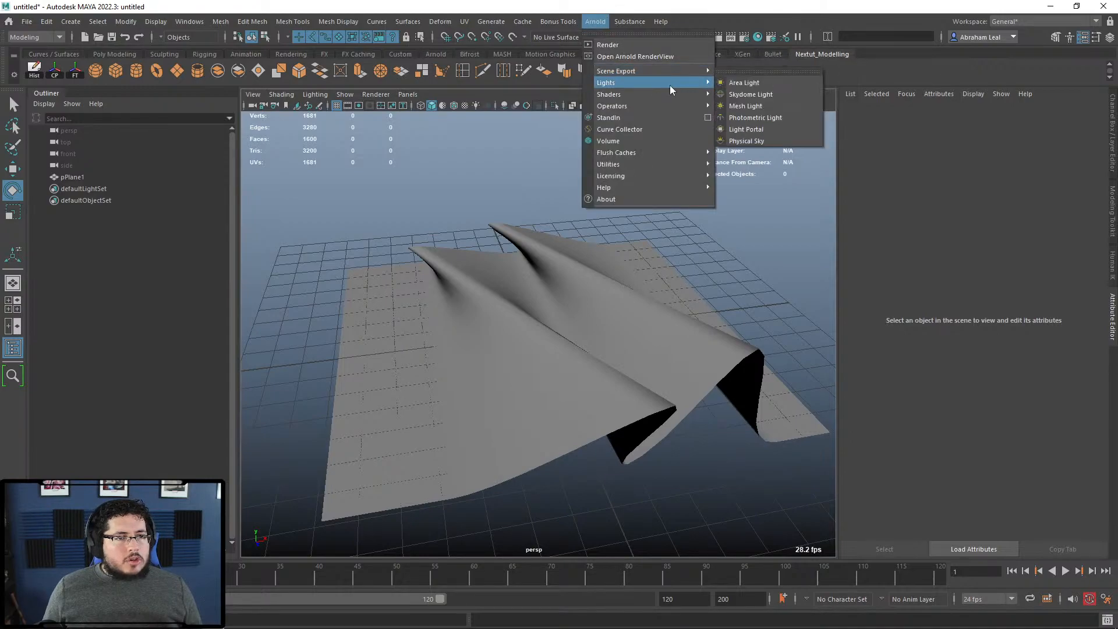
click(748, 95)
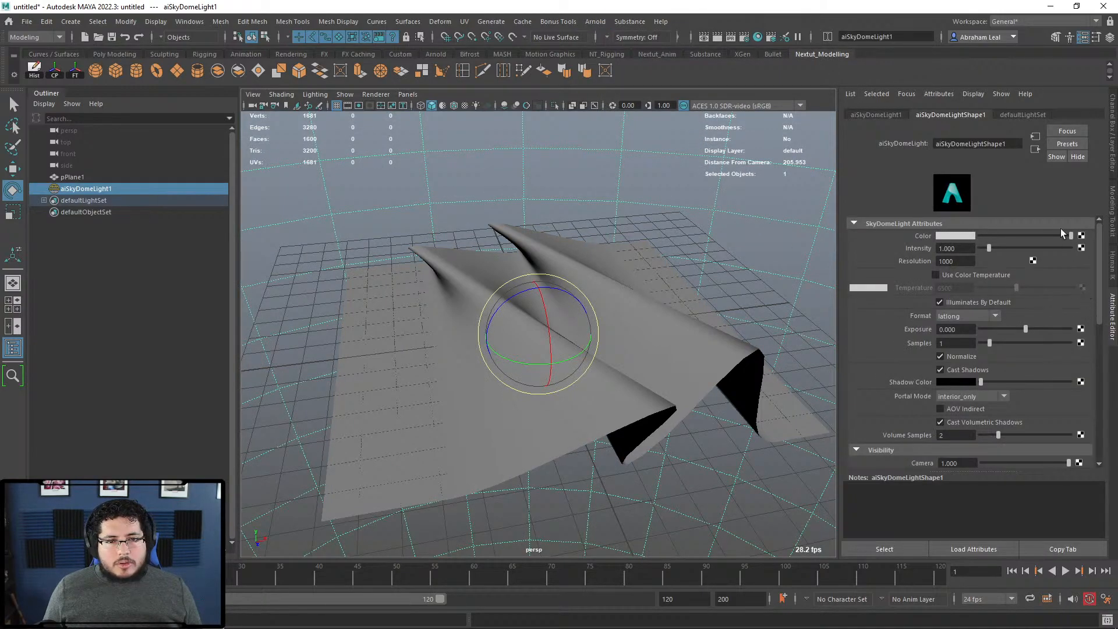
click(1081, 235)
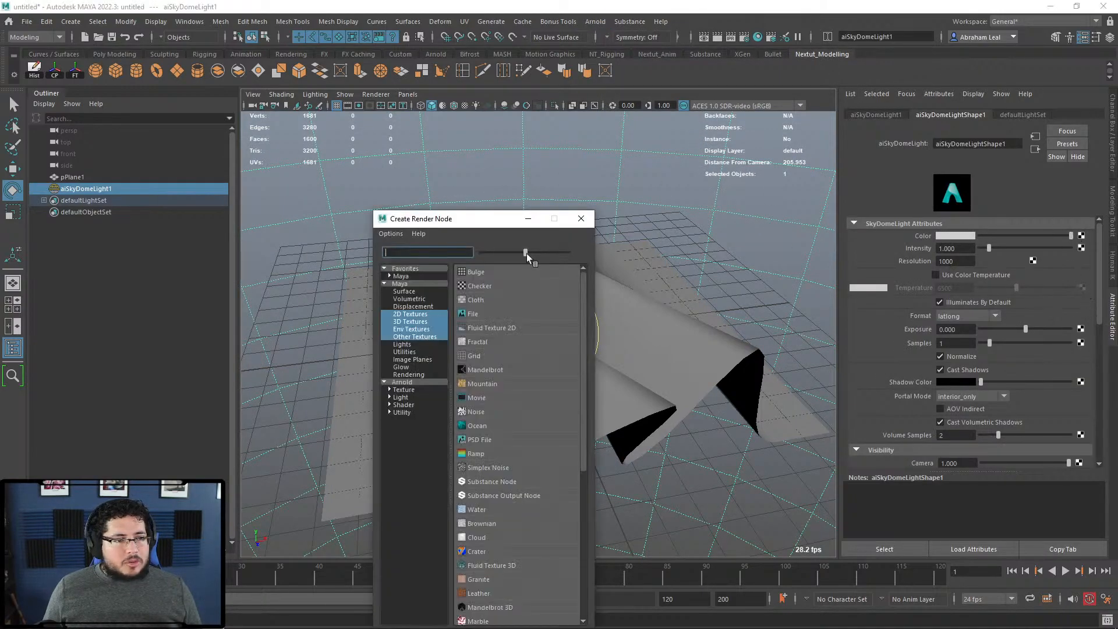
click(469, 318)
click(1082, 273)
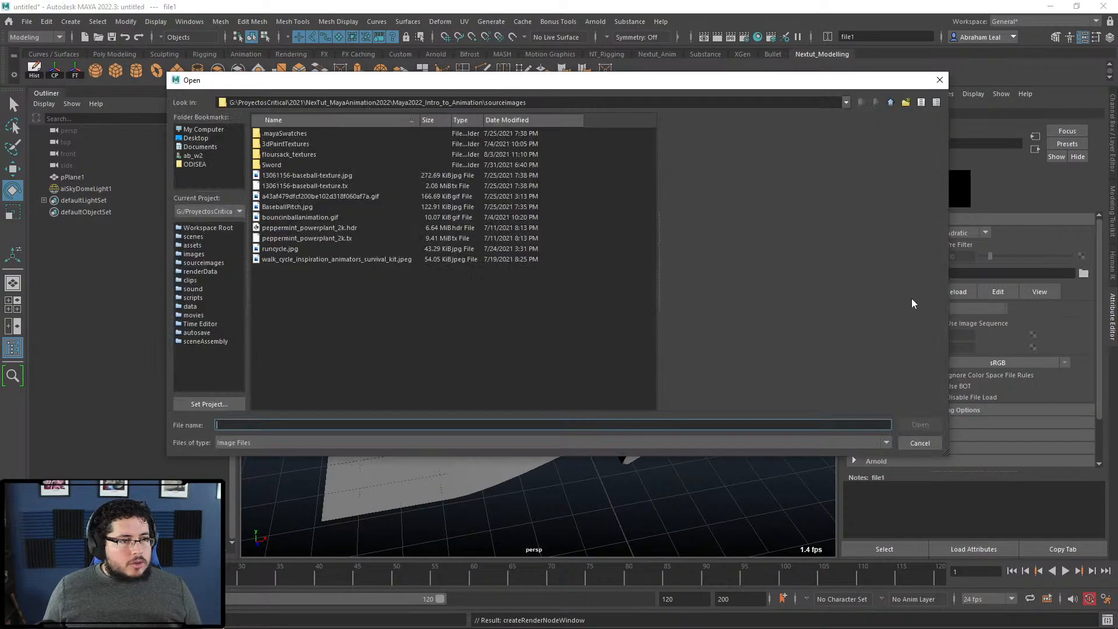
double_click(295, 229)
alt+drag(614, 322, 673, 357)
click(609, 281)
right_click(608, 281)
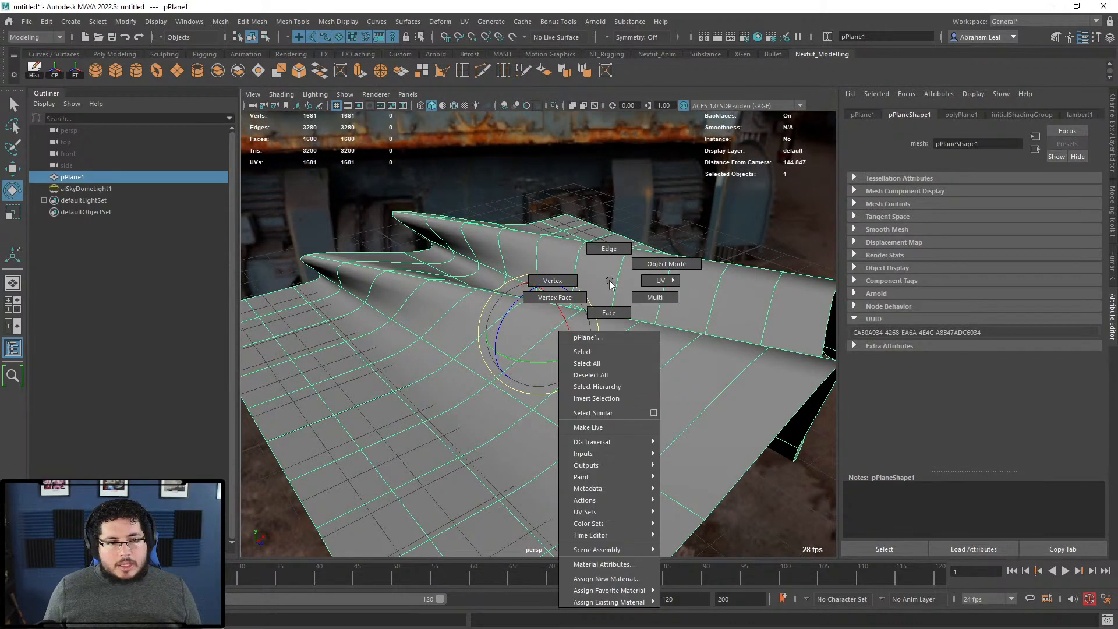
Step: Assign a new Arnold aiStandardSurface material to the draped plane
click(606, 578)
click(380, 208)
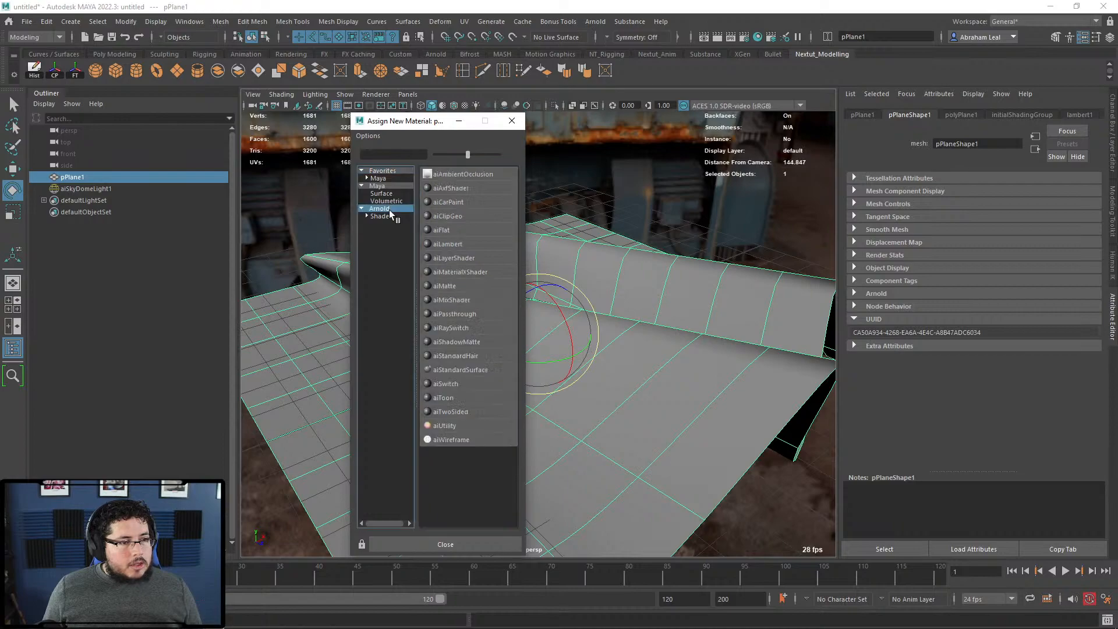
click(463, 369)
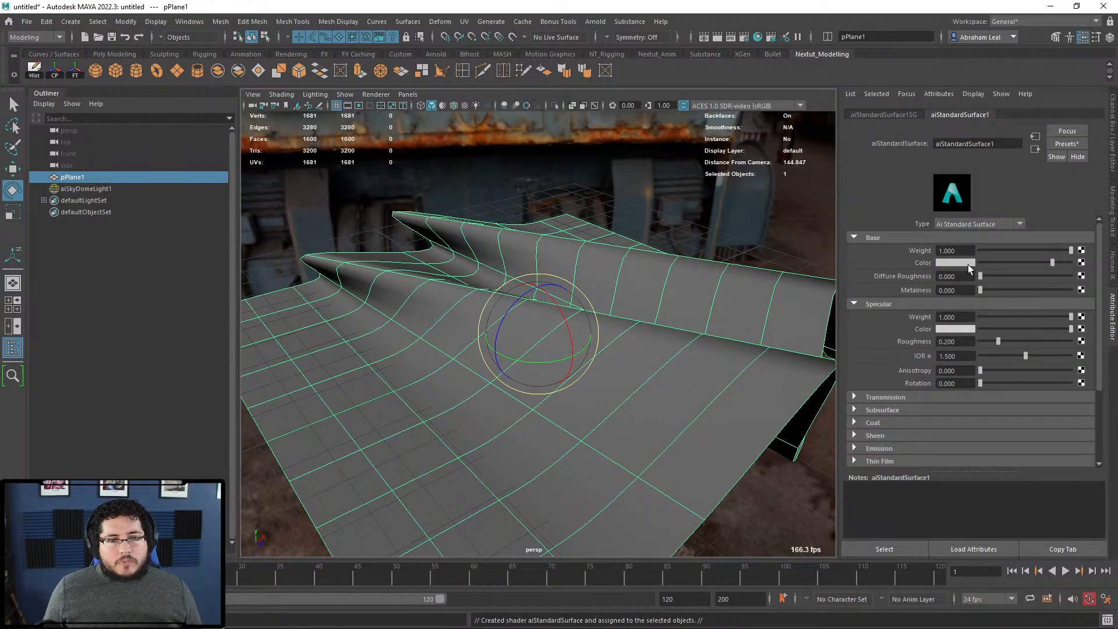
Step: Set the shader's Base Color to a dark red and bring the view closer to the plane
click(956, 263)
click(912, 232)
drag(955, 320, 943, 320)
alt+middle_drag(737, 279, 725, 287)
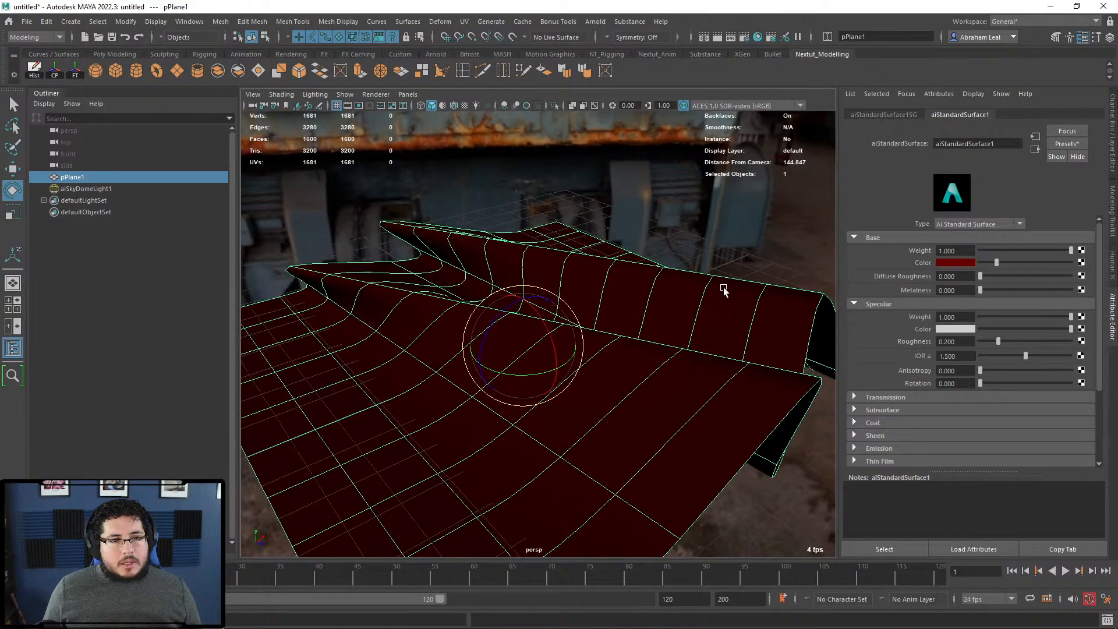
alt+right_drag(725, 288, 728, 251)
click(728, 251)
alt+drag(729, 251, 752, 256)
click(594, 23)
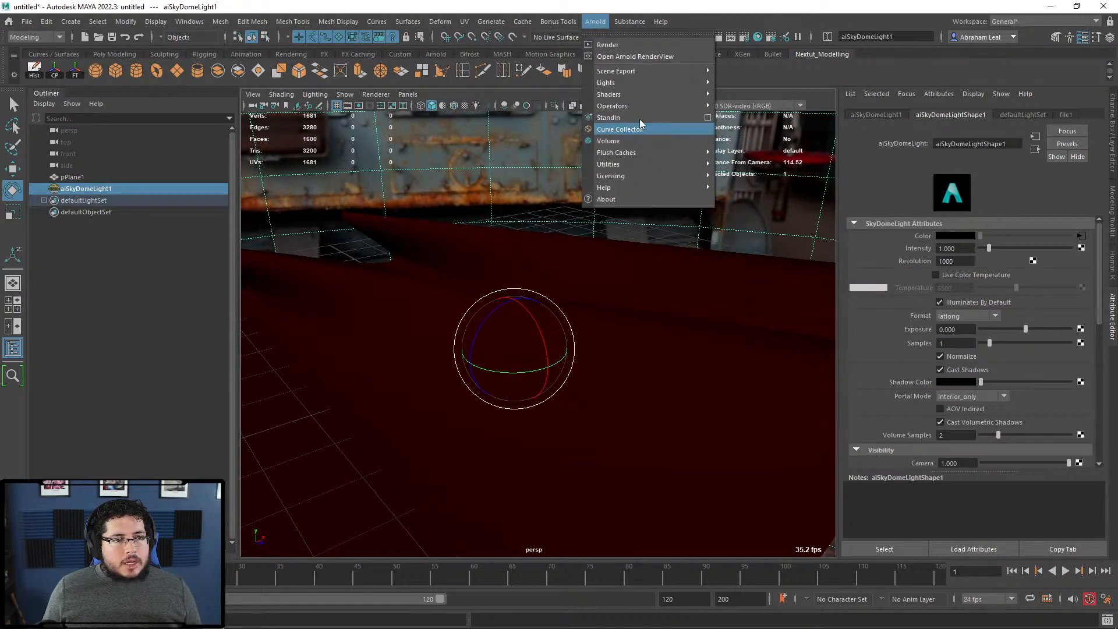
Step: Render the scene in the Arnold RenderView, then start a Windows search for Notepad
click(616, 46)
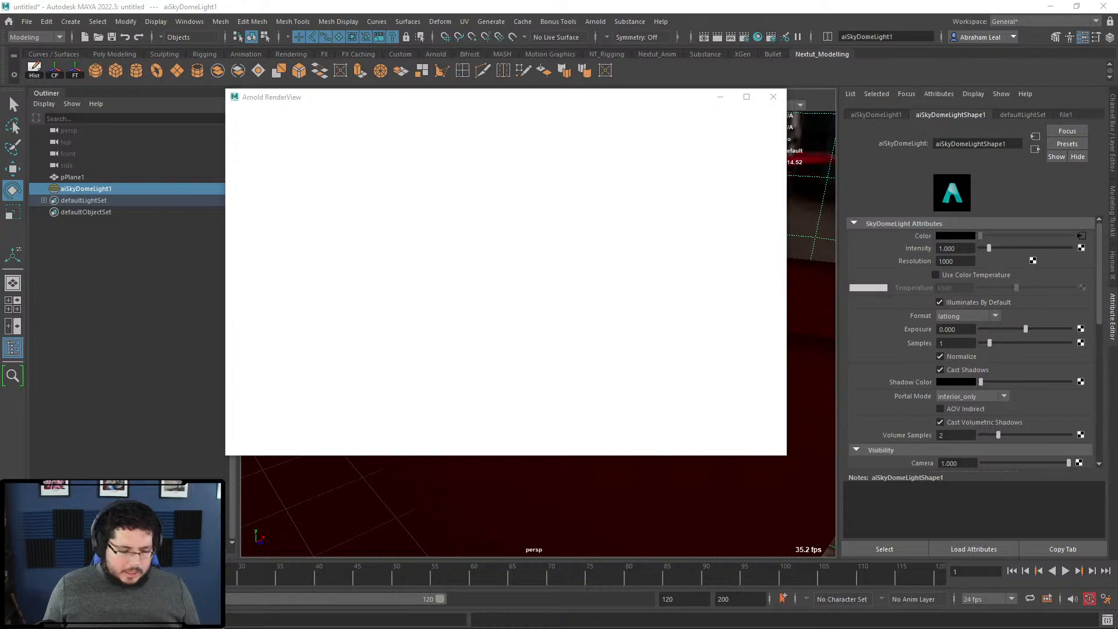
key(super)
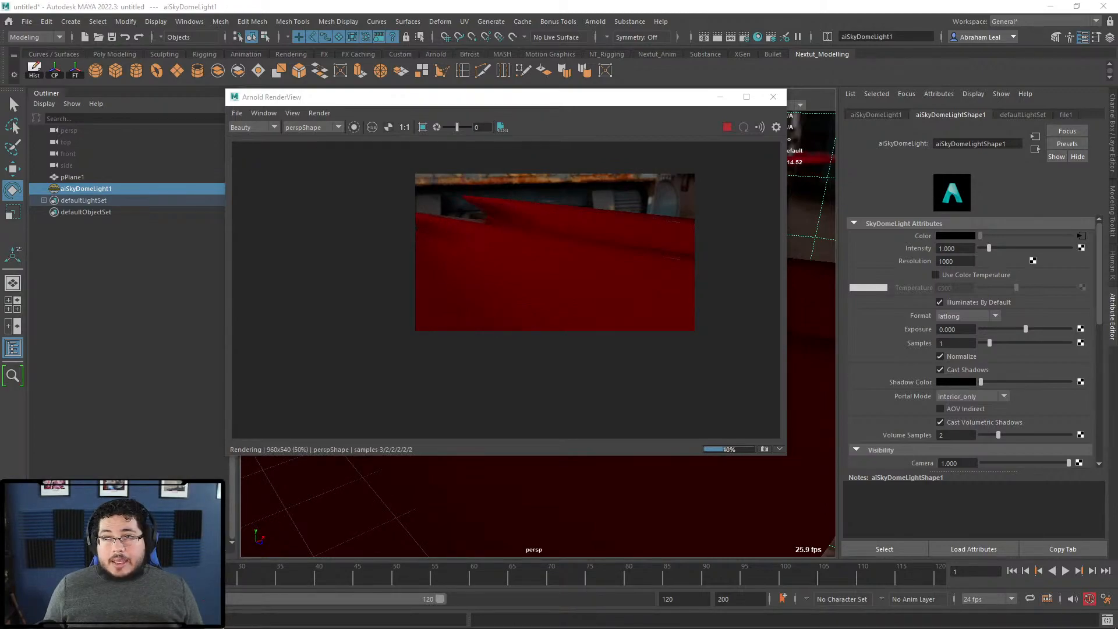
Step: Bring Notepad over the render and type the contact e-mail address, fixing a typo
drag(1117, 228, 671, 172)
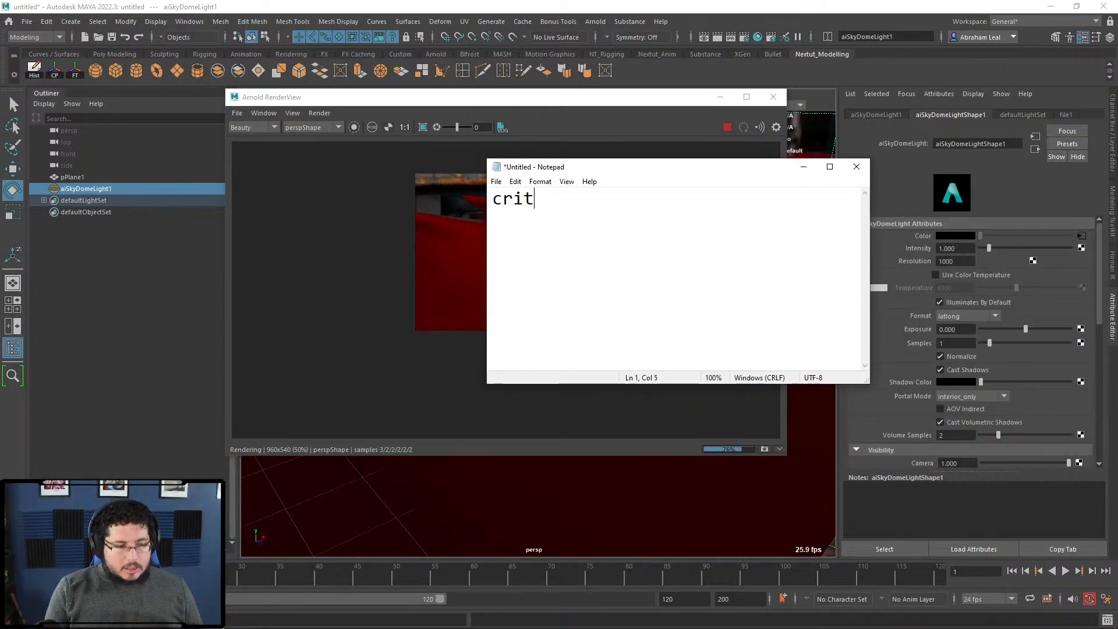
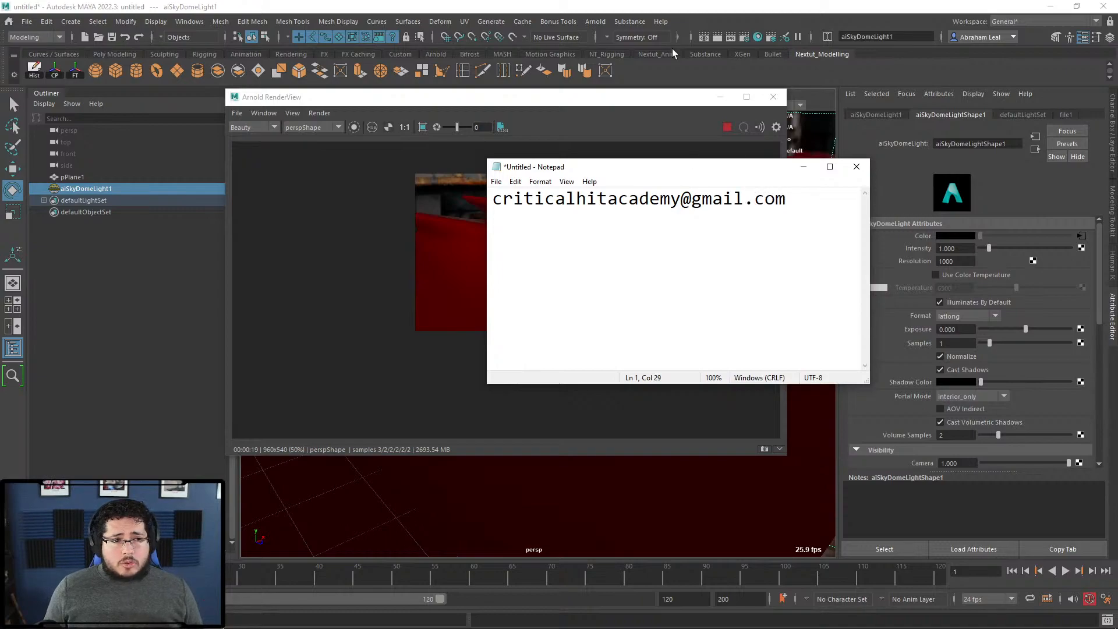
Step: Move Notepad aside to check the render, then bring the note back into view
drag(666, 170, 1117, 222)
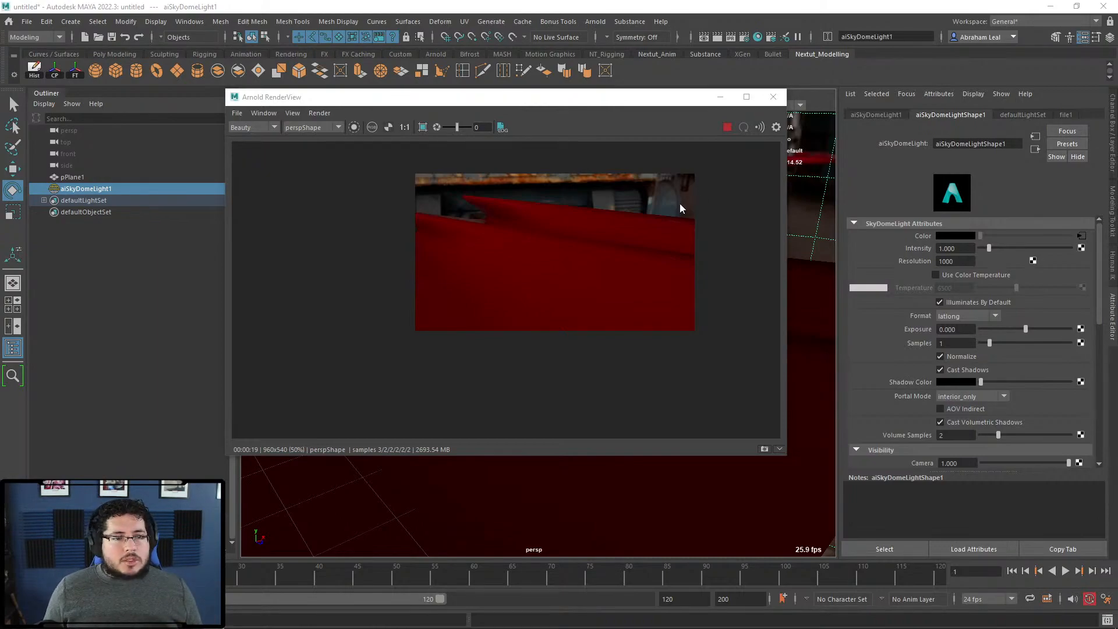
scroll(690, 213, up, 2)
scroll(690, 208, down, 2)
scroll(691, 205, up, 2)
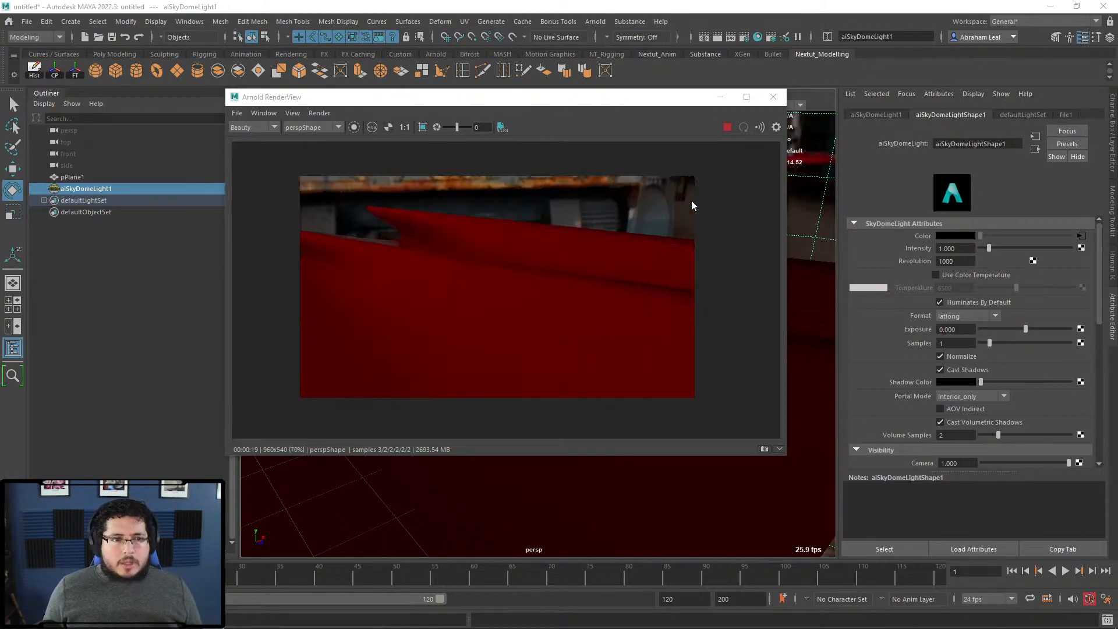
scroll(699, 225, up, 1)
scroll(691, 234, up, 2)
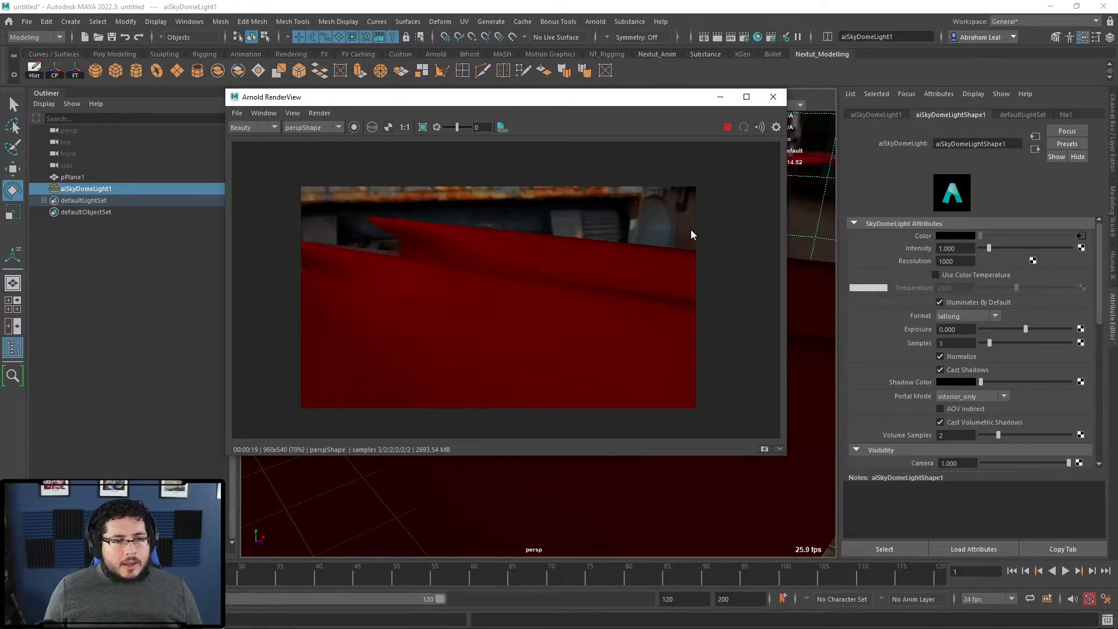
drag(1117, 265, 891, 47)
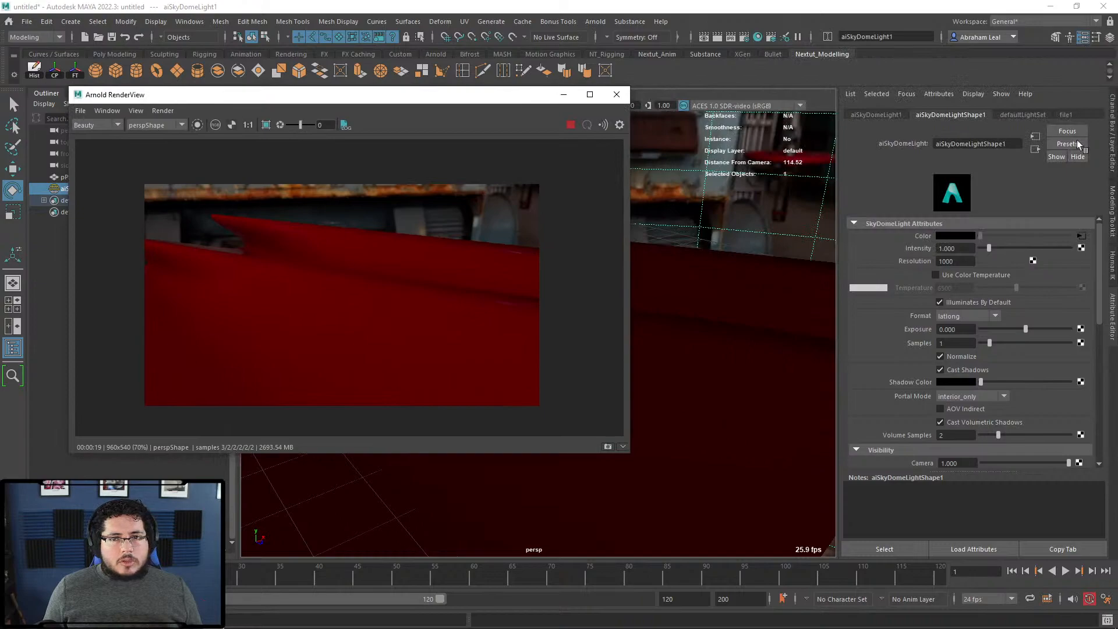
Step: Select the e-mail text in Notepad, then minimise Notepad to return to Maya
key(alt+Tab)
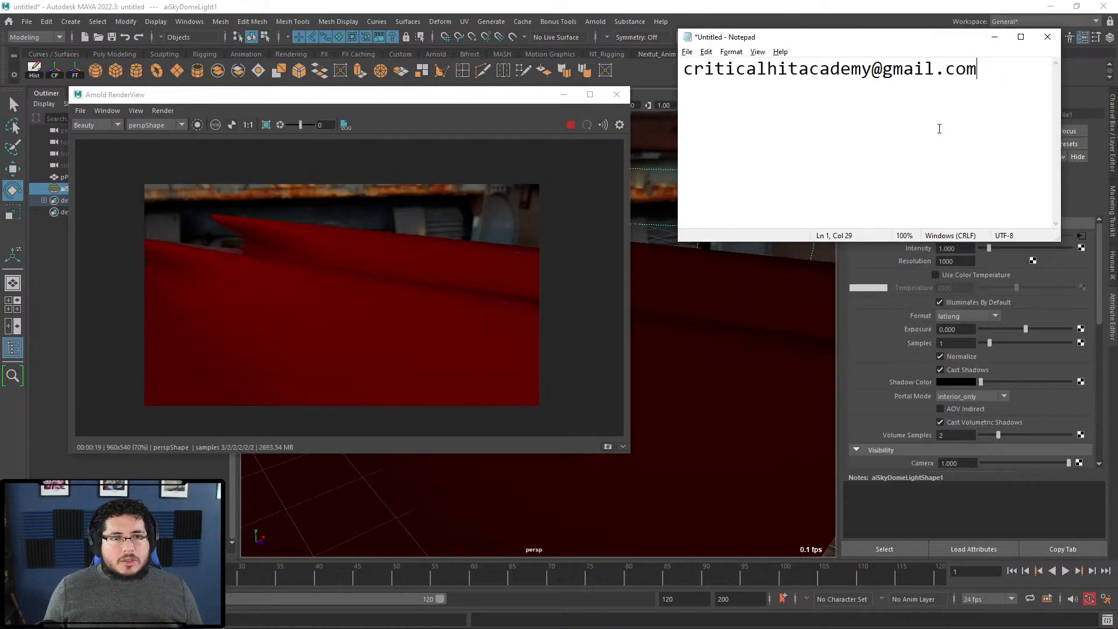
drag(683, 70, 988, 73)
click(962, 134)
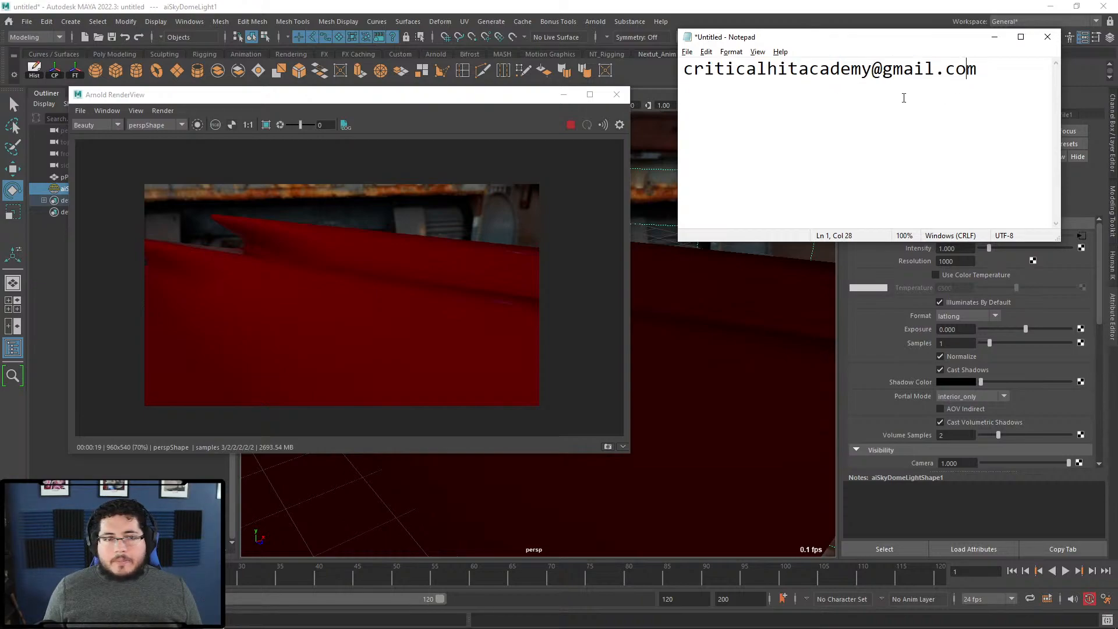
drag(986, 74, 737, 76)
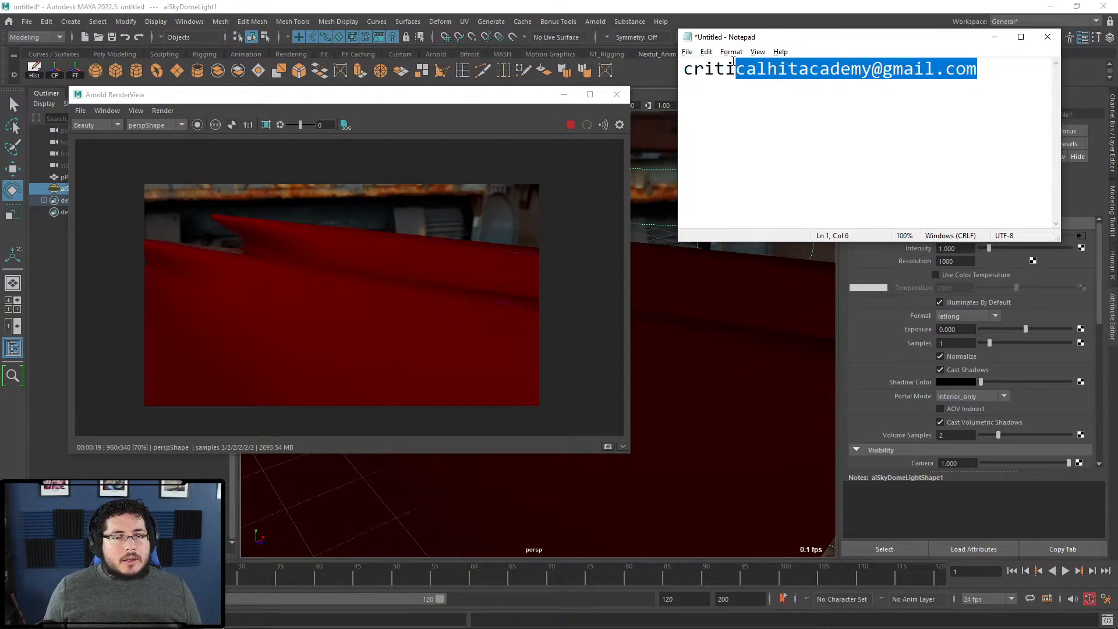
click(1017, 135)
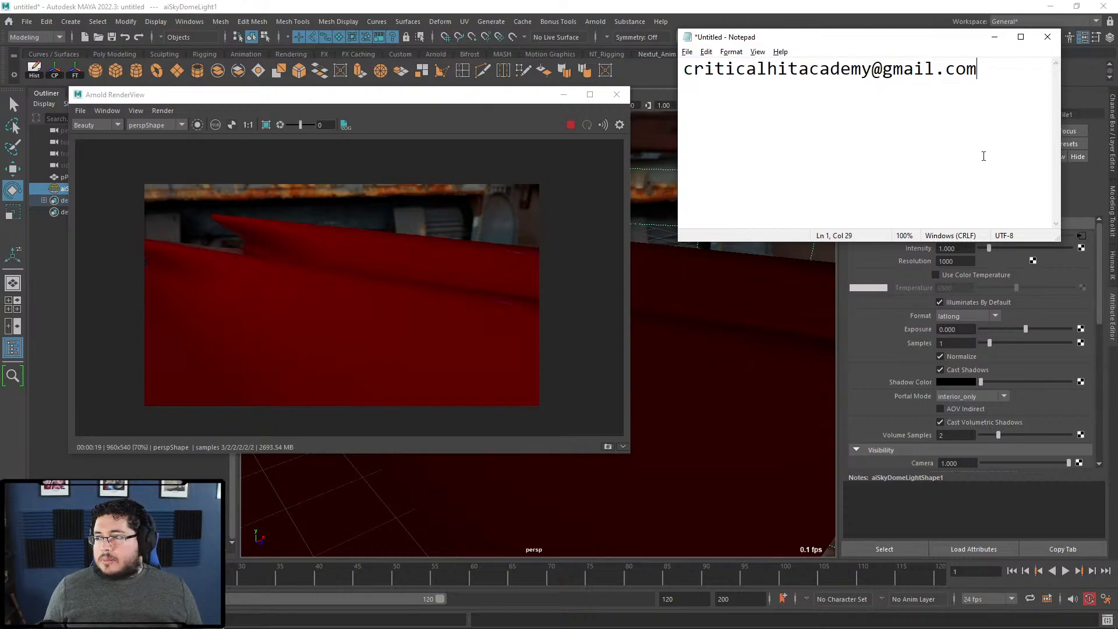
click(995, 39)
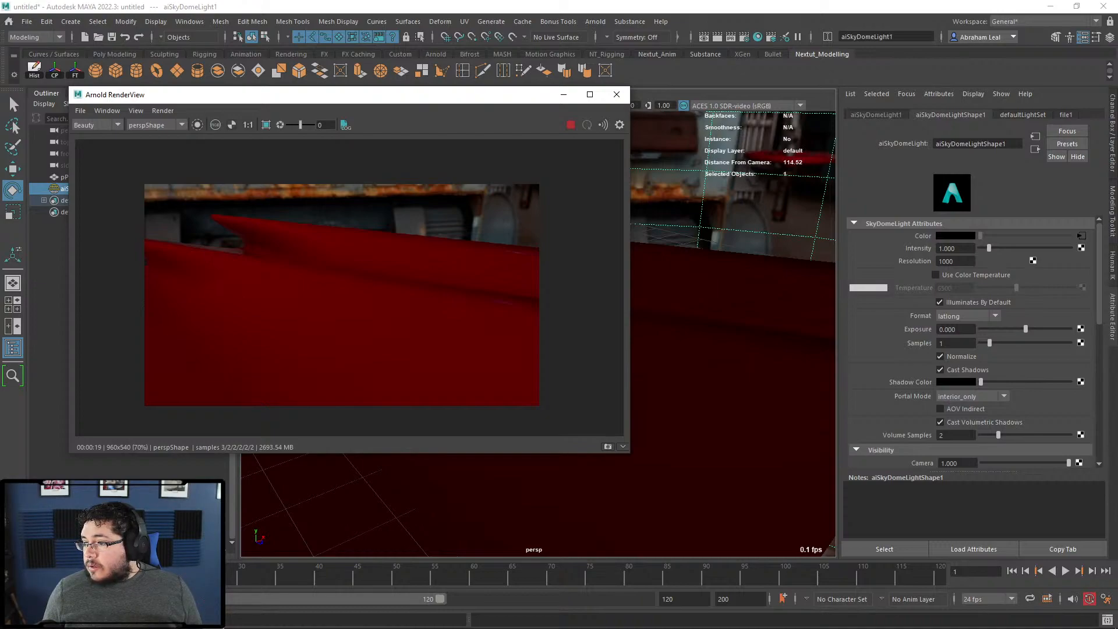
Step: Select the draped plane and expand the Sheen section of its aiStandardSurface shader
click(794, 333)
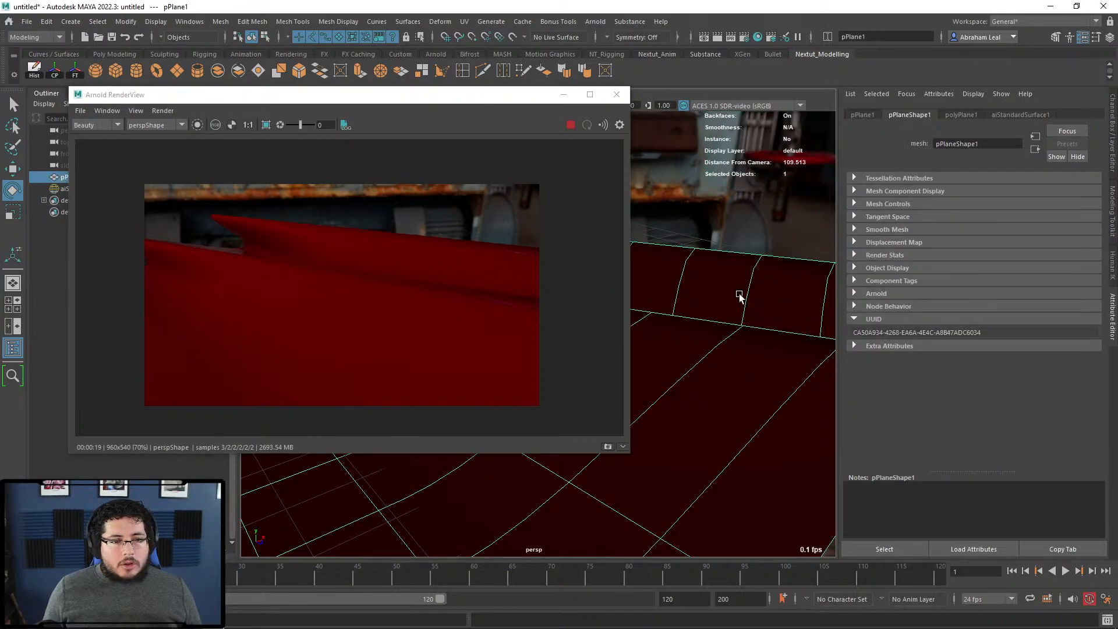
click(1029, 117)
scroll(927, 317, down, 3)
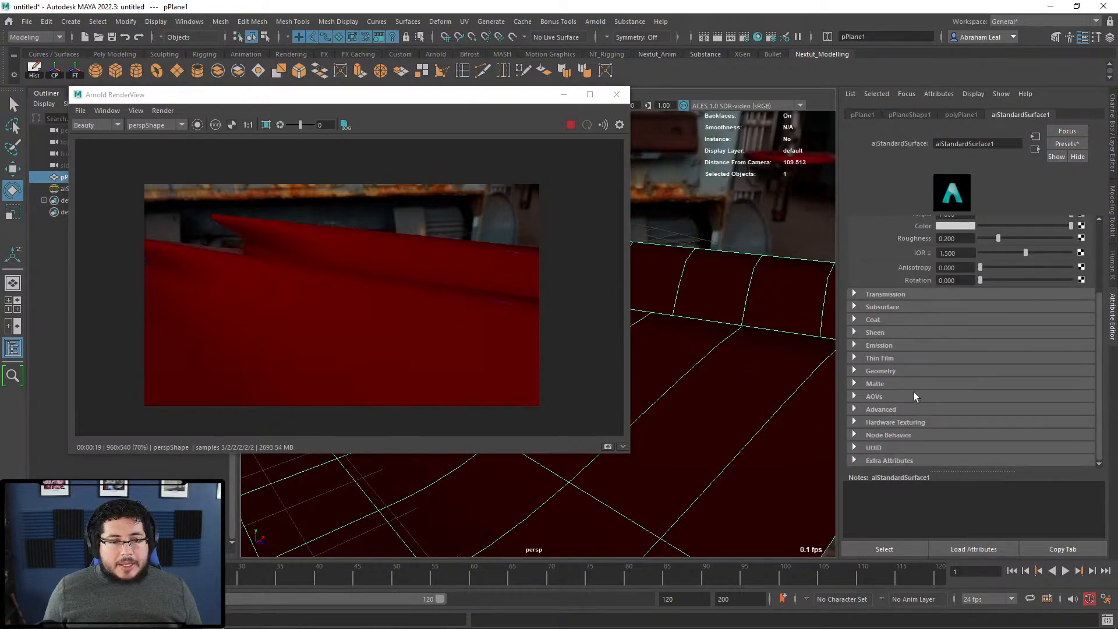
click(857, 336)
Step: Give the sheen a dark red colour and a Sheen Weight of 0.734
drag(980, 345, 1074, 345)
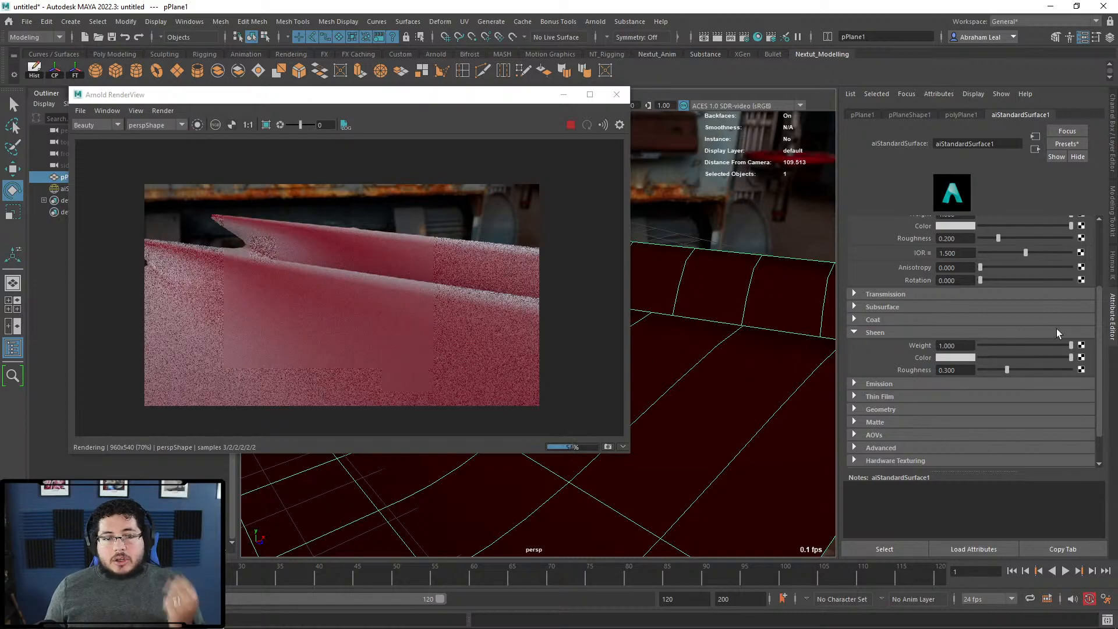
drag(1070, 345, 1018, 345)
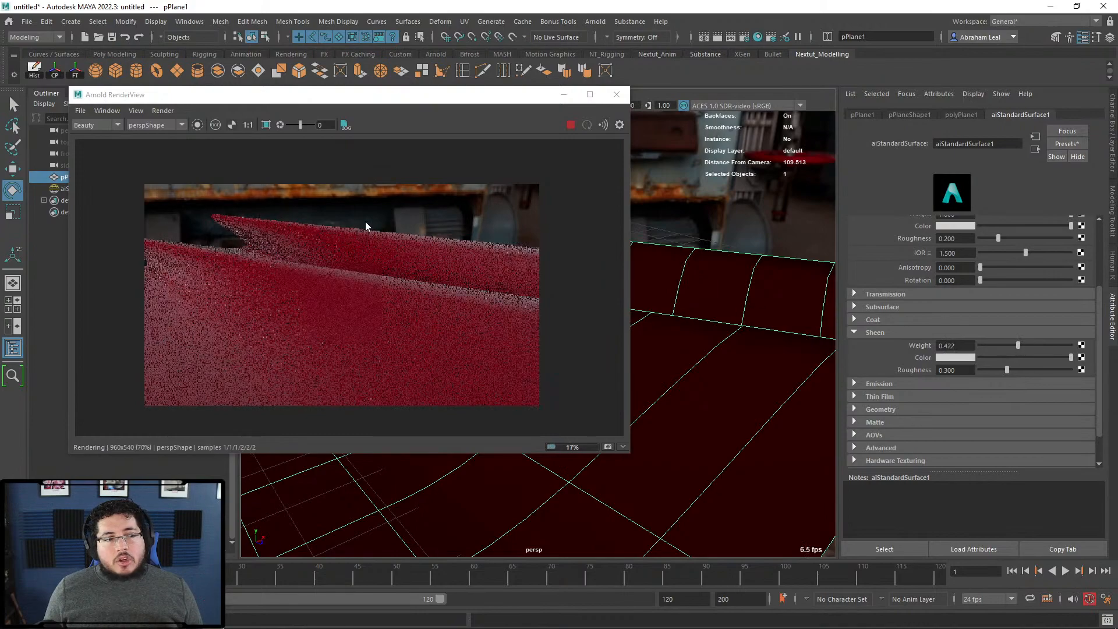
click(955, 357)
click(909, 327)
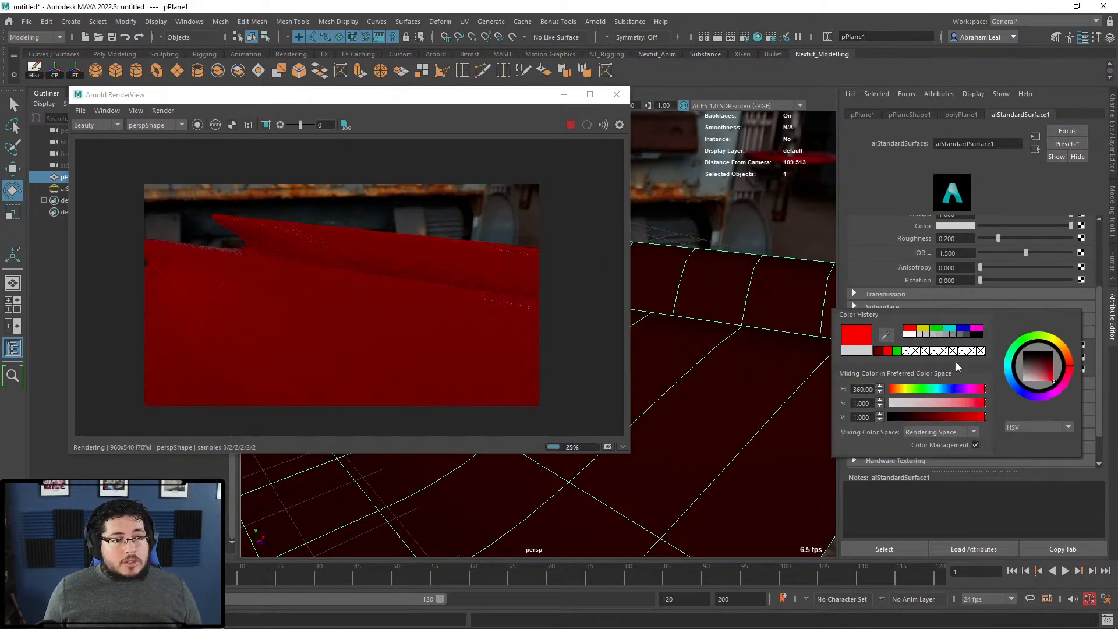
click(879, 350)
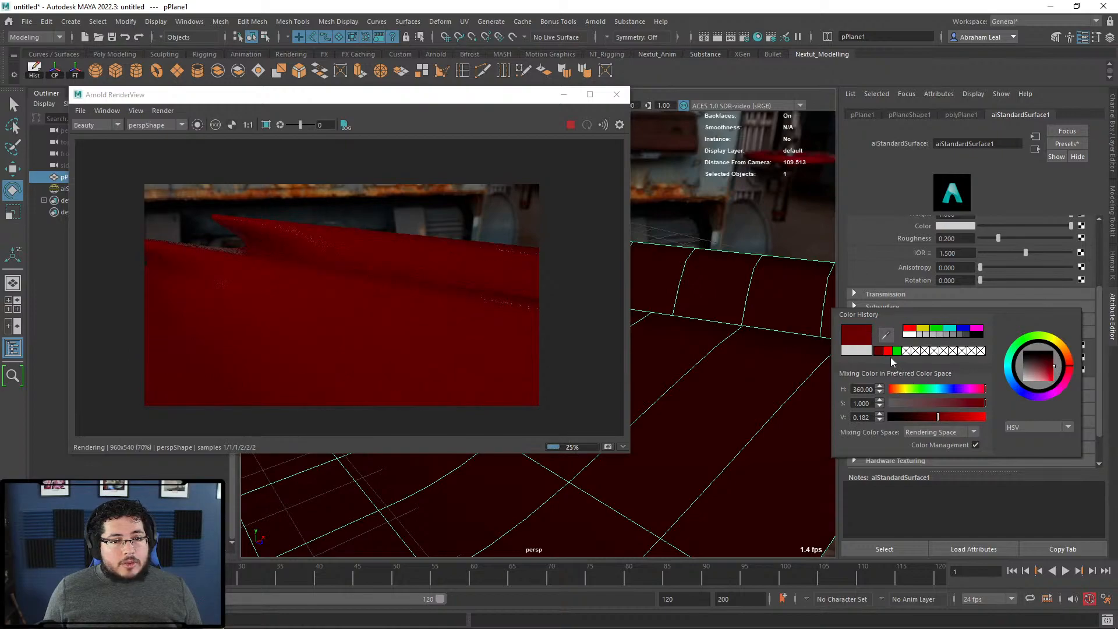
drag(1017, 345, 1046, 340)
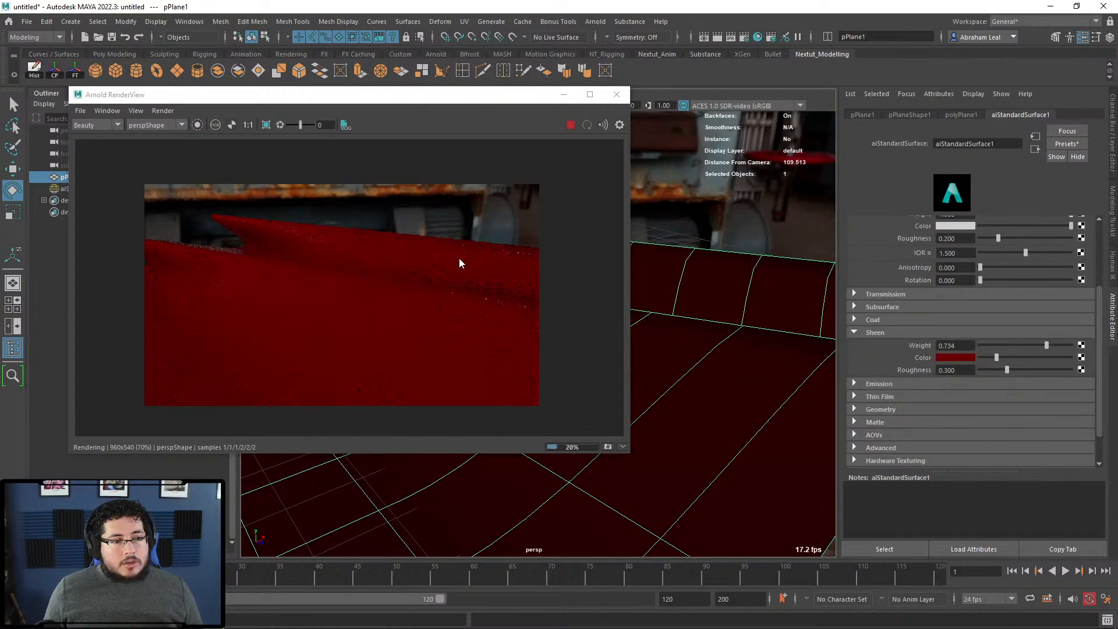
Step: Adjust the Sheen Roughness while checking the rendered image
scroll(470, 265, up, 3)
middle_drag(354, 304, 518, 181)
scroll(457, 321, down, 3)
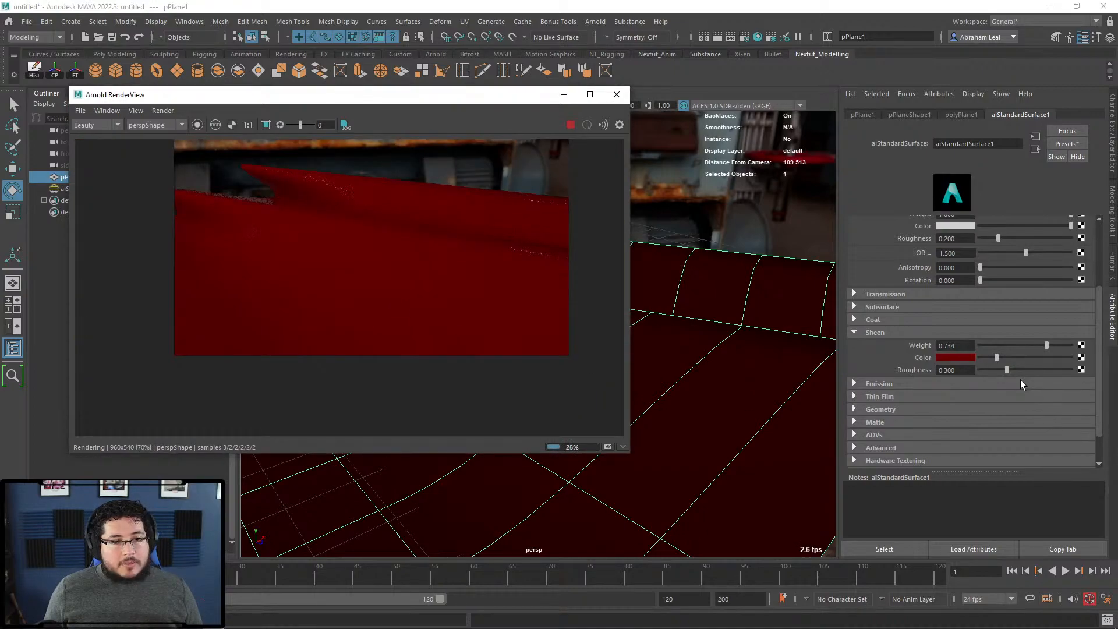
mouse_move(1010, 370)
mouse_down()
mouse_move(1067, 363)
mouse_move(970, 361)
mouse_move(1024, 359)
mouse_move(1016, 361)
mouse_up()
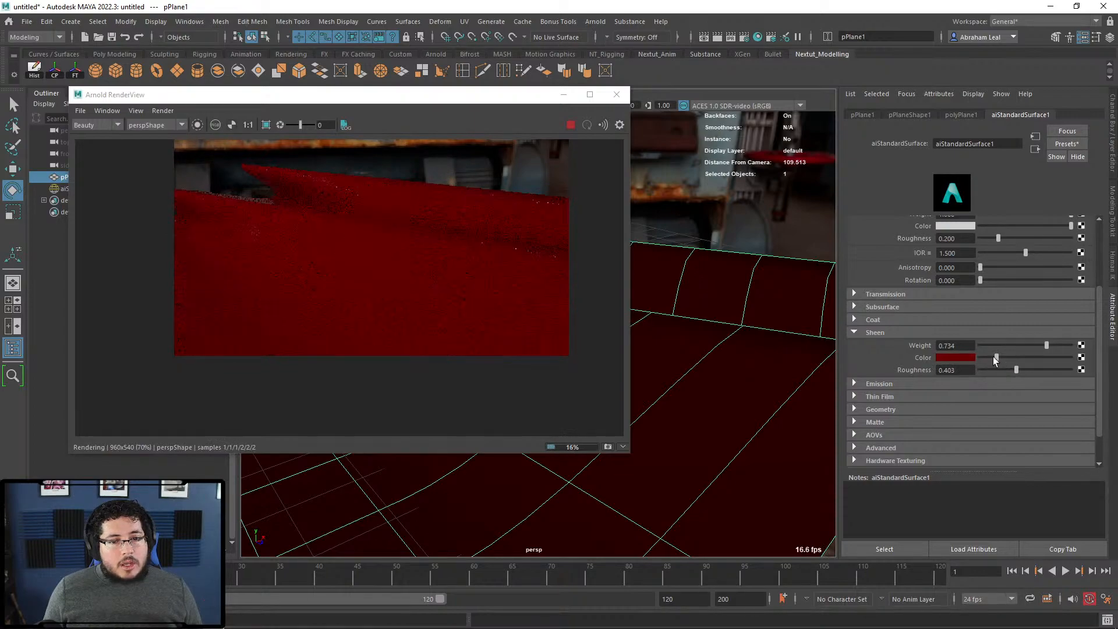
click(959, 357)
Step: Change the sheen colour to a light red by starting from white and raising saturation
click(919, 331)
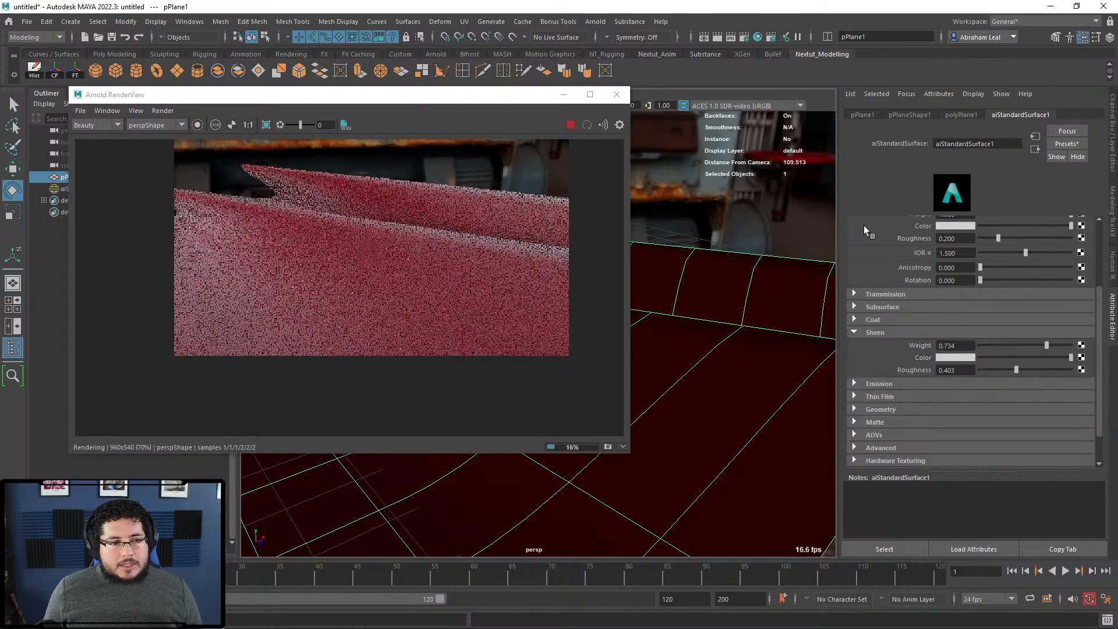
click(973, 356)
mouse_move(992, 401)
mouse_down()
mouse_move(1020, 402)
mouse_move(960, 406)
mouse_move(987, 415)
mouse_up()
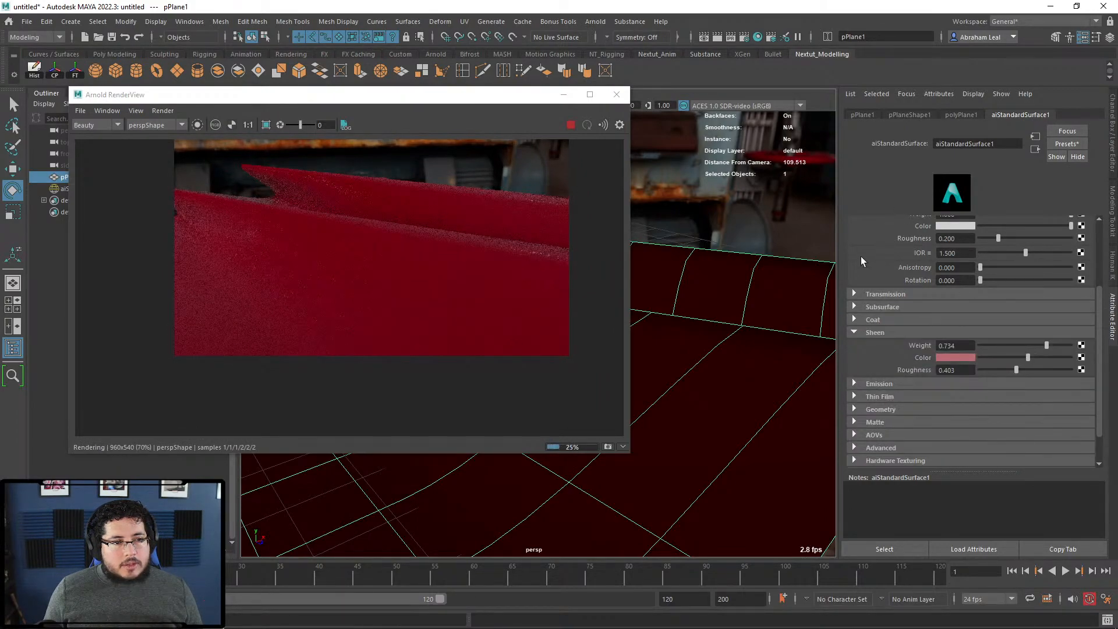
Step: Raise the Specular Roughness to 0.519
scroll(526, 309, up, 3)
scroll(961, 278, up, 2)
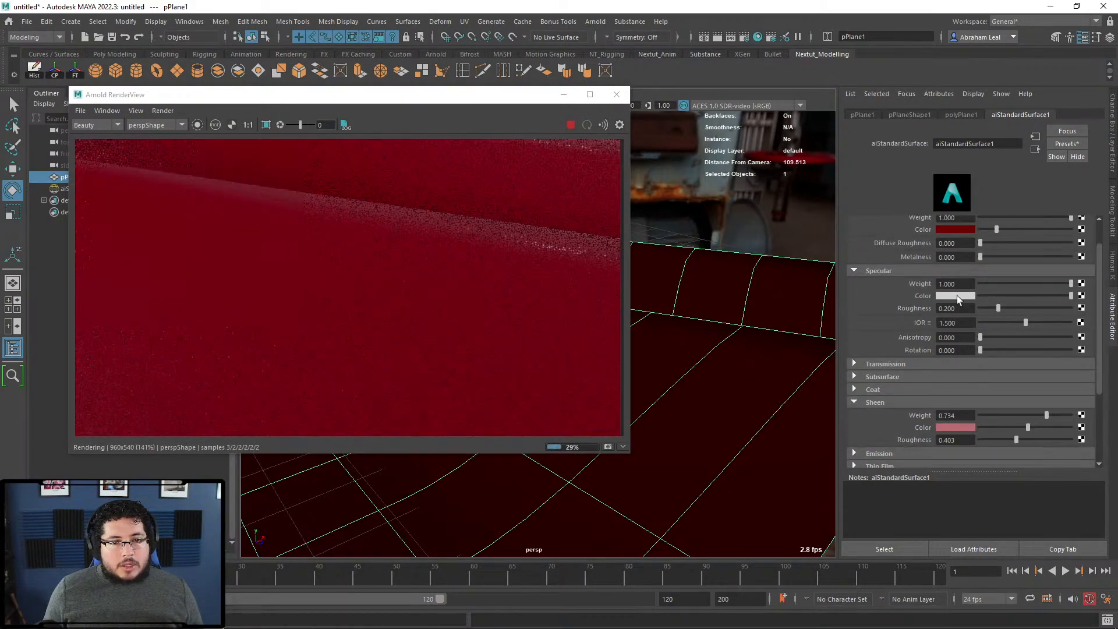
drag(1001, 311, 1025, 302)
scroll(442, 247, down, 3)
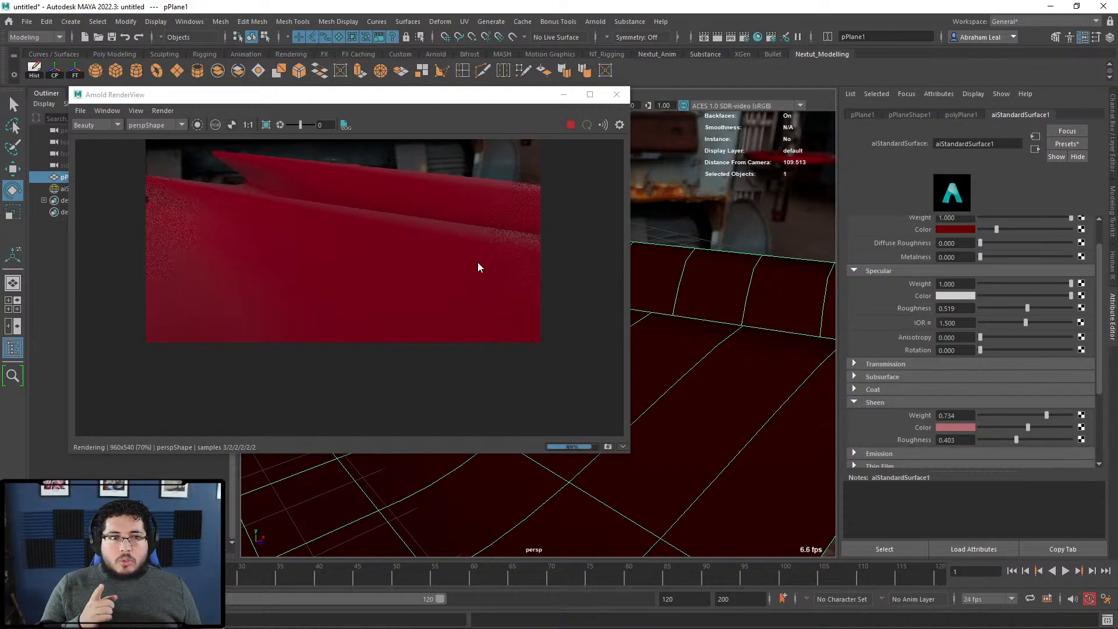
key(alt+Tab)
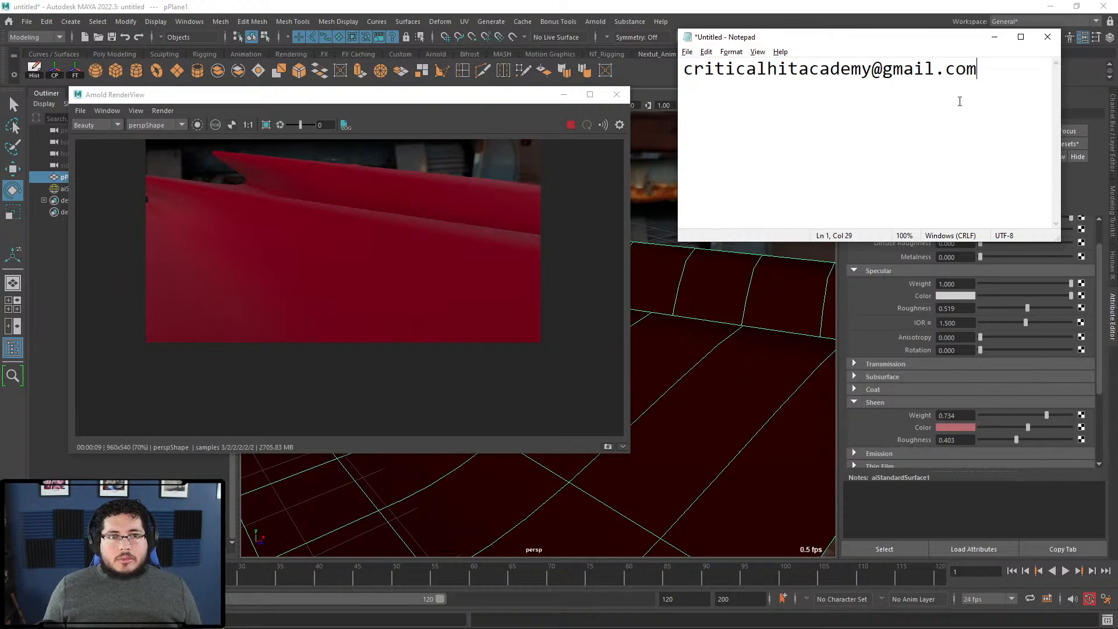
drag(927, 41, 939, 73)
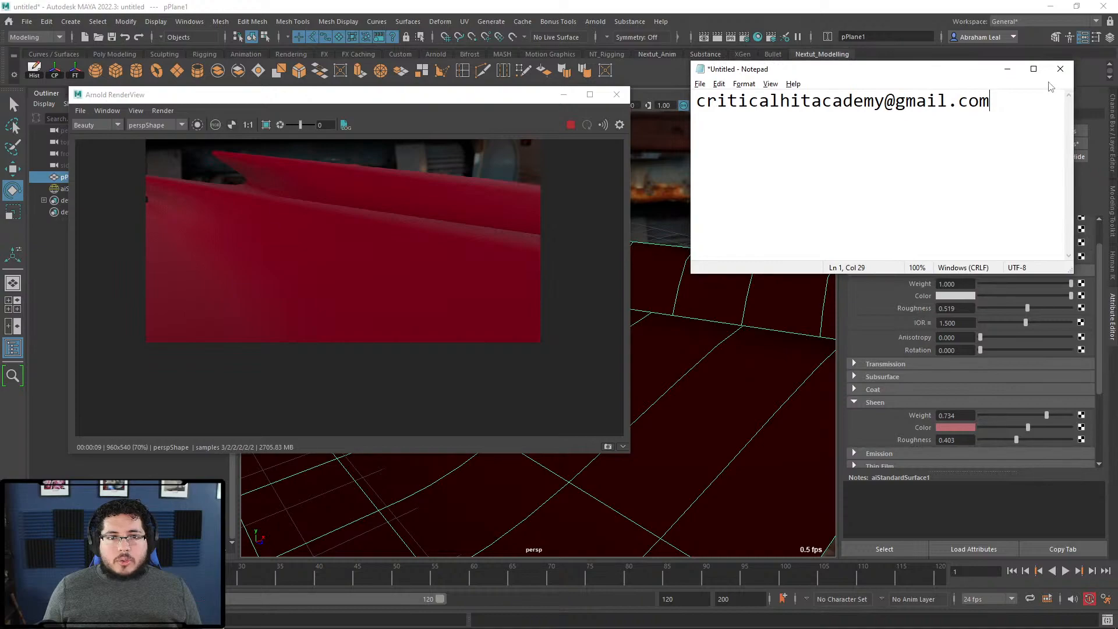
drag(997, 103, 697, 111)
click(1023, 116)
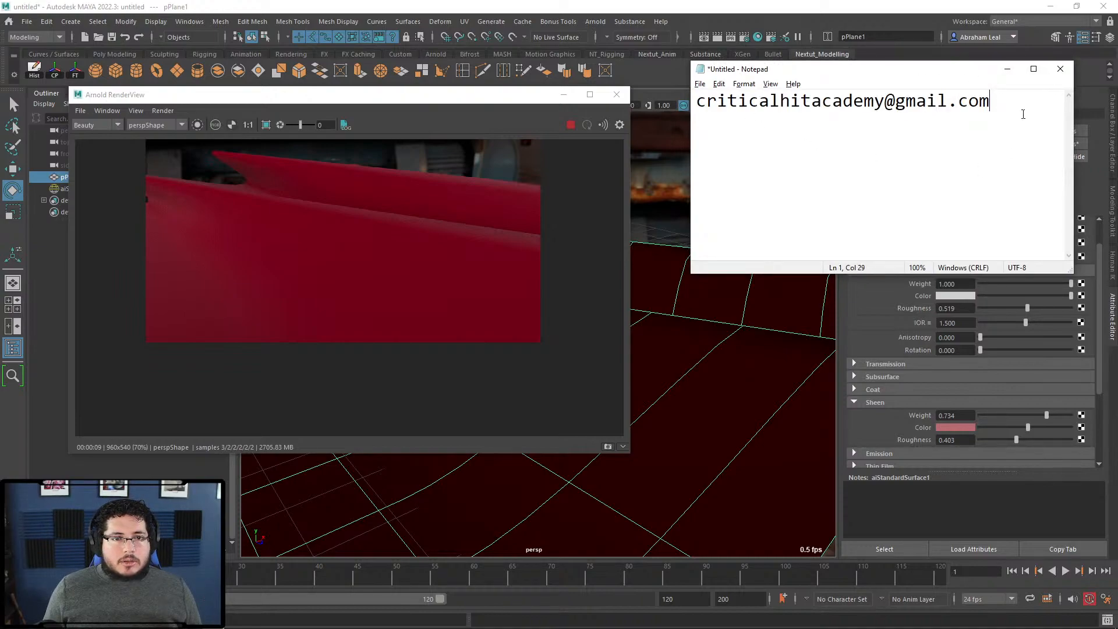
drag(1004, 112, 676, 120)
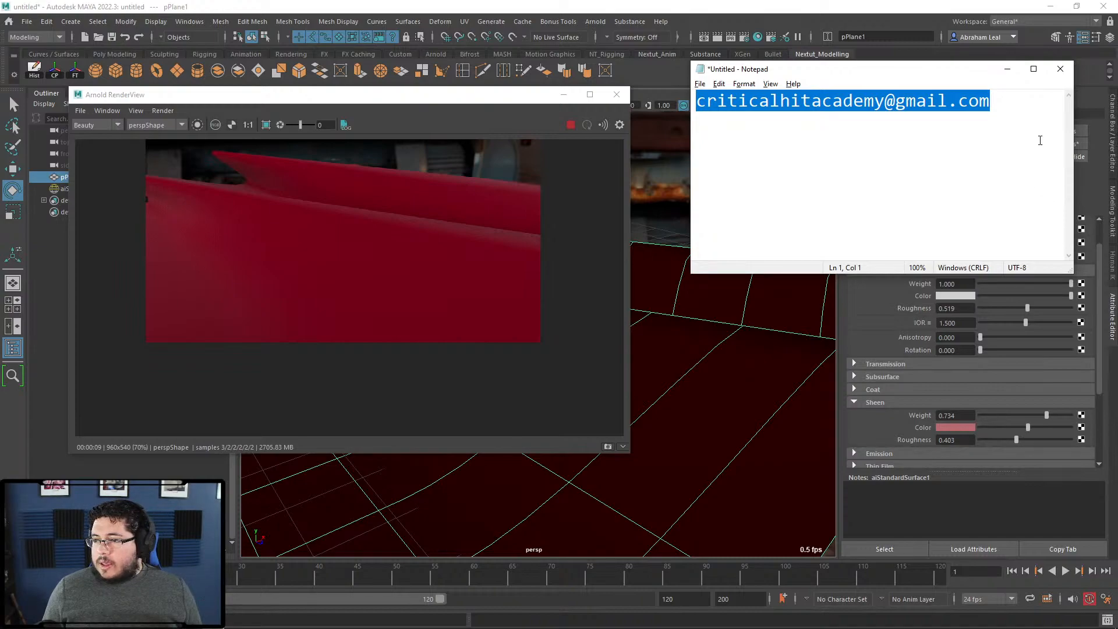
click(1006, 73)
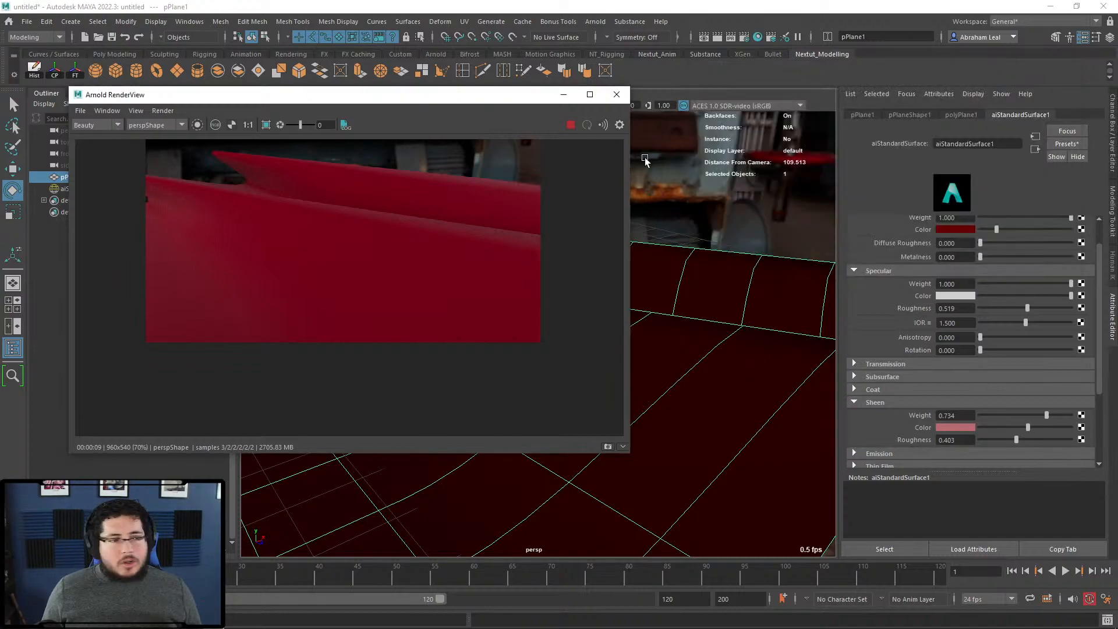
Step: Expand the Subsurface section and set the Subsurface Weight to 1.0
scroll(447, 222, up, 3)
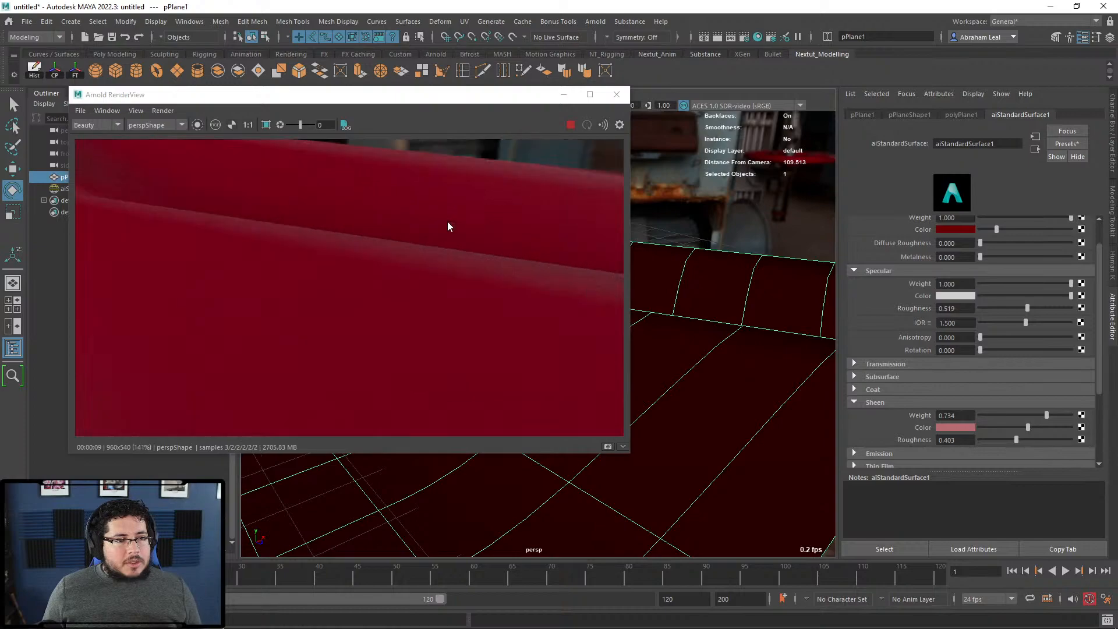
scroll(467, 271, down, 3)
scroll(911, 334, down, 3)
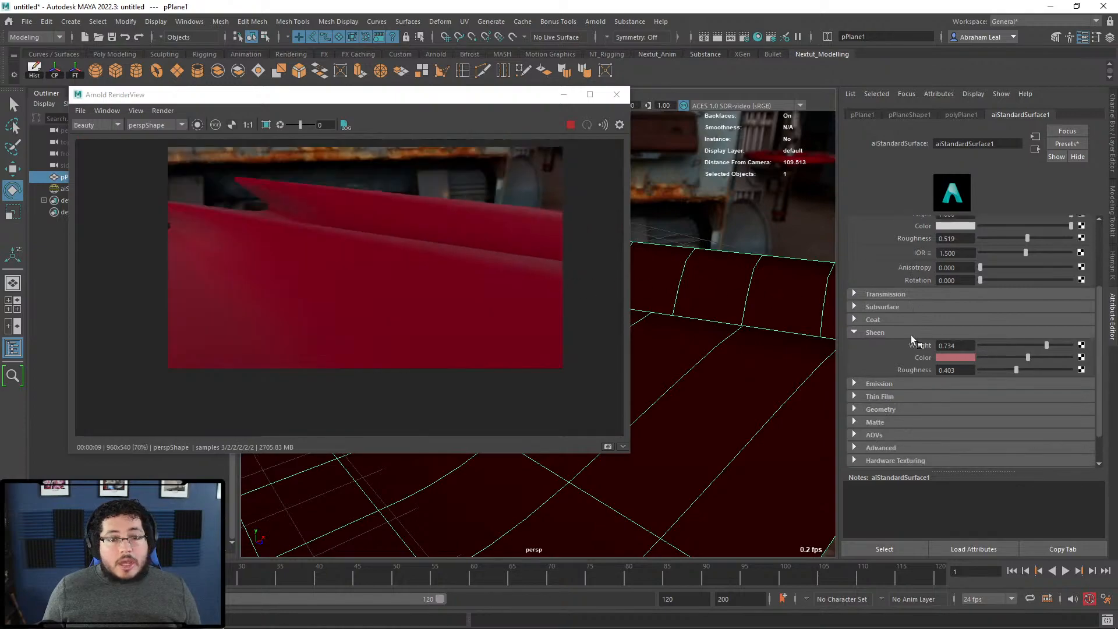
click(853, 308)
drag(981, 320, 1098, 326)
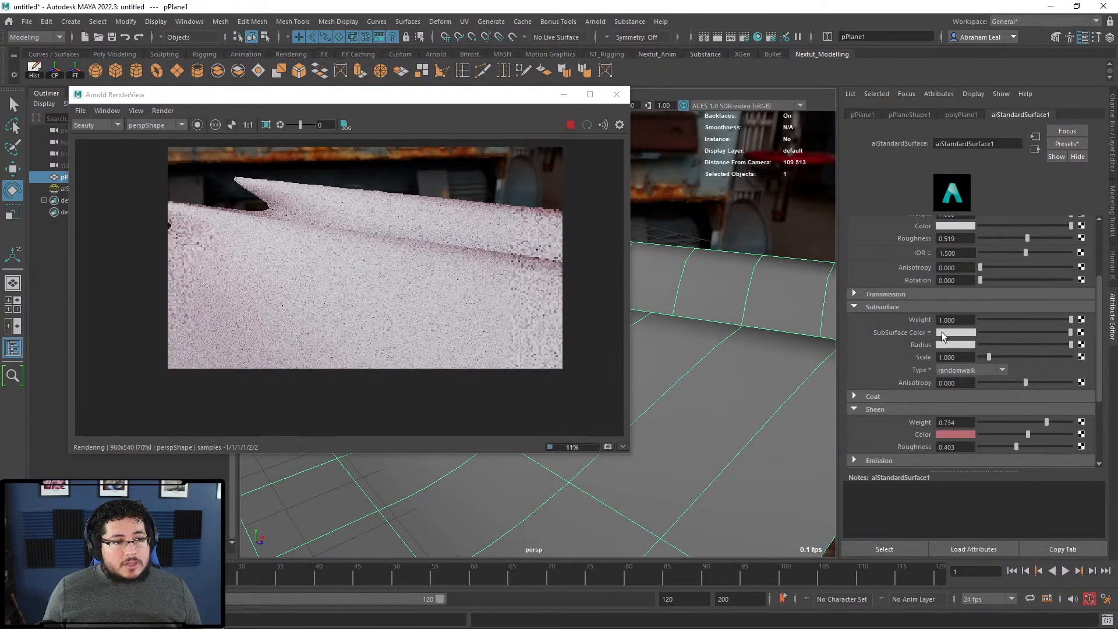
scroll(956, 332, up, 3)
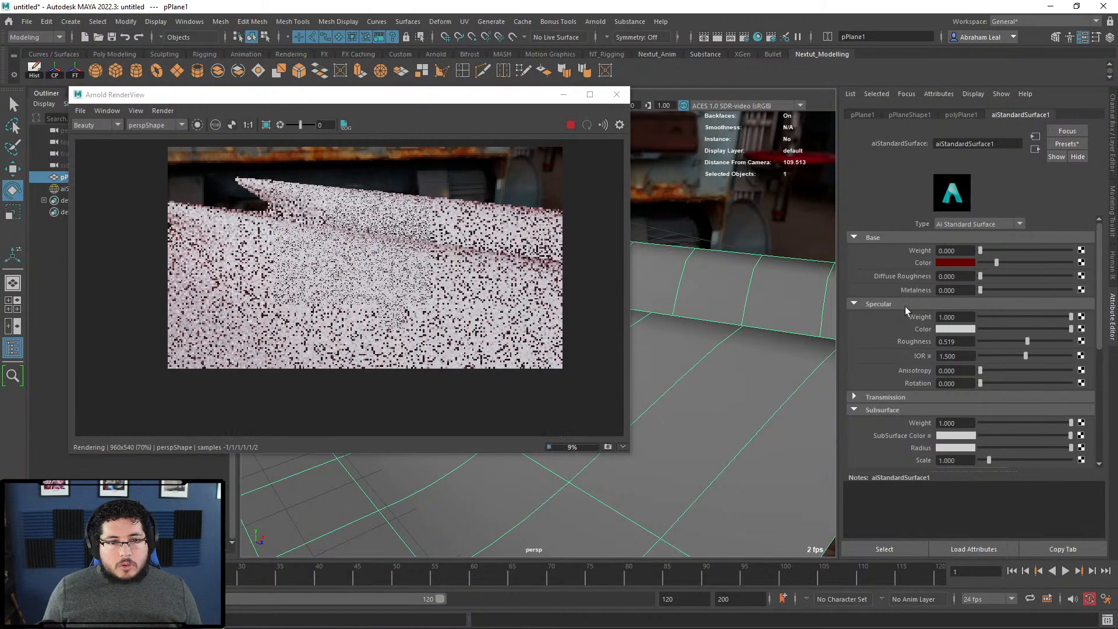
scroll(923, 385, down, 3)
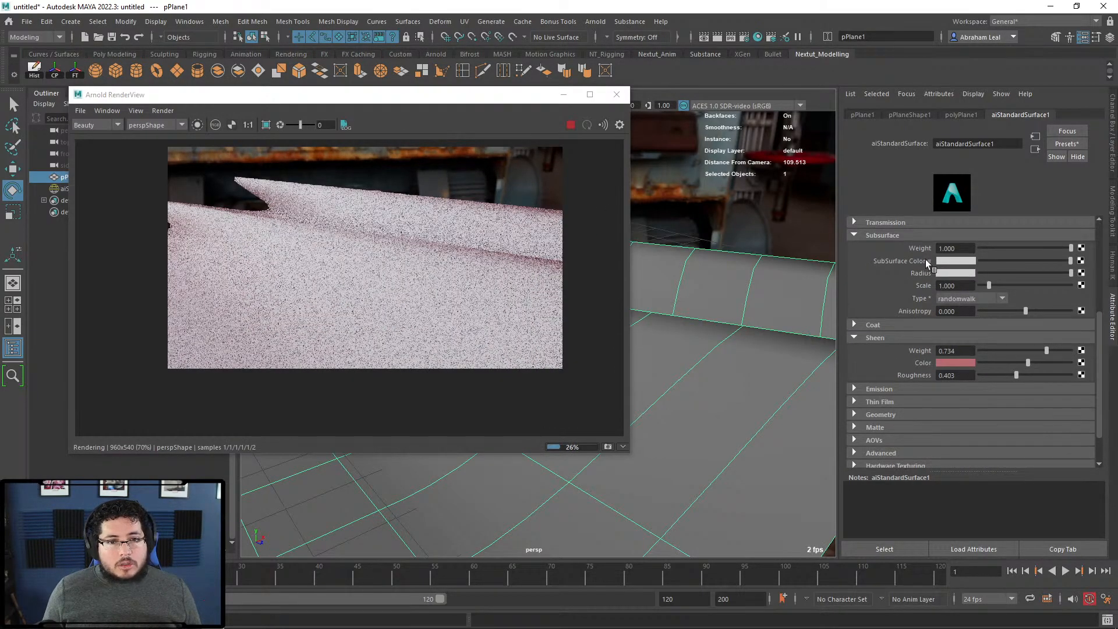
Step: Pick a dark red Subsurface Color and raise the Subsurface Scale to 2.273
click(963, 260)
click(909, 251)
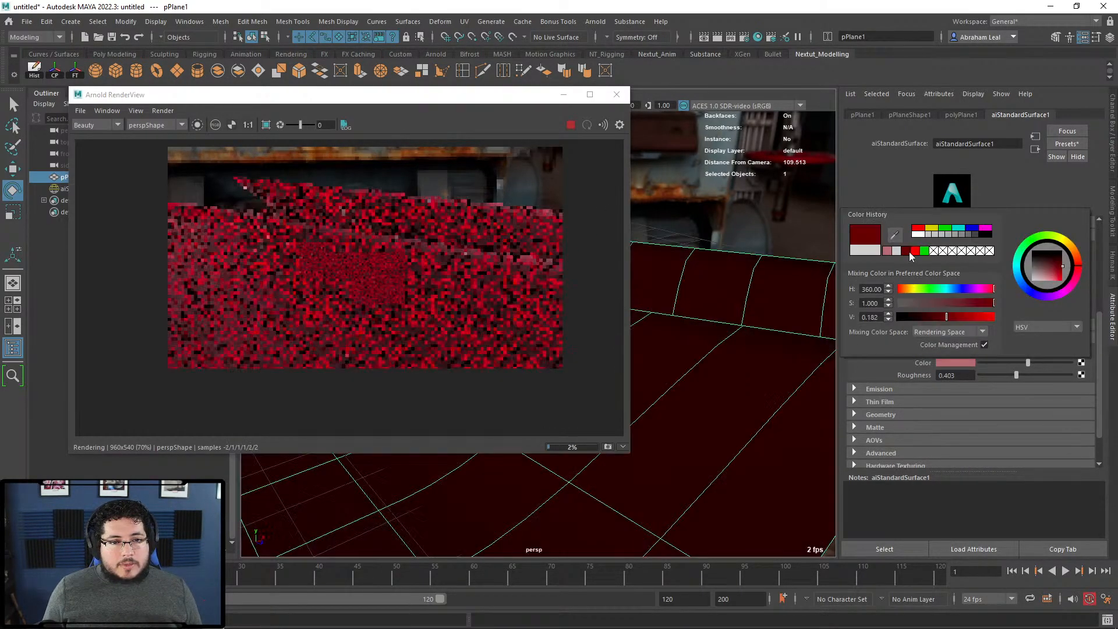
scroll(357, 271, up, 1)
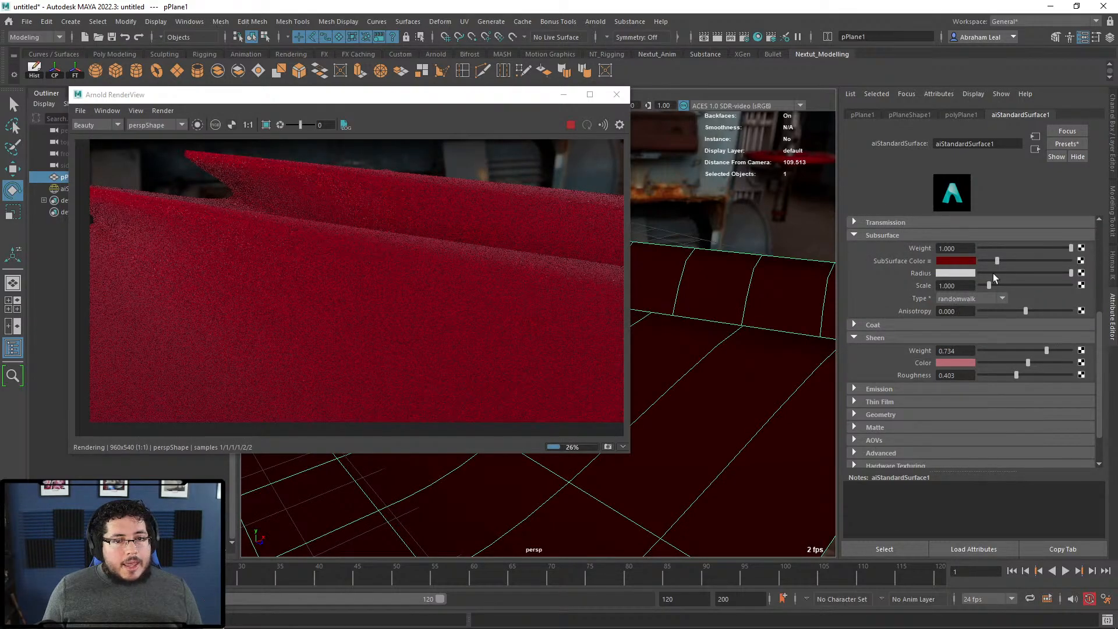
drag(991, 286, 998, 285)
scroll(908, 279, up, 2)
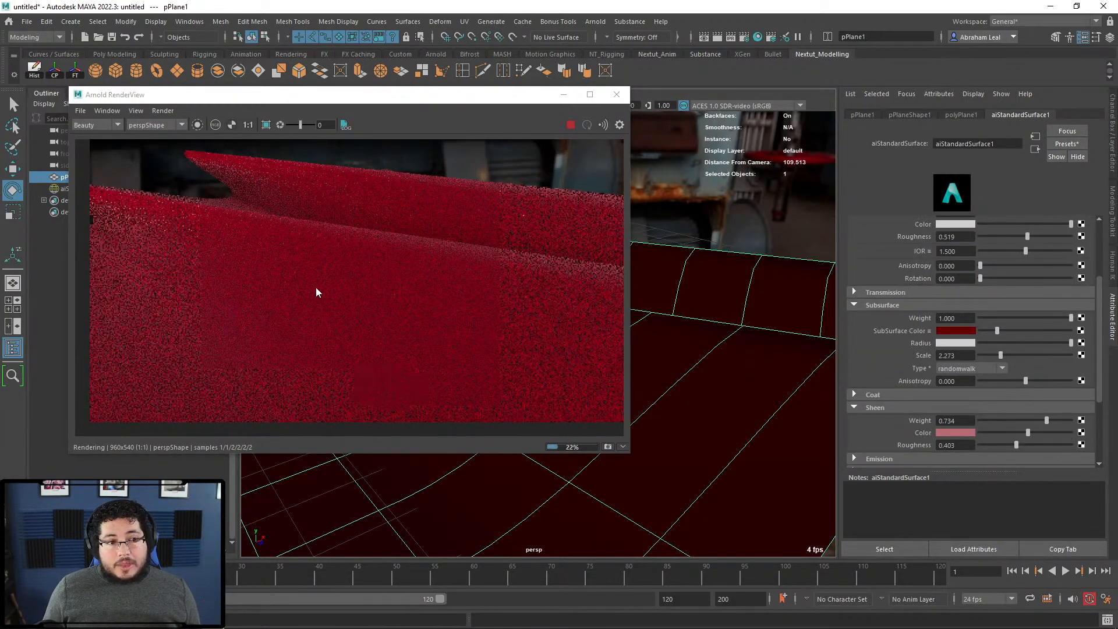
scroll(428, 262, down, 2)
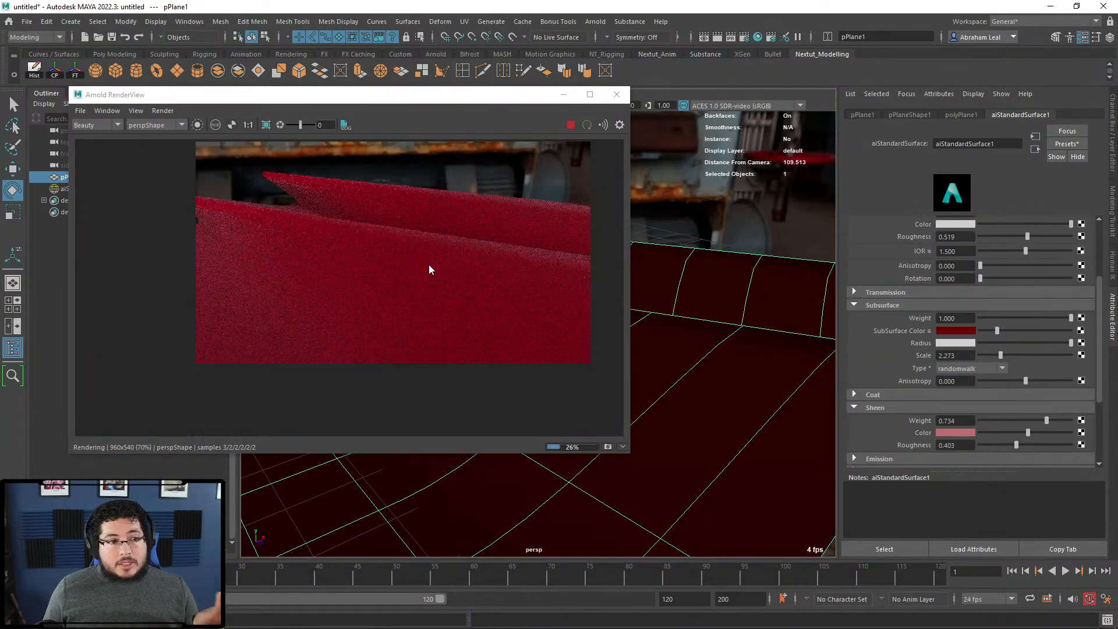
scroll(430, 269, up, 4)
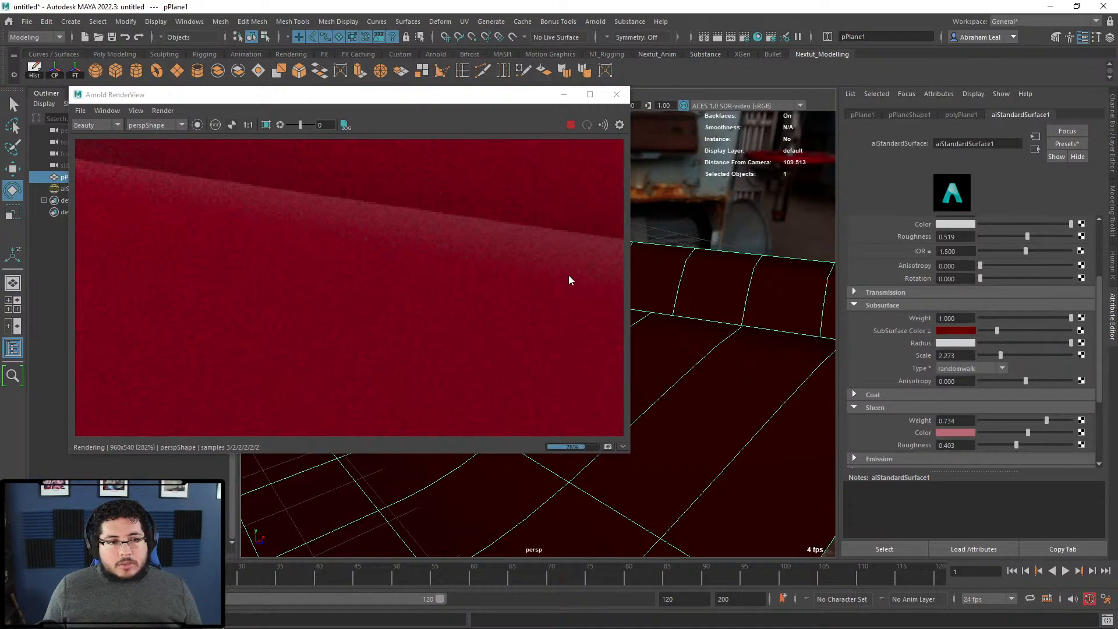
scroll(570, 280, down, 5)
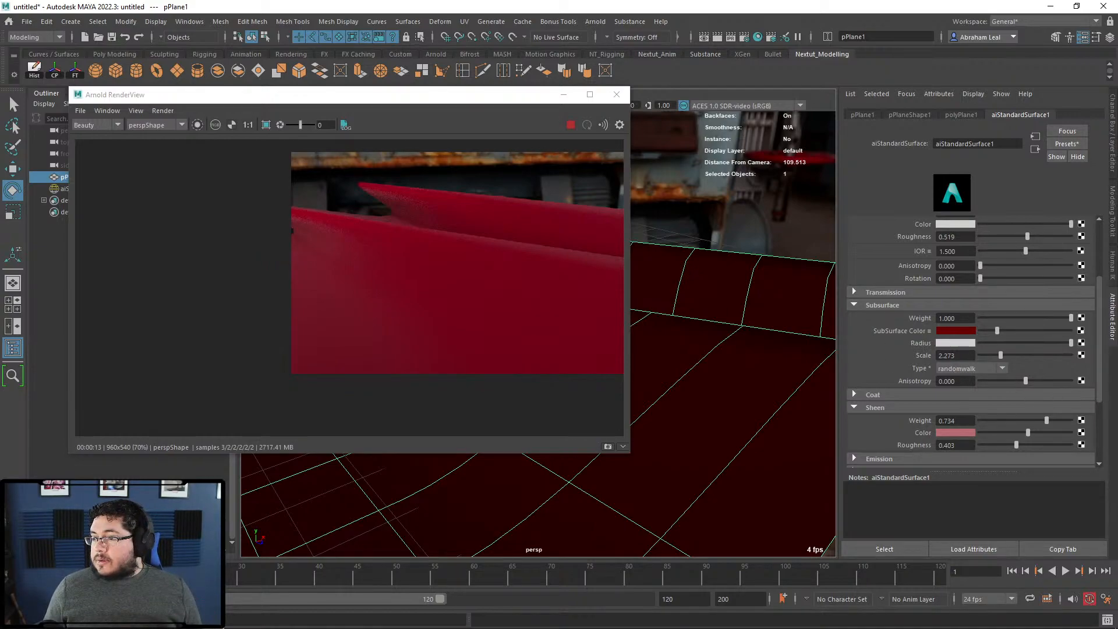
Step: Replace the shader settings with the Velvet preset for a purple sheen, then stop the IPR render
click(1067, 144)
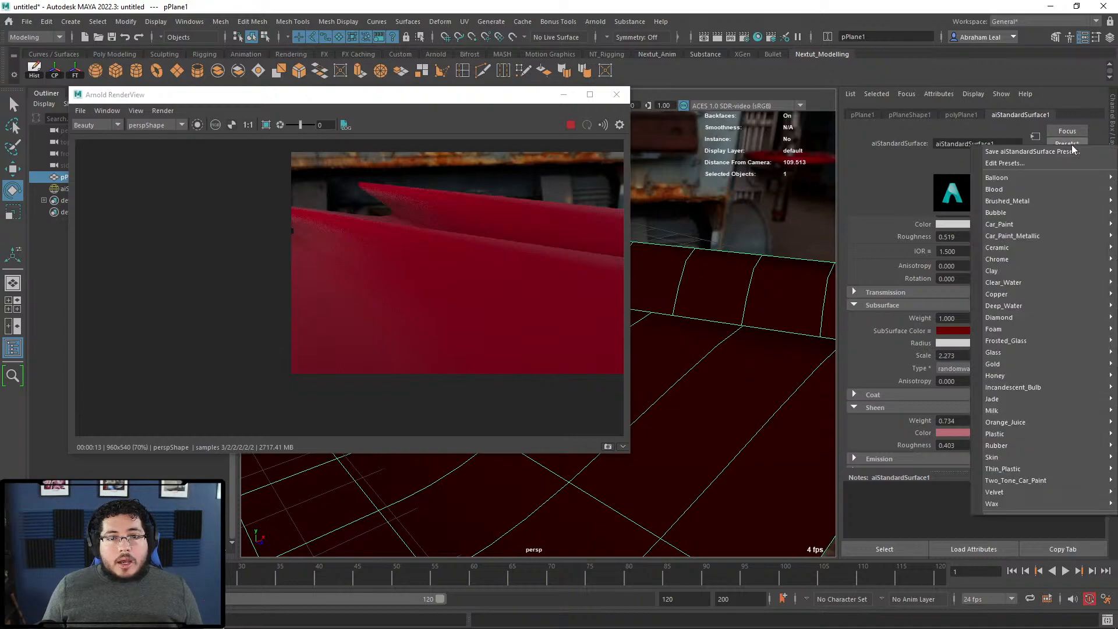
click(1056, 144)
click(1056, 145)
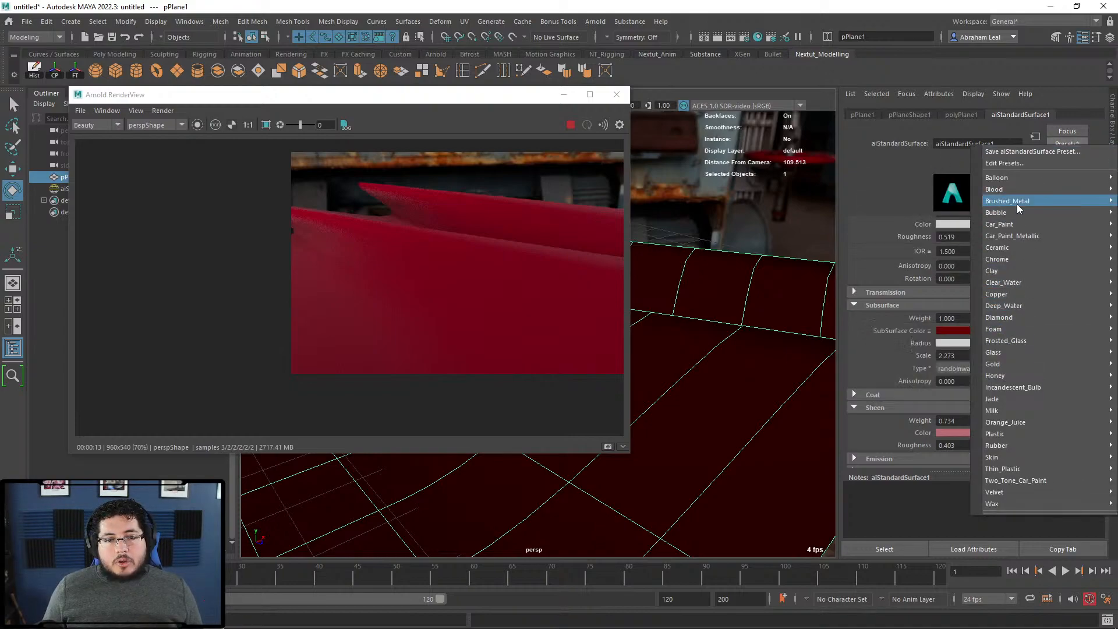
mouse_move(1005, 492)
click(932, 491)
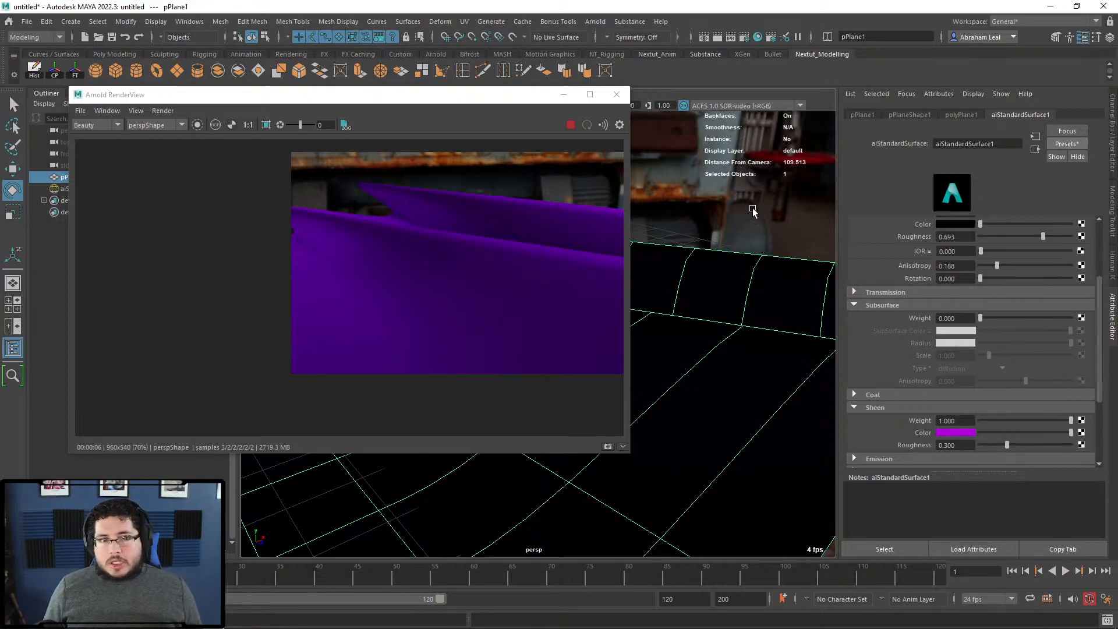
click(570, 131)
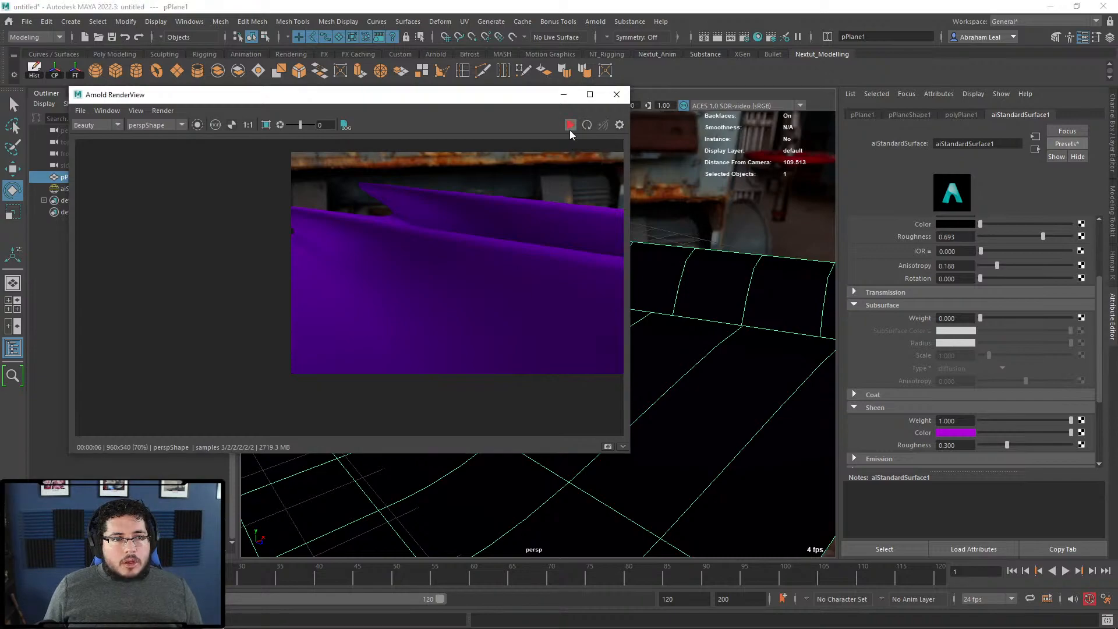